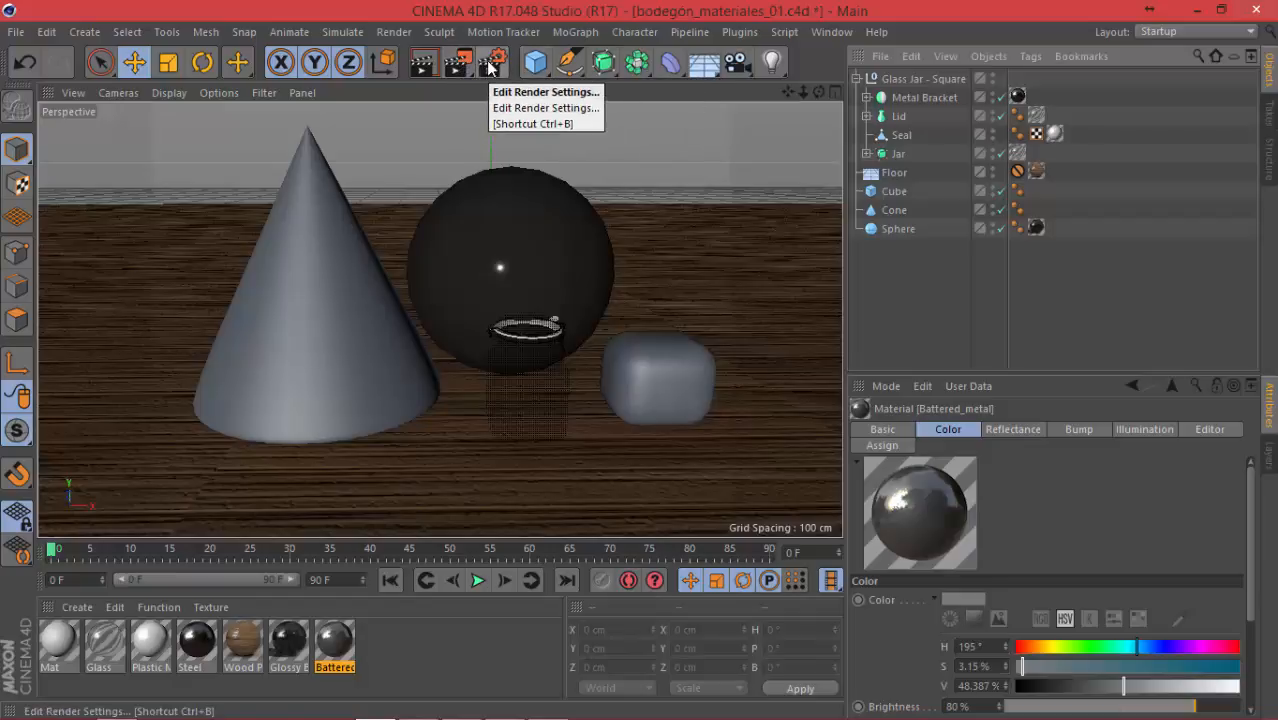
Step: Render the still-life scene directly in the perspective viewport
{"action": "left_click", "coordinate": [424, 64]}
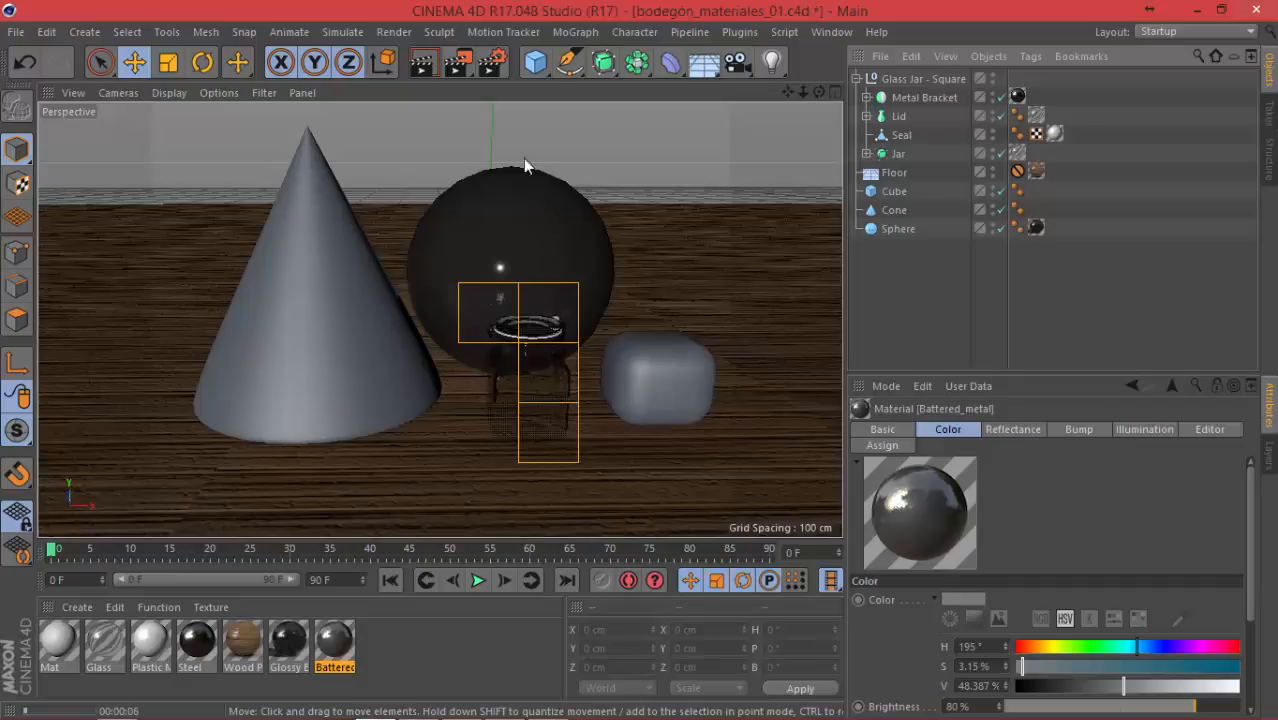
{"action": "left_click", "coordinate": [464, 70]}
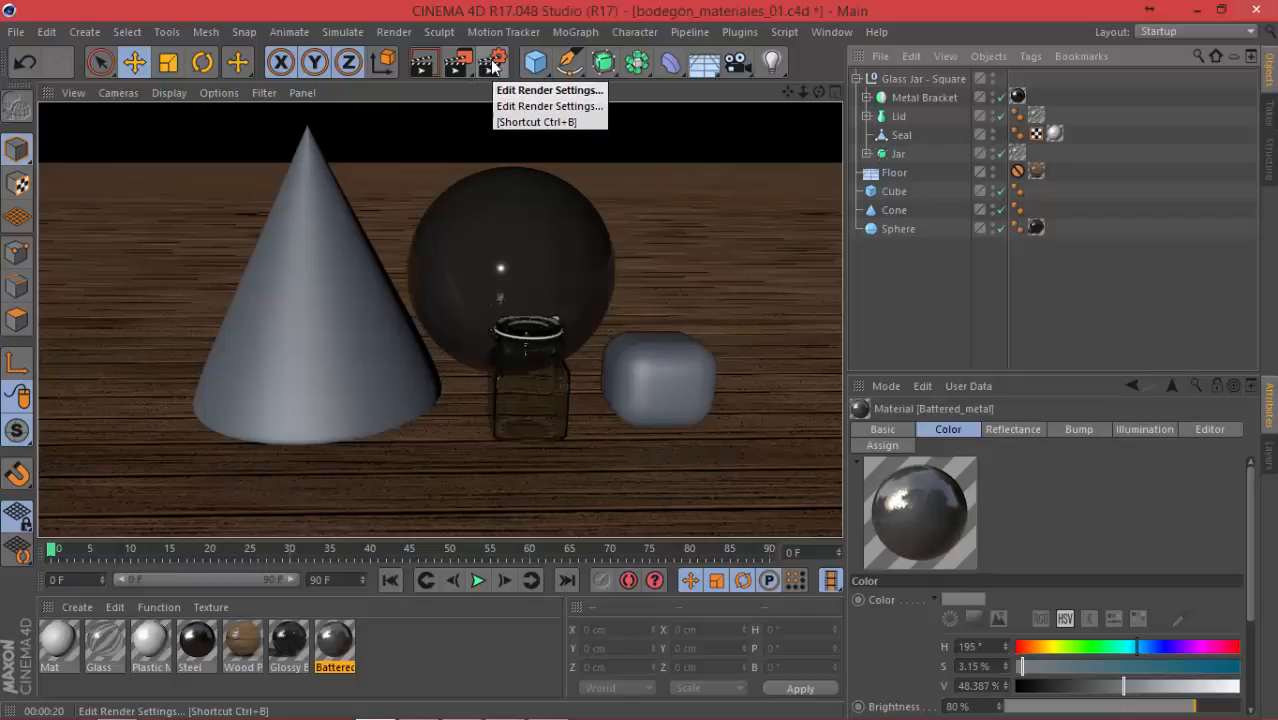
Step: Try the Physical, Software, Hardware and CineMan renderers in the render settings
{"action": "left_click", "coordinate": [491, 66]}
{"action": "left_click_drag", "start_coordinate": [522, 16], "coordinate": [613, 166]}
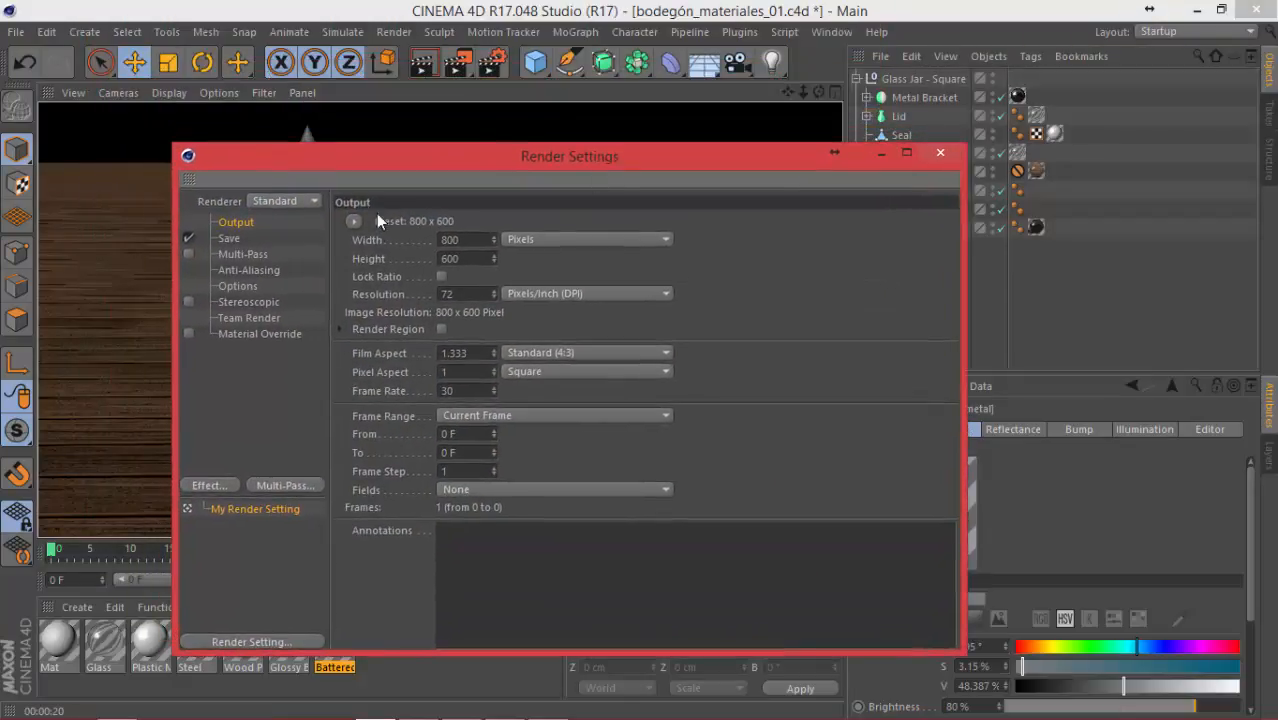
{"action": "left_click_drag", "start_coordinate": [426, 161], "coordinate": [507, 123]}
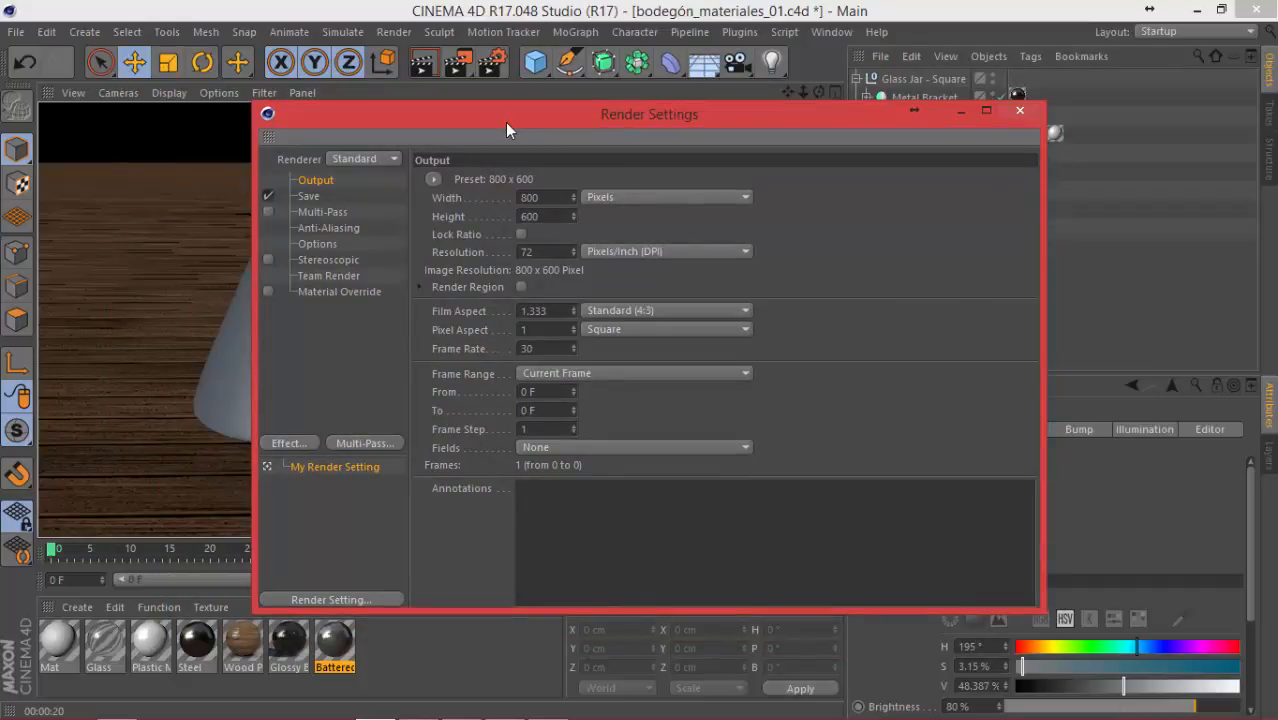
{"action": "left_click", "coordinate": [372, 159]}
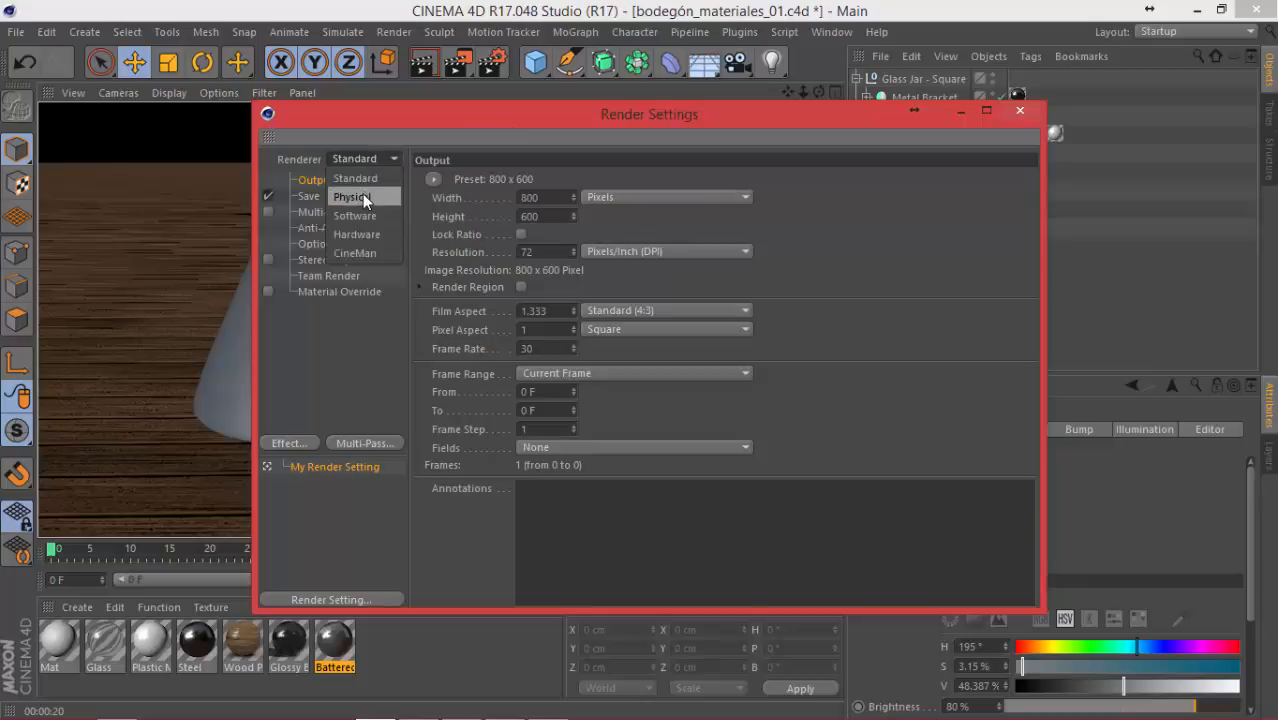
{"action": "left_click", "coordinate": [361, 196]}
{"action": "left_click", "coordinate": [372, 160]}
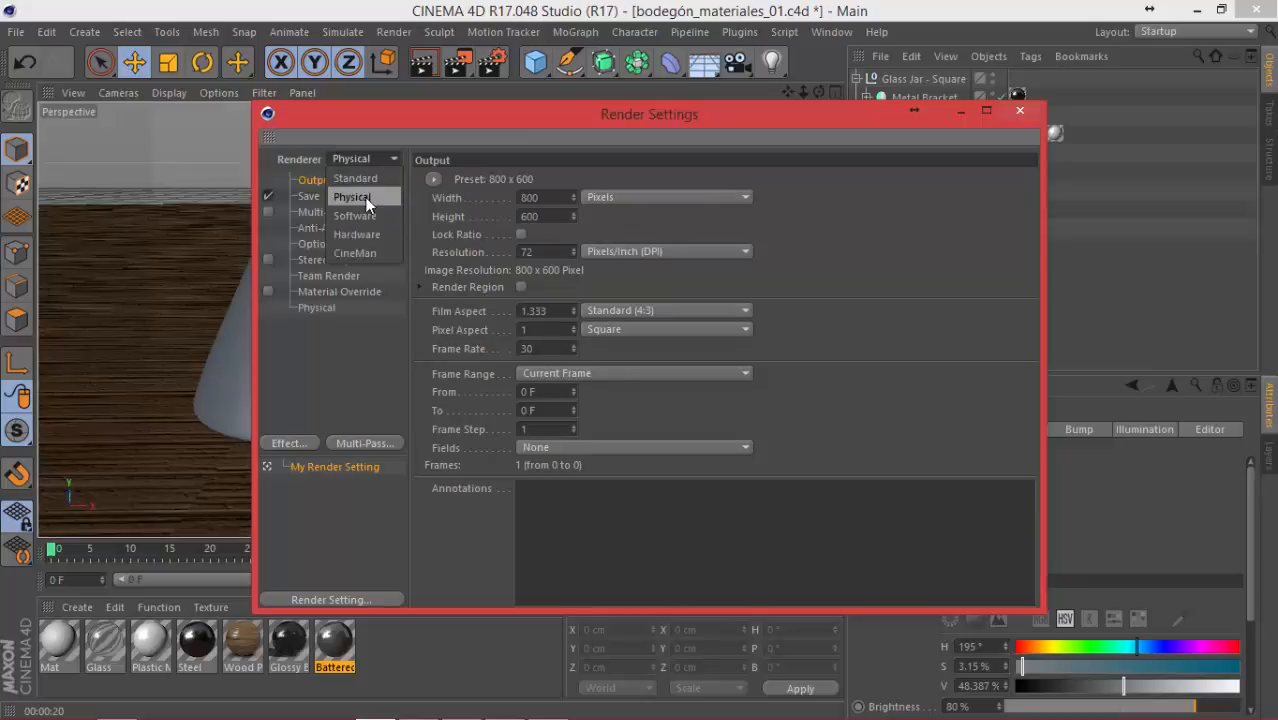
{"action": "left_click", "coordinate": [361, 216]}
{"action": "left_click", "coordinate": [378, 158]}
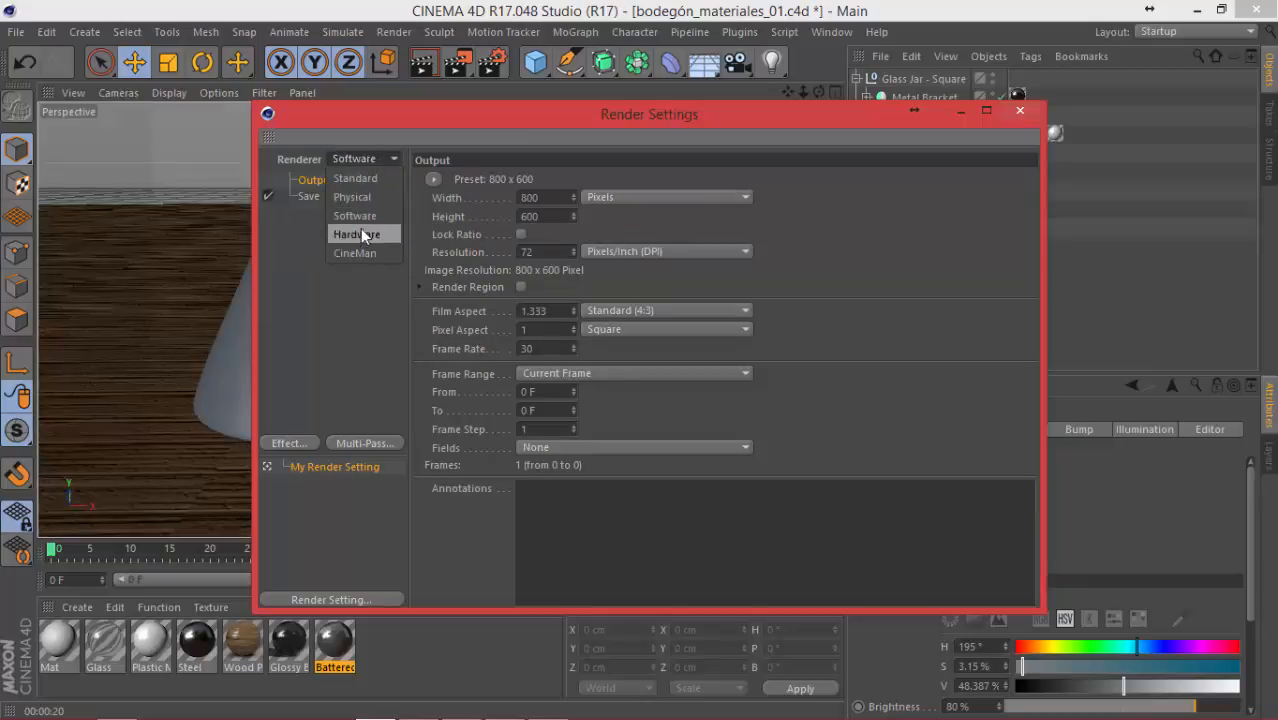
{"action": "left_click", "coordinate": [359, 234]}
{"action": "left_click", "coordinate": [367, 160]}
{"action": "left_click", "coordinate": [351, 251]}
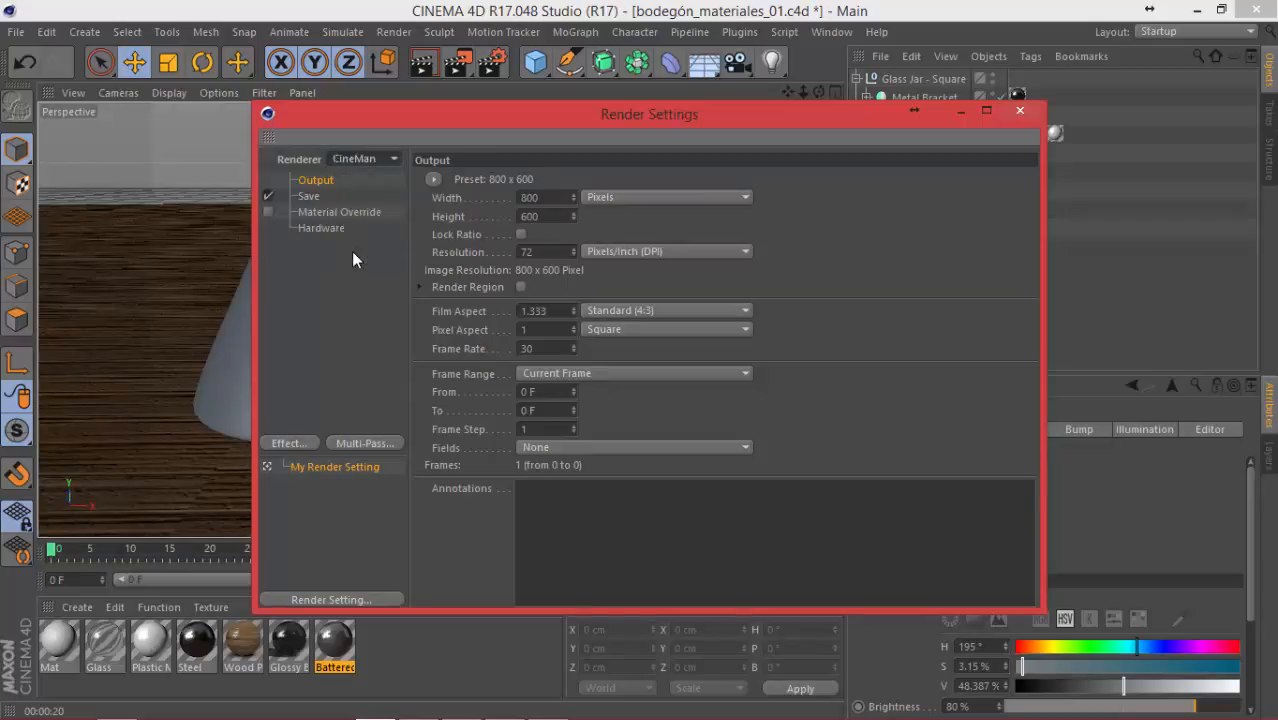
Step: Set the renderer back to Standard and close the render settings
{"action": "left_click", "coordinate": [350, 160]}
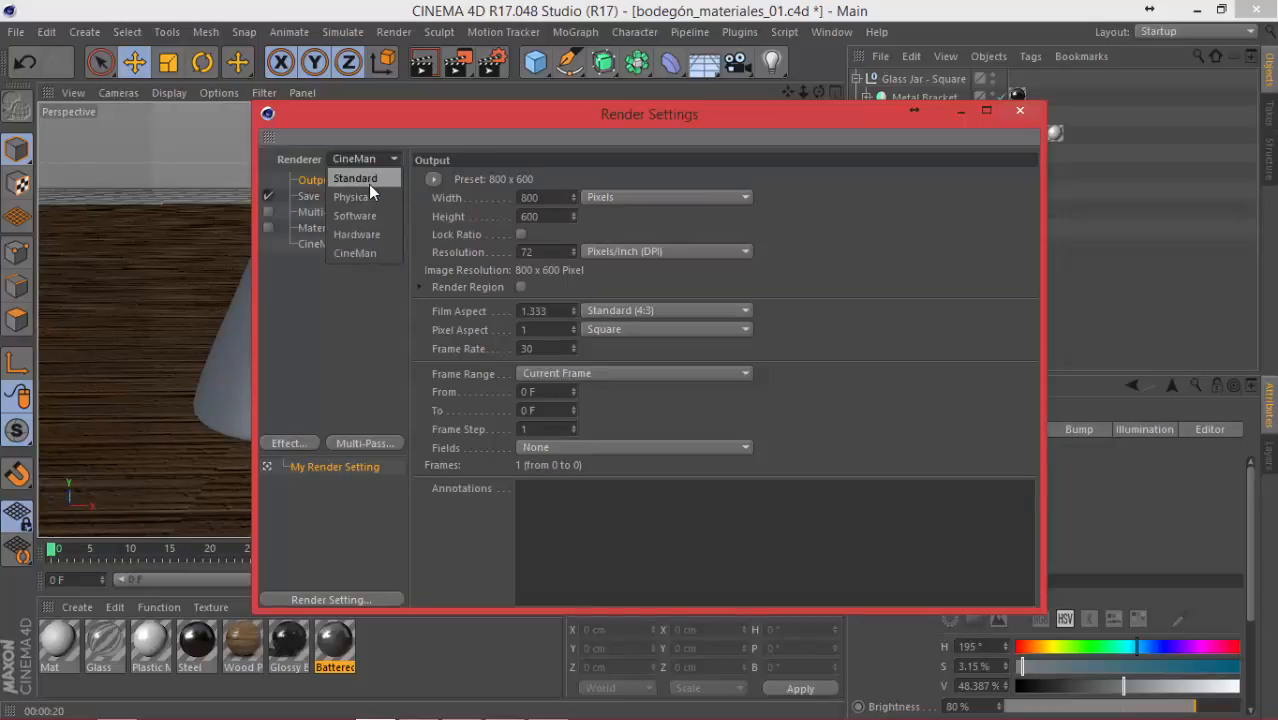
{"action": "left_click", "coordinate": [337, 327]}
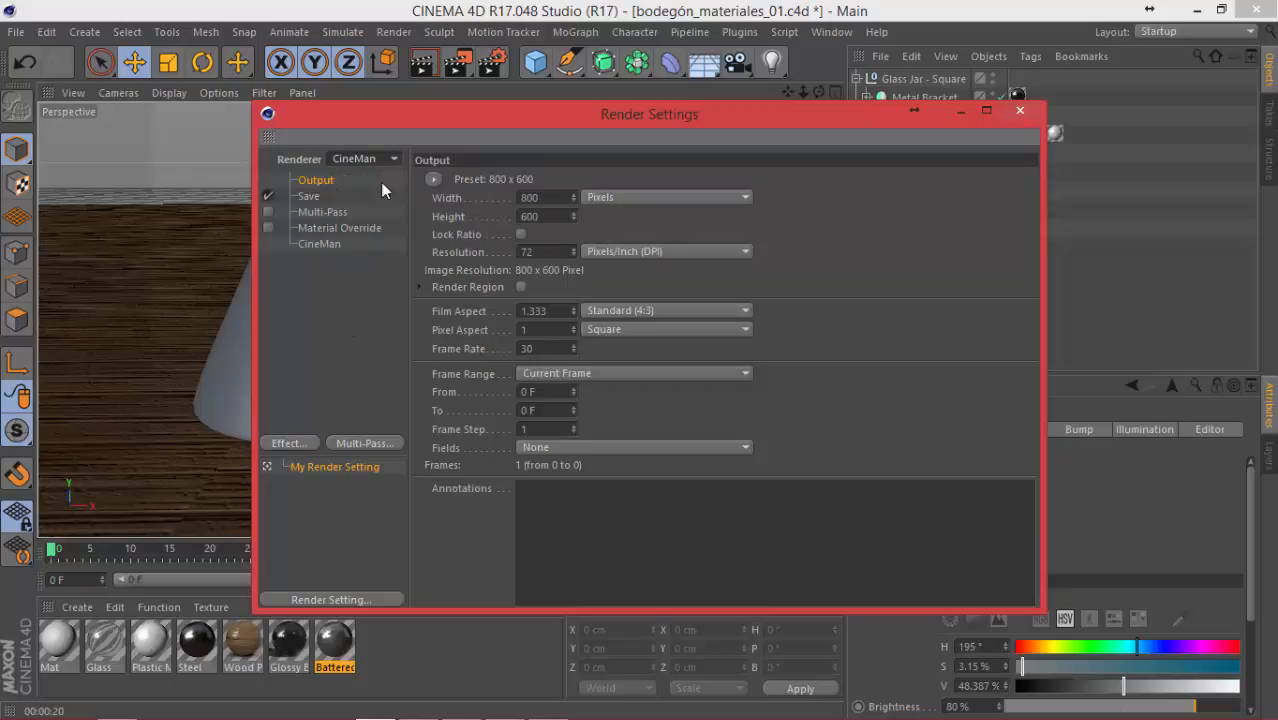
{"action": "left_click", "coordinate": [374, 160]}
{"action": "left_click", "coordinate": [368, 177]}
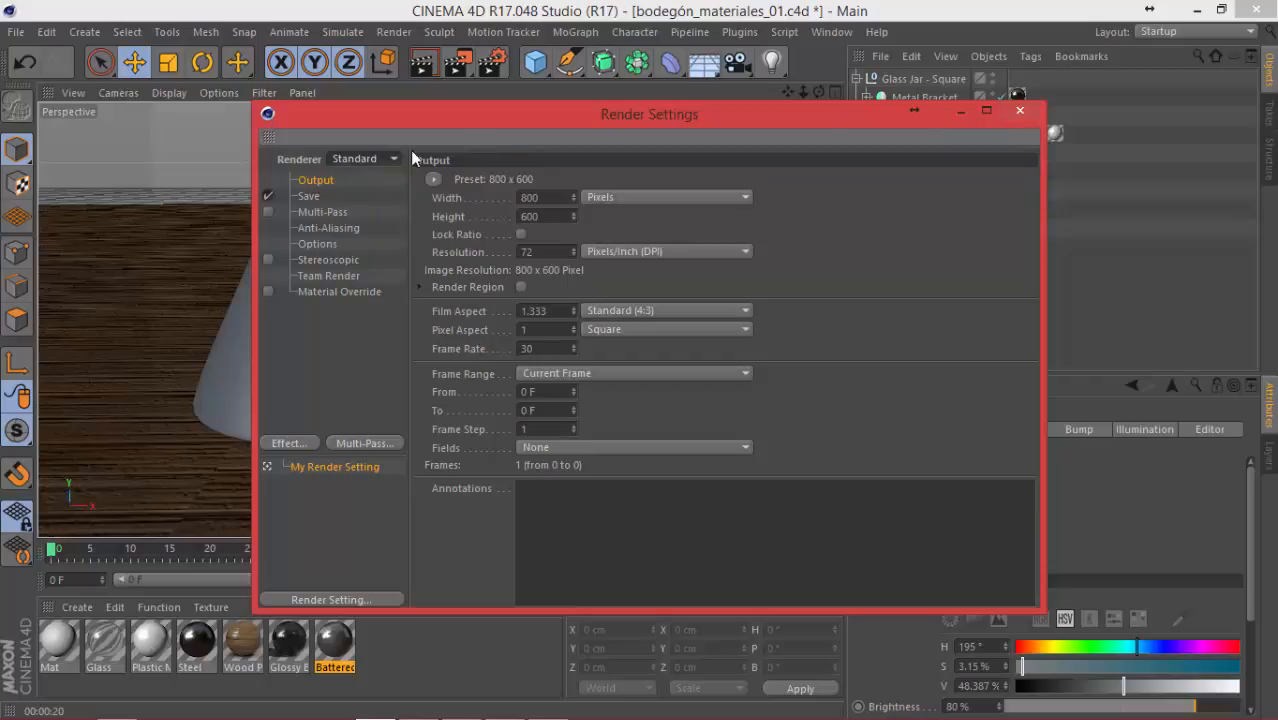
{"action": "left_click", "coordinate": [368, 161]}
{"action": "left_click", "coordinate": [361, 178]}
{"action": "left_click", "coordinate": [1020, 110]}
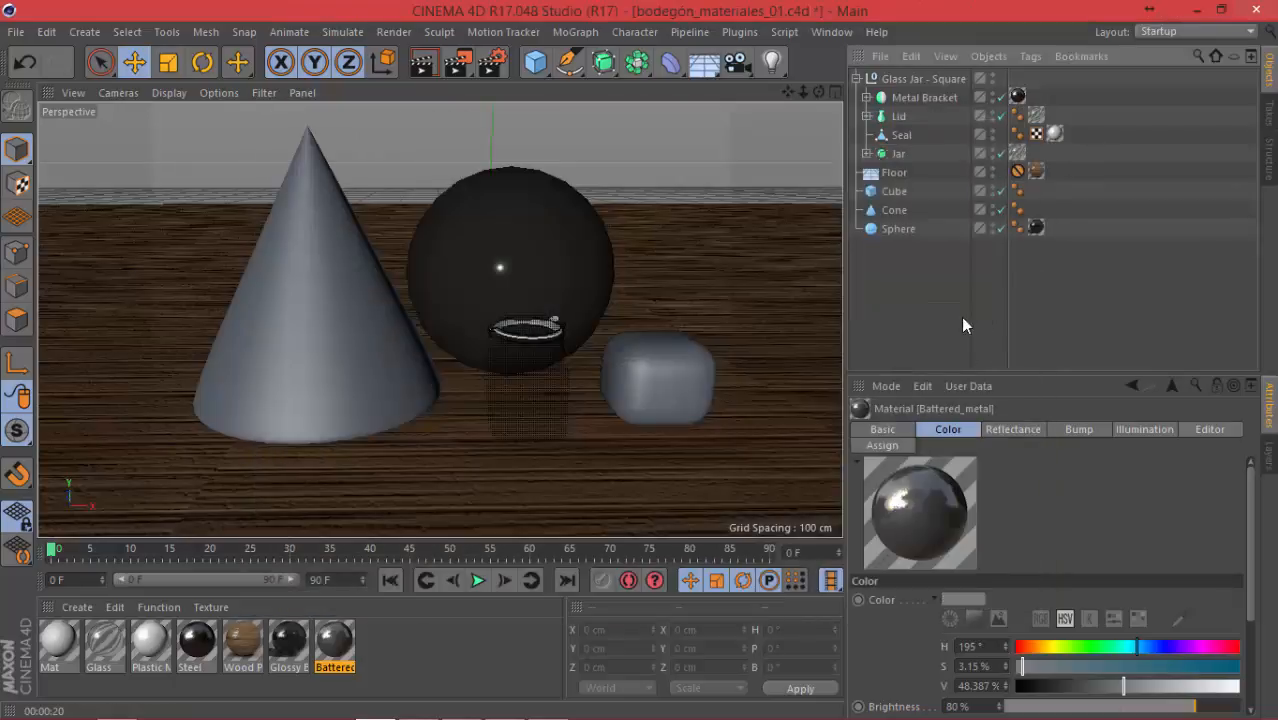
Step: Preview the area around the sphere with an interactive render region, turn the region off and clear the selection
{"action": "left_click", "coordinate": [394, 32]}
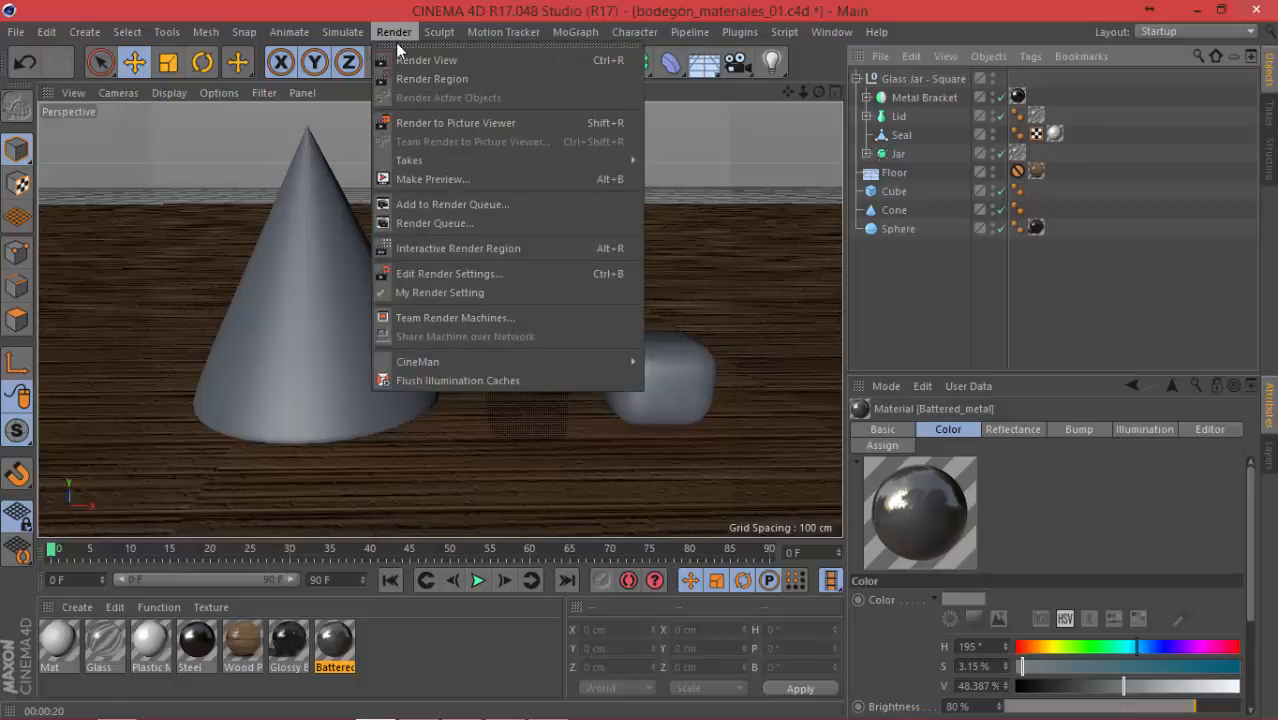
{"action": "left_click", "coordinate": [452, 252]}
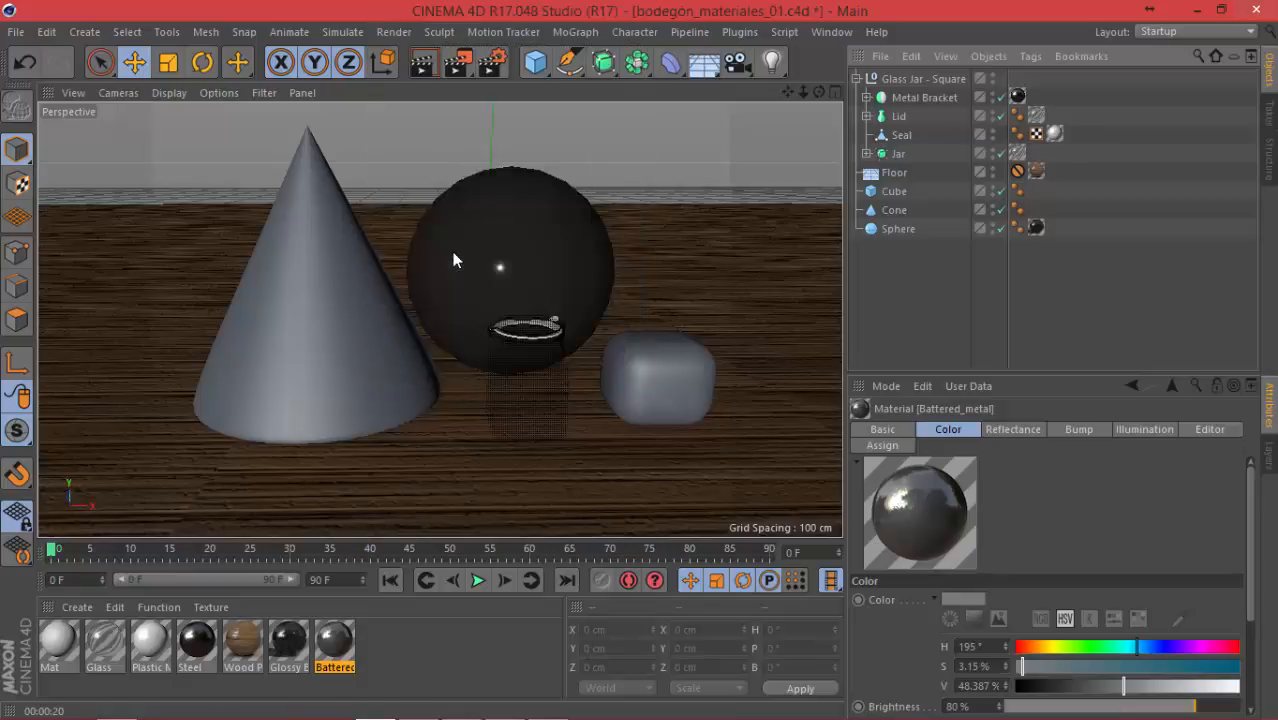
{"action": "left_click_drag", "start_coordinate": [576, 292], "coordinate": [714, 145]}
{"action": "left_click_drag", "start_coordinate": [426, 517], "coordinate": [425, 425]}
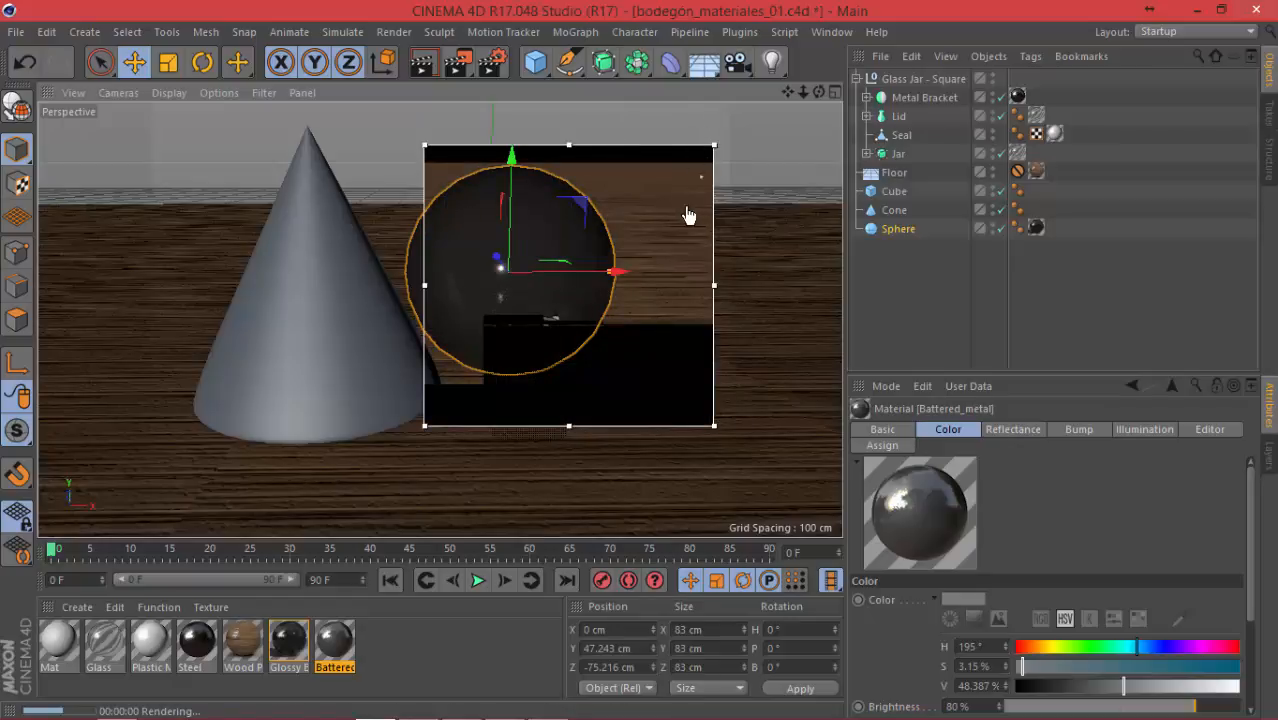
{"action": "key", "text": "alt+r"}
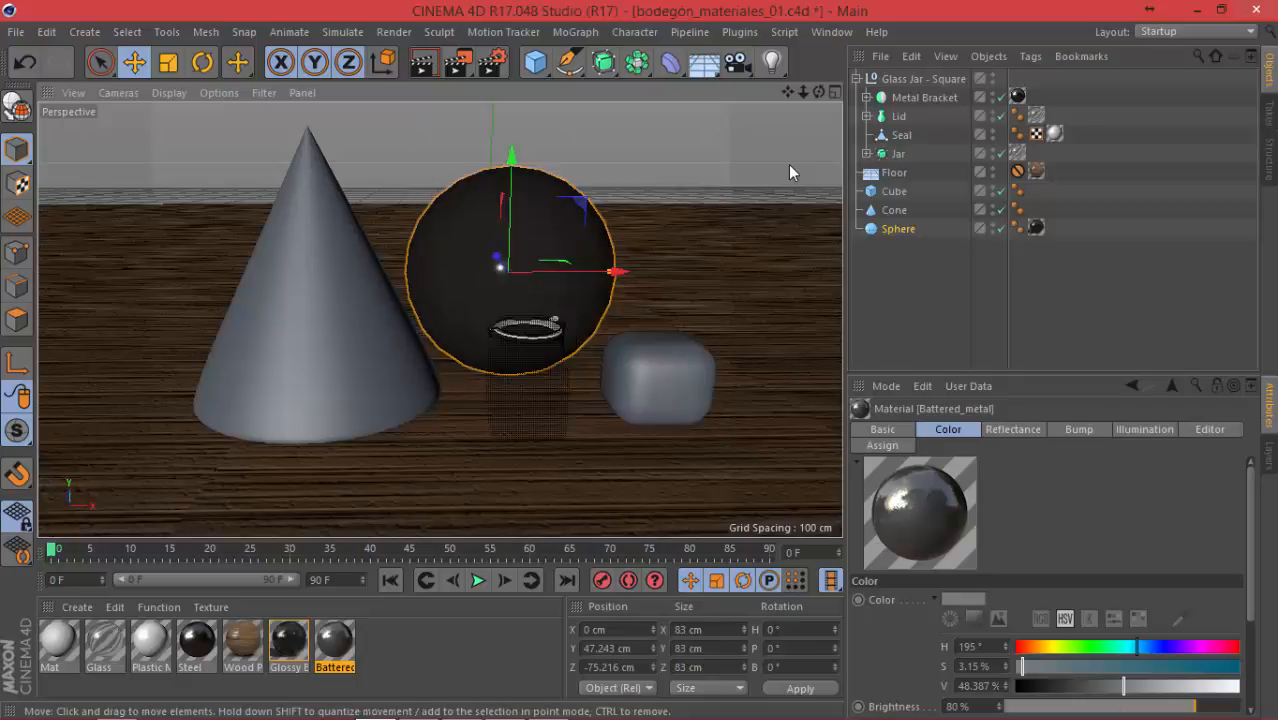
{"action": "left_click", "coordinate": [589, 126]}
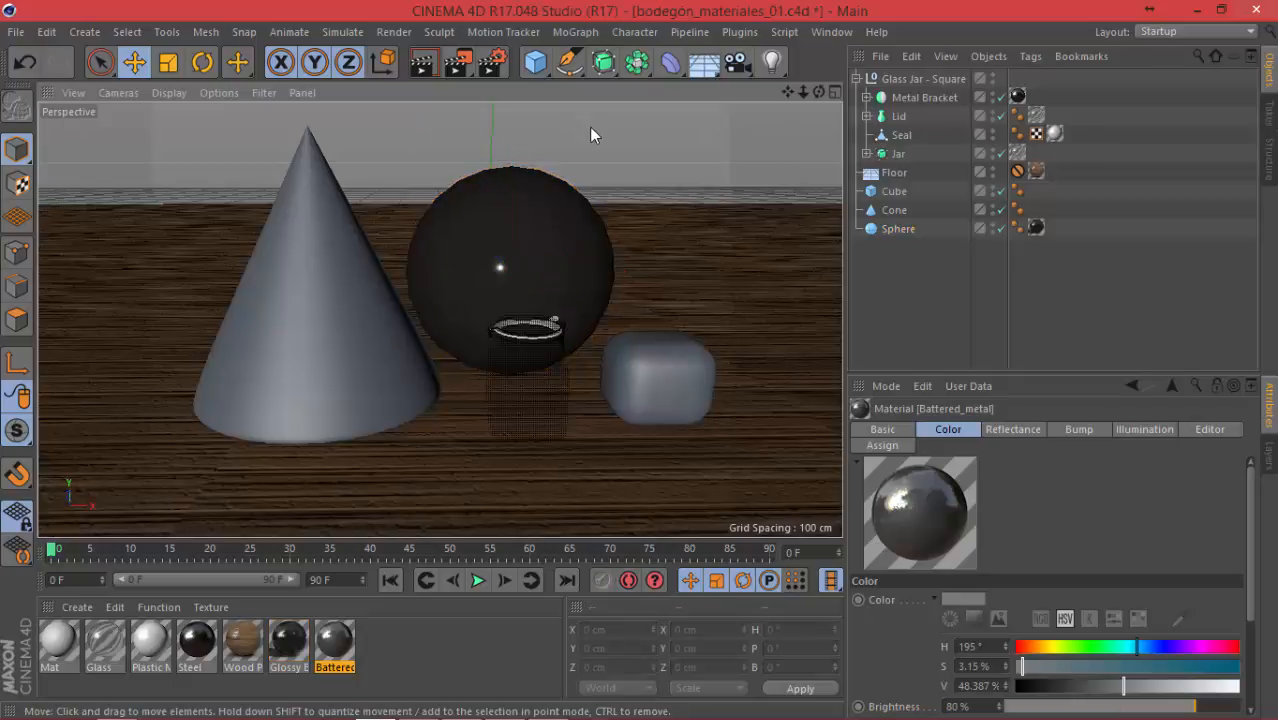
Step: Render the scene to the Picture Viewer and look through its Info, Layer, Filter and Stereo data before returning to the History
{"action": "left_click", "coordinate": [458, 64]}
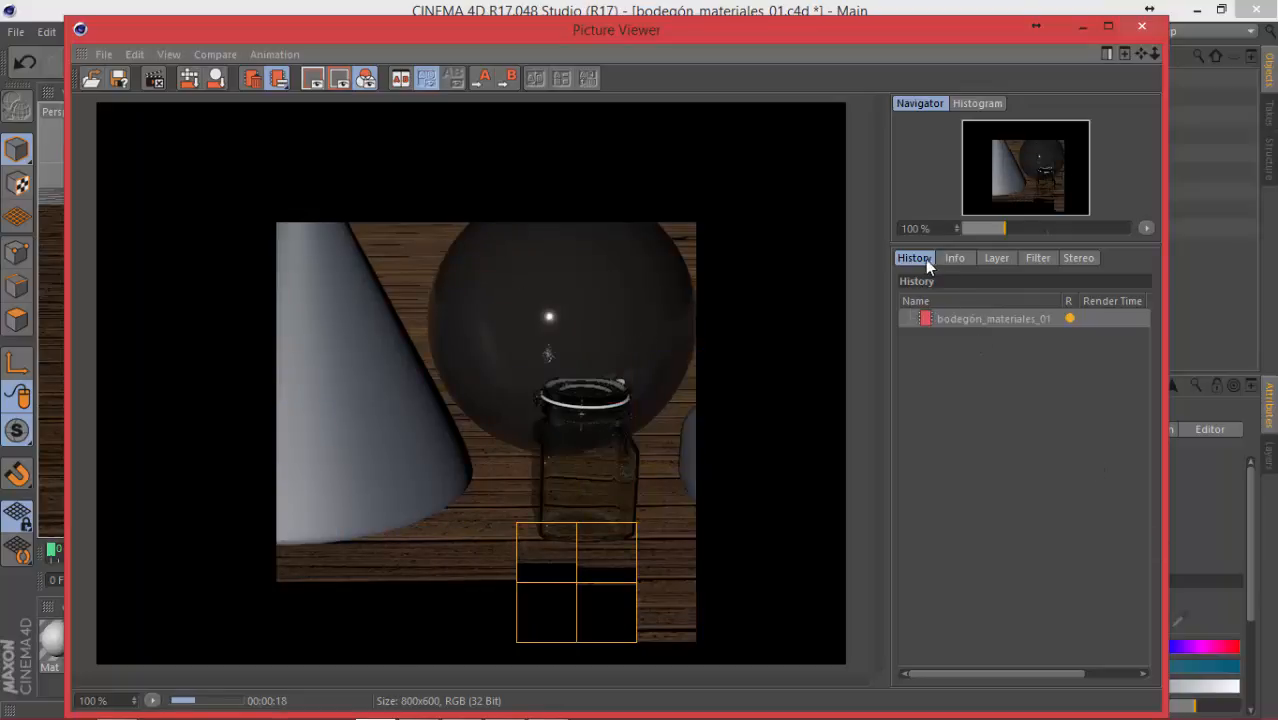
{"action": "left_click", "coordinate": [955, 258]}
{"action": "left_click", "coordinate": [996, 258]}
{"action": "left_click", "coordinate": [1038, 258]}
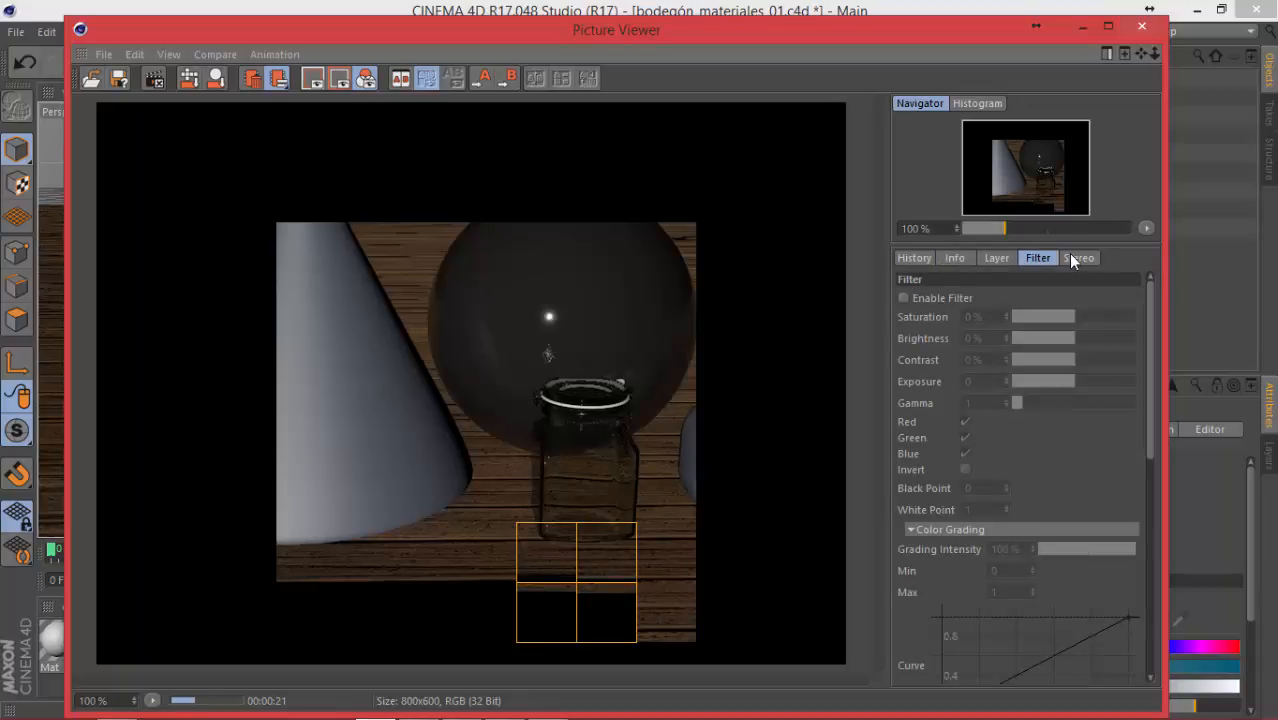
{"action": "left_click", "coordinate": [1078, 258]}
{"action": "left_click", "coordinate": [912, 259]}
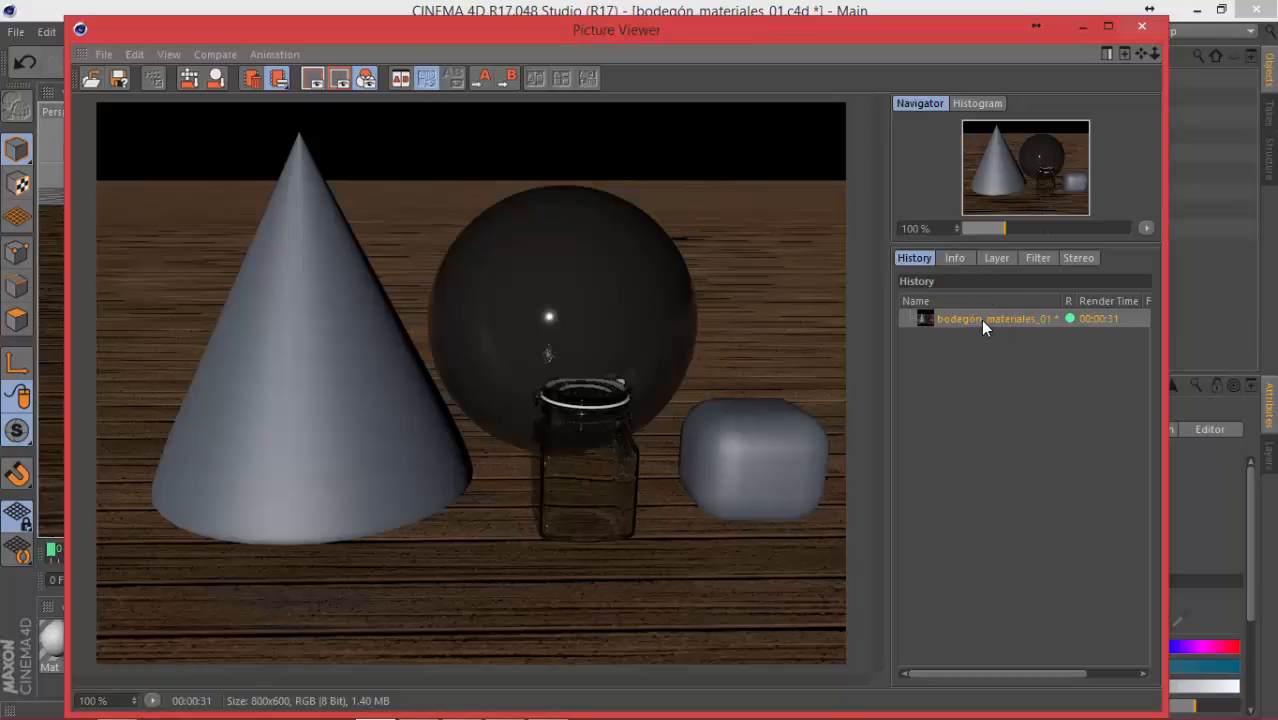
Step: Review the finished render's file information and layers, comparing the Single-Pass display with the Image display
{"action": "left_click", "coordinate": [950, 262]}
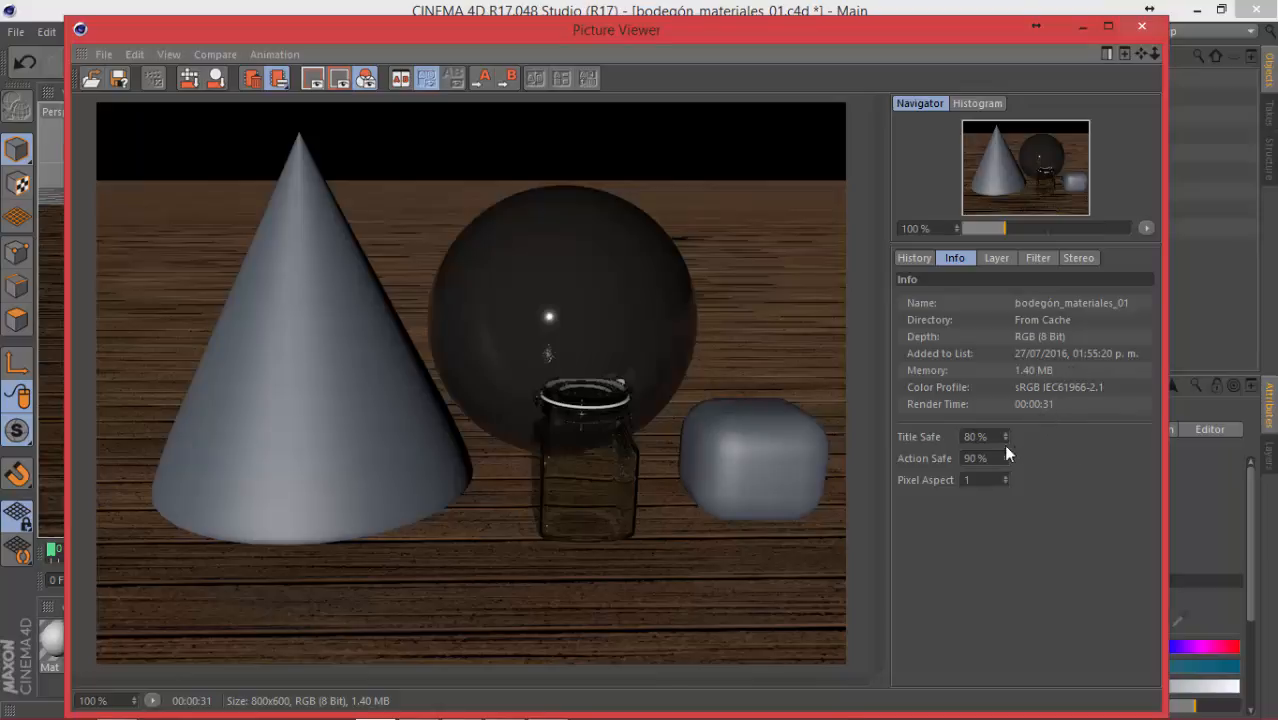
{"action": "left_click", "coordinate": [993, 262]}
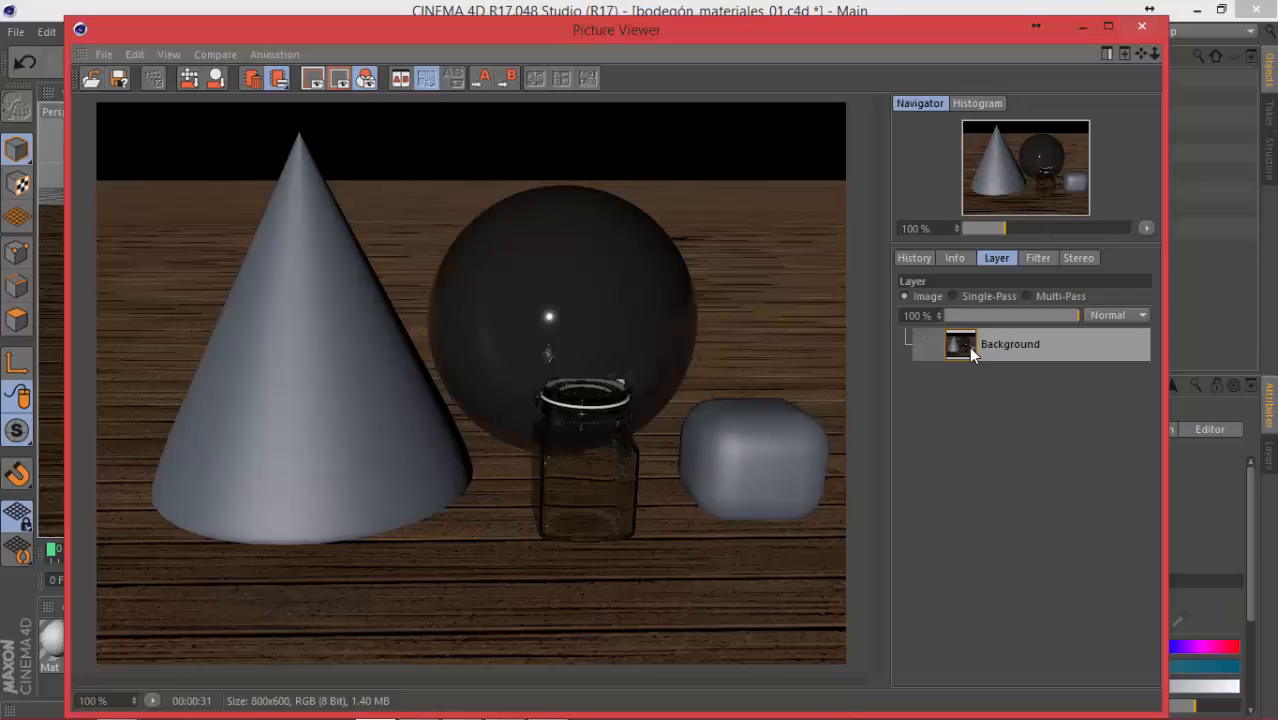
{"action": "left_click", "coordinate": [952, 297]}
{"action": "left_click", "coordinate": [905, 296]}
Step: Enable the render's filter with saturation 28%, brightness 4%, contrast 18%, exposure 0.6 and gamma 1.38
{"action": "left_click", "coordinate": [1037, 261]}
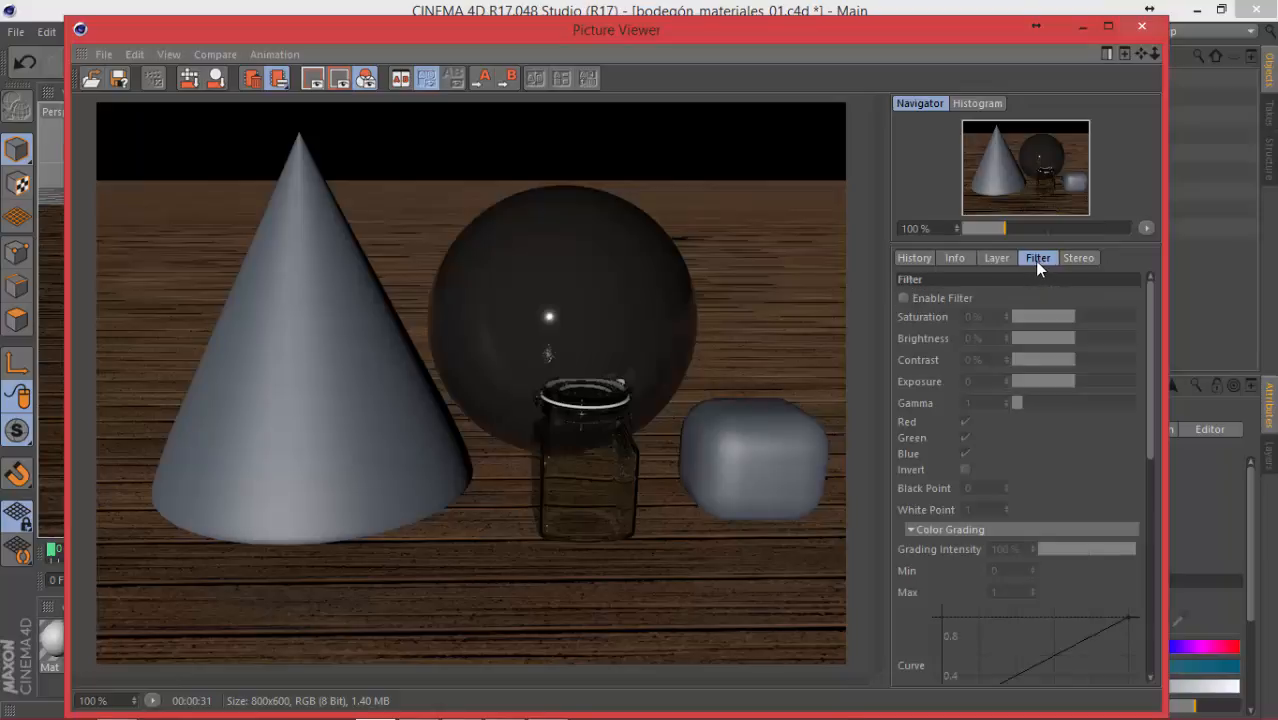
{"action": "left_click", "coordinate": [903, 298]}
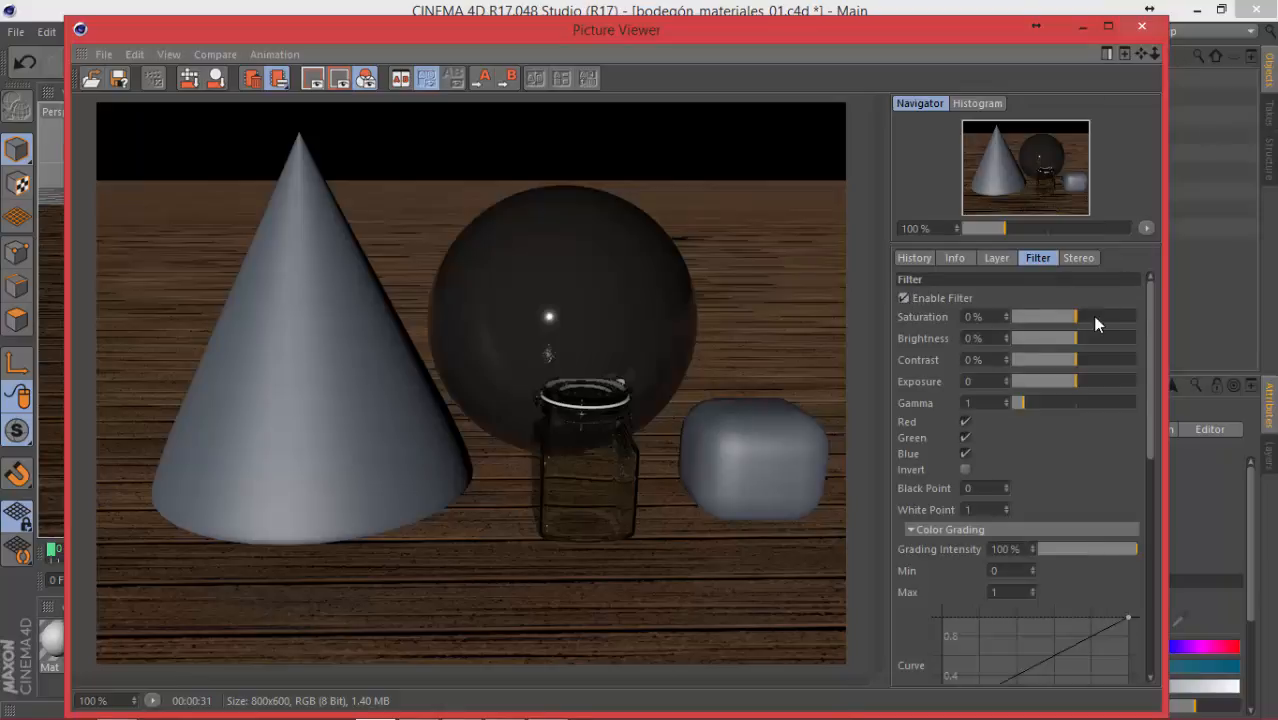
{"action": "left_click_drag", "start_coordinate": [1075, 318], "coordinate": [997, 430]}
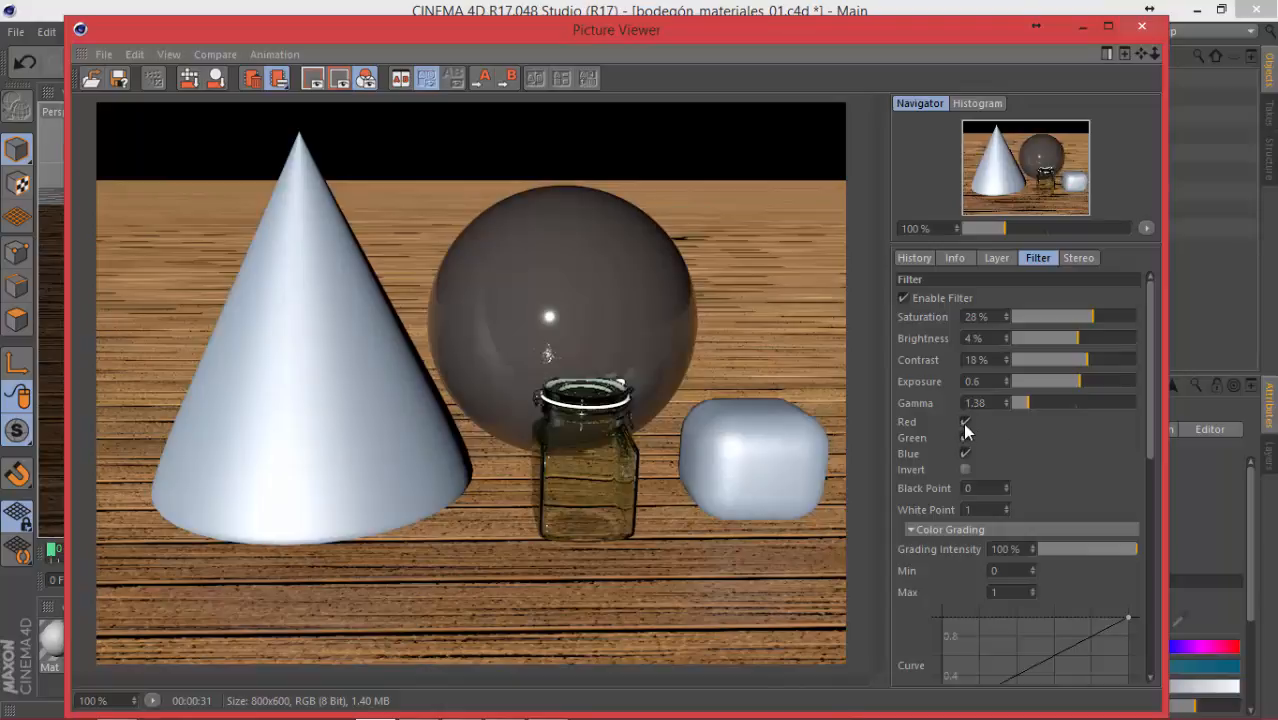
Step: Switch the filter's red, green and blue channels off and back on, and try inverting the image colors
{"action": "left_click", "coordinate": [964, 422]}
{"action": "left_click", "coordinate": [965, 437]}
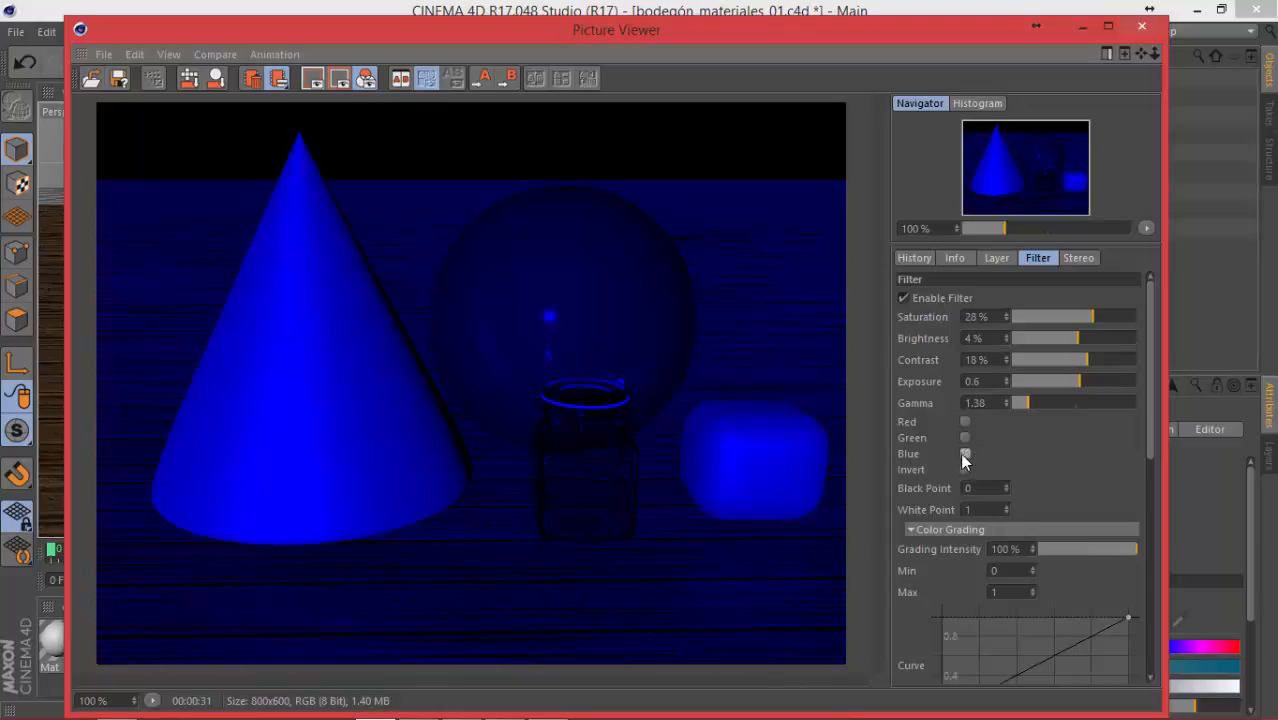
{"action": "left_click", "coordinate": [964, 453]}
{"action": "left_click", "coordinate": [964, 422]}
{"action": "left_click", "coordinate": [965, 437]}
{"action": "left_click", "coordinate": [965, 454]}
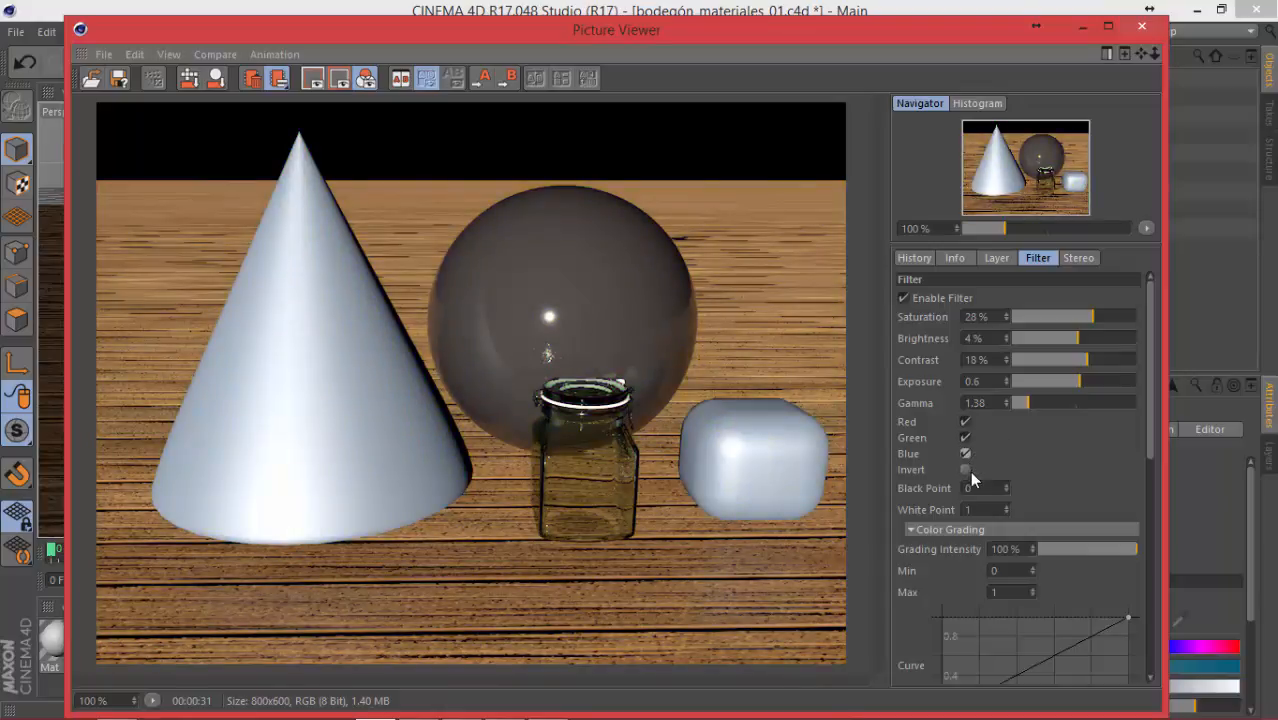
{"action": "left_click", "coordinate": [964, 469]}
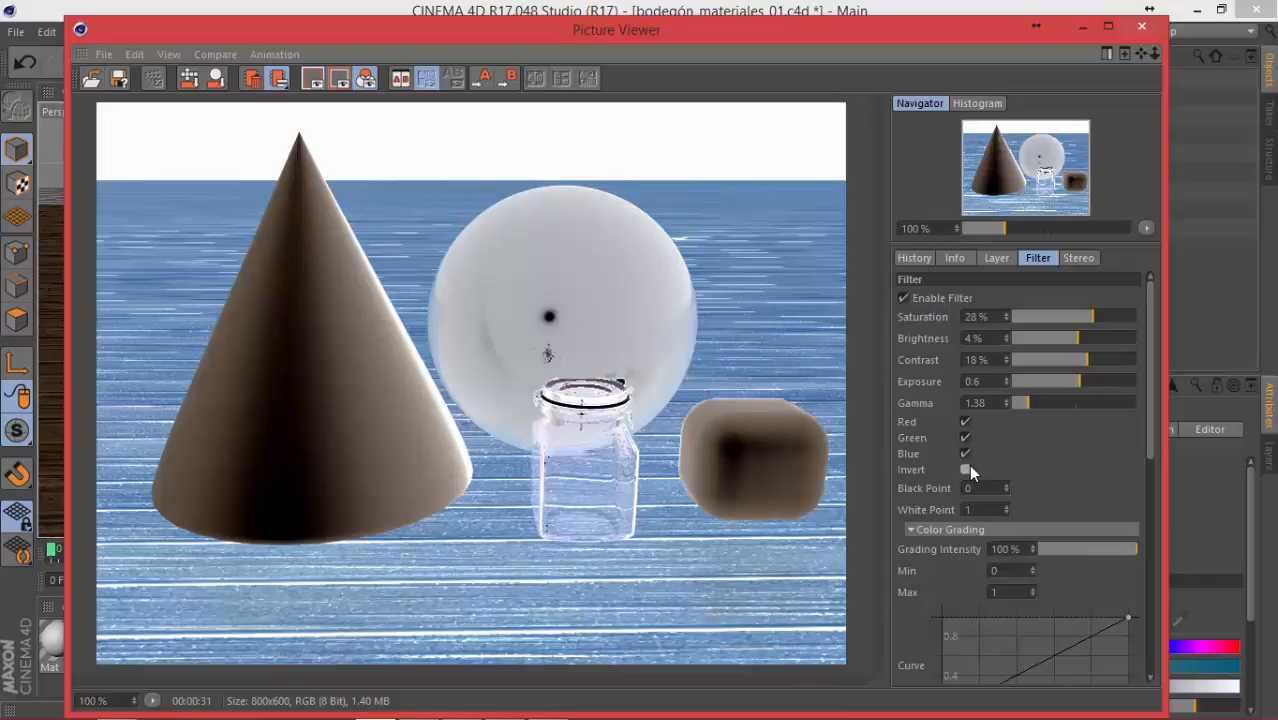
{"action": "left_click", "coordinate": [965, 468]}
Step: Set the filter's white point to 1.01 and look over the color grading curves
{"action": "left_click_drag", "start_coordinate": [1006, 489], "coordinate": [1005, 519]}
{"action": "left_click_drag", "start_coordinate": [1145, 430], "coordinate": [1154, 537]}
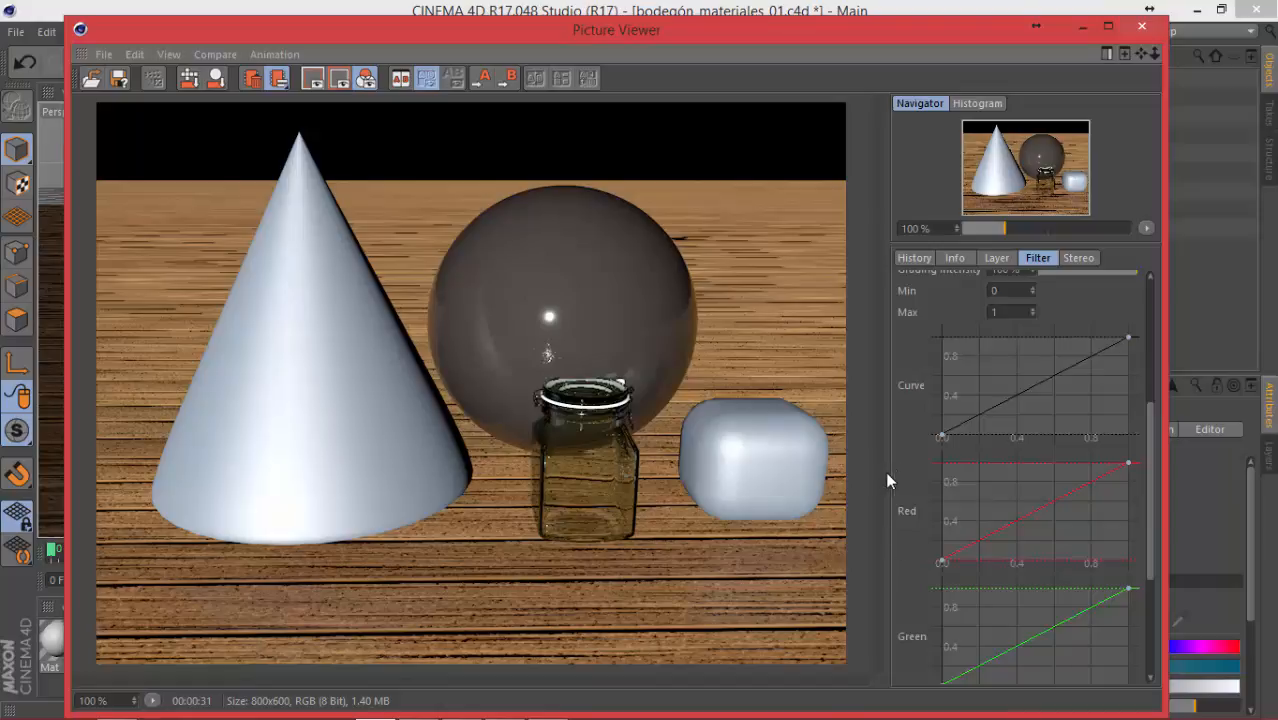
{"action": "left_click_drag", "start_coordinate": [885, 471], "coordinate": [875, 479]}
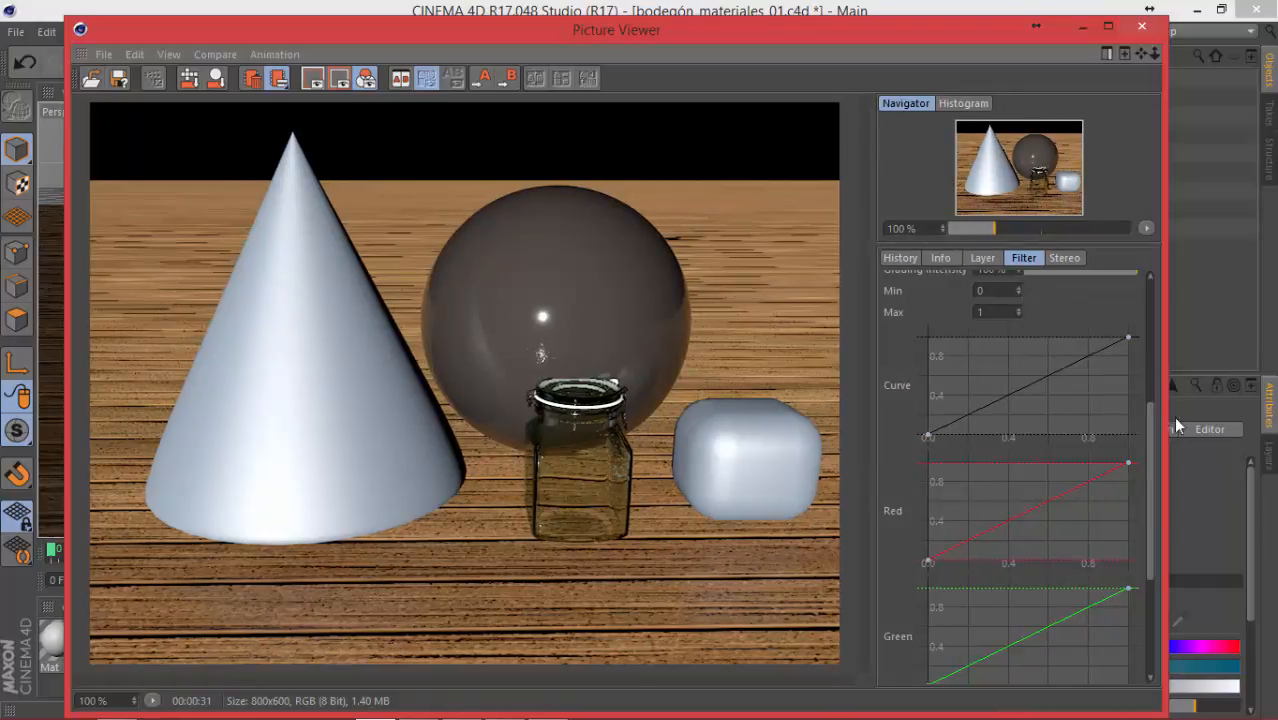
{"action": "left_click_drag", "start_coordinate": [1150, 457], "coordinate": [1159, 315]}
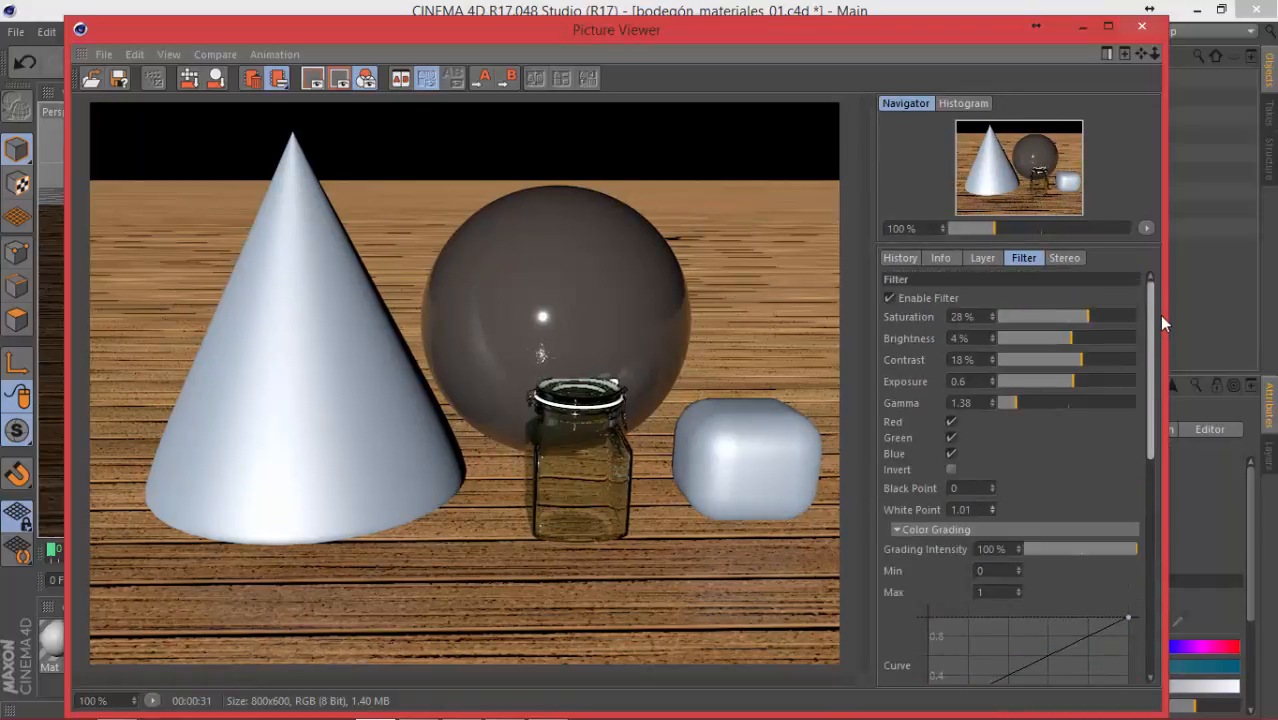
Step: Check the Stereo options, disable the render's filter and close the Picture Viewer
{"action": "left_click", "coordinate": [1066, 259]}
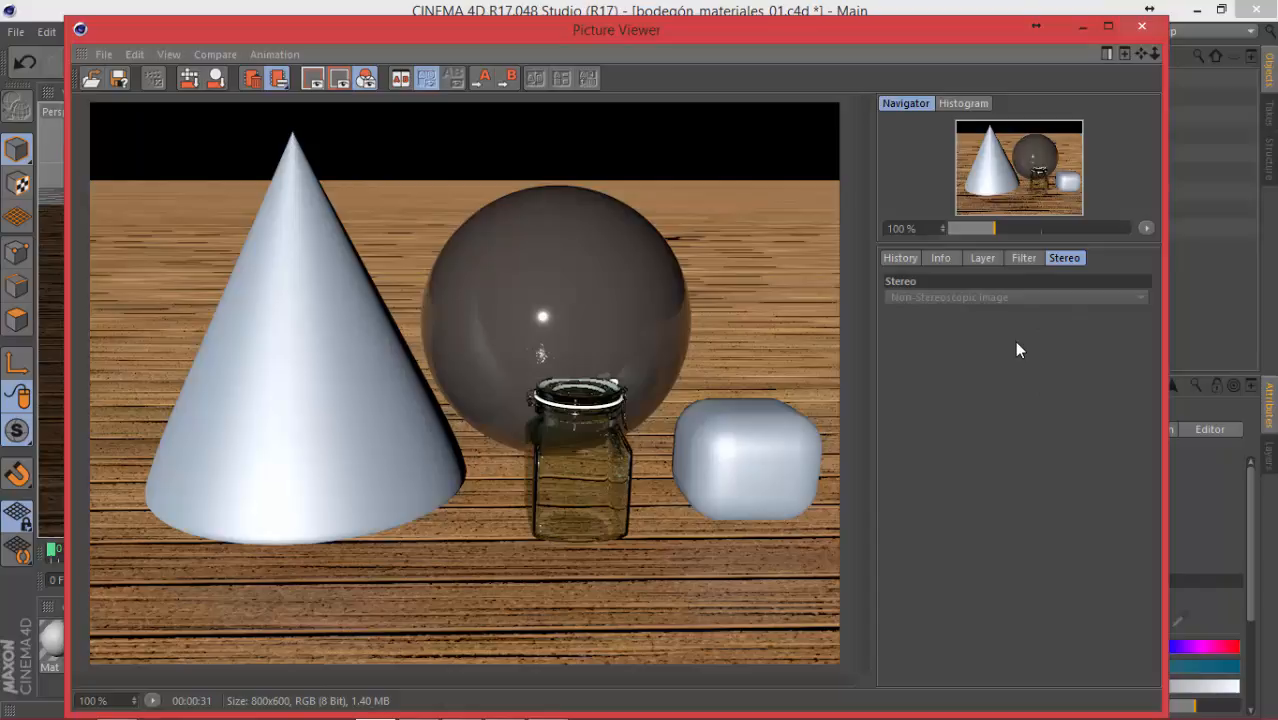
{"action": "left_click", "coordinate": [1018, 258]}
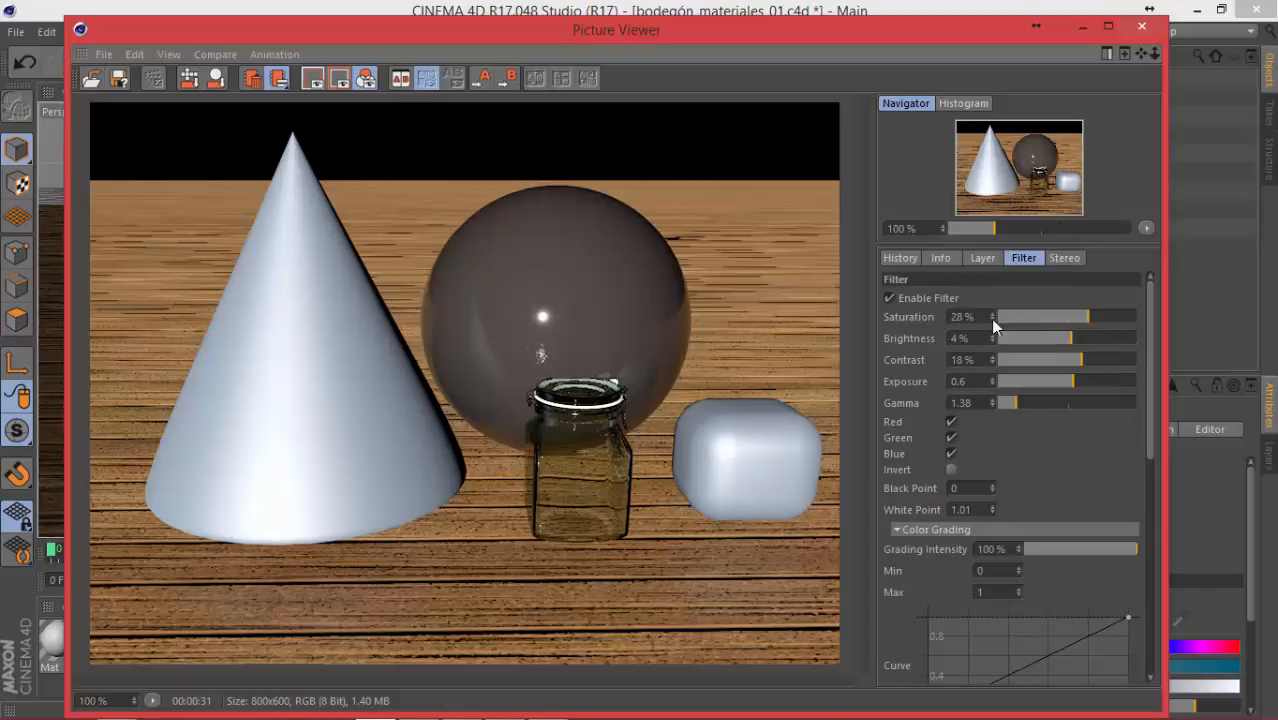
{"action": "left_click", "coordinate": [890, 298]}
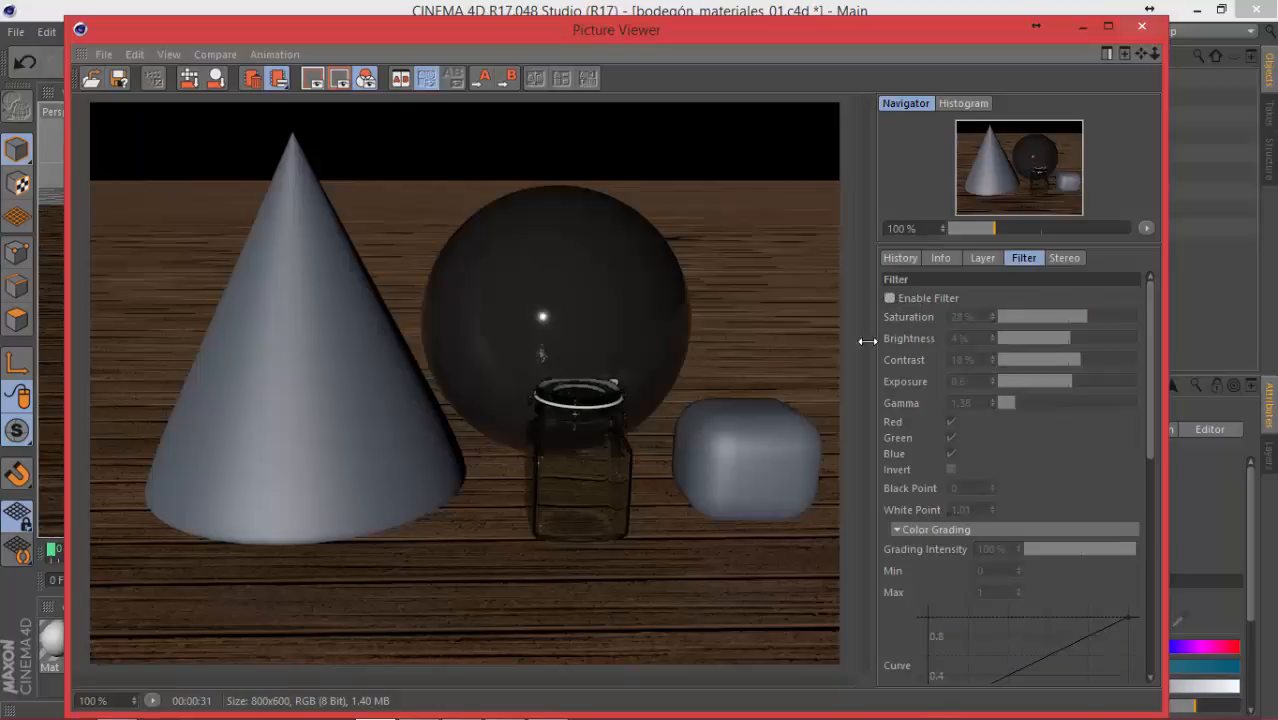
{"action": "left_click", "coordinate": [1143, 27]}
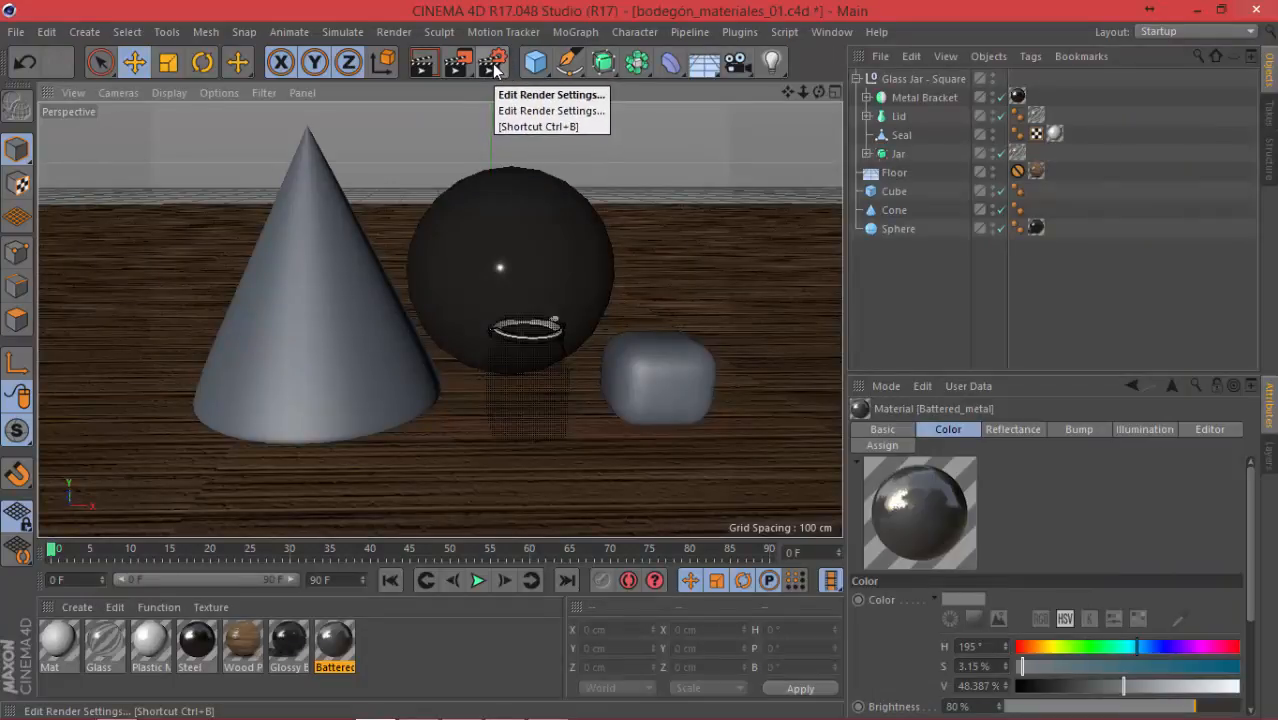
Step: Open the render settings and look over the Save, Multi-Pass, Anti-Aliasing, Options, Stereoscopic, Team Render and Material Override pages
{"action": "left_click", "coordinate": [494, 66]}
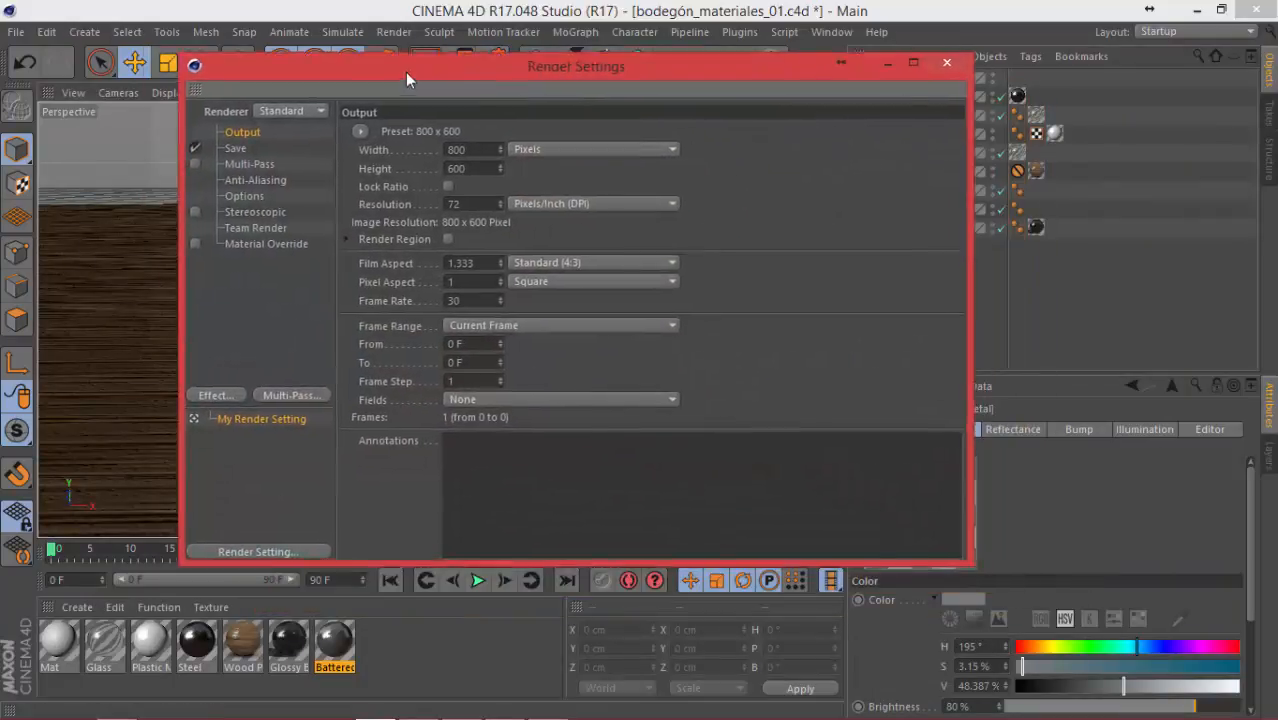
{"action": "left_click_drag", "start_coordinate": [928, 554], "coordinate": [994, 611]}
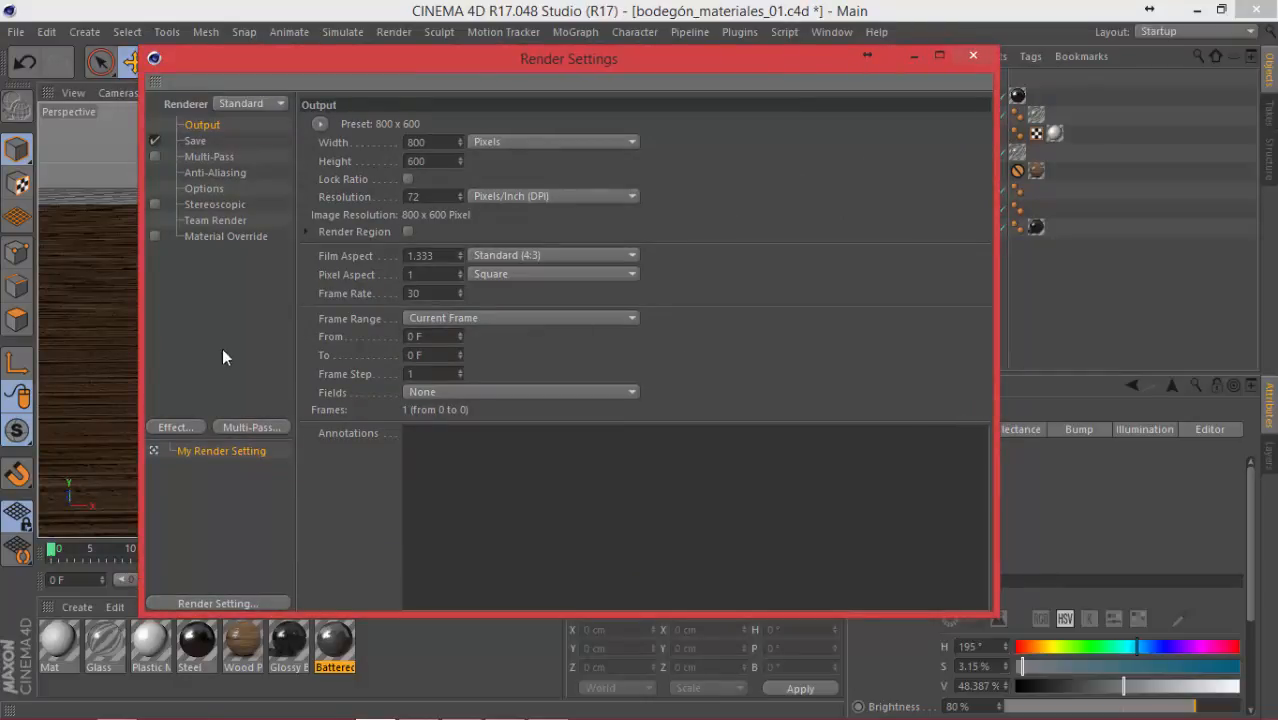
{"action": "left_click", "coordinate": [207, 140]}
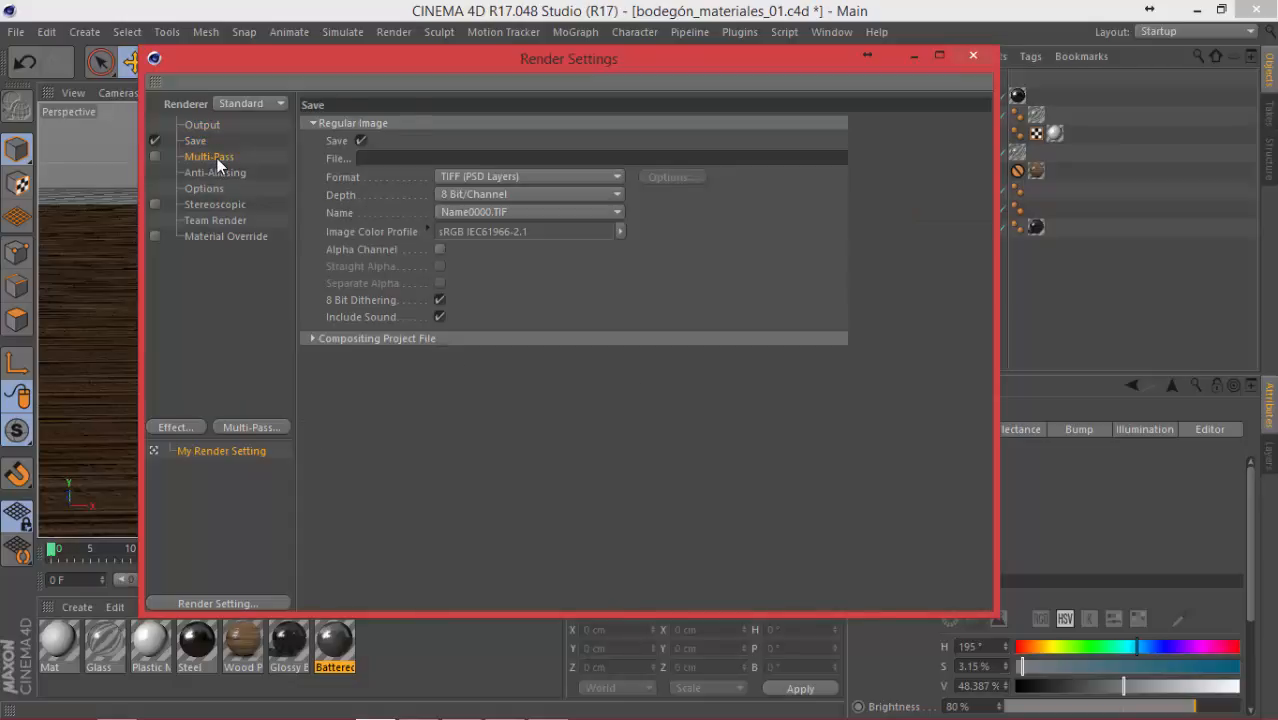
{"action": "left_click", "coordinate": [215, 158]}
{"action": "left_click", "coordinate": [214, 174]}
{"action": "left_click", "coordinate": [205, 189]}
{"action": "left_click", "coordinate": [208, 205]}
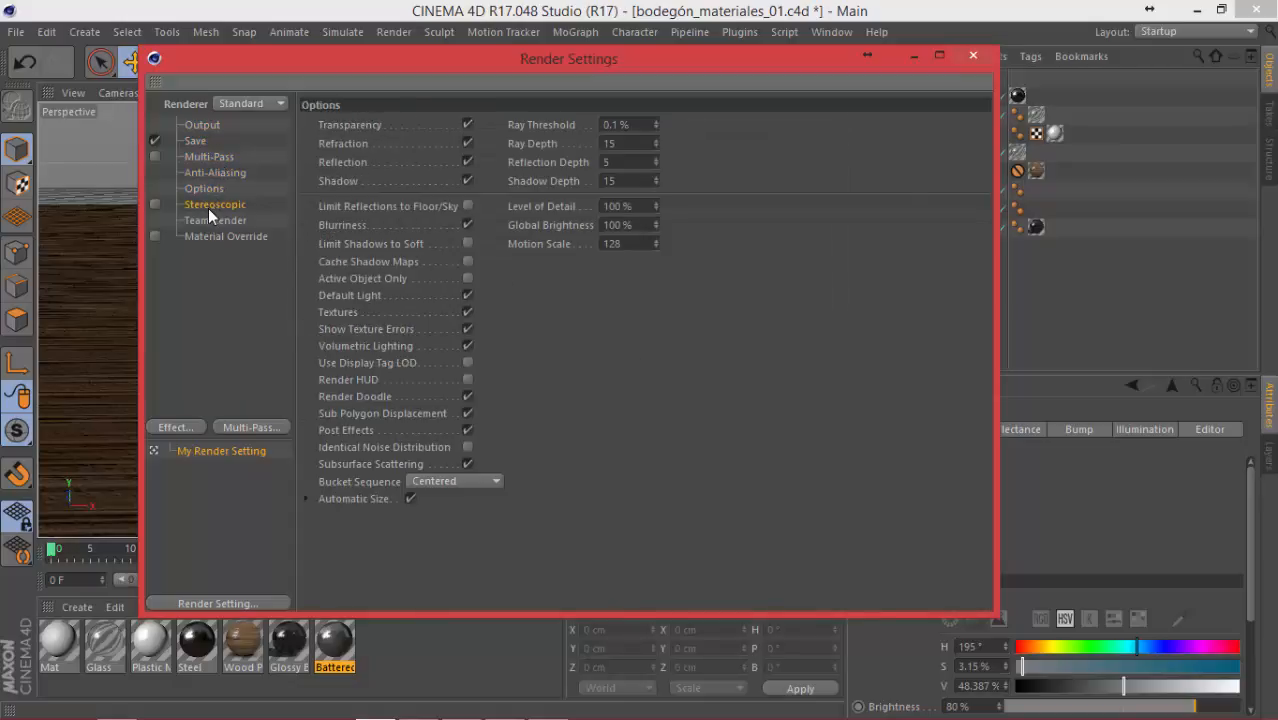
{"action": "left_click", "coordinate": [211, 221]}
{"action": "left_click", "coordinate": [213, 236]}
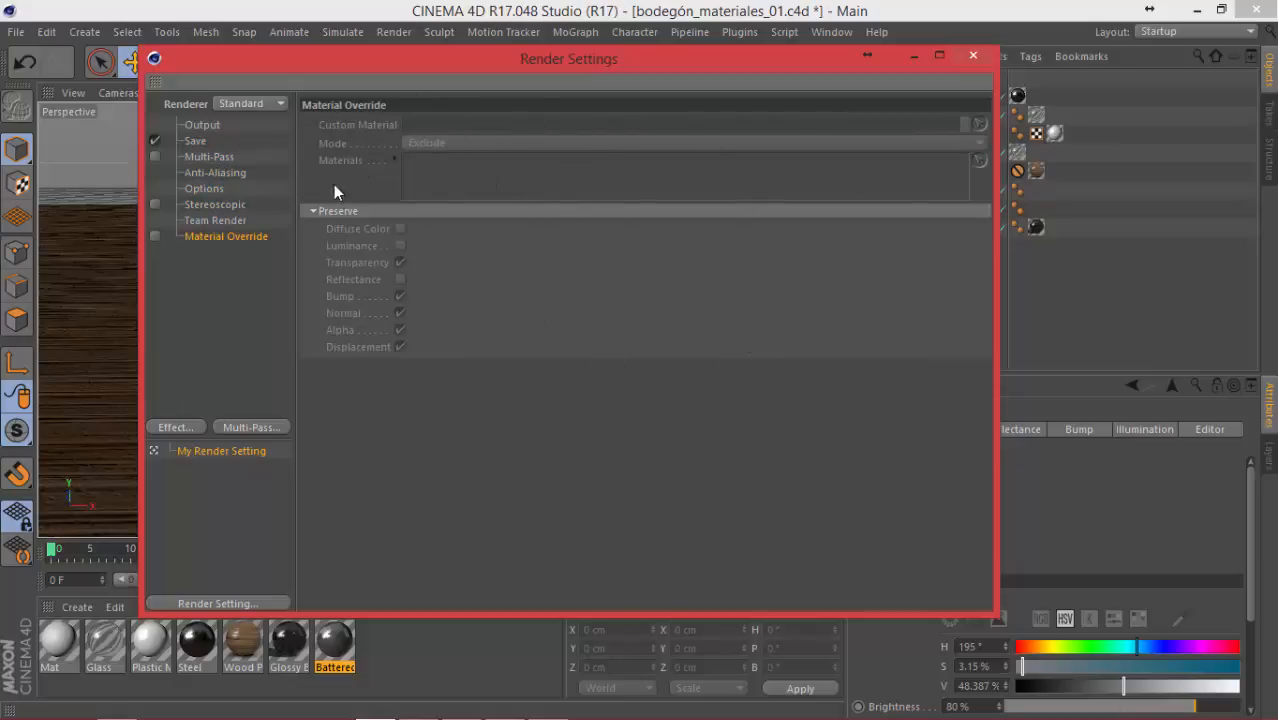
Step: Examine the Output page's width and height fields, the available size units and the Lock Ratio option
{"action": "left_click", "coordinate": [202, 126]}
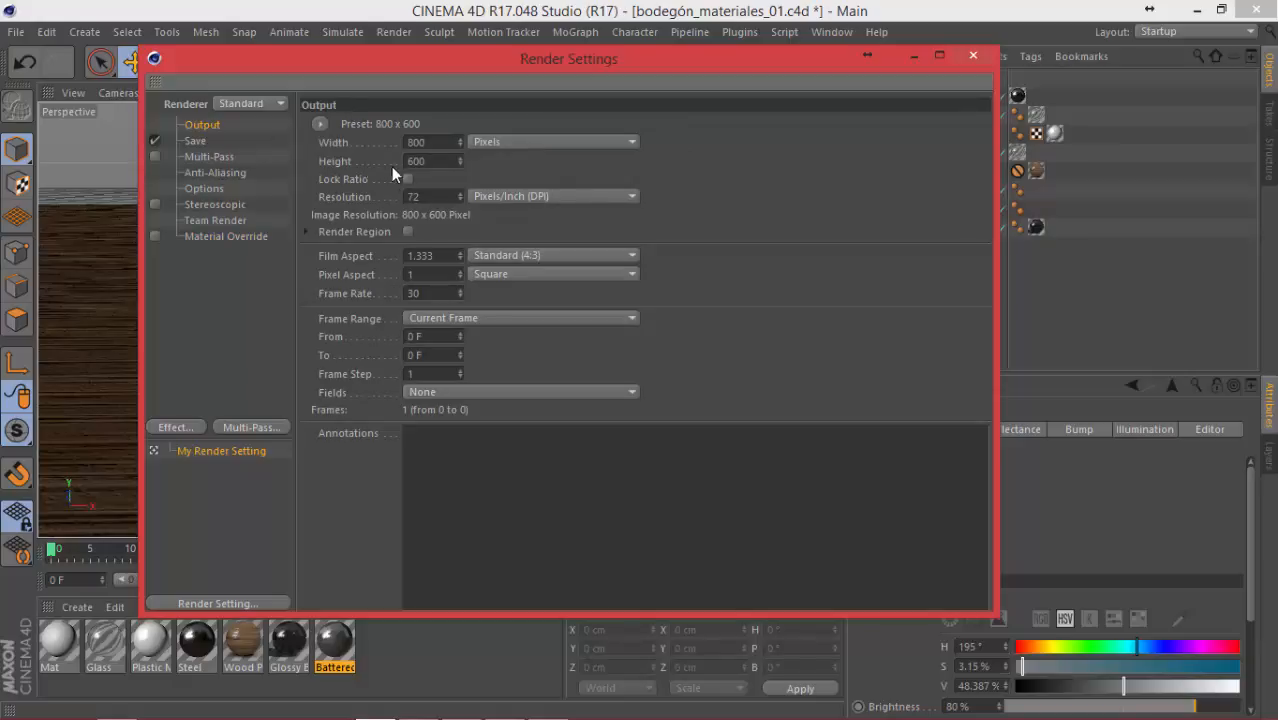
{"action": "double_click", "coordinate": [438, 143]}
{"action": "left_click_drag", "start_coordinate": [448, 165], "coordinate": [377, 181]}
{"action": "left_click", "coordinate": [531, 143]}
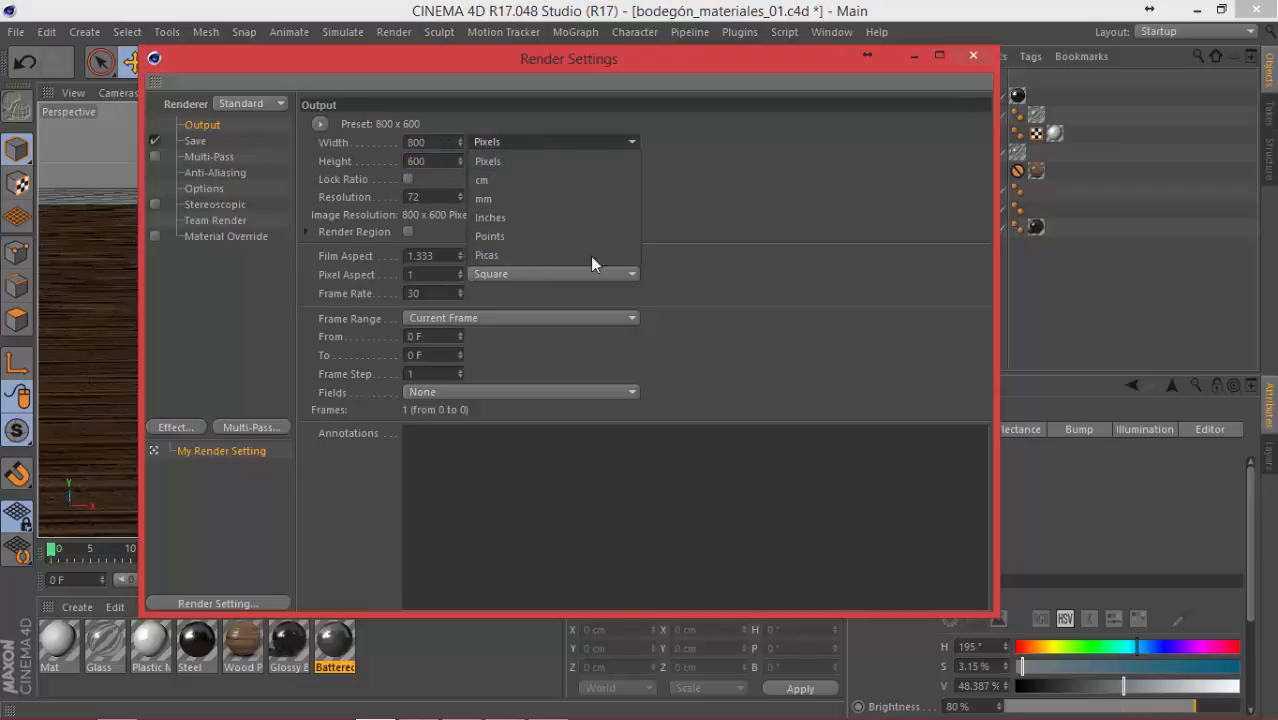
{"action": "left_click", "coordinate": [793, 190]}
{"action": "left_click_drag", "start_coordinate": [440, 142], "coordinate": [399, 144]}
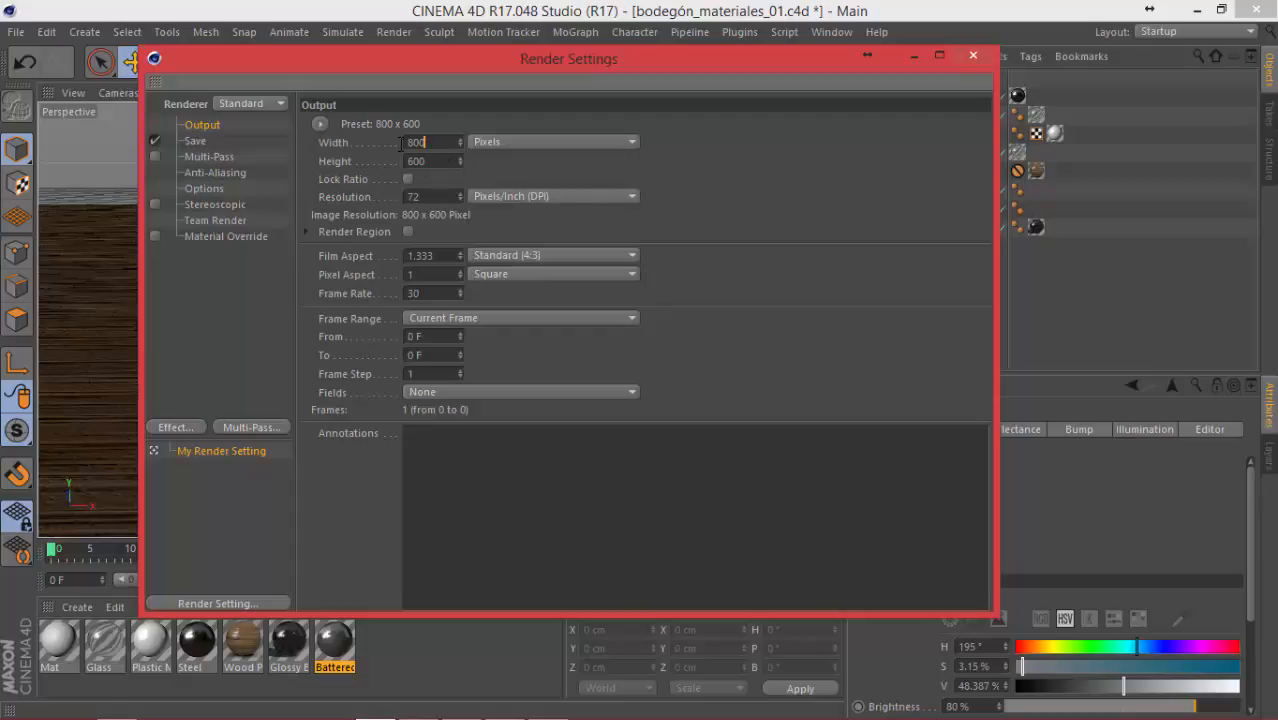
{"action": "left_click", "coordinate": [408, 181]}
{"action": "left_click", "coordinate": [408, 180]}
Step: Switch the output resolution unit to Pixels/cm, try a value of 73, and set the resolution to 72
{"action": "left_click", "coordinate": [537, 198]}
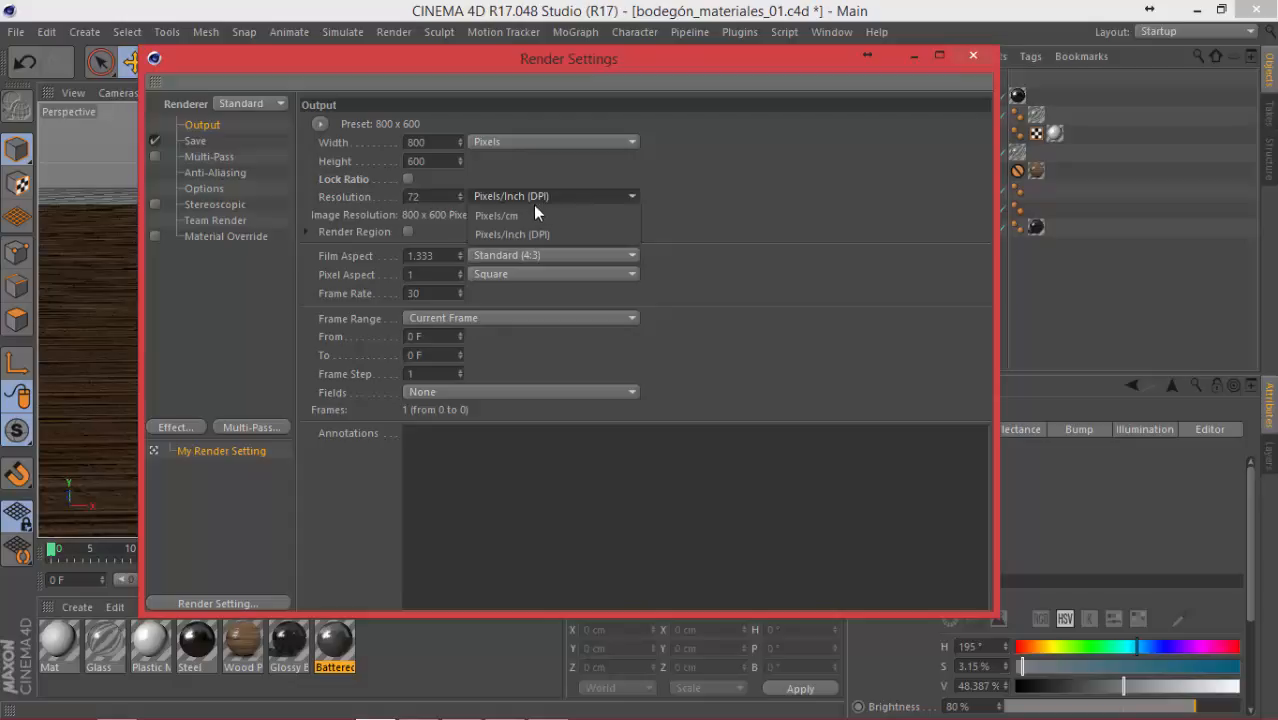
{"action": "left_click", "coordinate": [522, 215]}
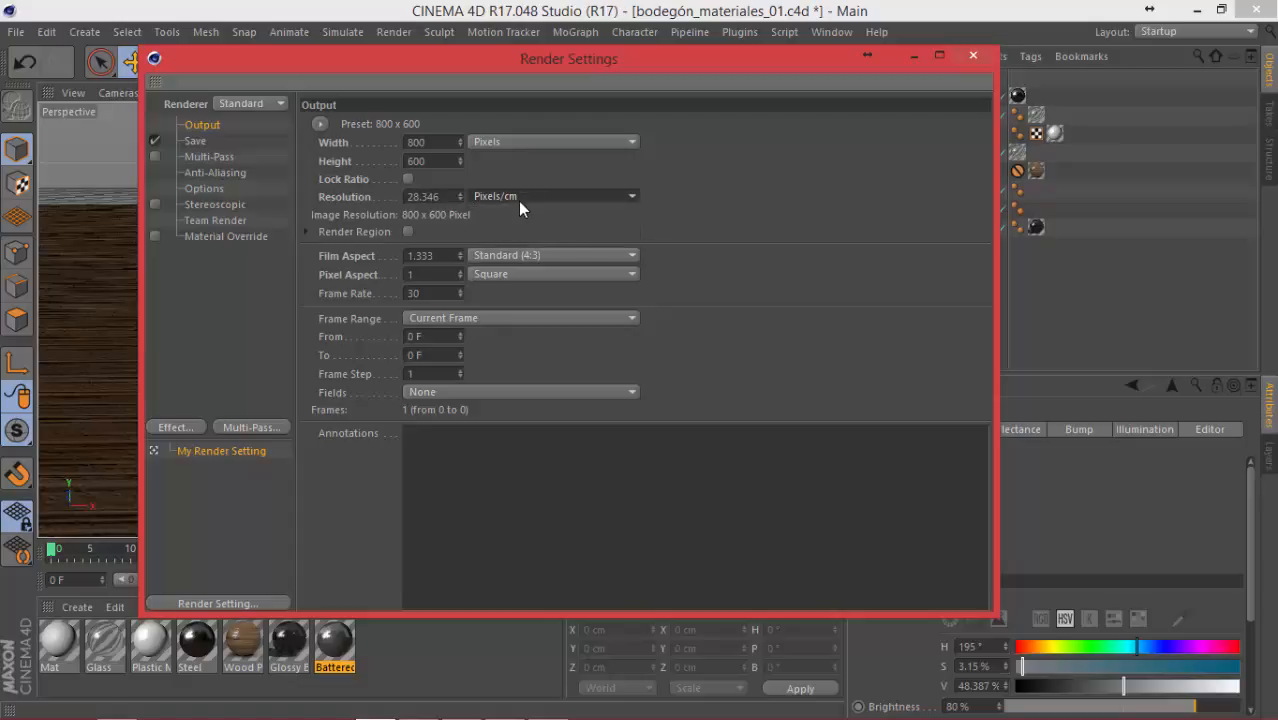
{"action": "left_click", "coordinate": [412, 197]}
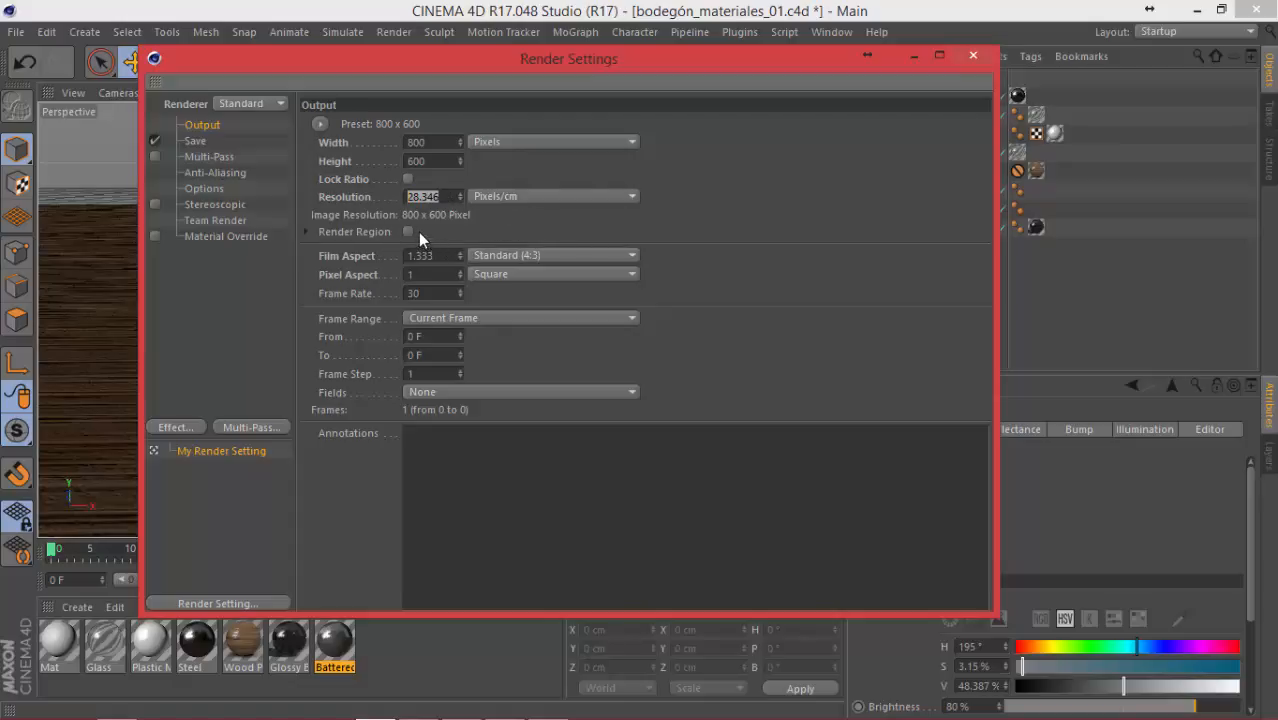
{"action": "type", "text": "73"}
{"action": "key", "text": "Return"}
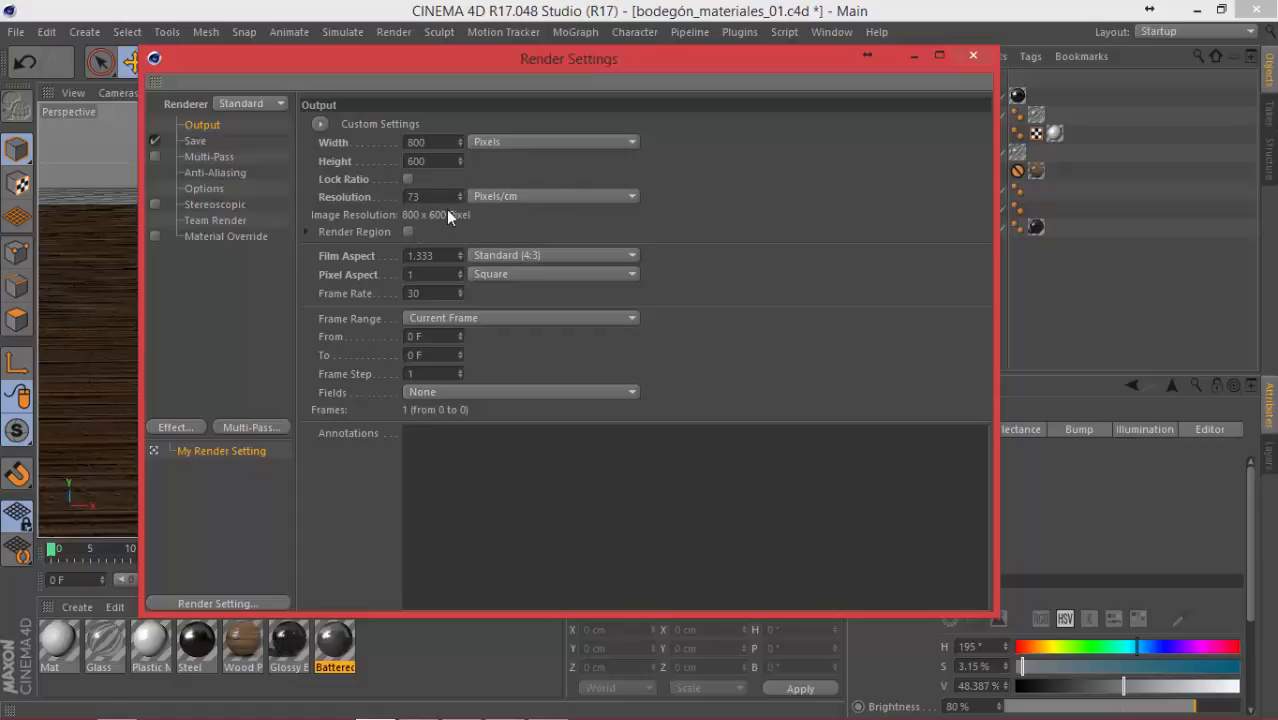
{"action": "double_click", "coordinate": [435, 197]}
{"action": "type", "text": "72"}
{"action": "left_click", "coordinate": [562, 255]}
{"action": "left_click", "coordinate": [331, 240]}
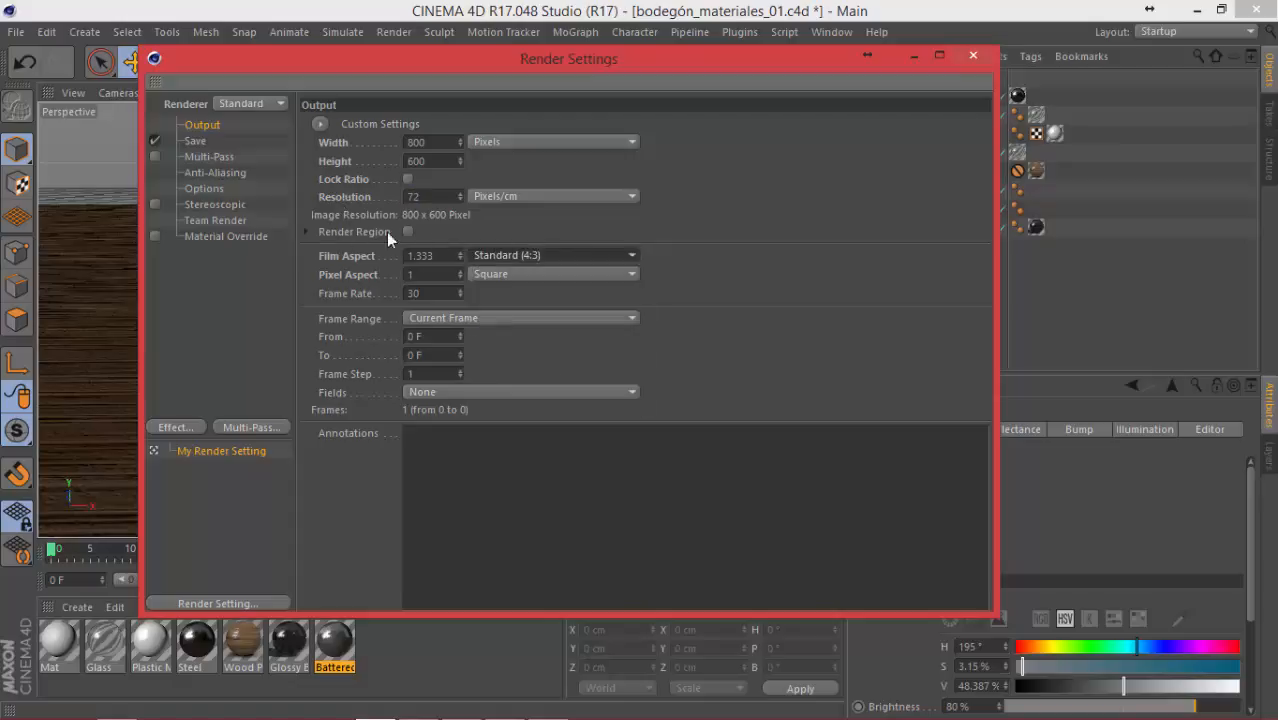
Step: Expand the Render Region border options in the output settings and enable Render Region
{"action": "left_click", "coordinate": [308, 232]}
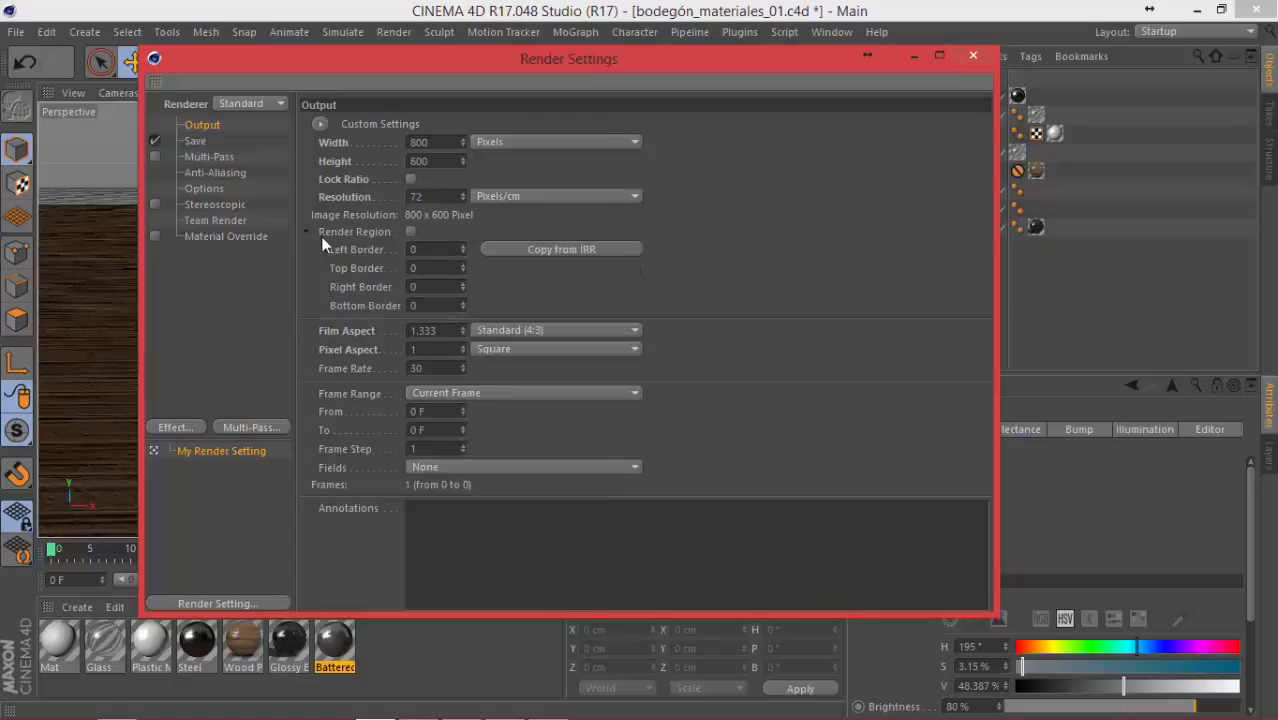
{"action": "left_click", "coordinate": [410, 232]}
{"action": "left_click", "coordinate": [410, 232]}
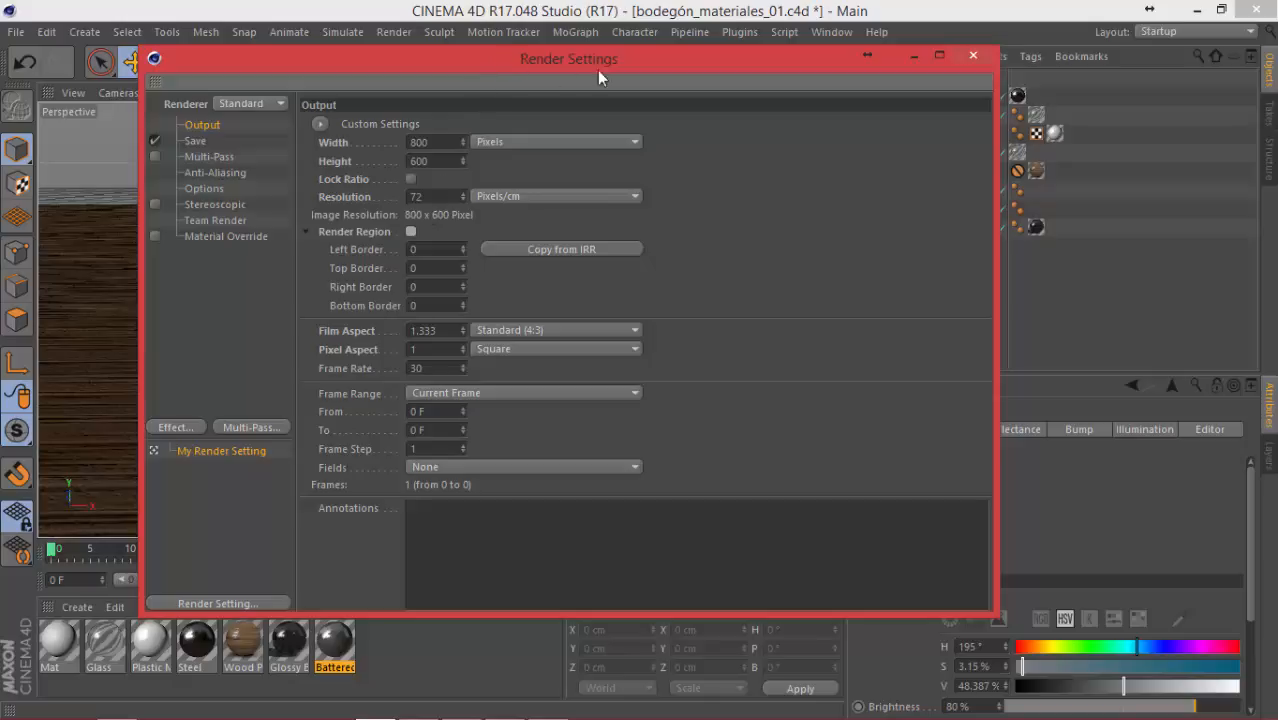
Step: Minimize the render settings, start an Interactive Render Region and resize its frame to fit around the glass jar
{"action": "left_click", "coordinate": [913, 57]}
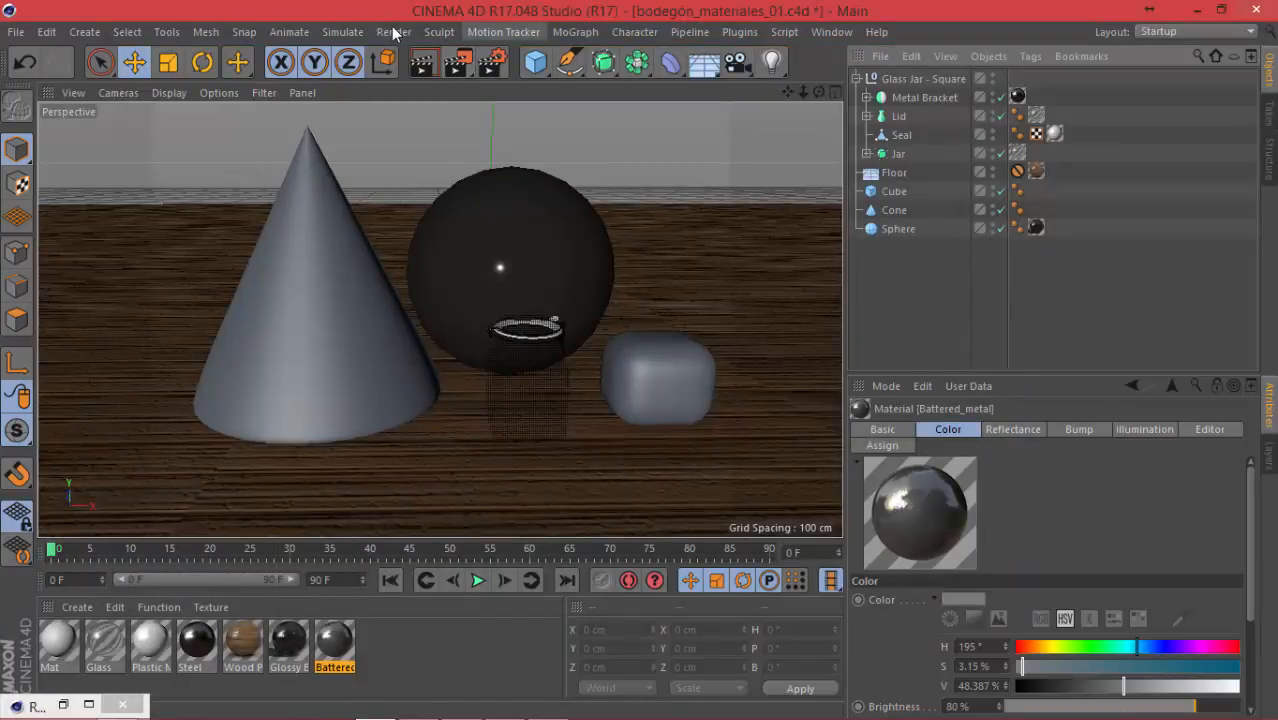
{"action": "left_click", "coordinate": [394, 32]}
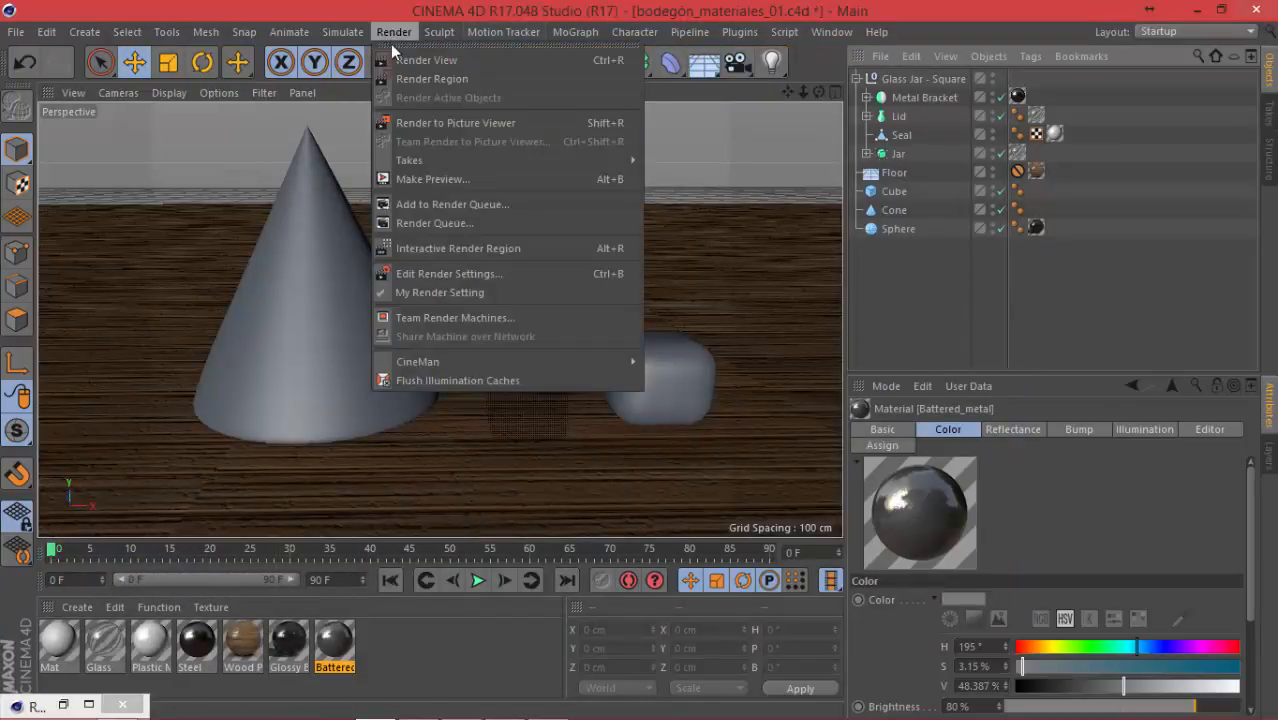
{"action": "left_click", "coordinate": [474, 249]}
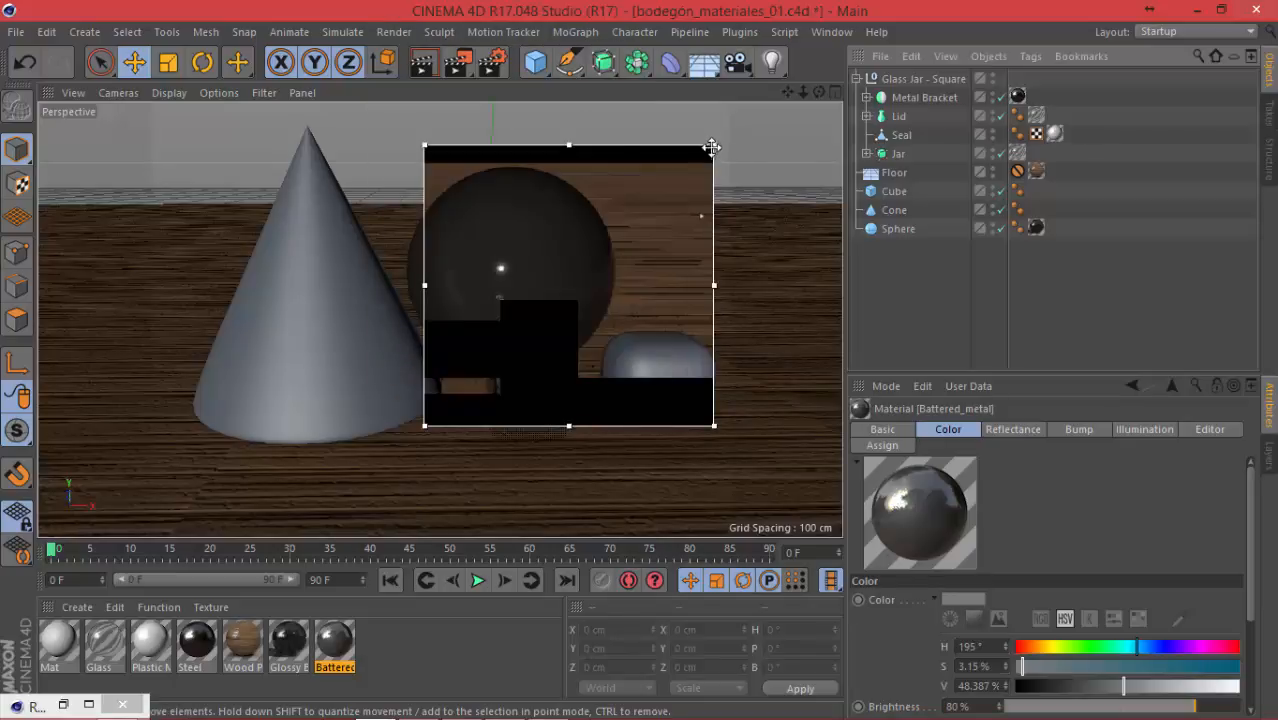
{"action": "left_click_drag", "start_coordinate": [713, 146], "coordinate": [598, 263]}
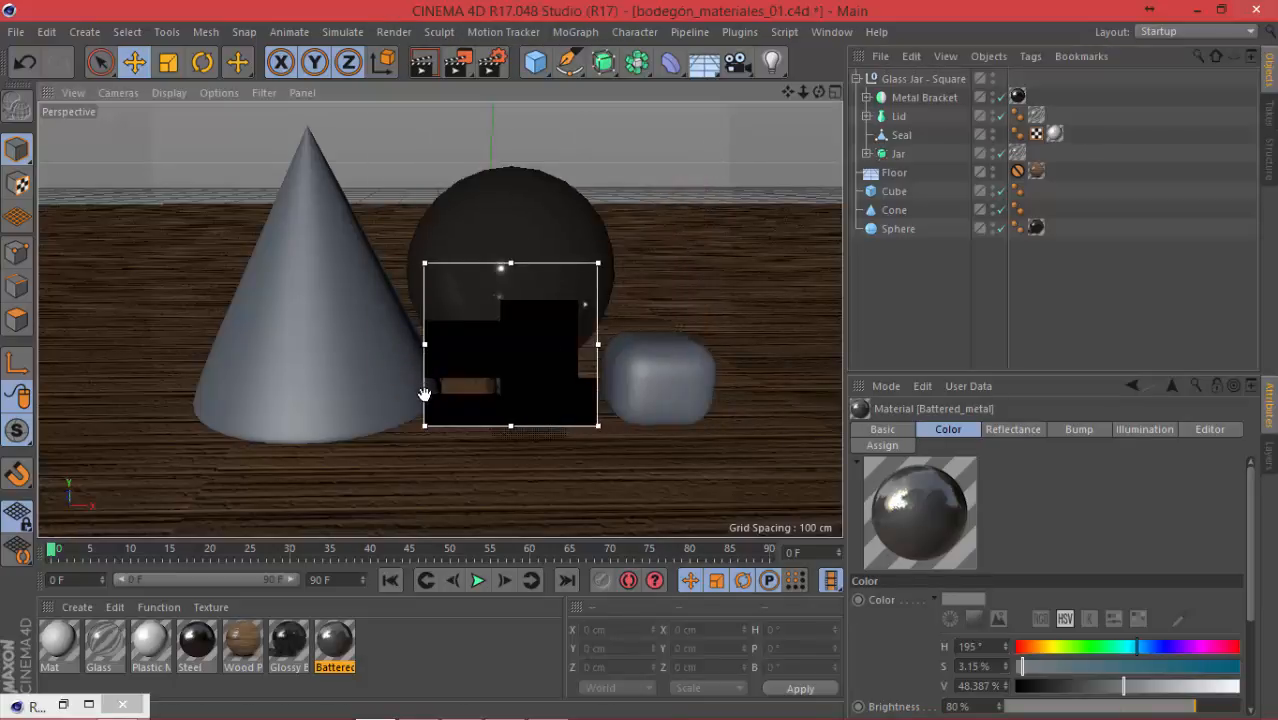
{"action": "left_click_drag", "start_coordinate": [425, 430], "coordinate": [463, 471]}
{"action": "left_click", "coordinate": [463, 471]}
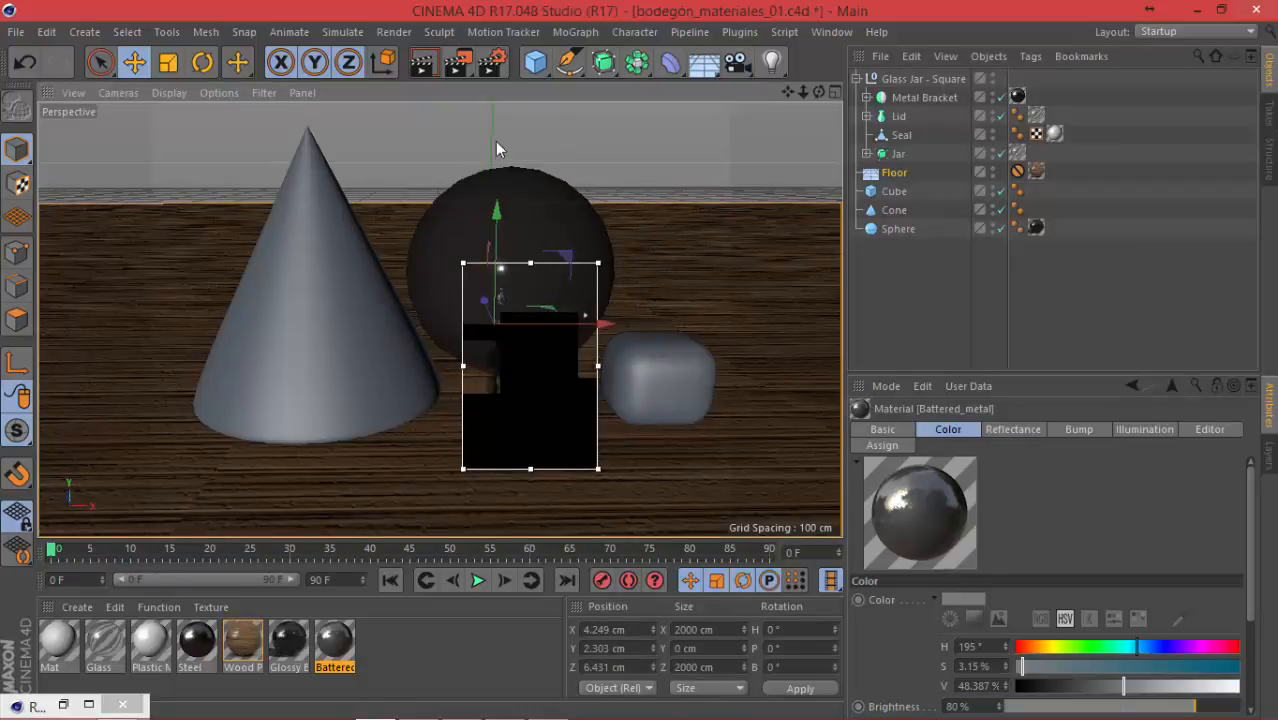
Step: Reopen the render settings beside the viewport and copy the render region's borders from the interactive render region
{"action": "left_click", "coordinate": [490, 61]}
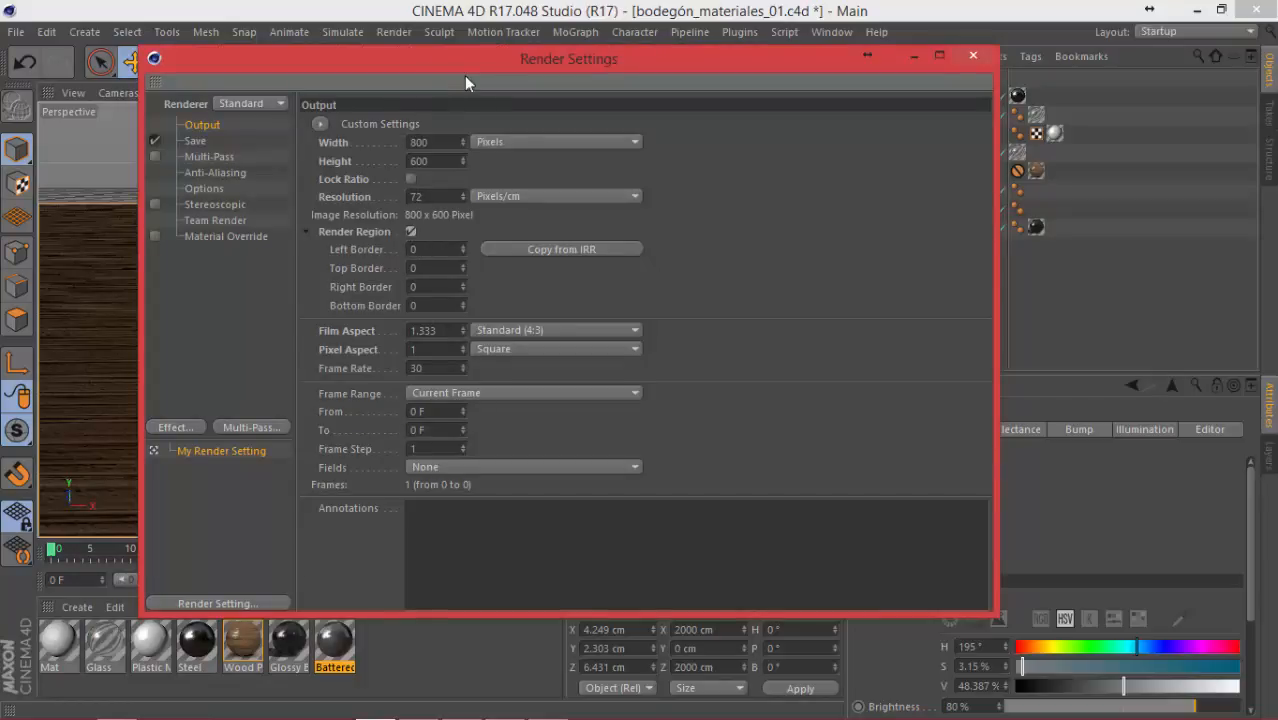
{"action": "left_click_drag", "start_coordinate": [458, 67], "coordinate": [956, 73]}
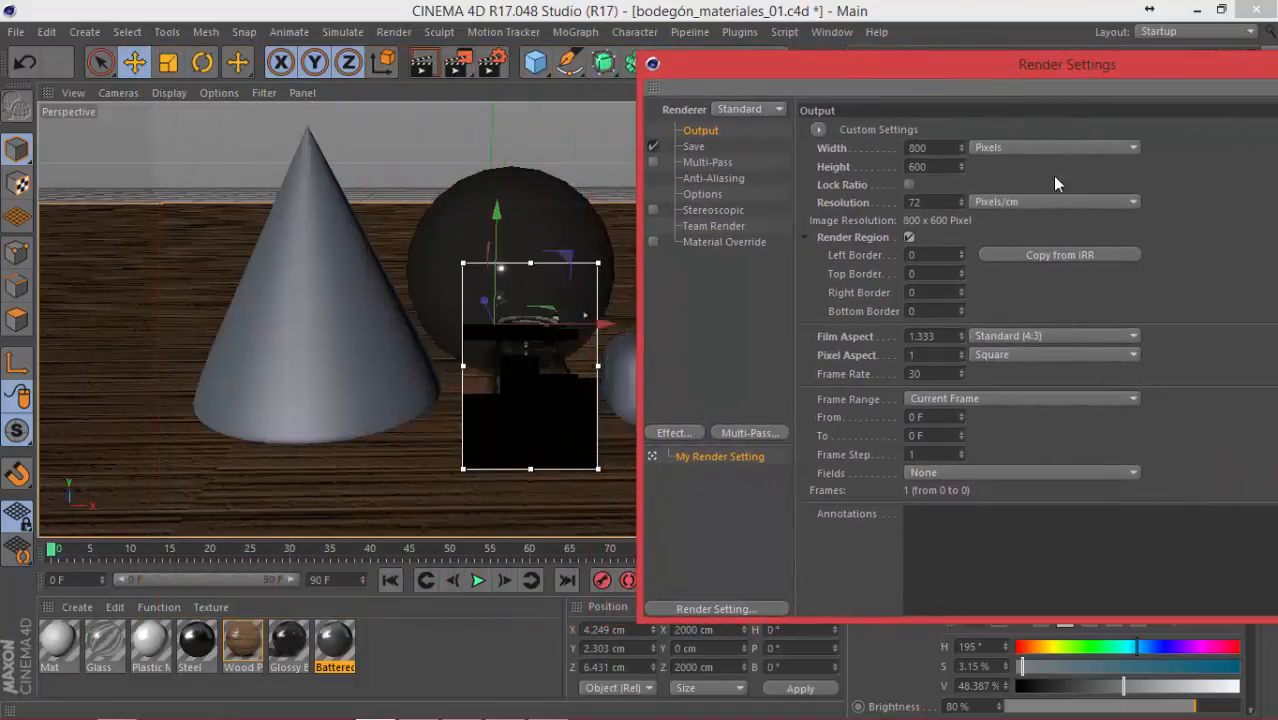
{"action": "left_click", "coordinate": [1067, 257]}
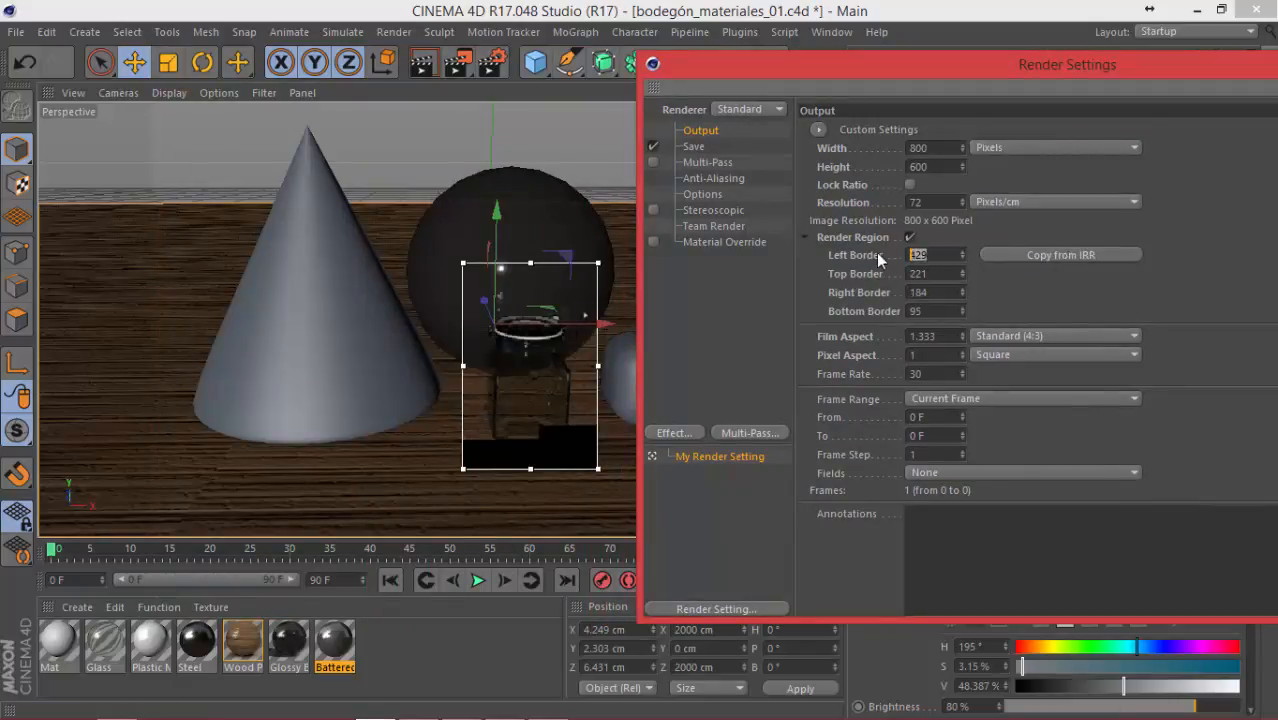
{"action": "key", "text": "Tab"}
{"action": "key", "text": "Tab"}
{"action": "key", "text": "Tab"}
Step: Render the jar region to the Picture Viewer, watch its progress with the history list shown, and minimize the viewer
{"action": "left_click", "coordinate": [456, 62]}
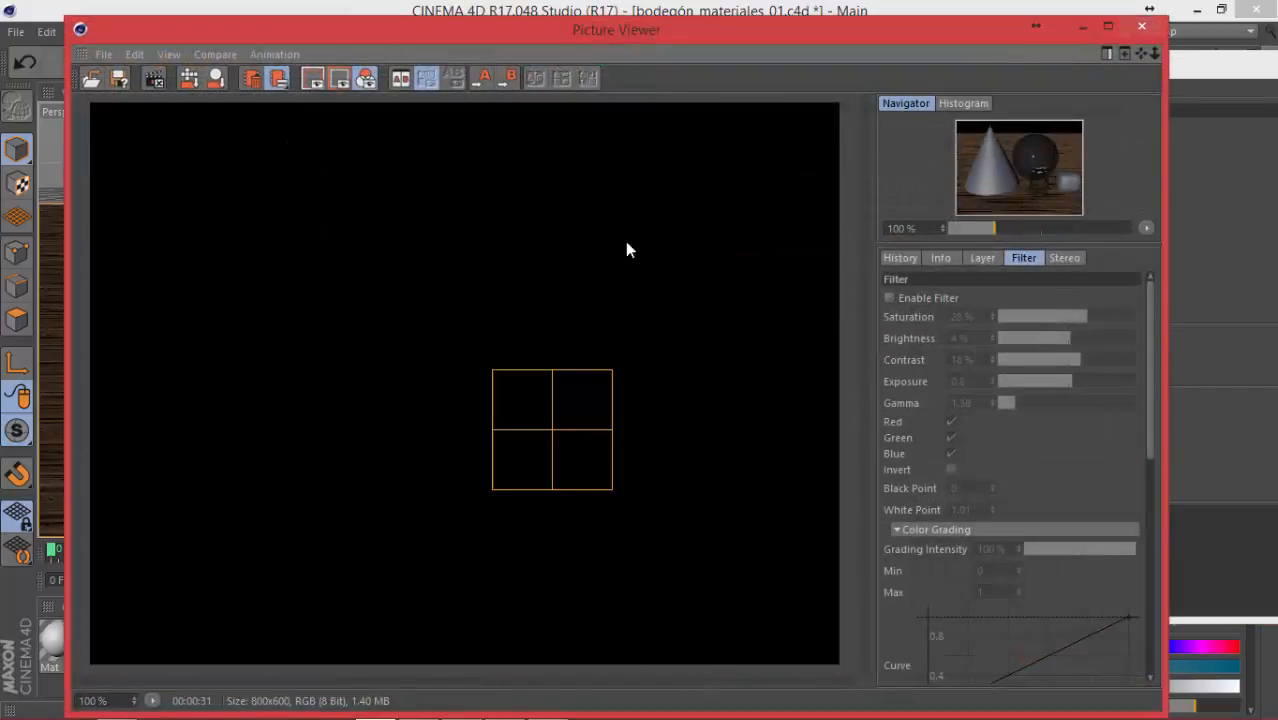
{"action": "left_click", "coordinate": [899, 258]}
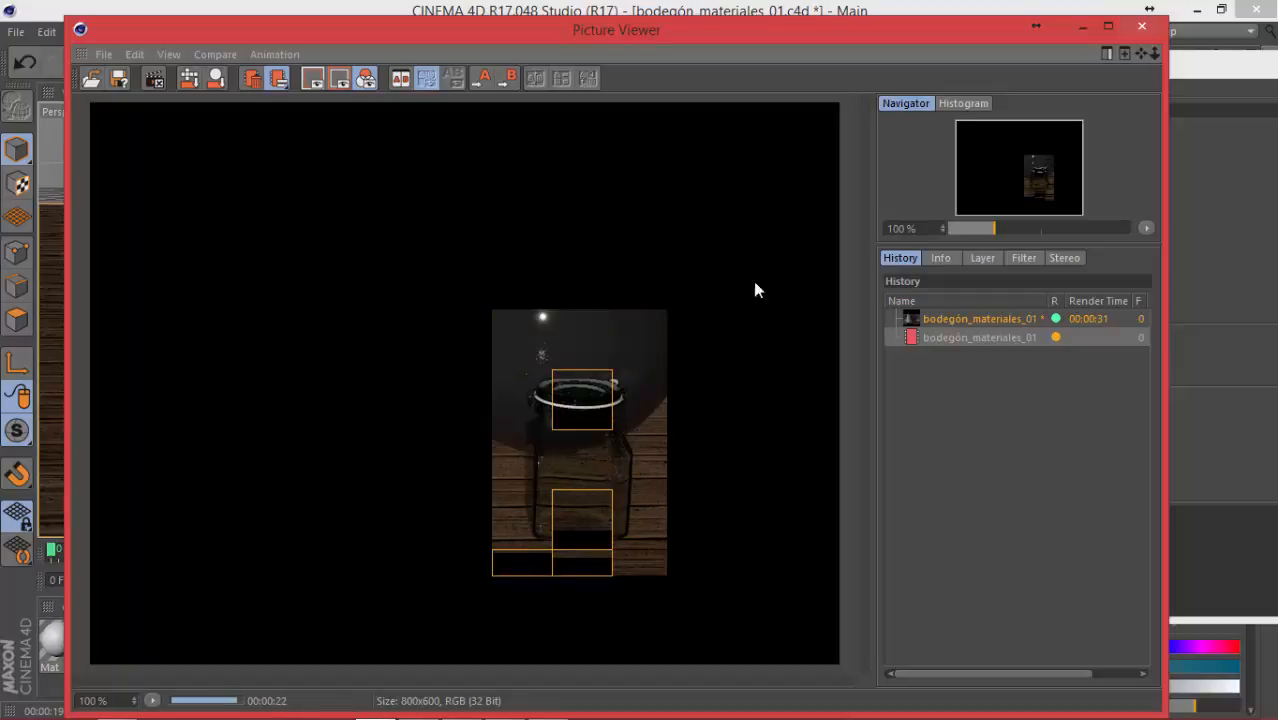
{"action": "left_click", "coordinate": [1083, 27]}
Step: Set the output's film aspect to HDTV (16:9) in the render settings
{"action": "left_click", "coordinate": [816, 58]}
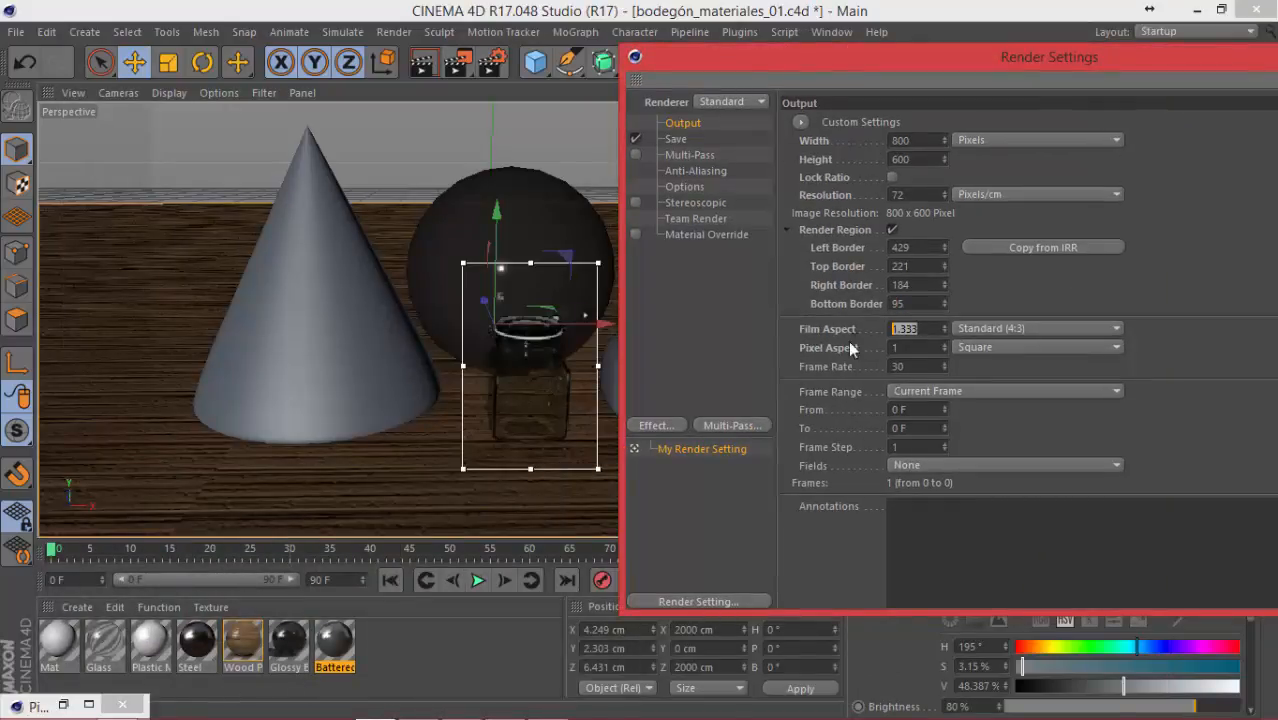
{"action": "left_click", "coordinate": [1033, 328]}
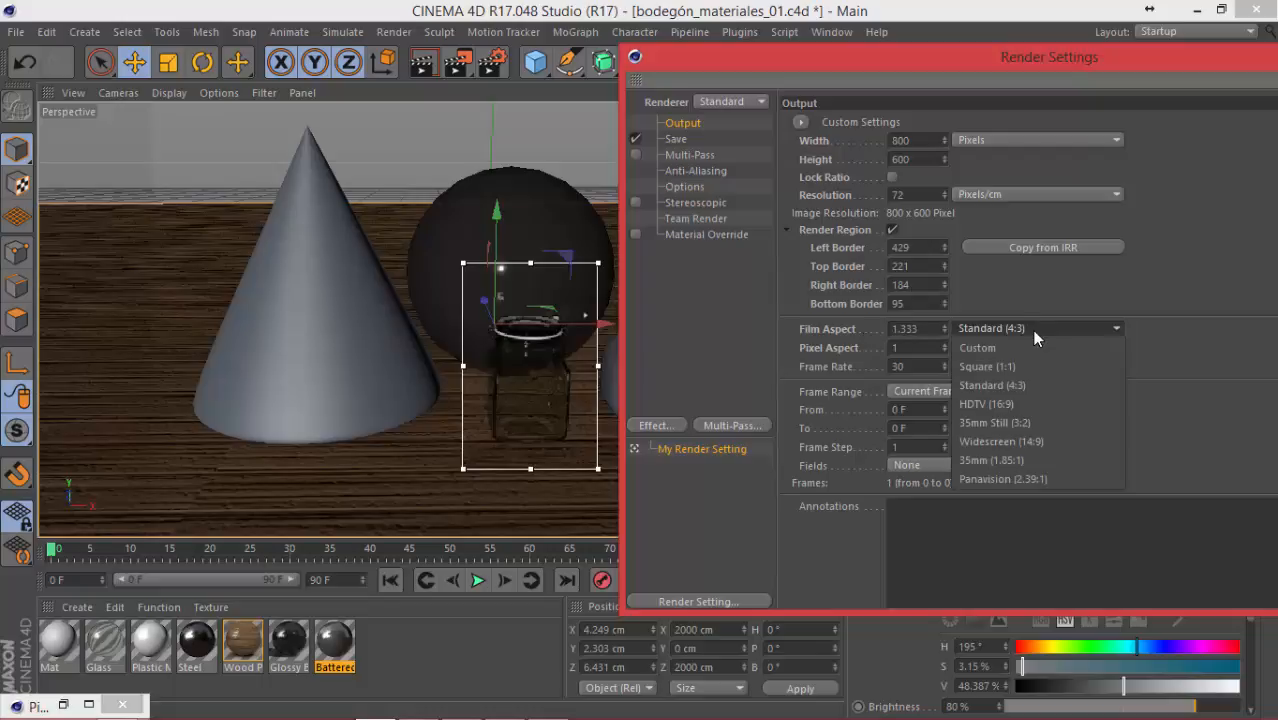
{"action": "left_click", "coordinate": [1007, 407]}
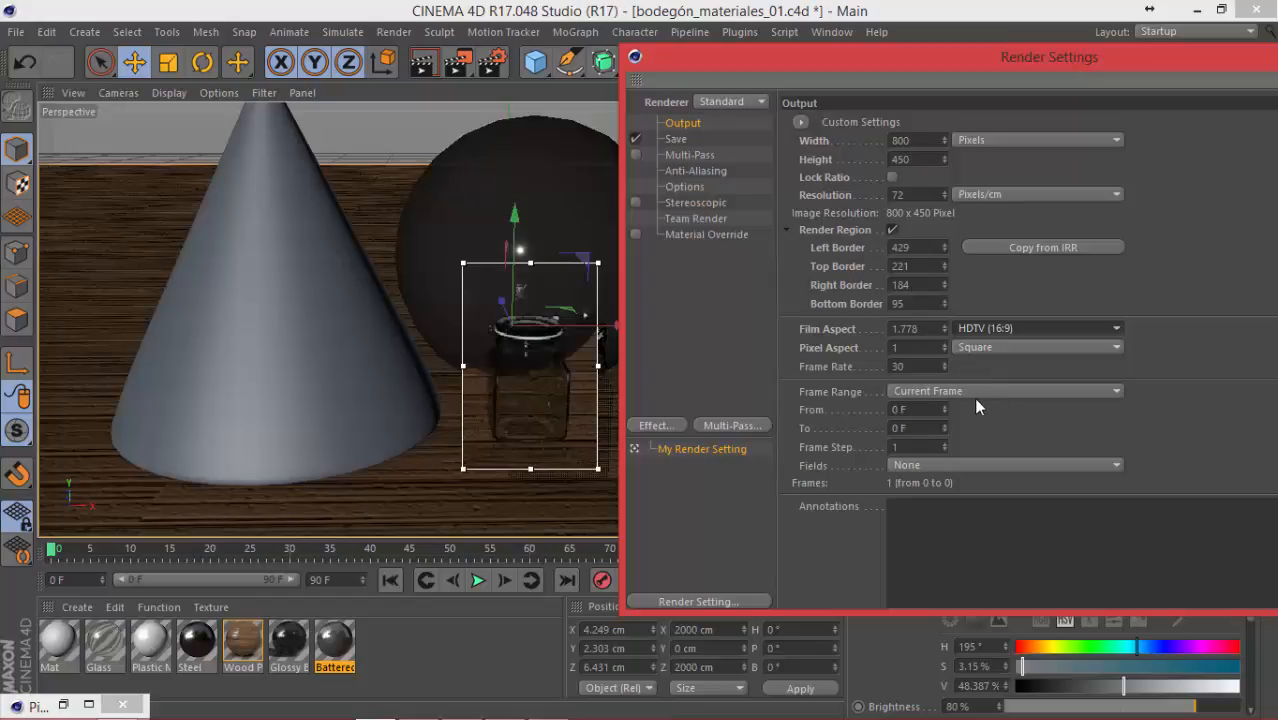
Step: Look over the frame range and its From and To fields, and set the frame step to 2
{"action": "left_click", "coordinate": [935, 390]}
{"action": "left_click", "coordinate": [857, 391]}
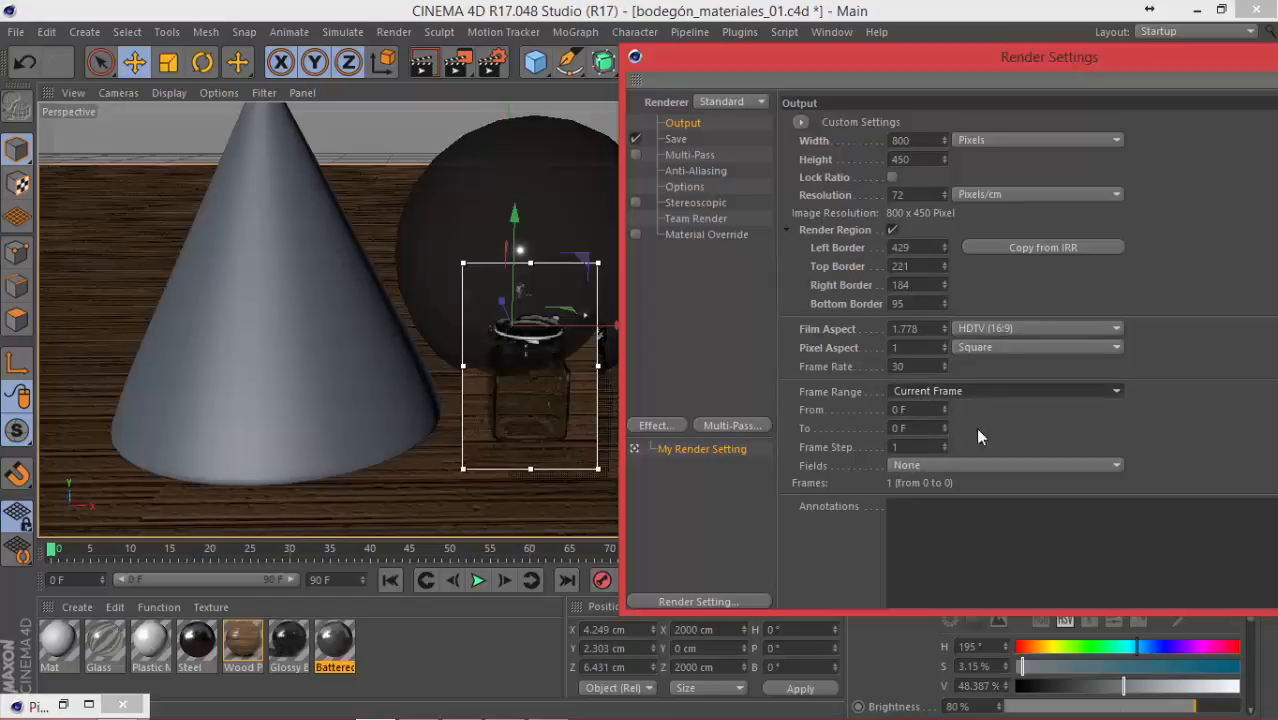
{"action": "left_click", "coordinate": [928, 409]}
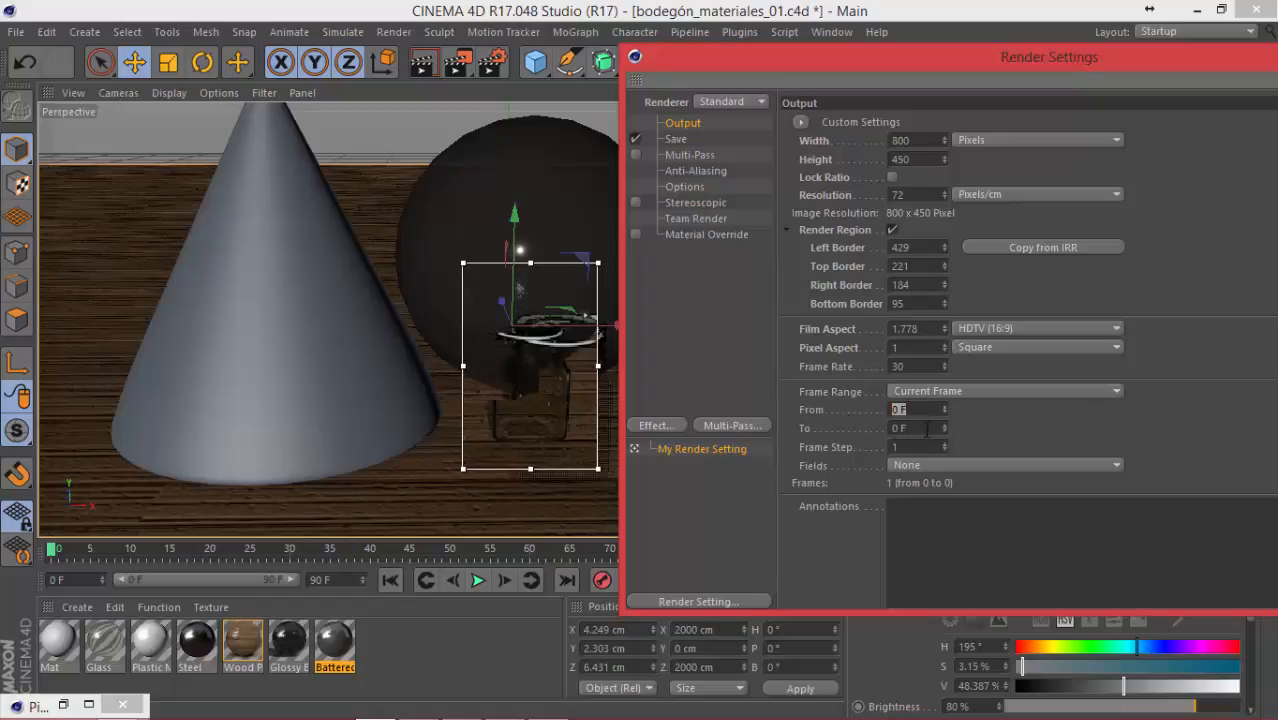
{"action": "key", "text": "Tab"}
{"action": "left_click", "coordinate": [903, 448]}
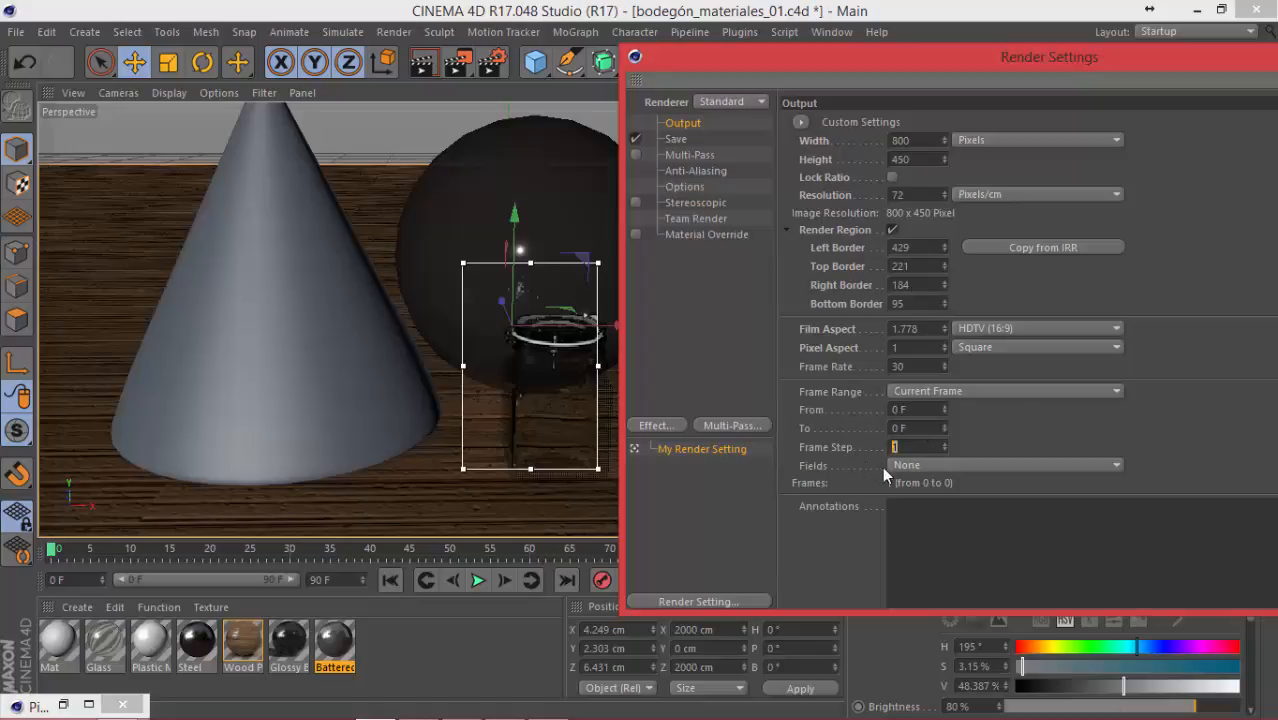
{"action": "type", "text": "2"}
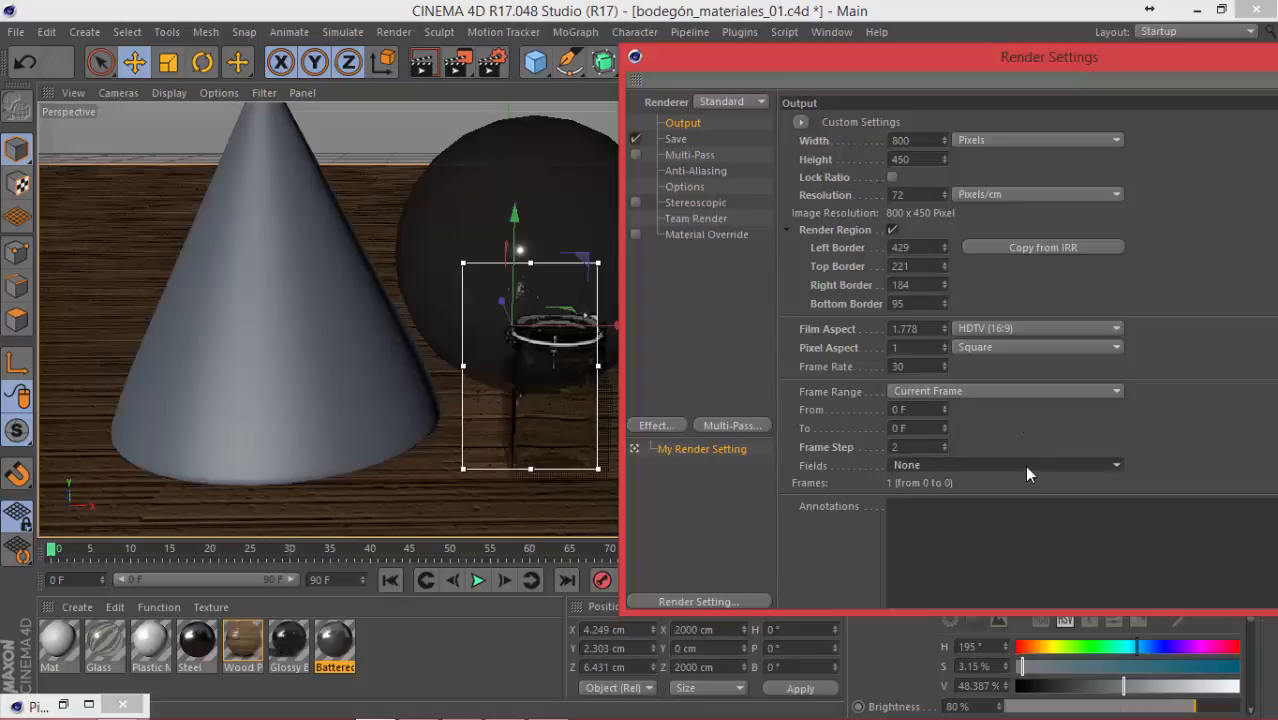
Step: Look over the Fields choices, keep None, and place the text cursor in the Annotations box
{"action": "left_click", "coordinate": [1027, 467]}
{"action": "left_click", "coordinate": [1114, 439]}
{"action": "left_click", "coordinate": [996, 467]}
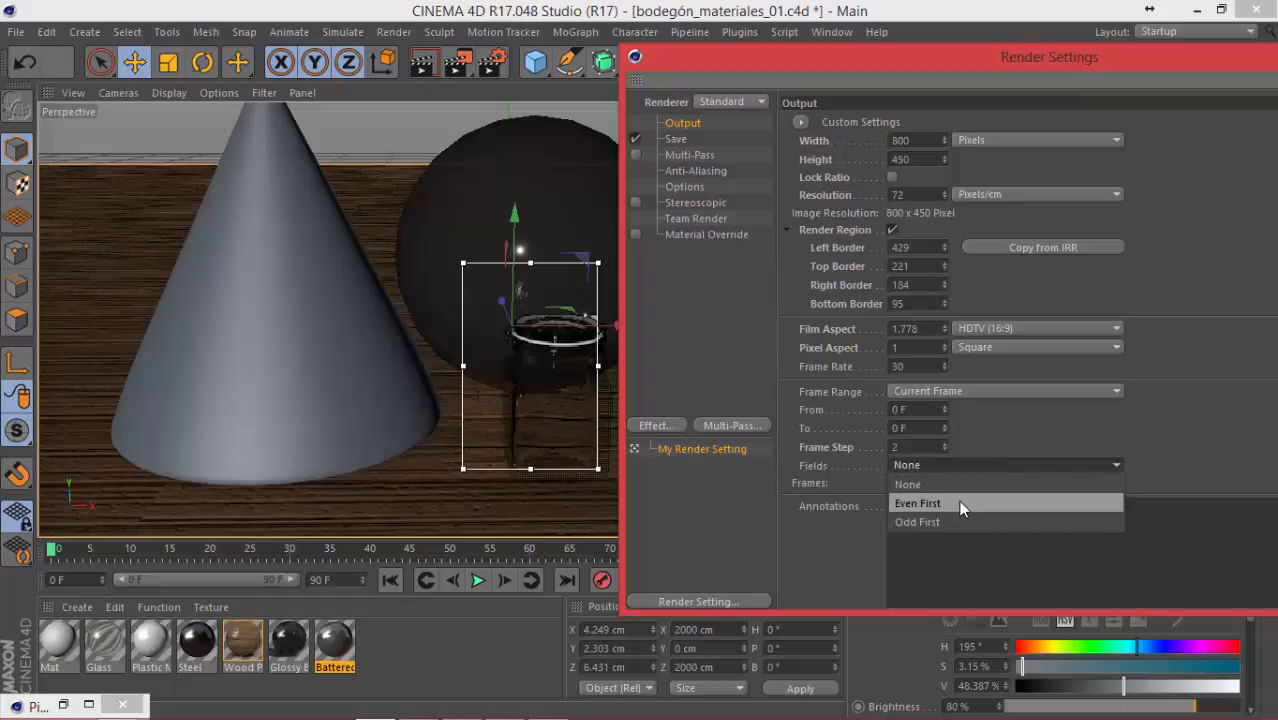
{"action": "left_click", "coordinate": [961, 484]}
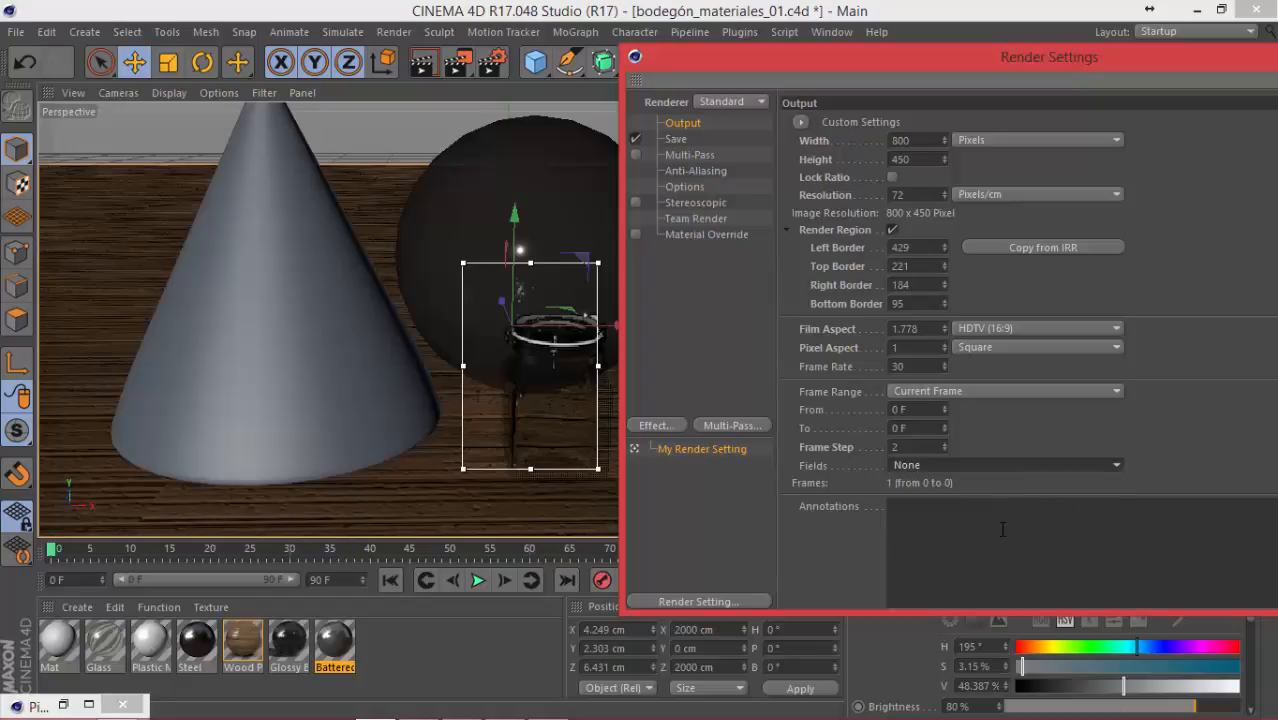
{"action": "left_click", "coordinate": [950, 532]}
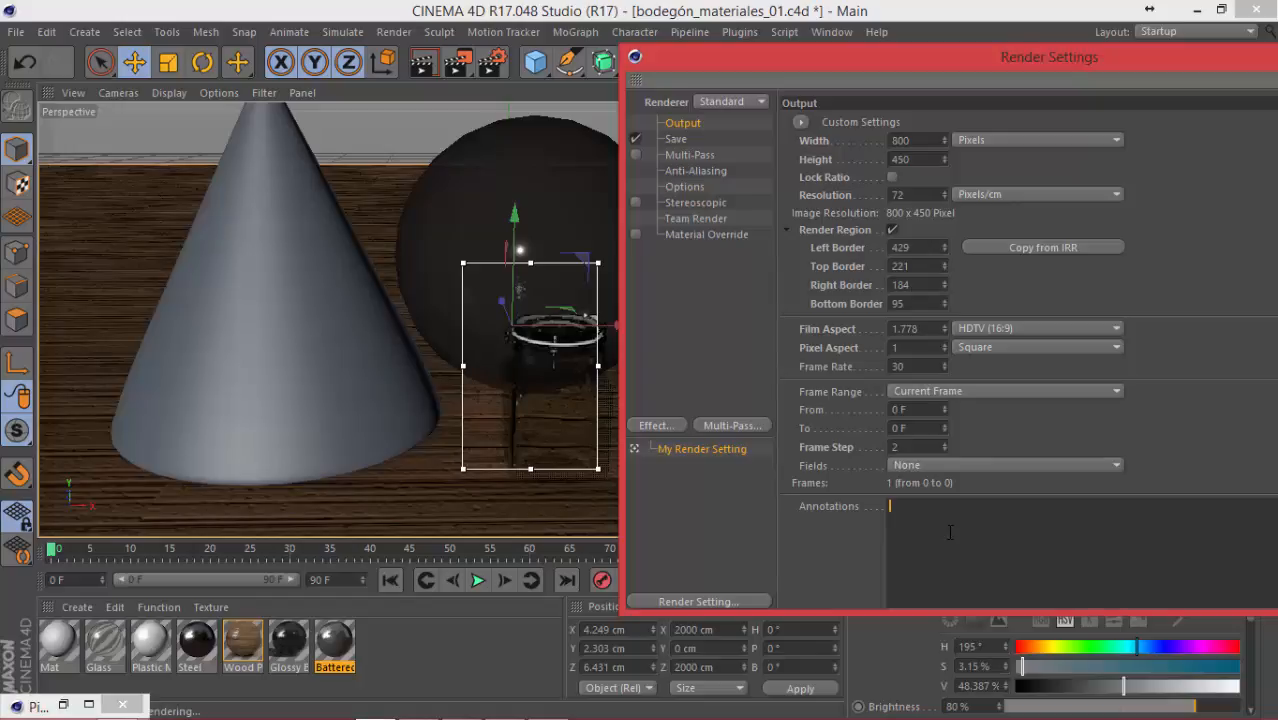
Step: Write the note "Acuerddese de camardooahdfflñkjasdfñla" in the output annotations
{"action": "type", "text": "Acuerddese de "}
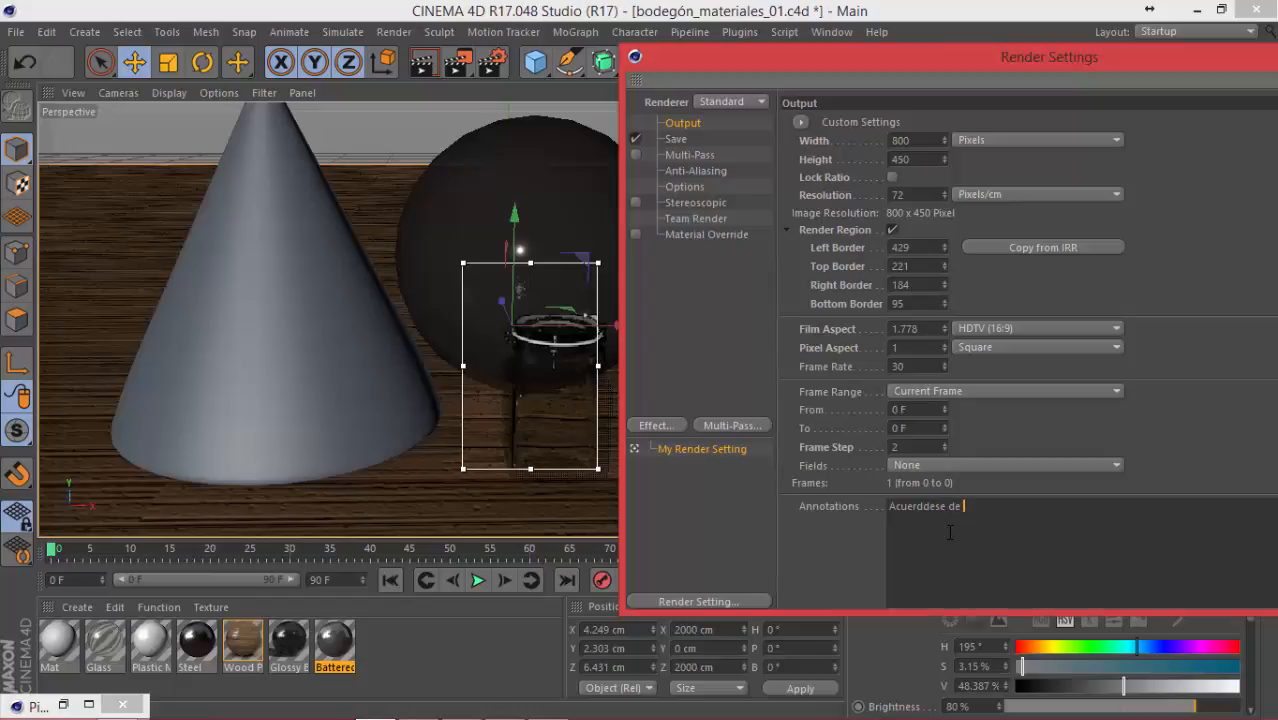
{"action": "type", "text": "camardooahdfflñkjasdfñla"}
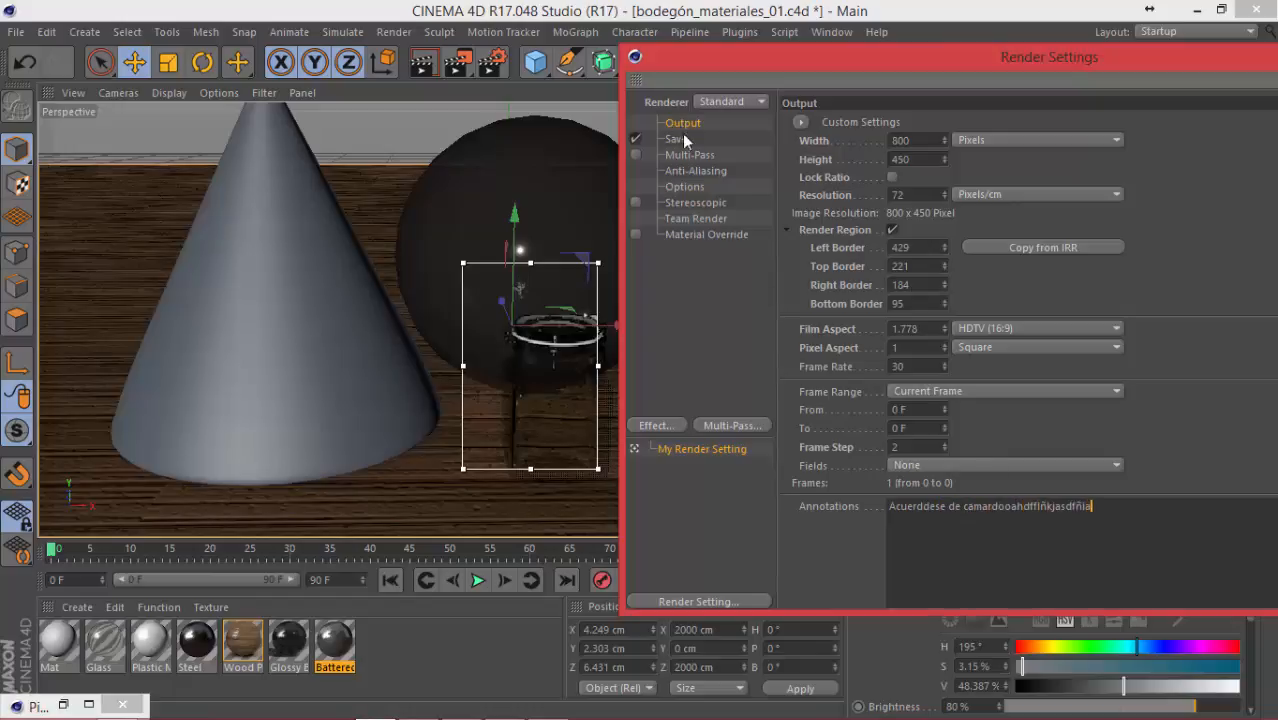
Step: Try to duplicate My Render Setting by copying it and pasting it into the render settings list
{"action": "left_click", "coordinate": [711, 449]}
{"action": "right_click", "coordinate": [705, 449]}
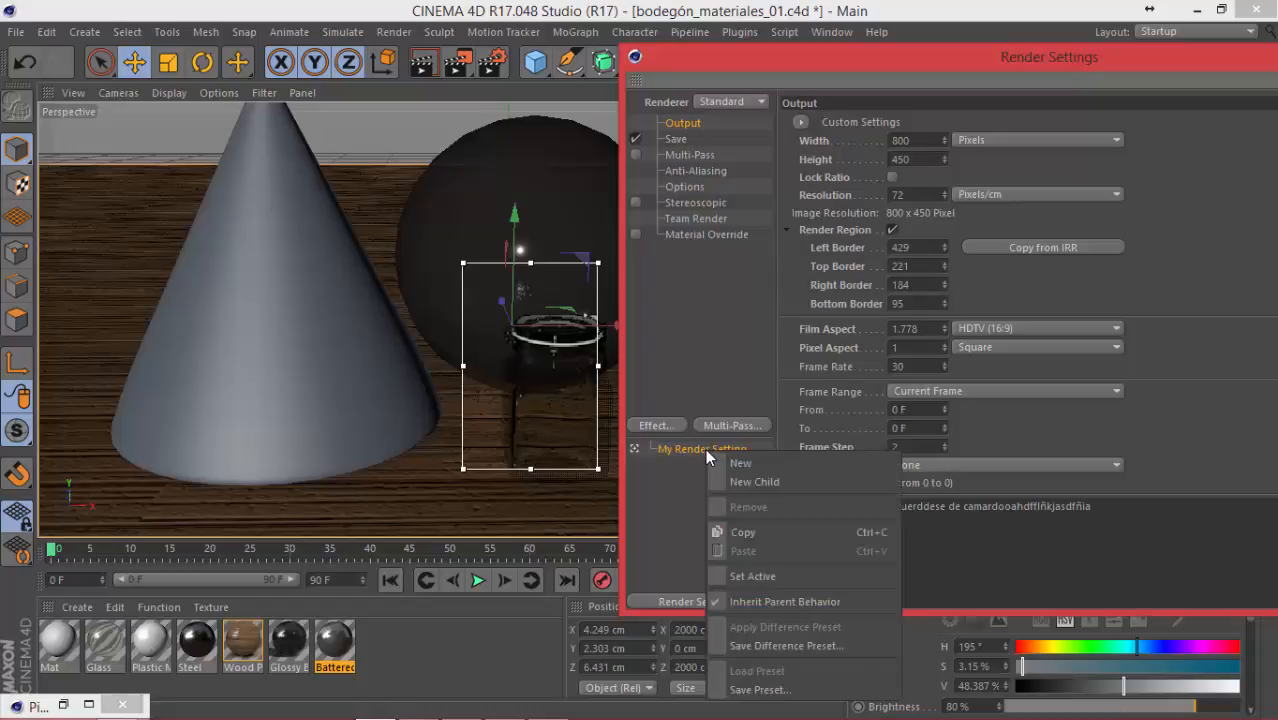
{"action": "left_click", "coordinate": [763, 536]}
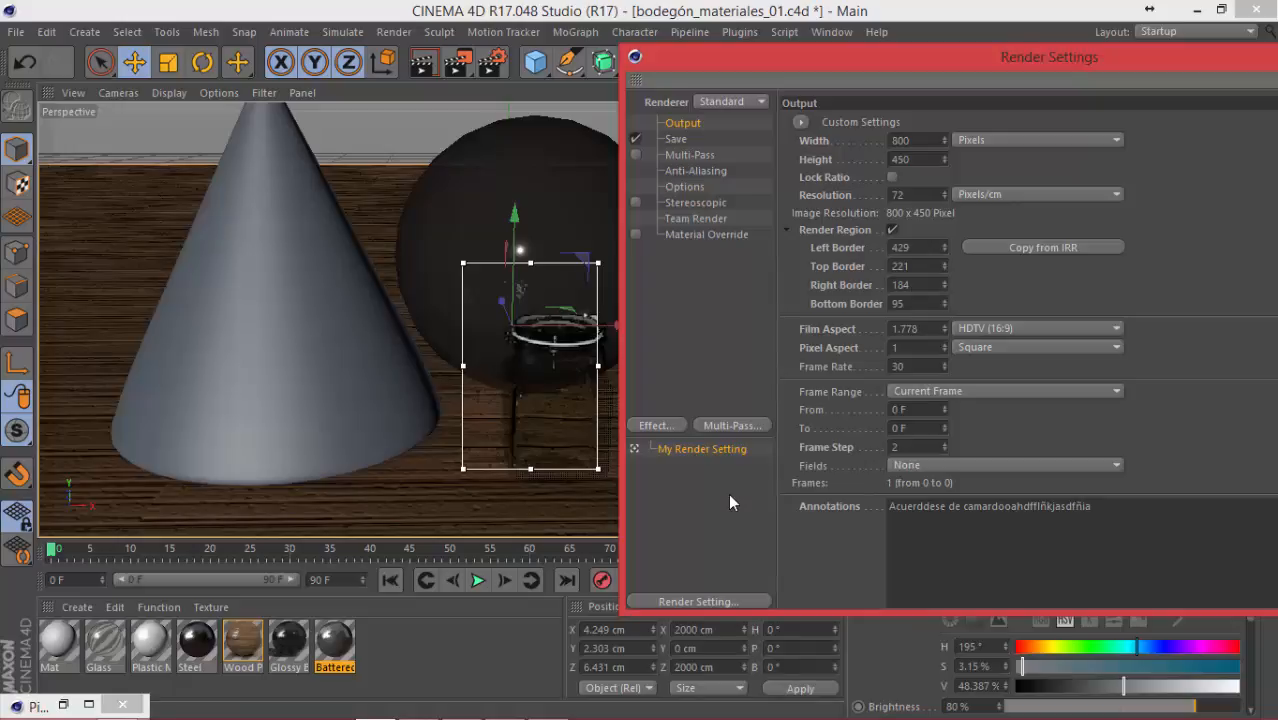
{"action": "right_click", "coordinate": [725, 490]}
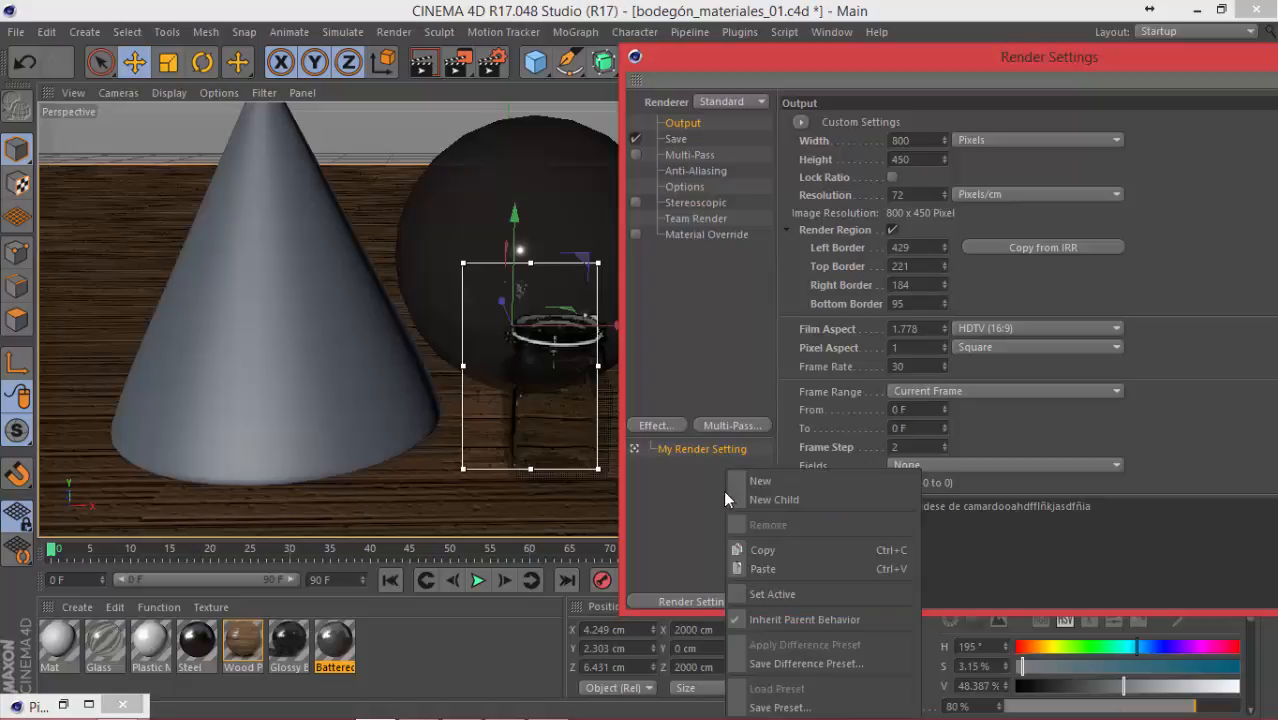
{"action": "left_click", "coordinate": [787, 568]}
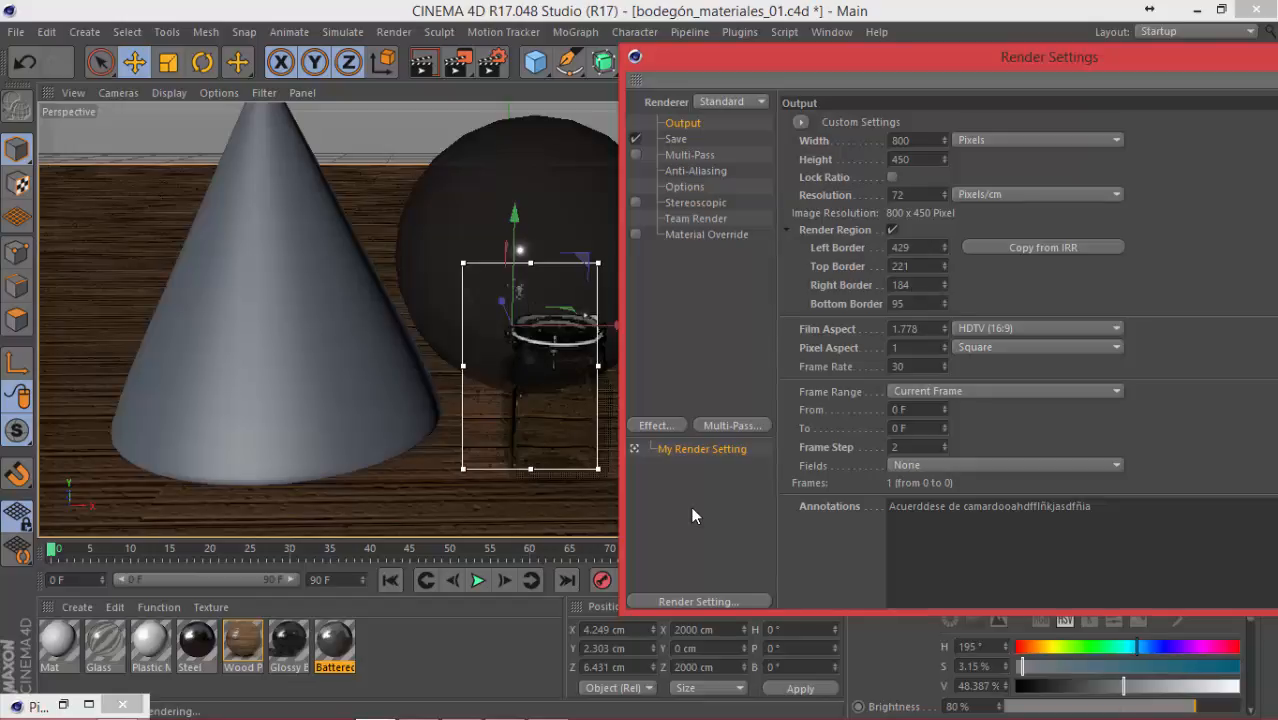
Step: Look through the Multi-Pass, Anti-Aliasing, Options, Stereoscopic, Team Render and Material Override categories of the render settings
{"action": "left_click", "coordinate": [699, 157]}
{"action": "left_click", "coordinate": [700, 172]}
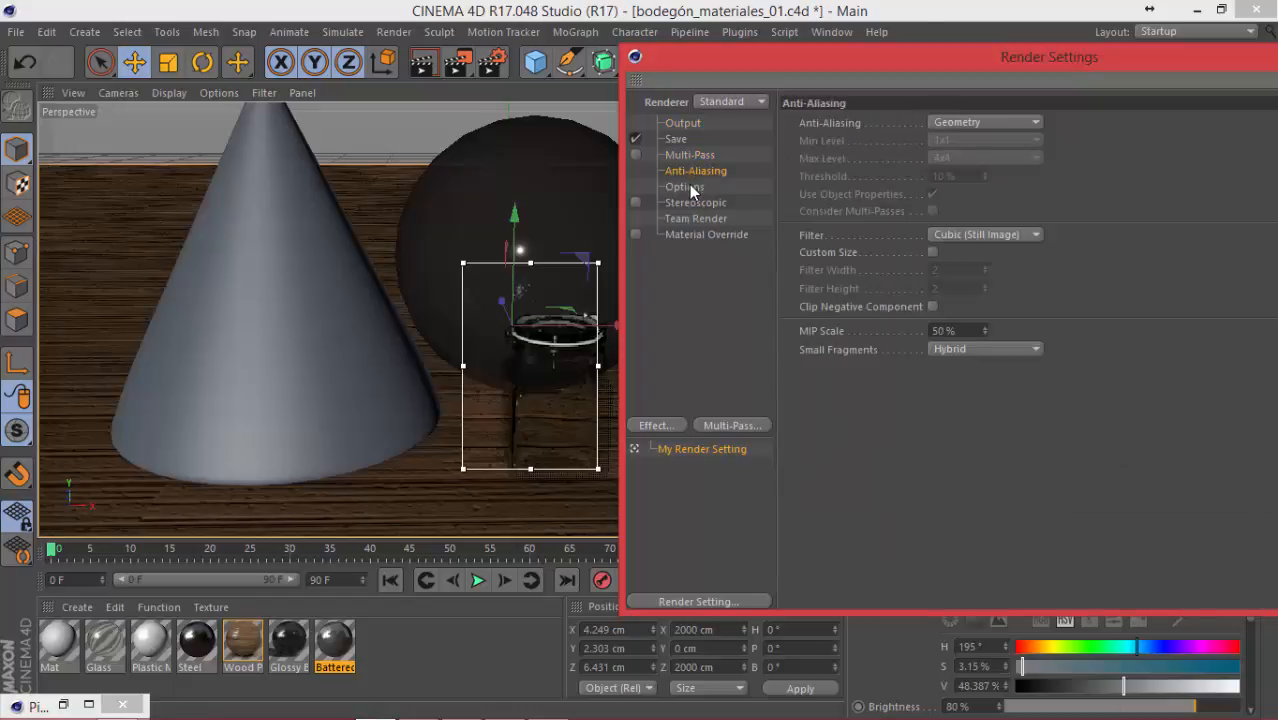
{"action": "left_click", "coordinate": [689, 187]}
{"action": "left_click", "coordinate": [692, 202]}
{"action": "left_click", "coordinate": [692, 217]}
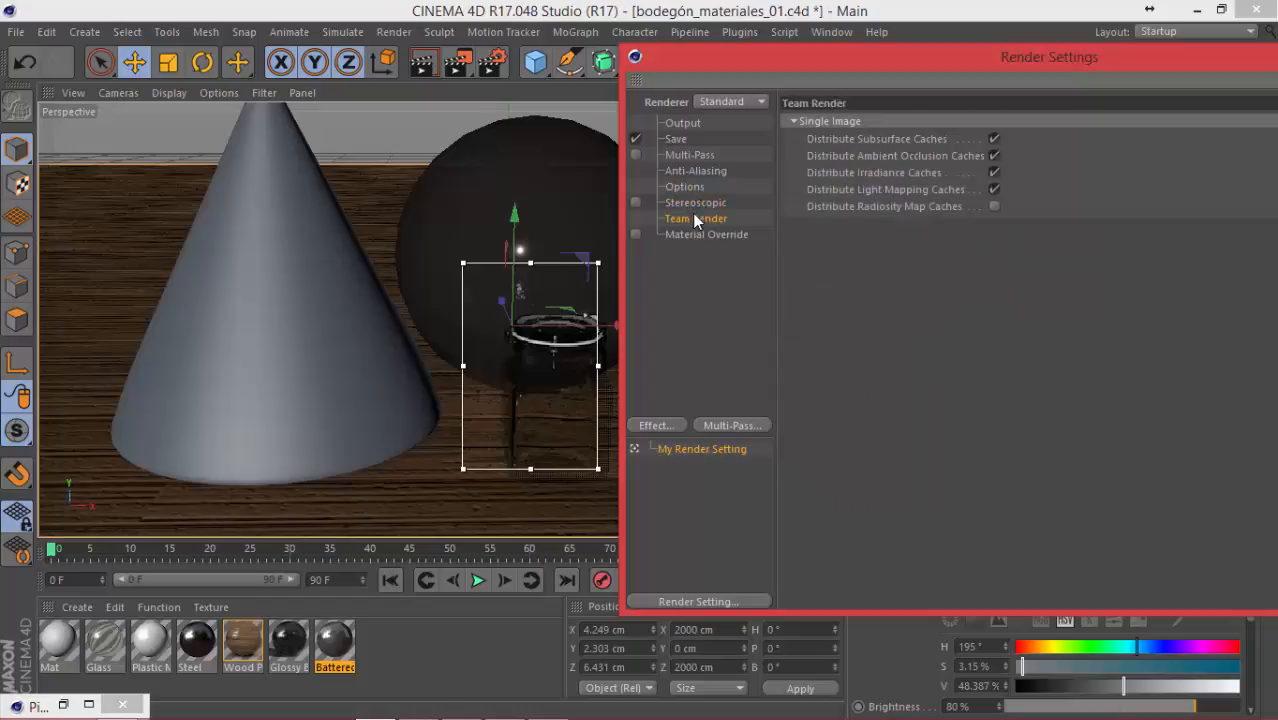
{"action": "left_click", "coordinate": [694, 234]}
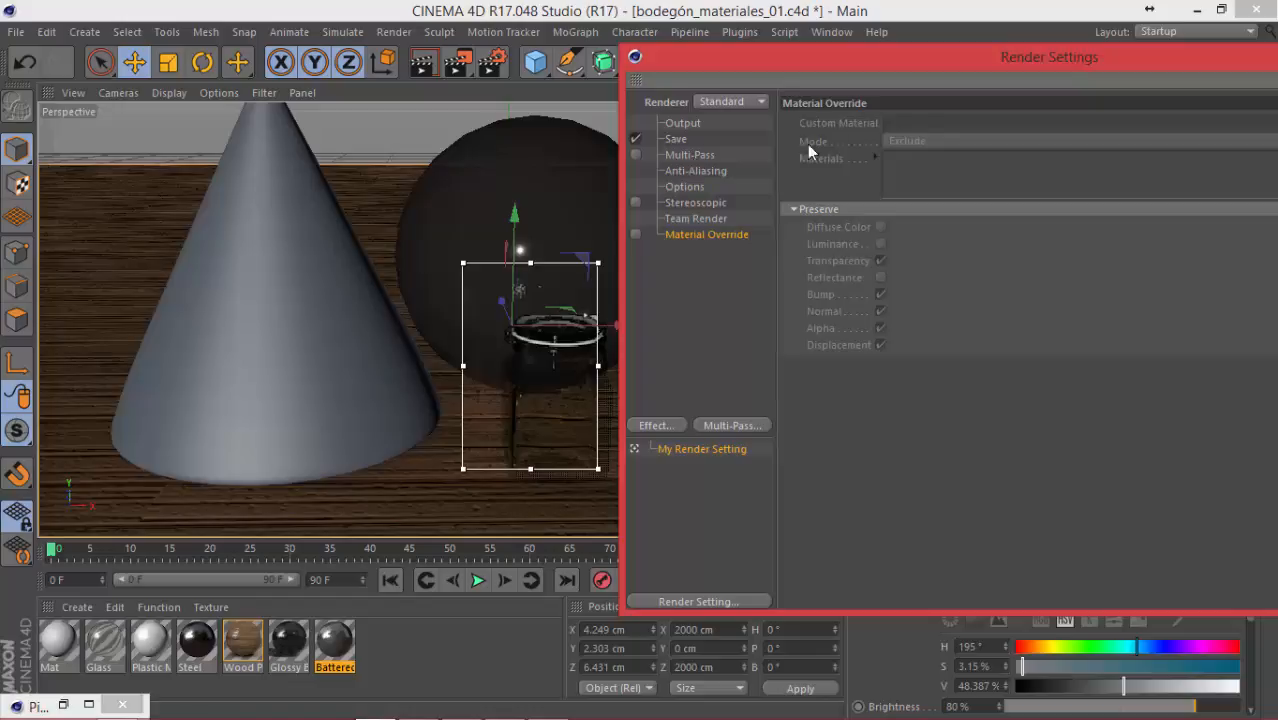
{"action": "left_click", "coordinate": [682, 171]}
{"action": "left_click", "coordinate": [688, 156]}
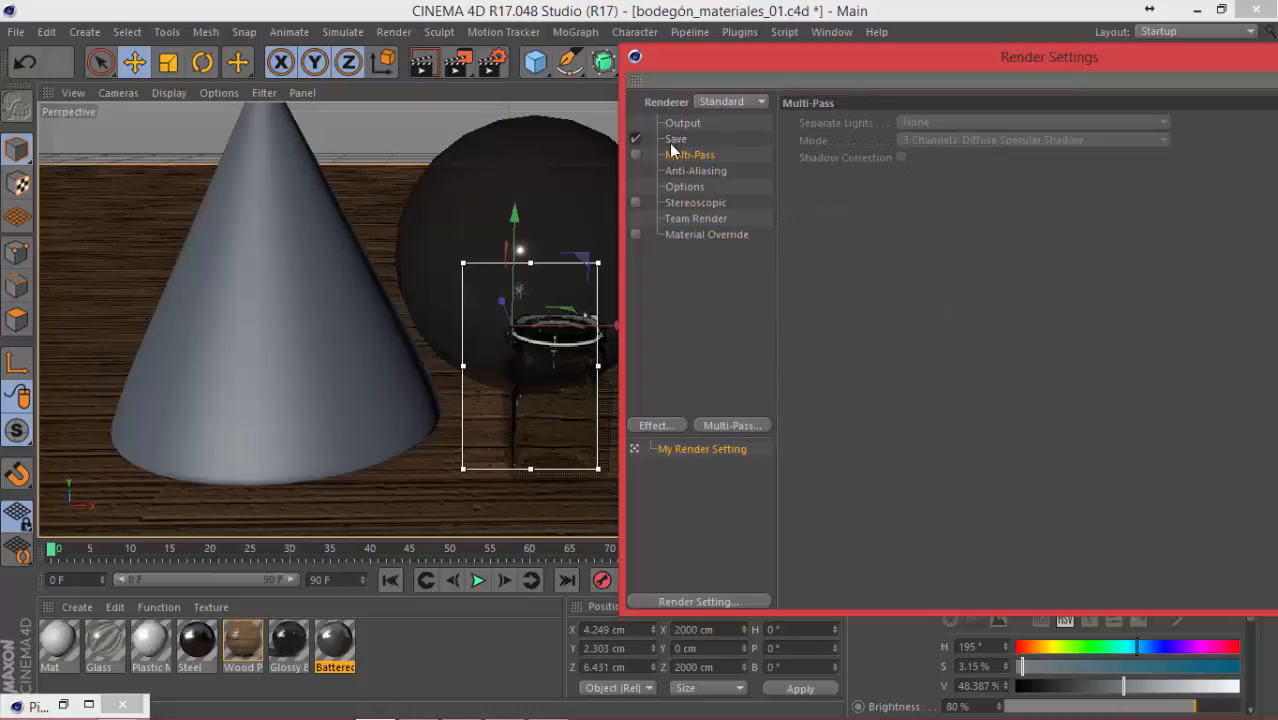
Step: Show the Save options and move the Render Settings window so that all its fields are in view
{"action": "left_click", "coordinate": [682, 142]}
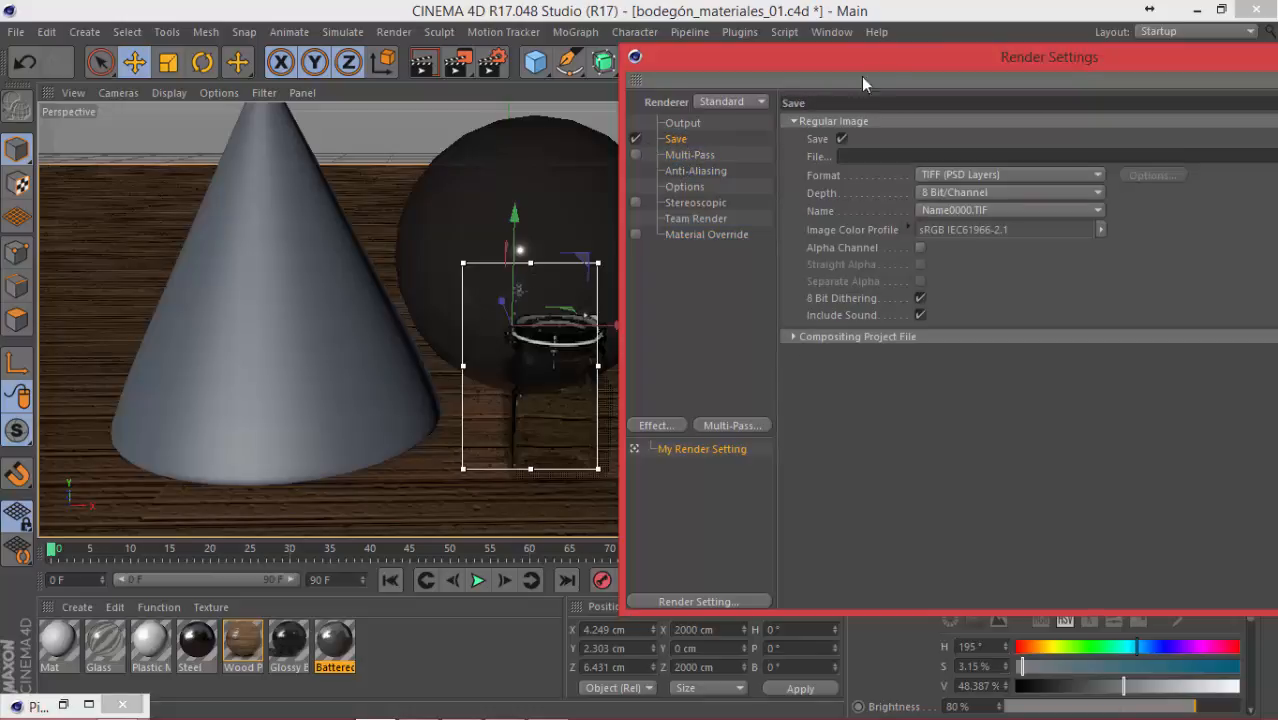
{"action": "left_click_drag", "start_coordinate": [850, 44], "coordinate": [790, 32]}
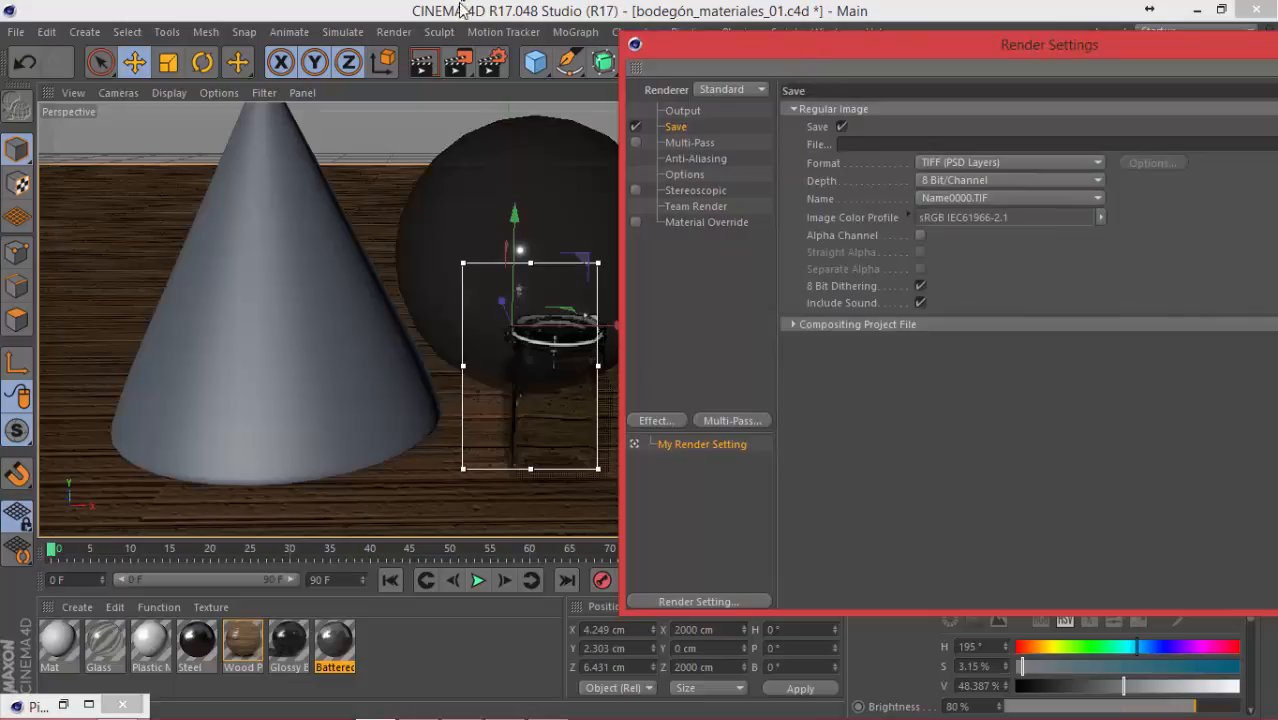
{"action": "left_click", "coordinate": [467, 14]}
{"action": "left_click_drag", "start_coordinate": [874, 45], "coordinate": [646, 50]}
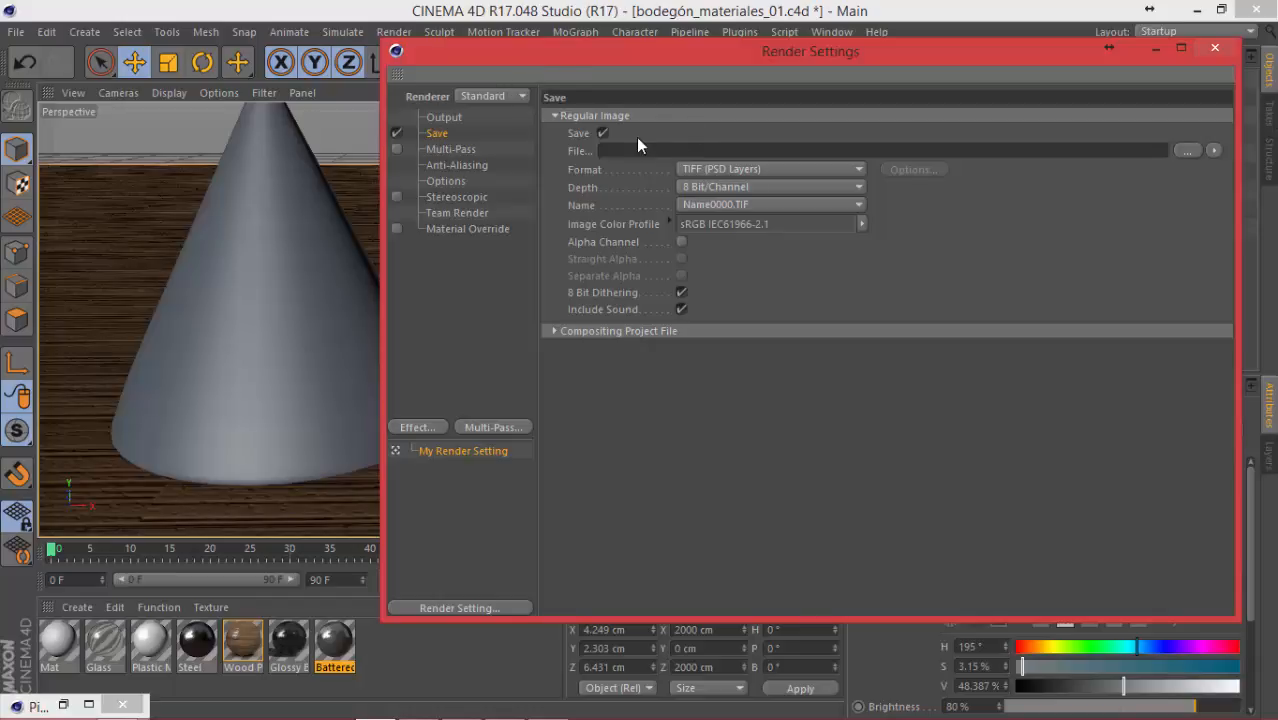
Step: Keep After Effects as the compositing project file's target application with its Save option off, and enable Include 3D Data
{"action": "left_click", "coordinate": [550, 331]}
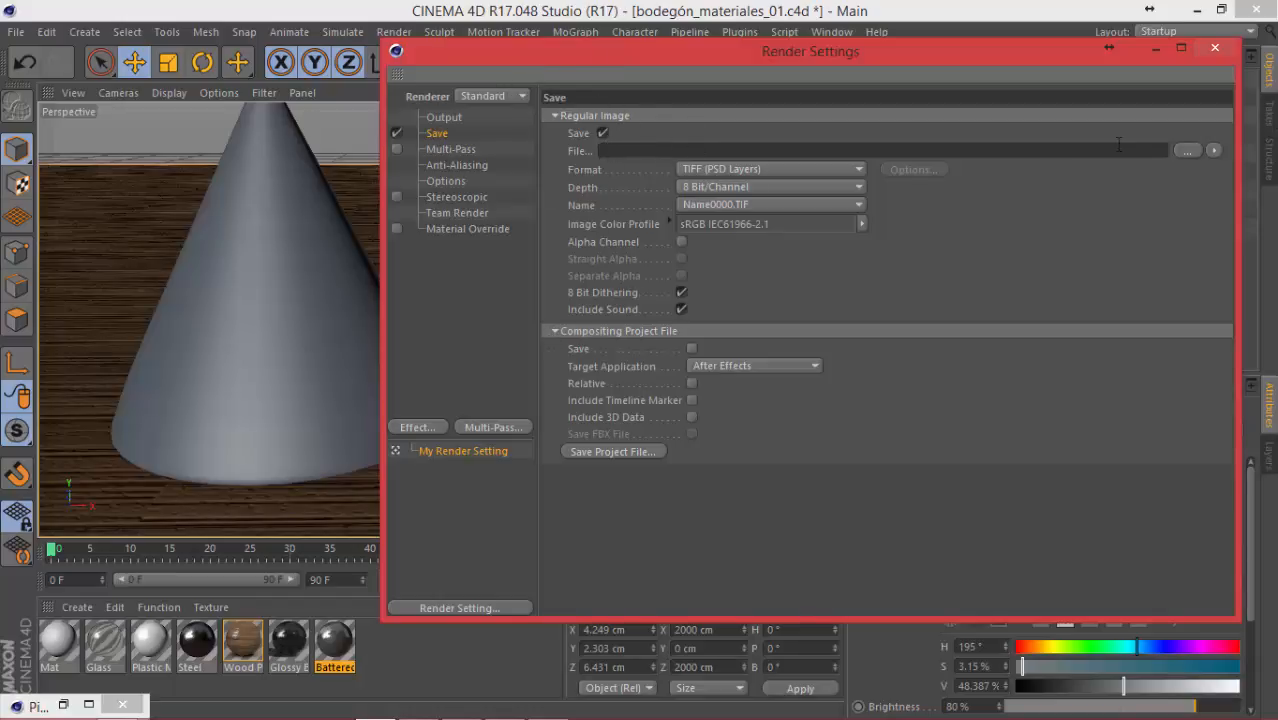
{"action": "left_click", "coordinate": [690, 349]}
{"action": "left_click", "coordinate": [733, 366]}
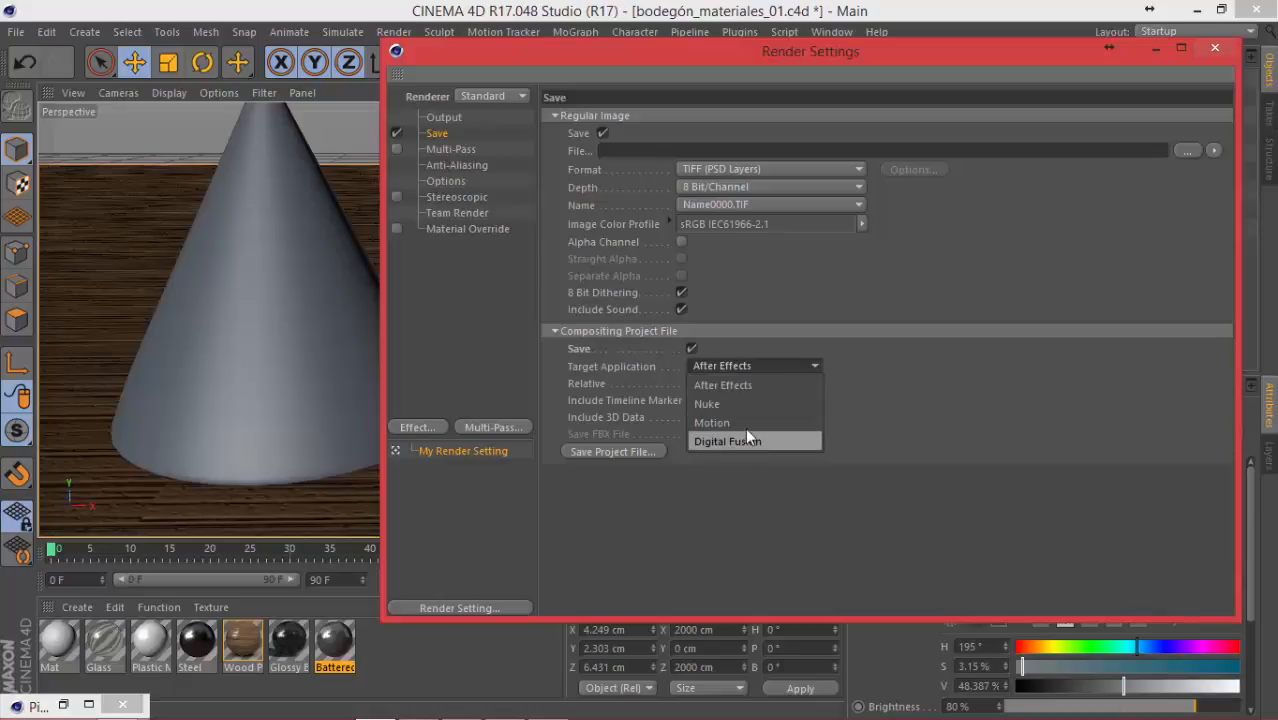
{"action": "left_click", "coordinate": [748, 386]}
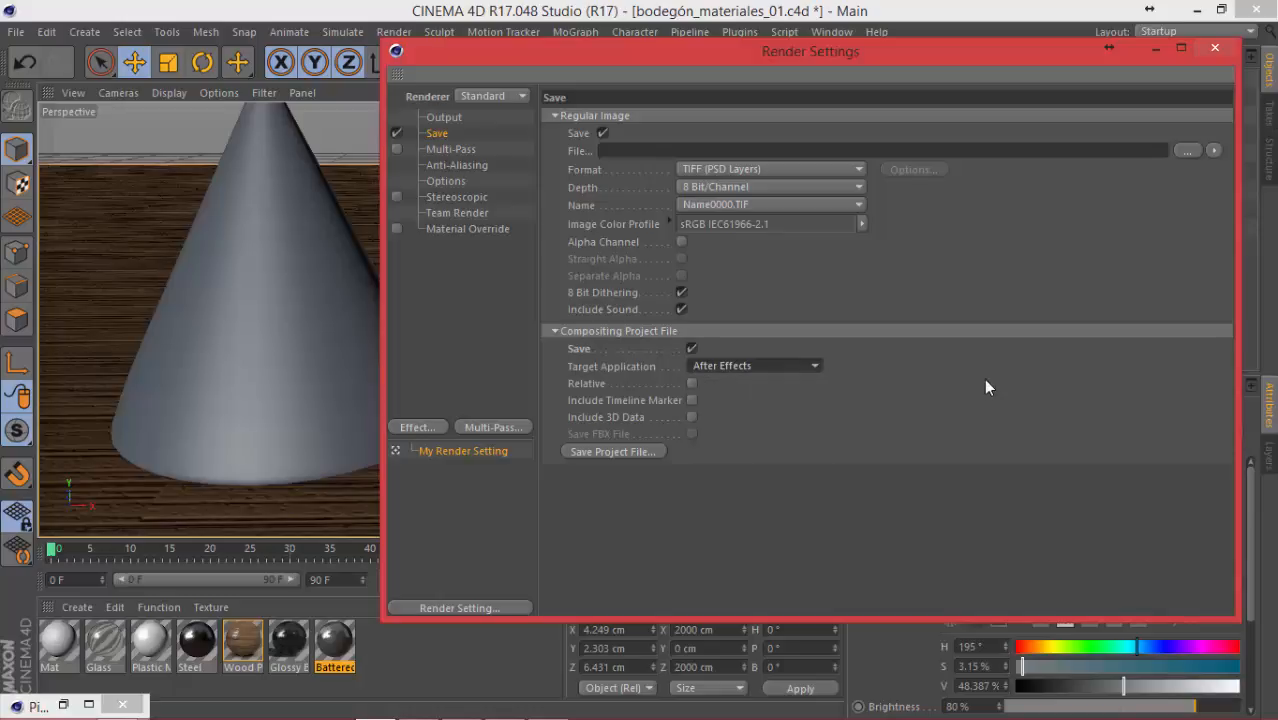
{"action": "left_click", "coordinate": [691, 348]}
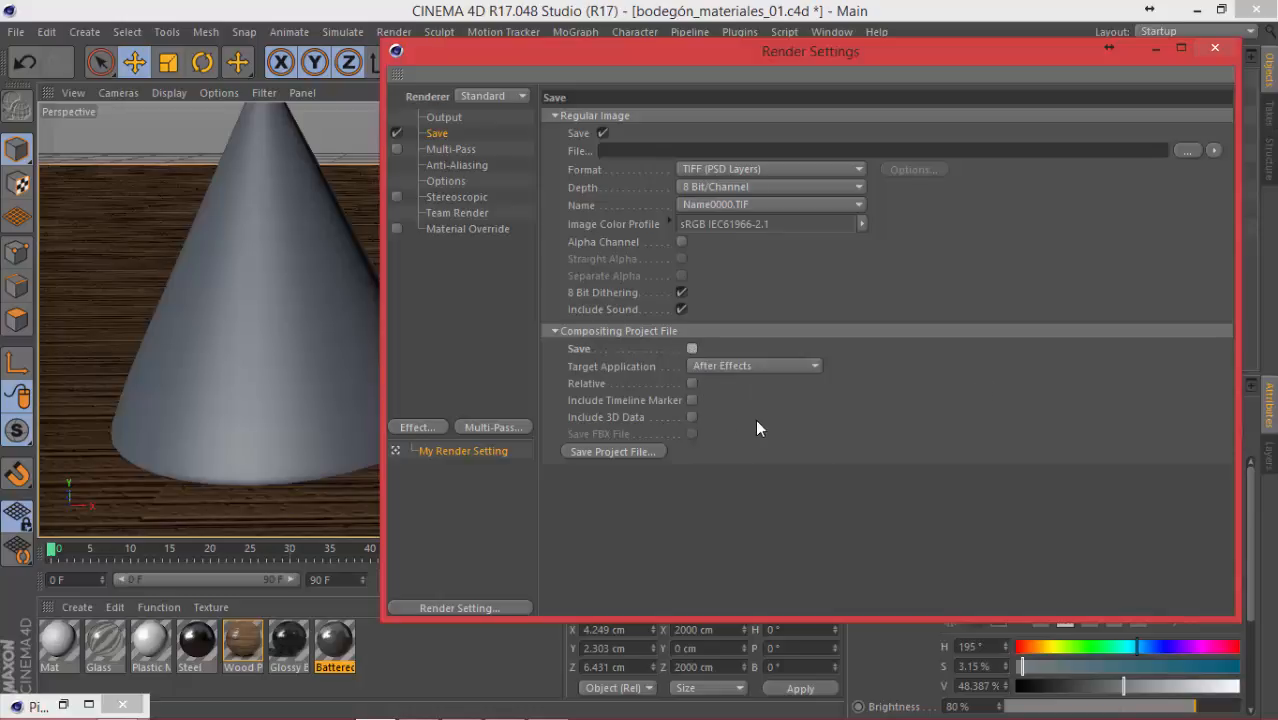
{"action": "left_click", "coordinate": [691, 416]}
Step: Set the saved image format to Photoshop (PSD) and enable Alpha Channel
{"action": "left_click", "coordinate": [728, 168]}
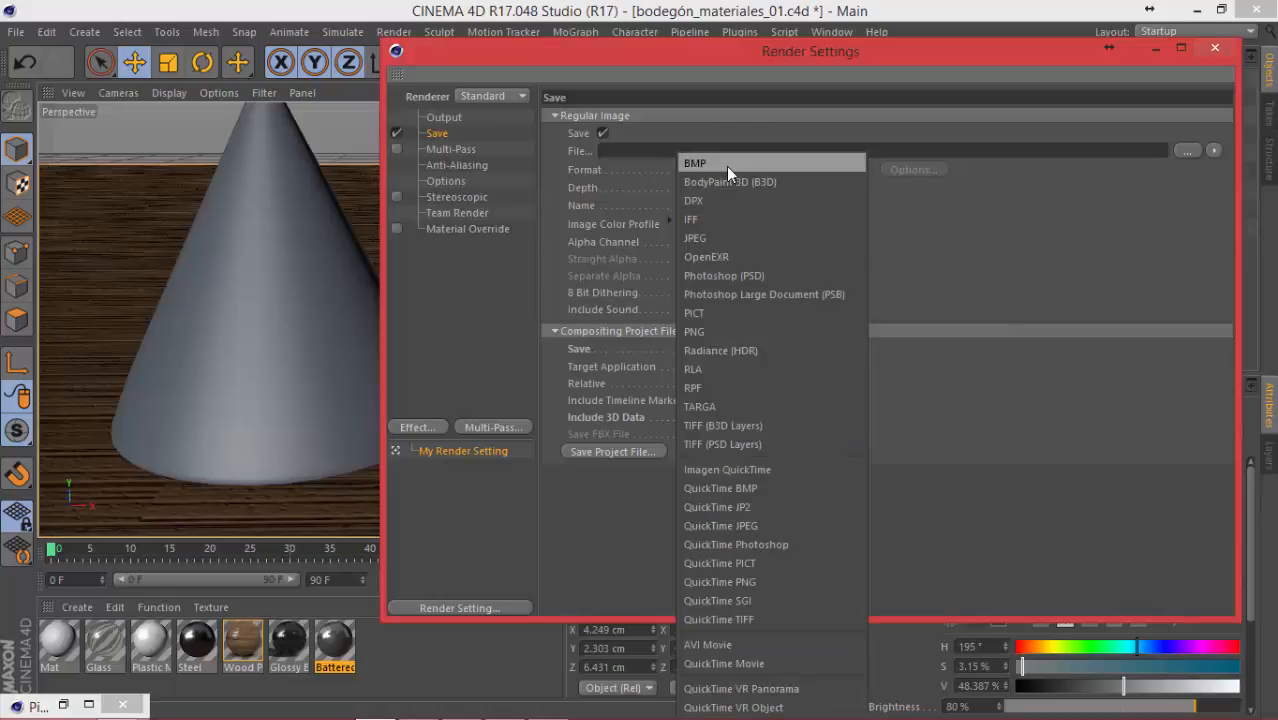
{"action": "left_click", "coordinate": [760, 276]}
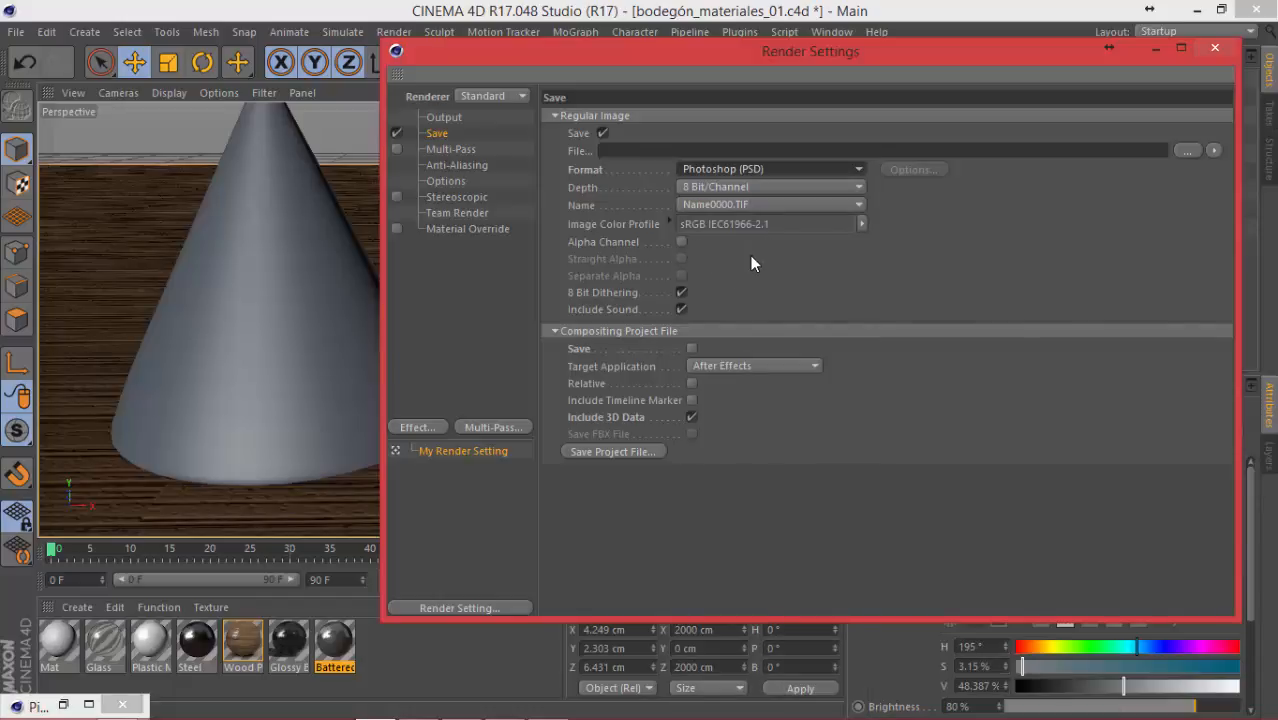
{"action": "left_click", "coordinate": [681, 242]}
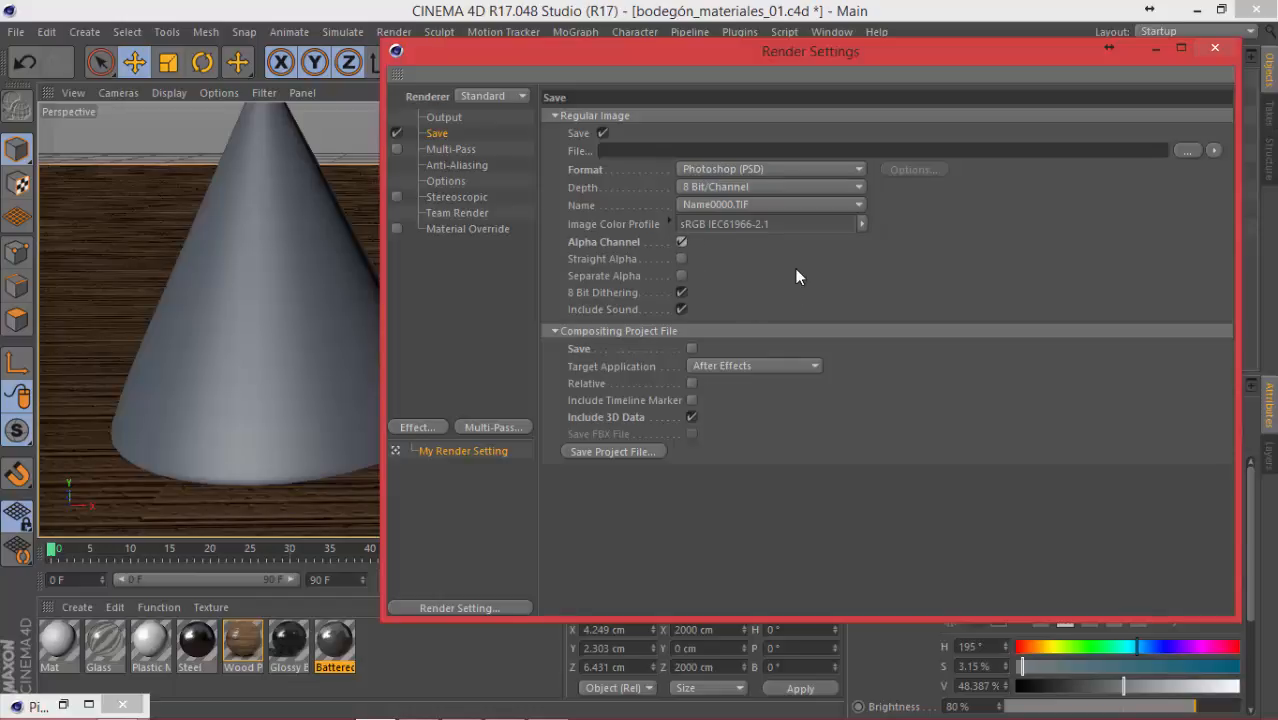
Step: Review the image color profile choices without loading a profile file, and toggle the Separate Alpha option
{"action": "left_click", "coordinate": [862, 224]}
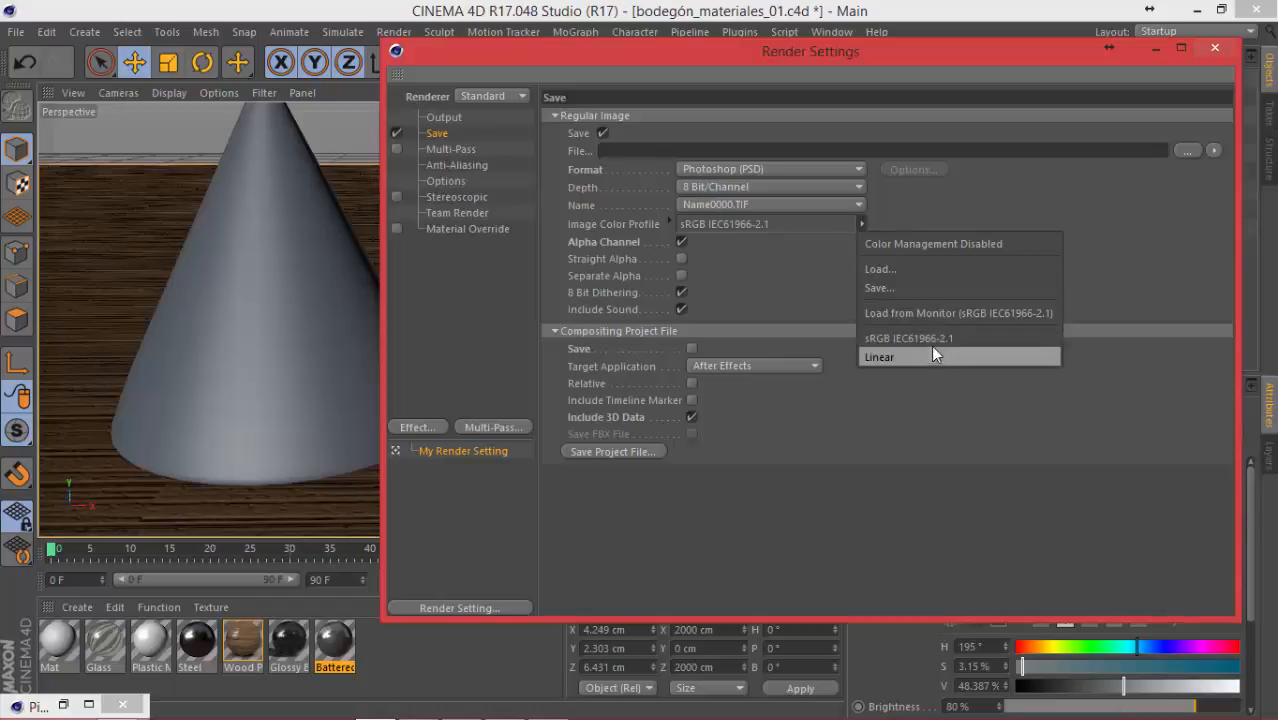
{"action": "left_click", "coordinate": [920, 218]}
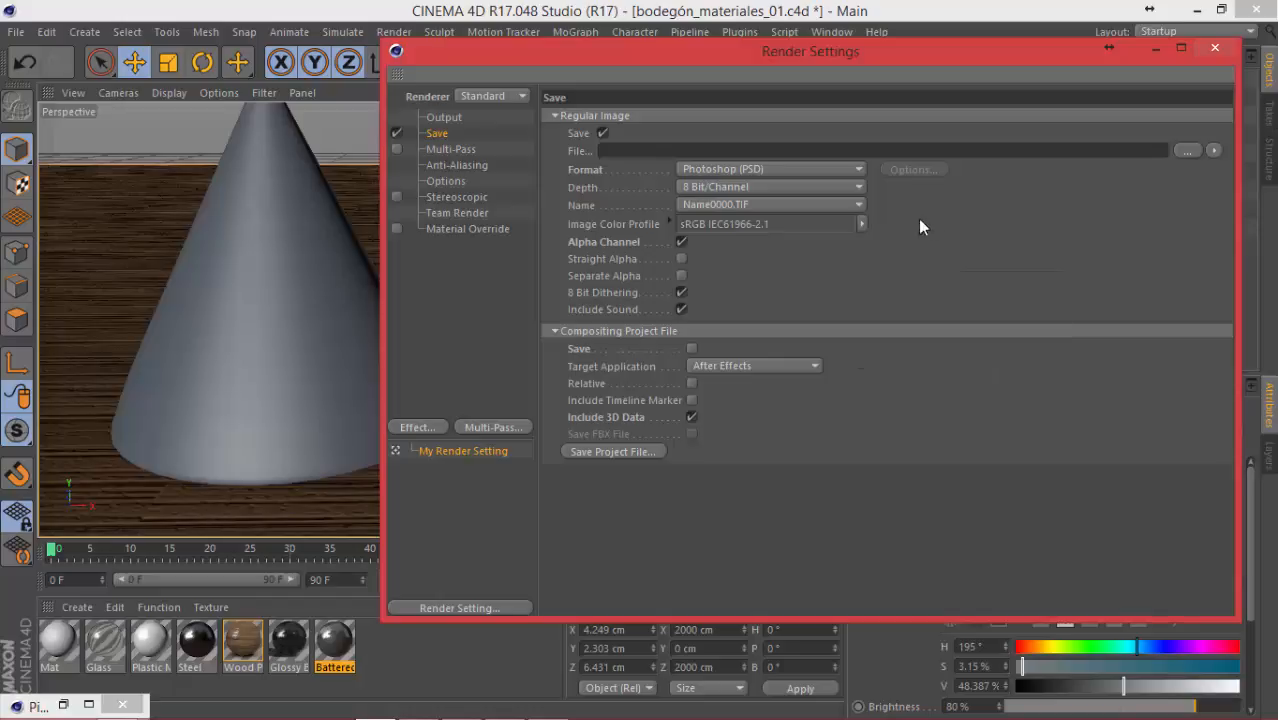
{"action": "left_click", "coordinate": [863, 224]}
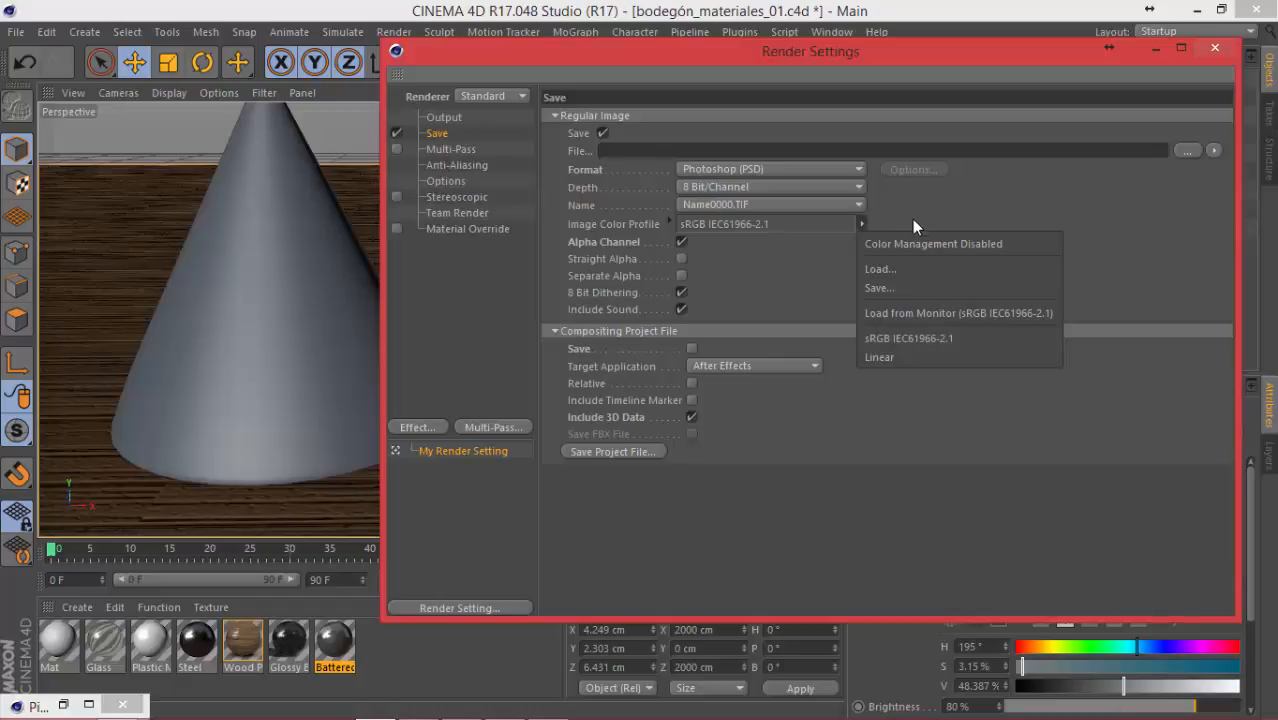
{"action": "left_click", "coordinate": [882, 268]}
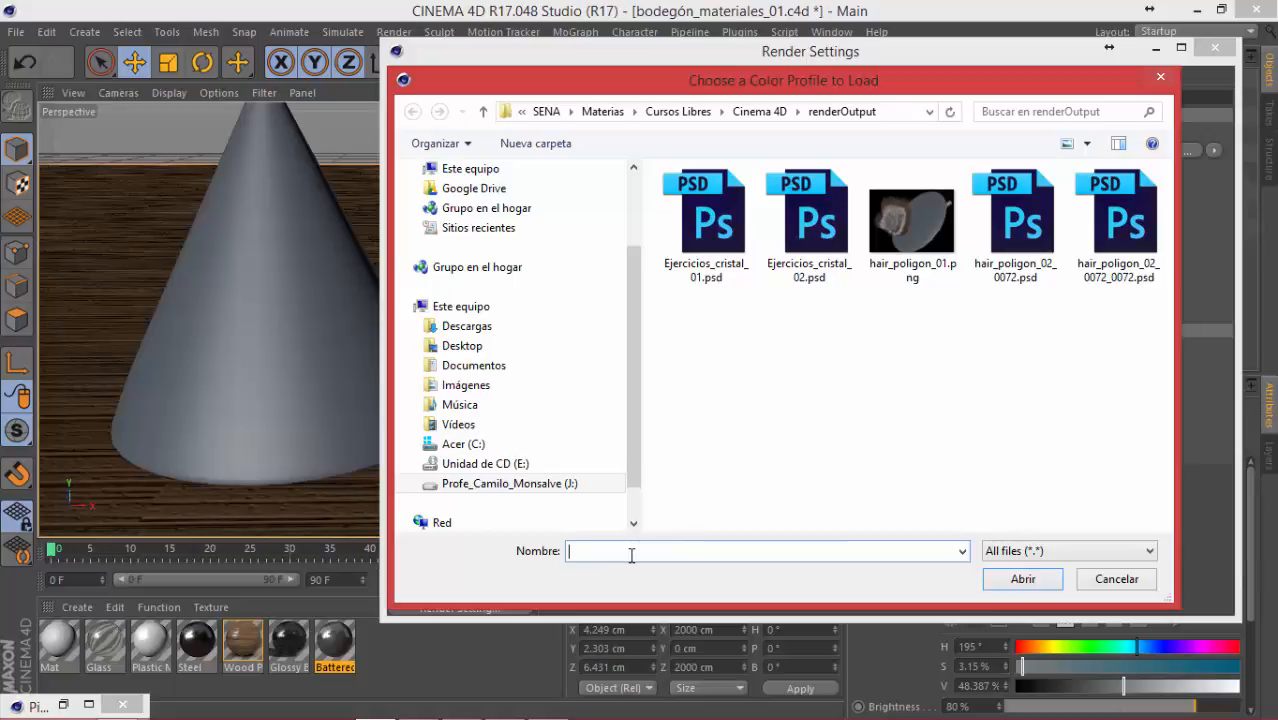
{"action": "left_click", "coordinate": [1131, 581]}
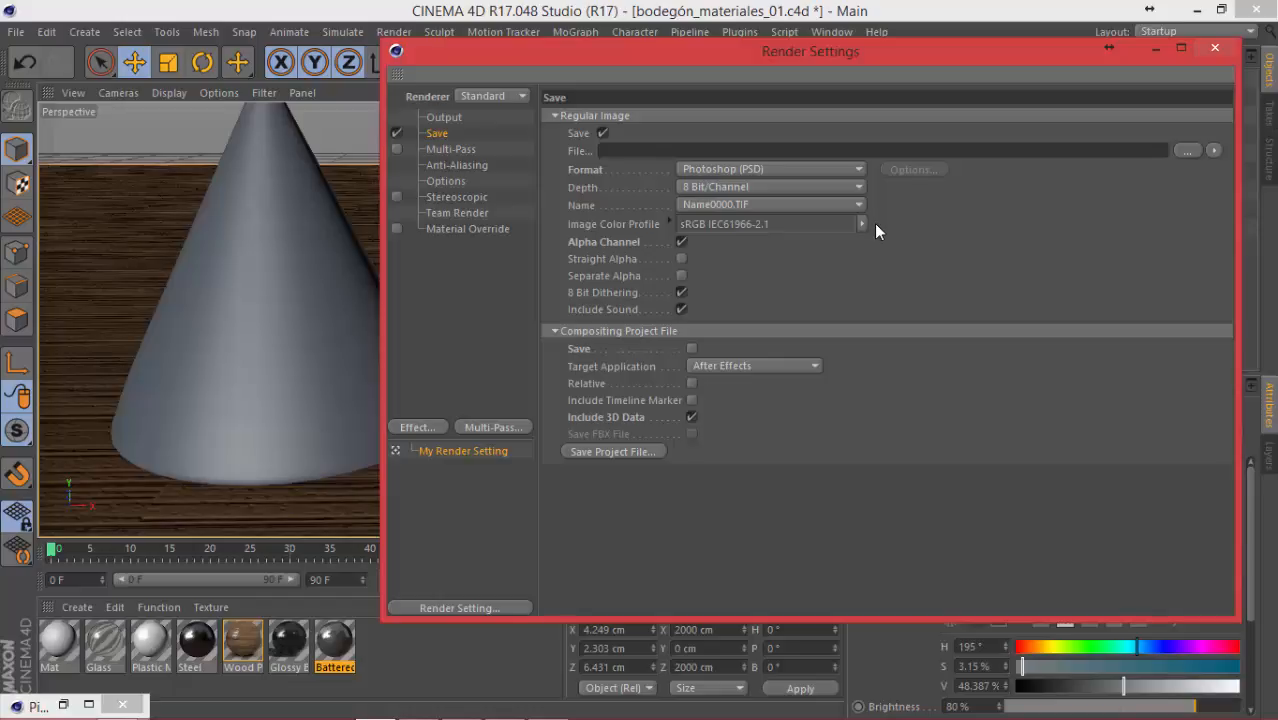
{"action": "left_click", "coordinate": [681, 276]}
Step: Enable Multi-Pass, set Separate Lights to All and keep the mode 3 Channels: Diffuse,Specular,Shadow
{"action": "left_click", "coordinate": [440, 150]}
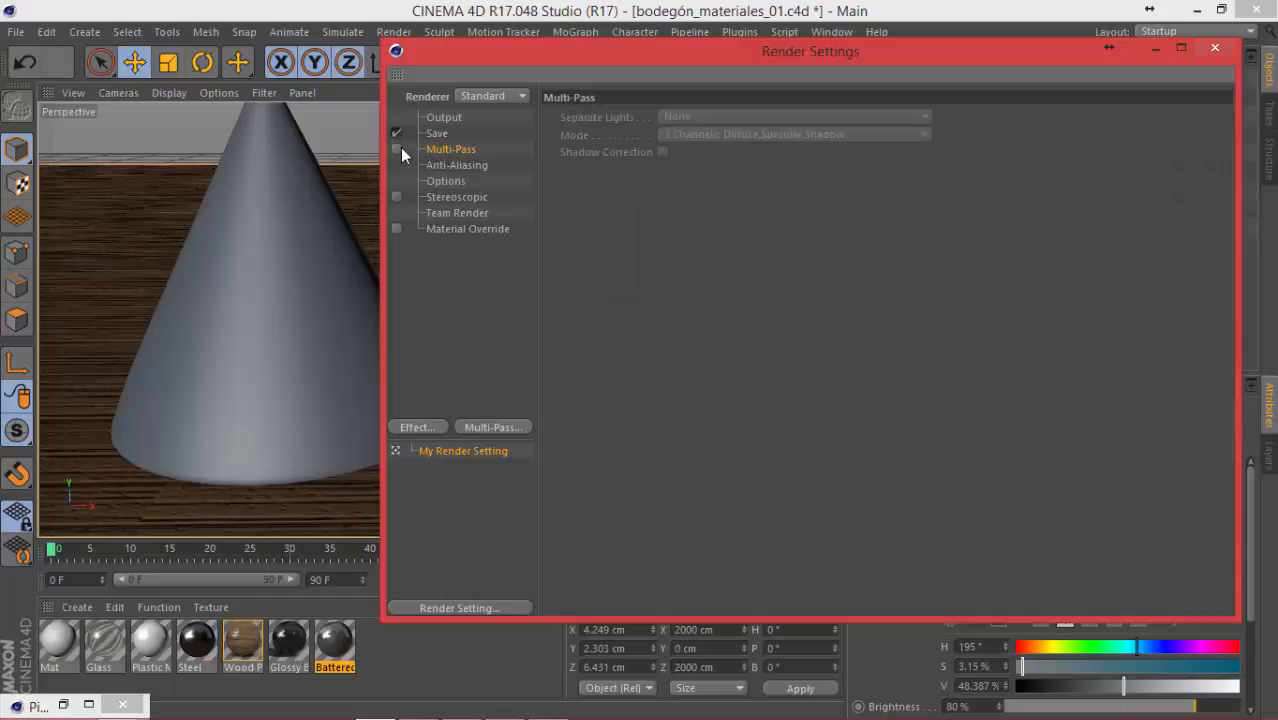
{"action": "left_click", "coordinate": [397, 149]}
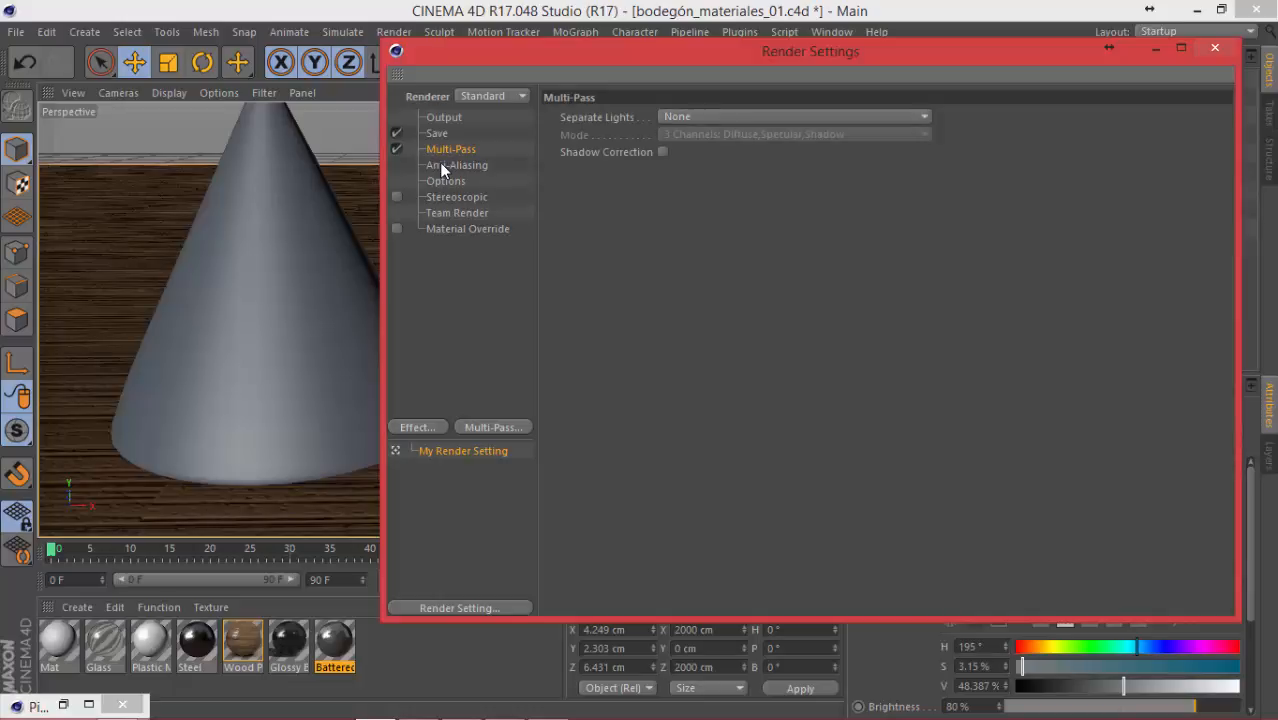
{"action": "left_click", "coordinate": [690, 118]}
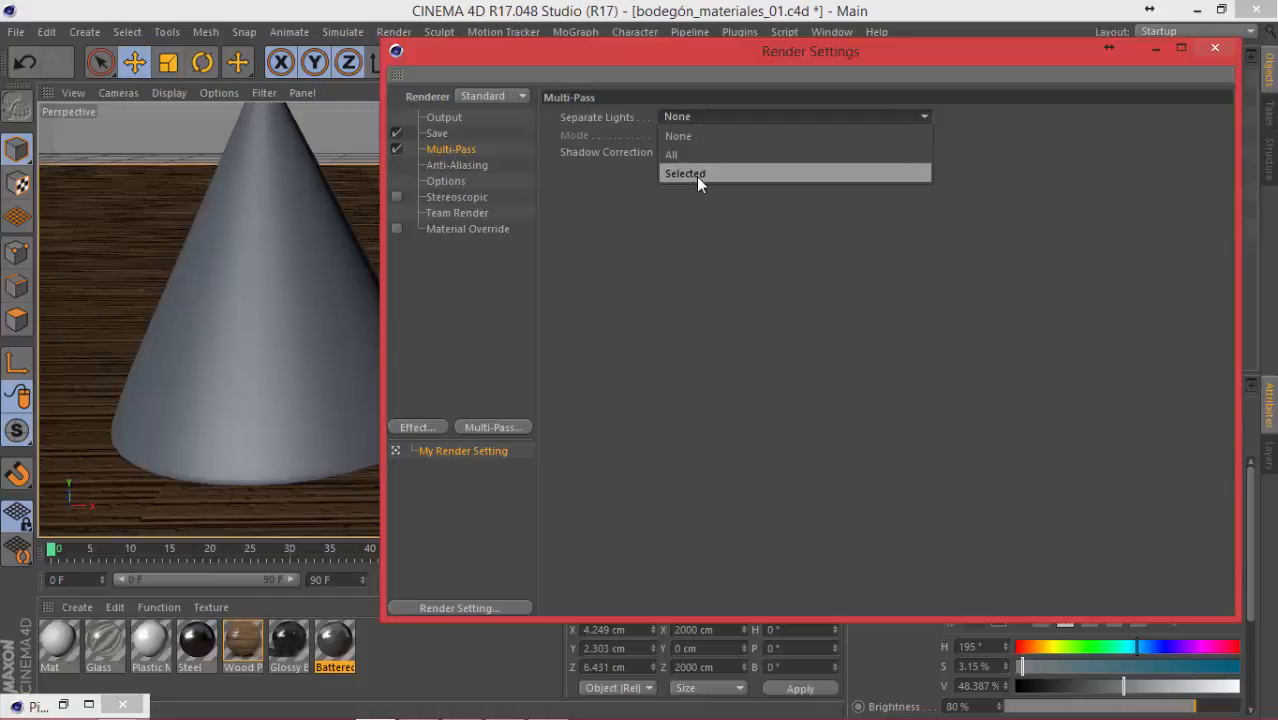
{"action": "left_click", "coordinate": [685, 157]}
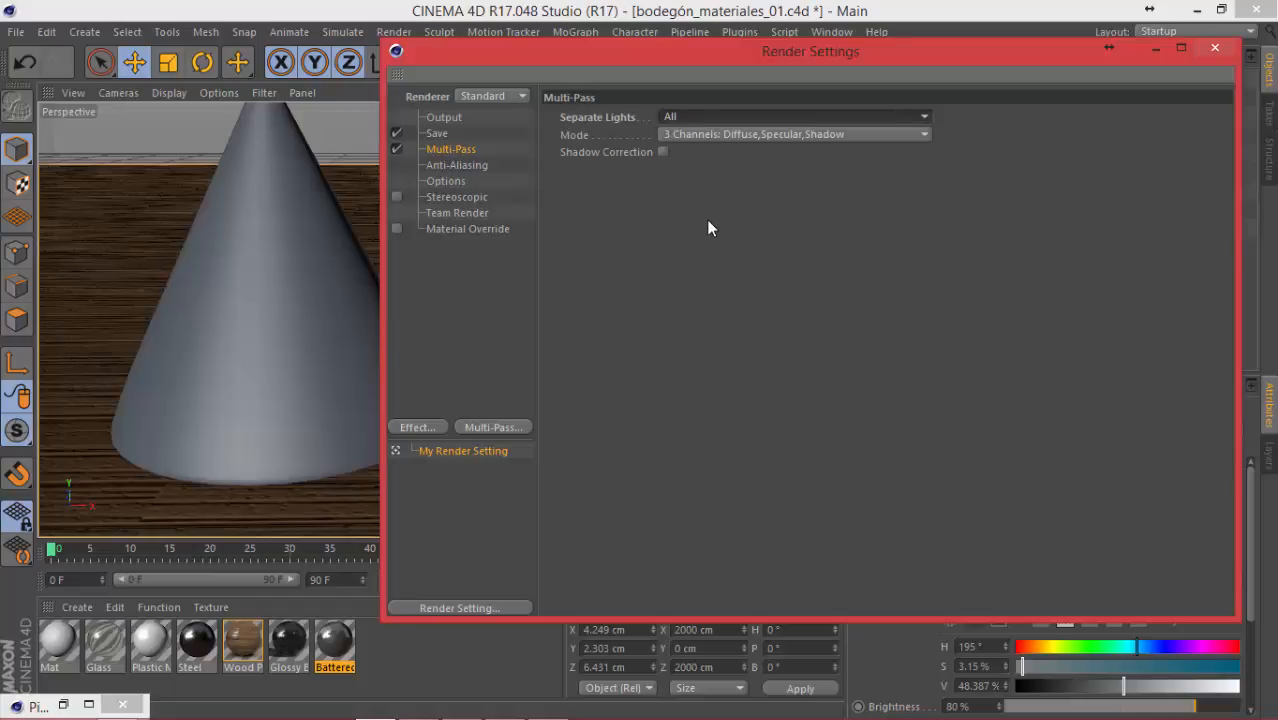
{"action": "left_click", "coordinate": [704, 133]}
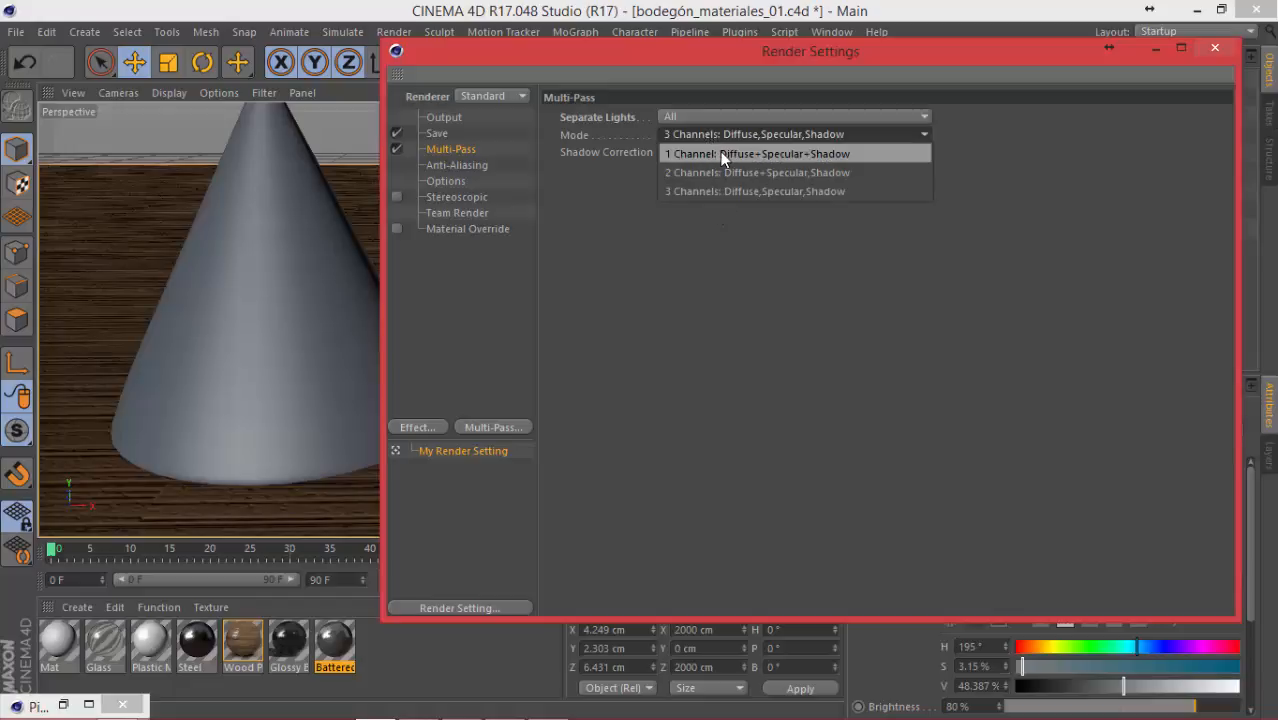
{"action": "left_click", "coordinate": [783, 190]}
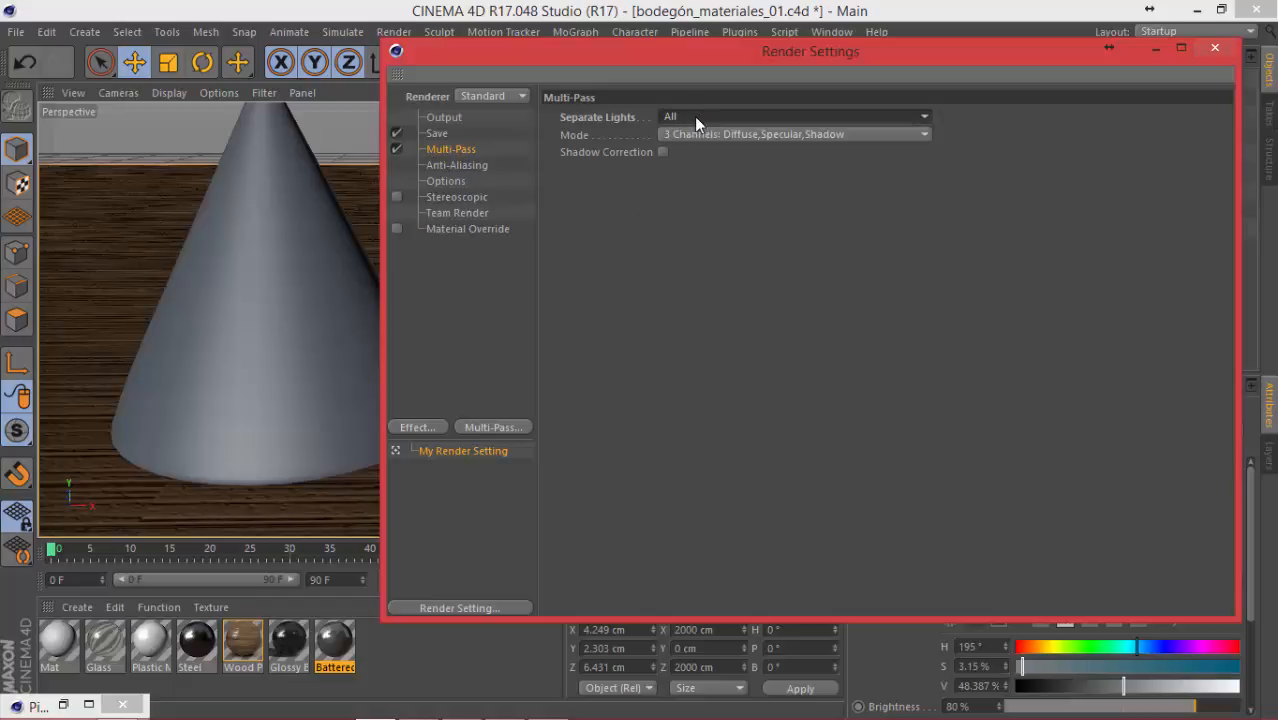
Step: Minimize the render settings, add an omni light and move it near the cube to about X 25.6, Y 13.9, Z -153.3 cm
{"action": "left_click", "coordinate": [1214, 48]}
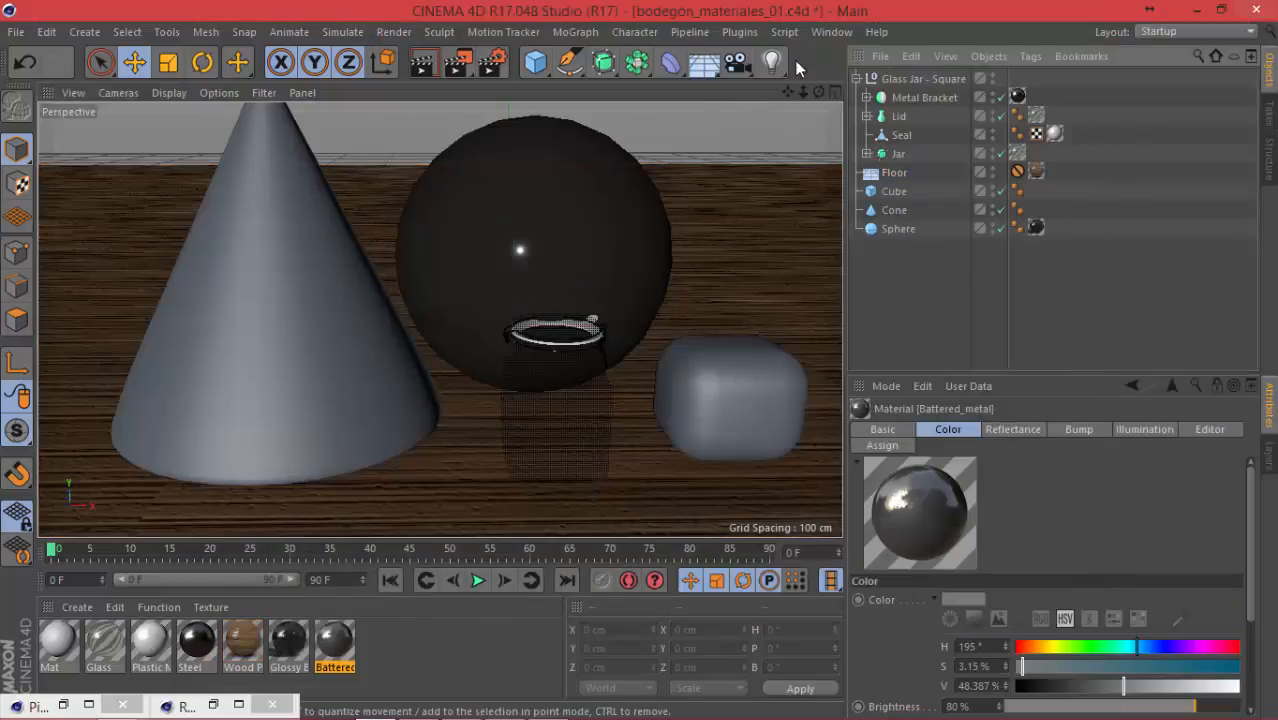
{"action": "left_click", "coordinate": [772, 62]}
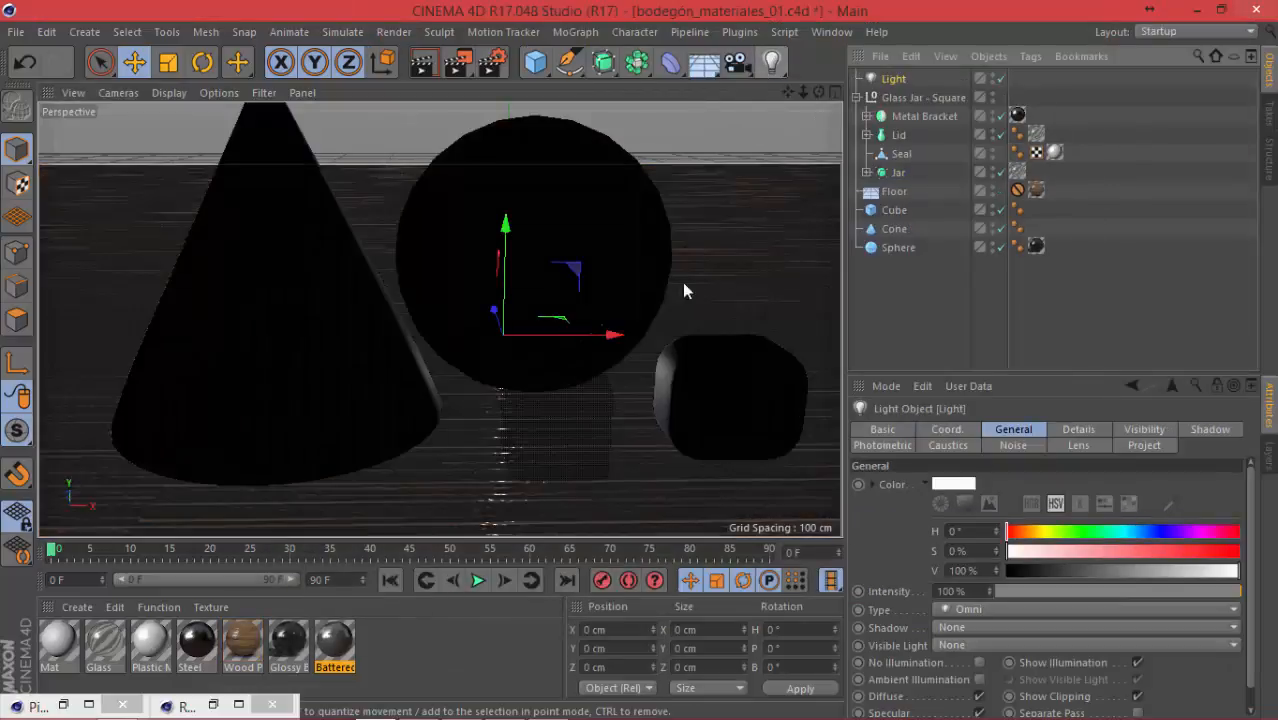
{"action": "left_click_drag", "start_coordinate": [562, 322], "coordinate": [755, 466]}
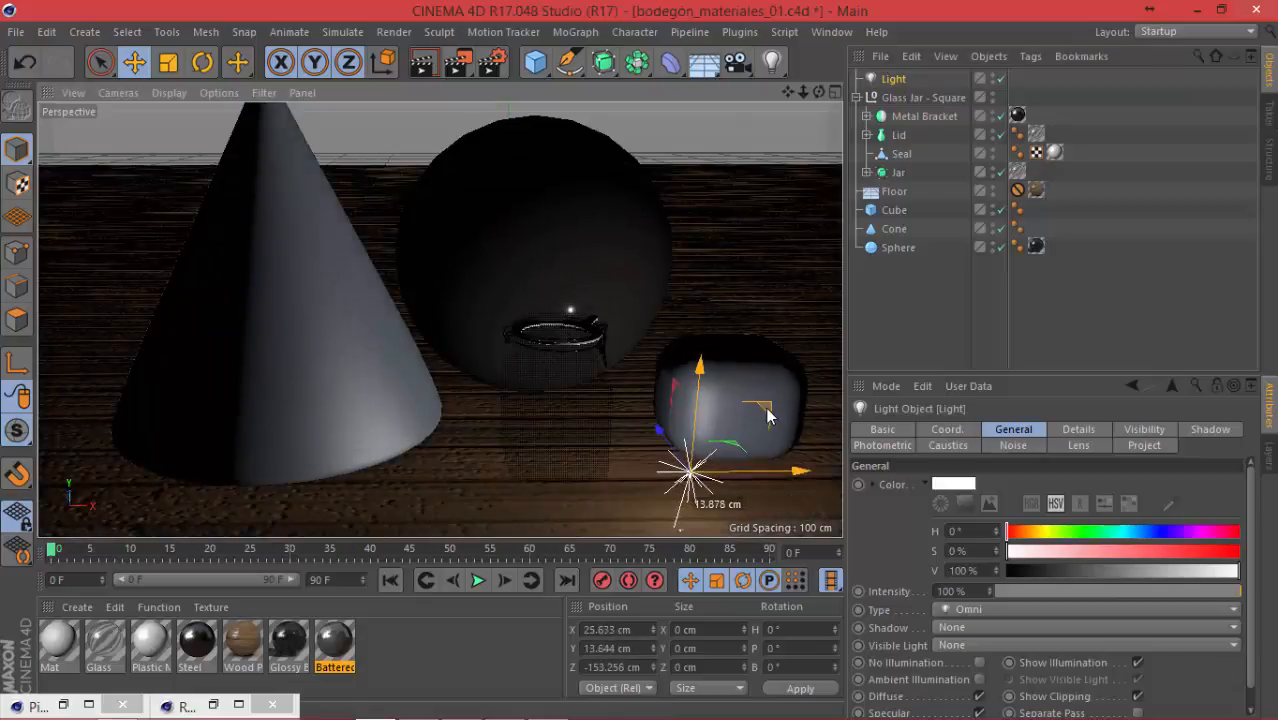
Step: Add an area light, rotate its heading to about 57° and move it beside the cone to about X -134, Z 36 cm
{"action": "left_click", "coordinate": [772, 62]}
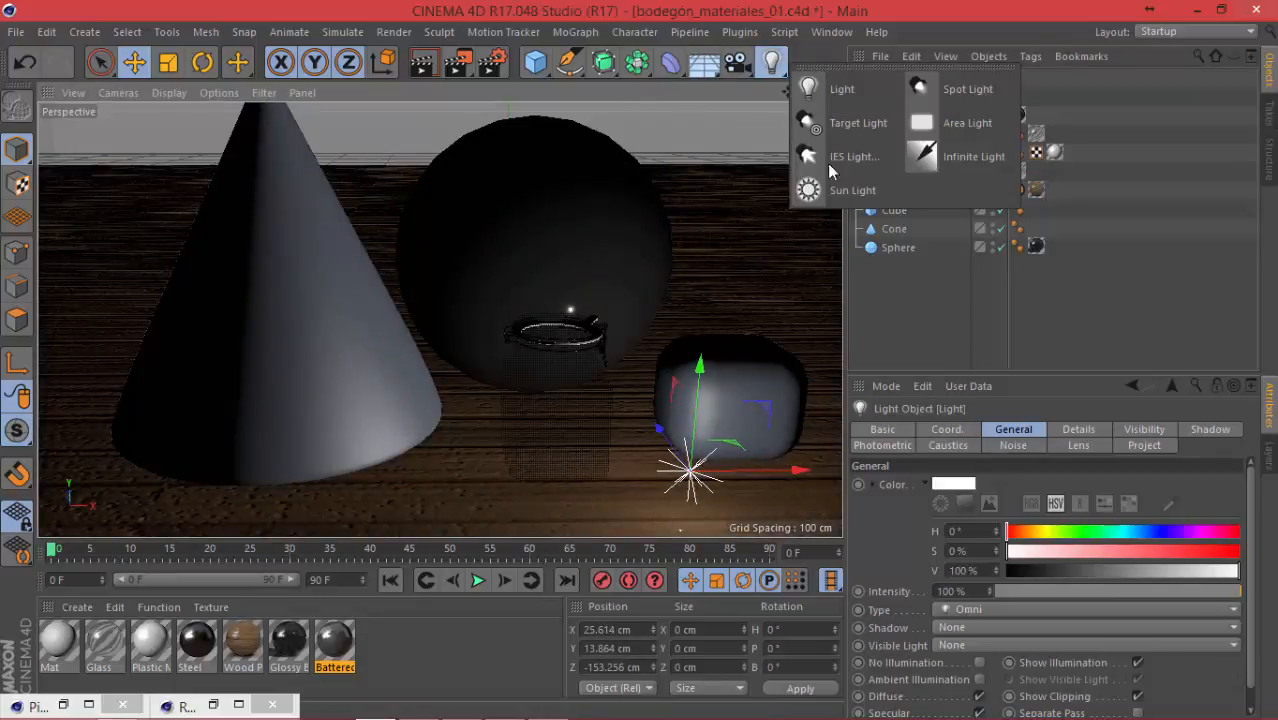
{"action": "left_click", "coordinate": [921, 122]}
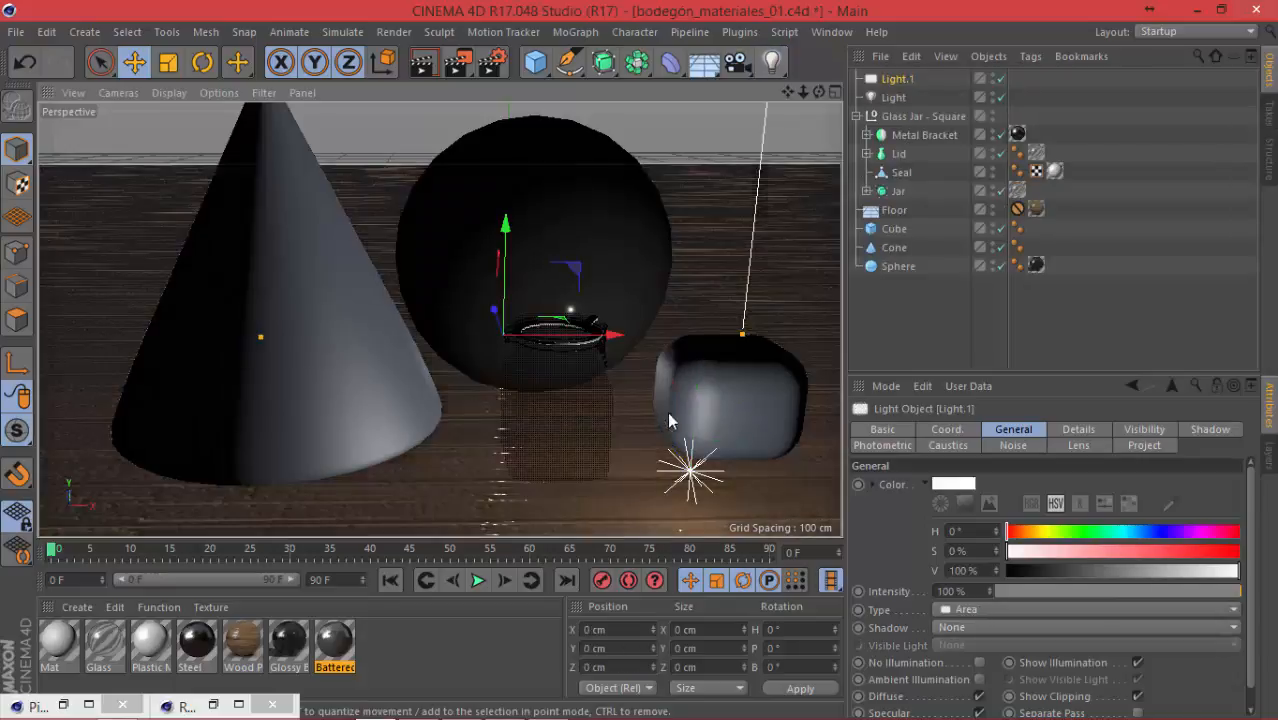
{"action": "left_click_drag", "start_coordinate": [612, 335], "coordinate": [425, 338]}
{"action": "key", "text": "r"}
{"action": "left_click_drag", "start_coordinate": [337, 353], "coordinate": [425, 344]}
{"action": "key", "text": "e"}
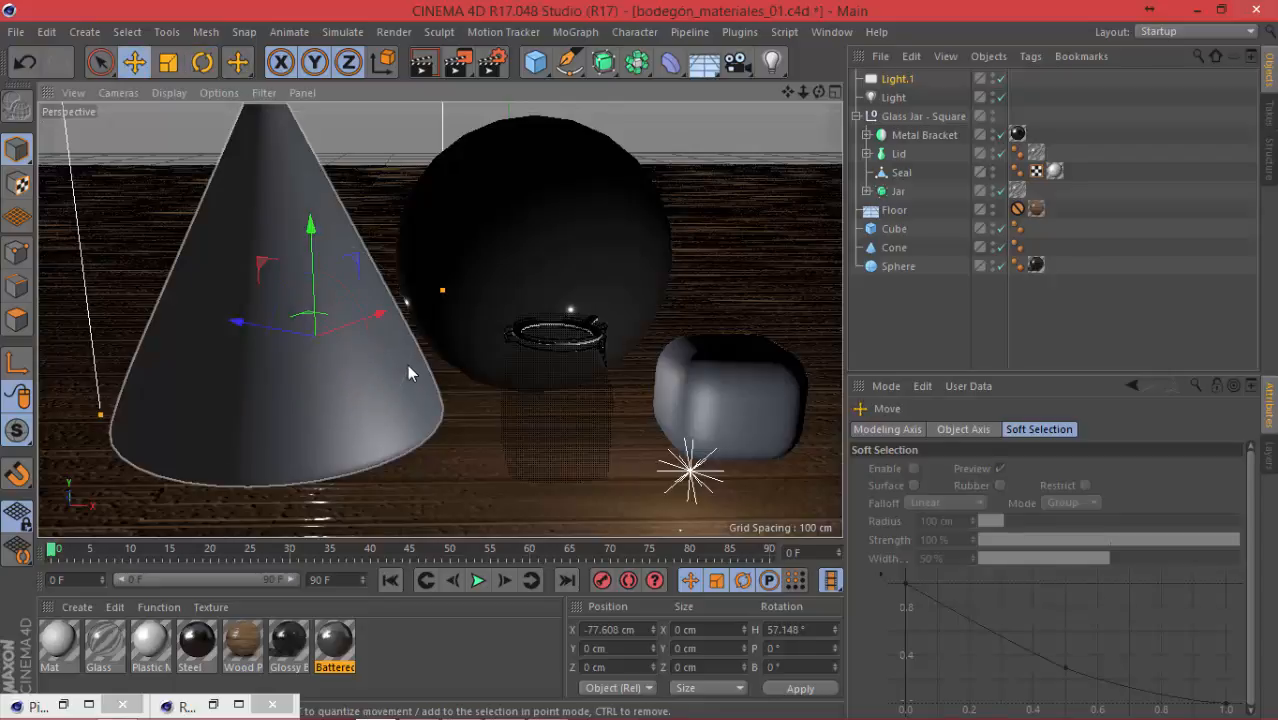
{"action": "left_click_drag", "start_coordinate": [258, 322], "coordinate": [150, 300]}
Step: Raise the area light's intensity to 500 %, reduce it to 200 % and deselect the light
{"action": "left_click", "coordinate": [900, 78]}
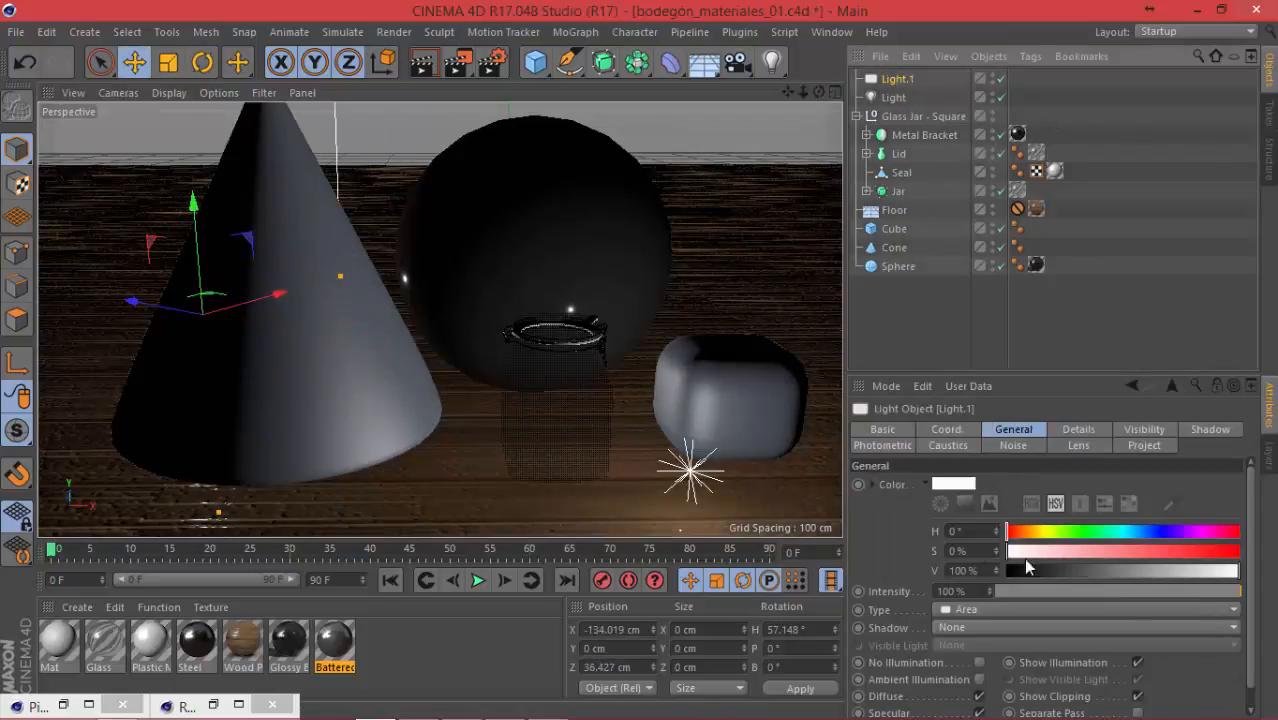
{"action": "double_click", "coordinate": [955, 591]}
{"action": "type", "text": "500"}
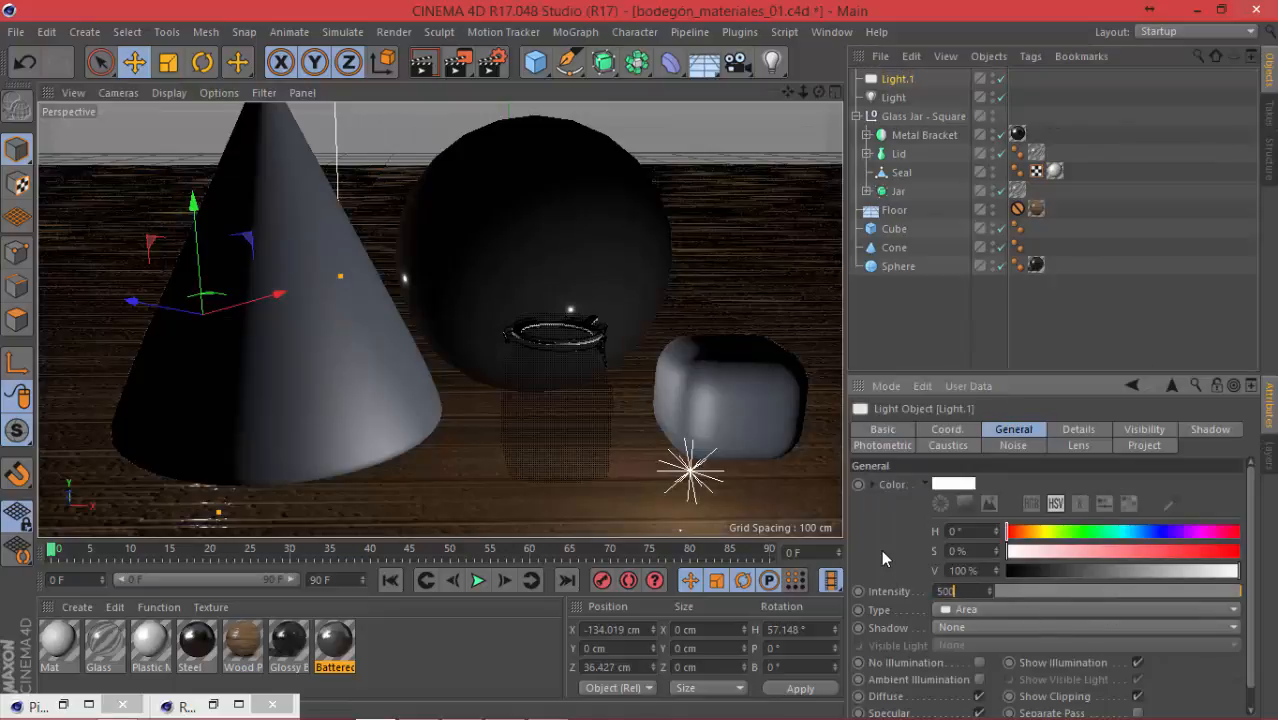
{"action": "key", "text": "Return"}
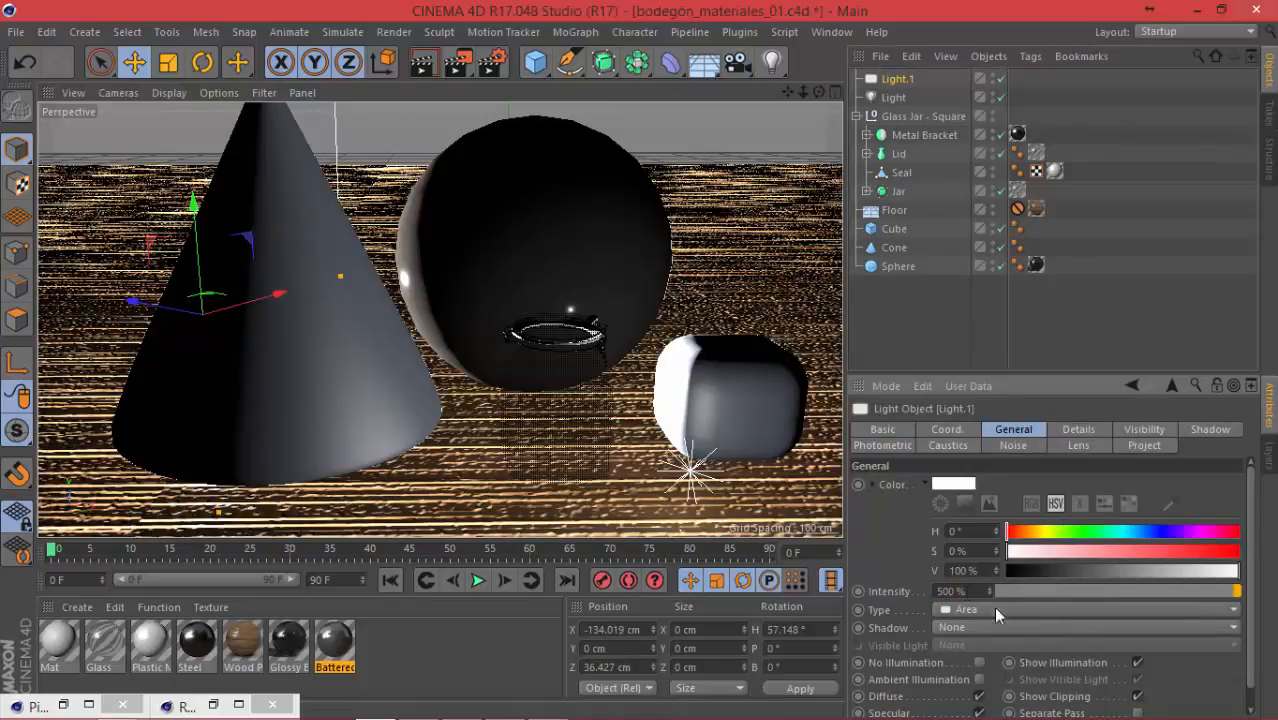
{"action": "double_click", "coordinate": [958, 591]}
{"action": "type", "text": "2"}
{"action": "key", "text": "Return"}
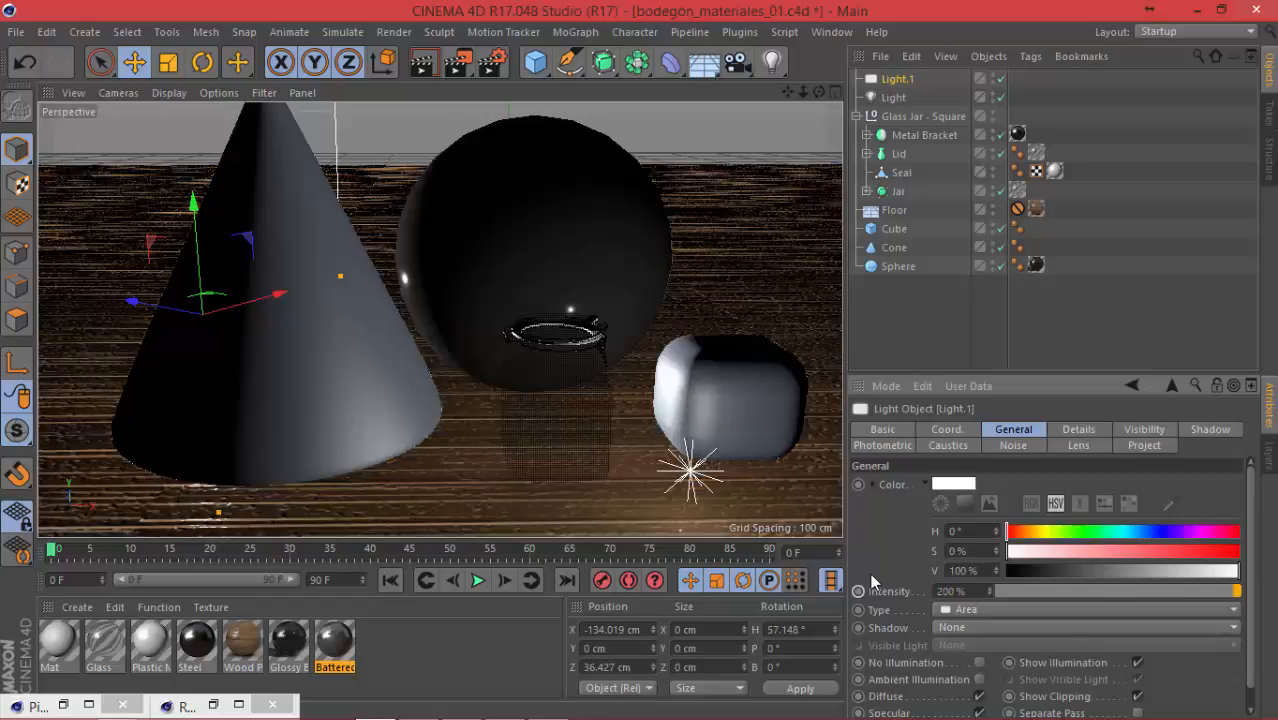
{"action": "left_click", "coordinate": [919, 301]}
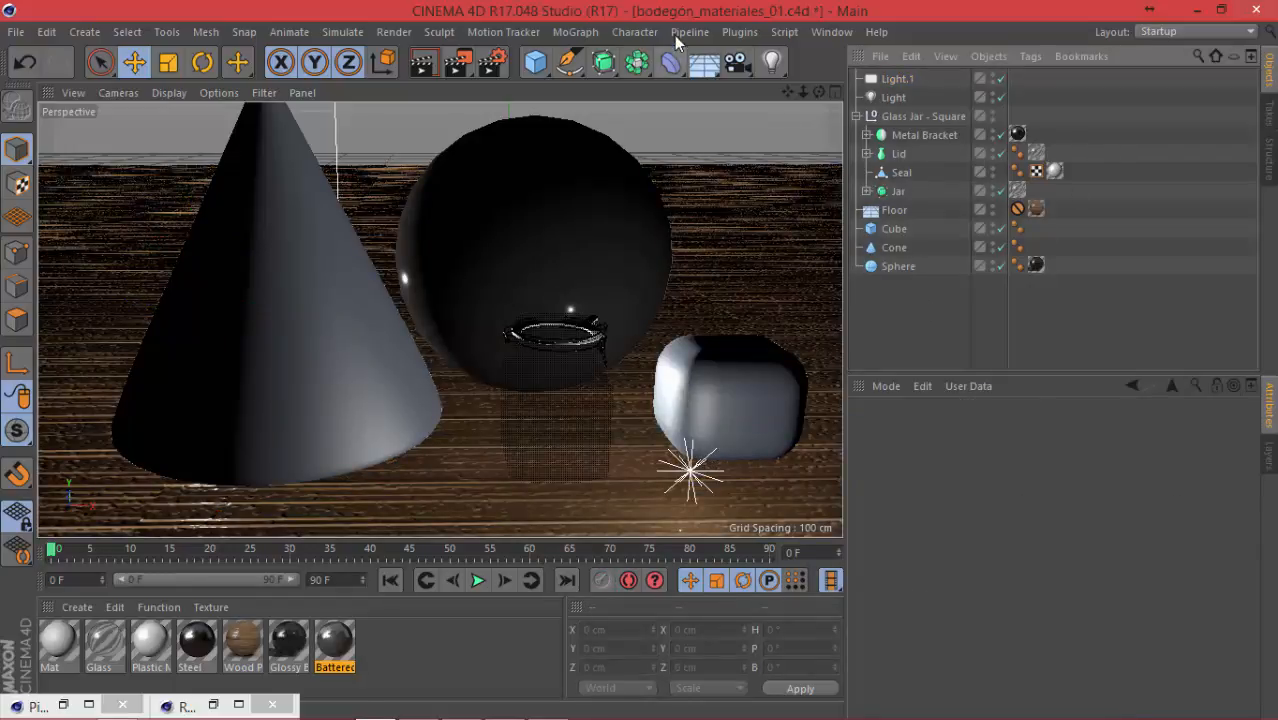
Step: Add an infinite light, move it to about X -28, Y 24, Z -122 cm and tilt it to about P -42°, B -19°
{"action": "left_click", "coordinate": [772, 62]}
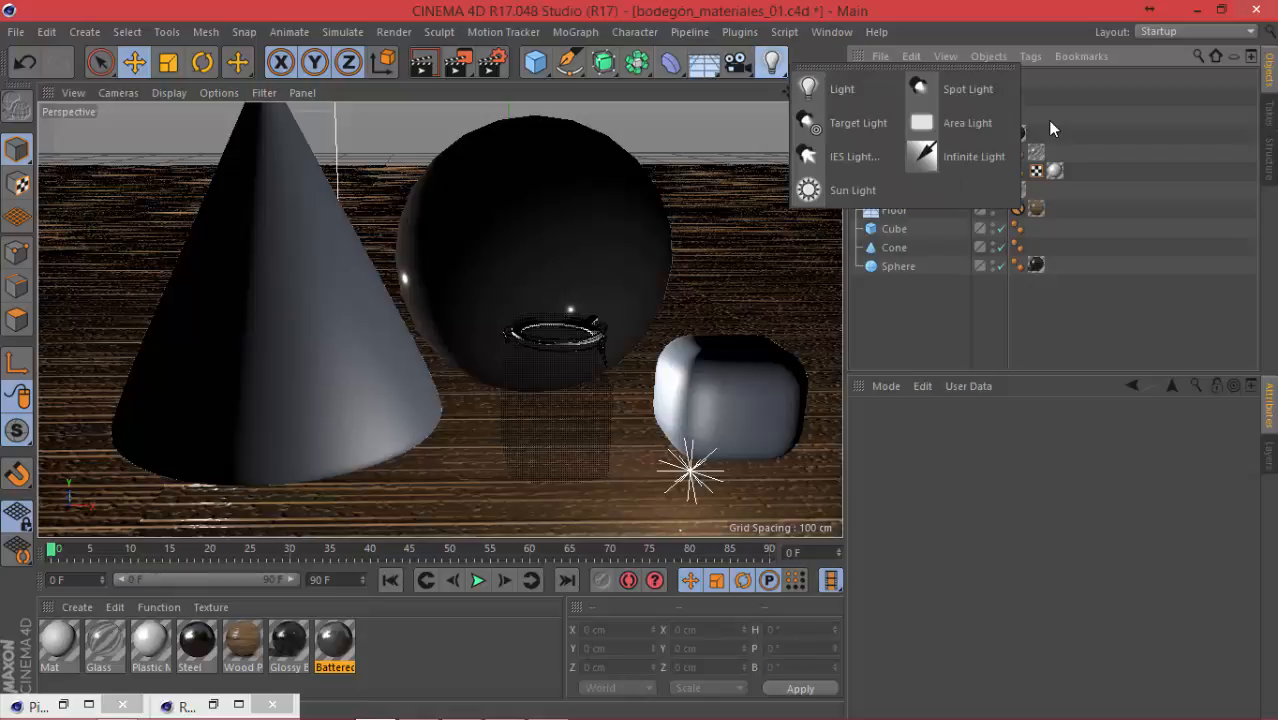
{"action": "left_click", "coordinate": [956, 157]}
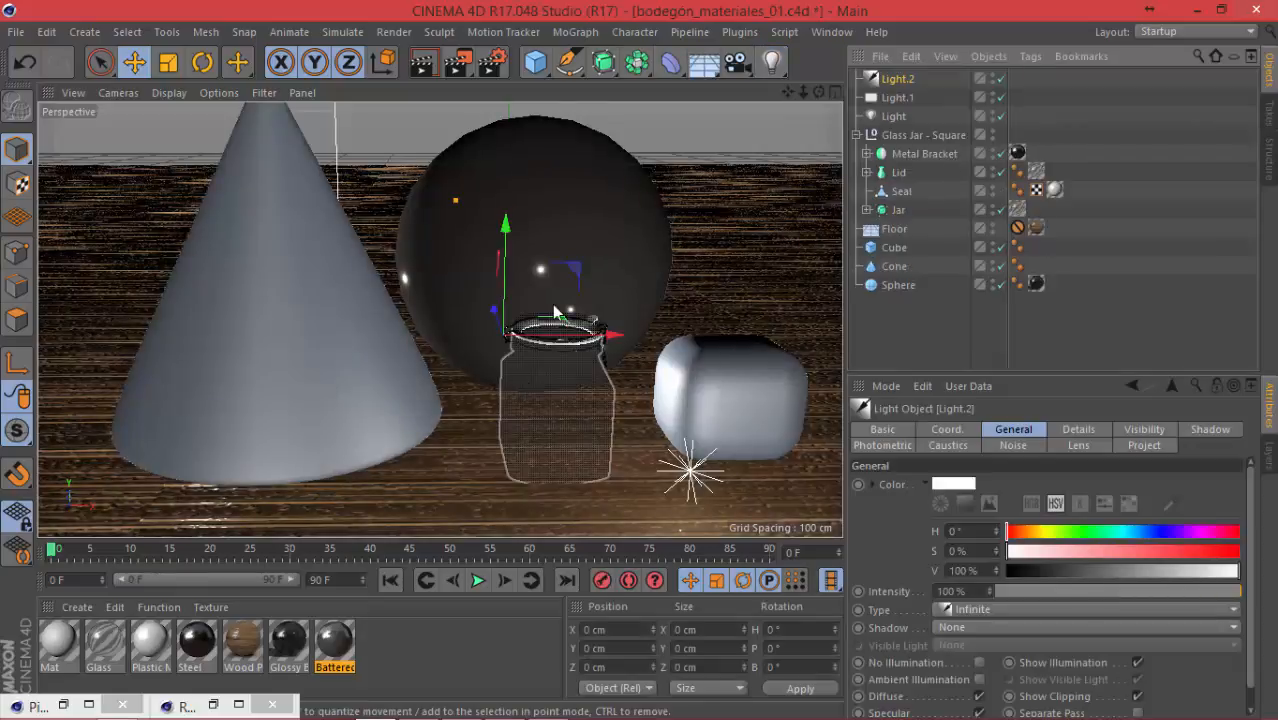
{"action": "left_click_drag", "start_coordinate": [556, 313], "coordinate": [503, 450]}
{"action": "left_click_drag", "start_coordinate": [441, 363], "coordinate": [463, 283]}
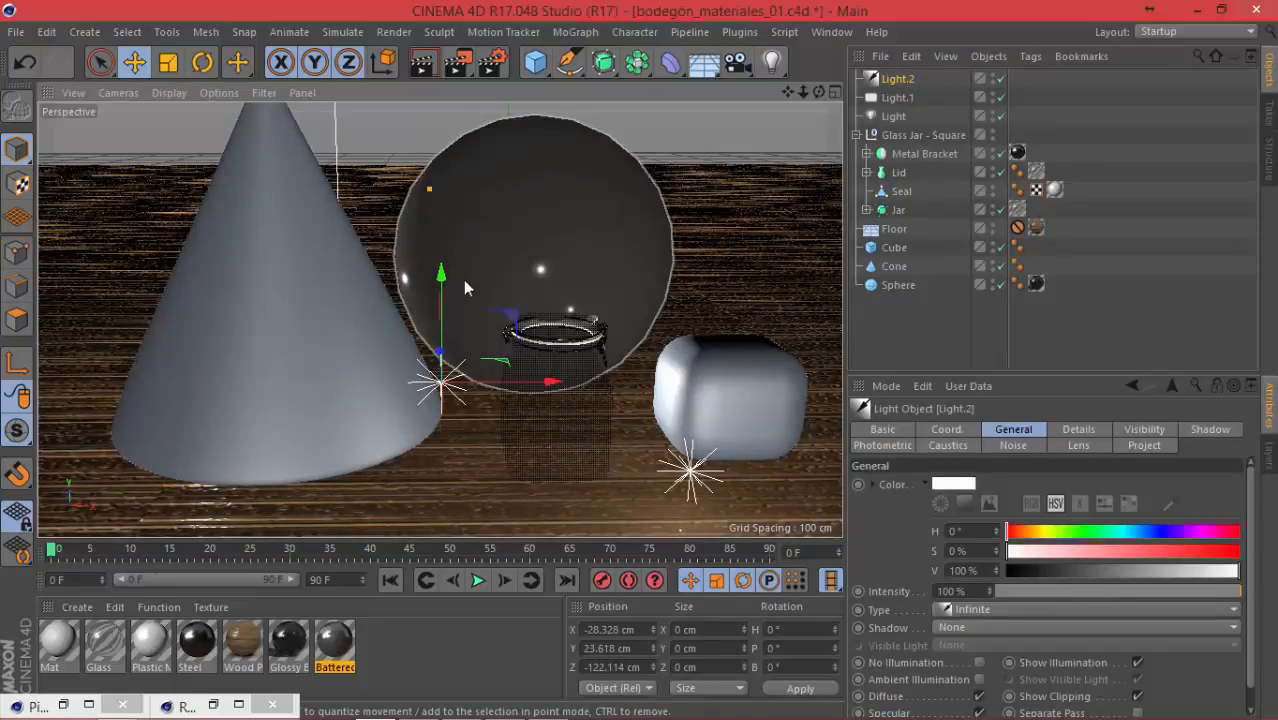
{"action": "key", "text": "r"}
{"action": "left_click_drag", "start_coordinate": [468, 359], "coordinate": [457, 296]}
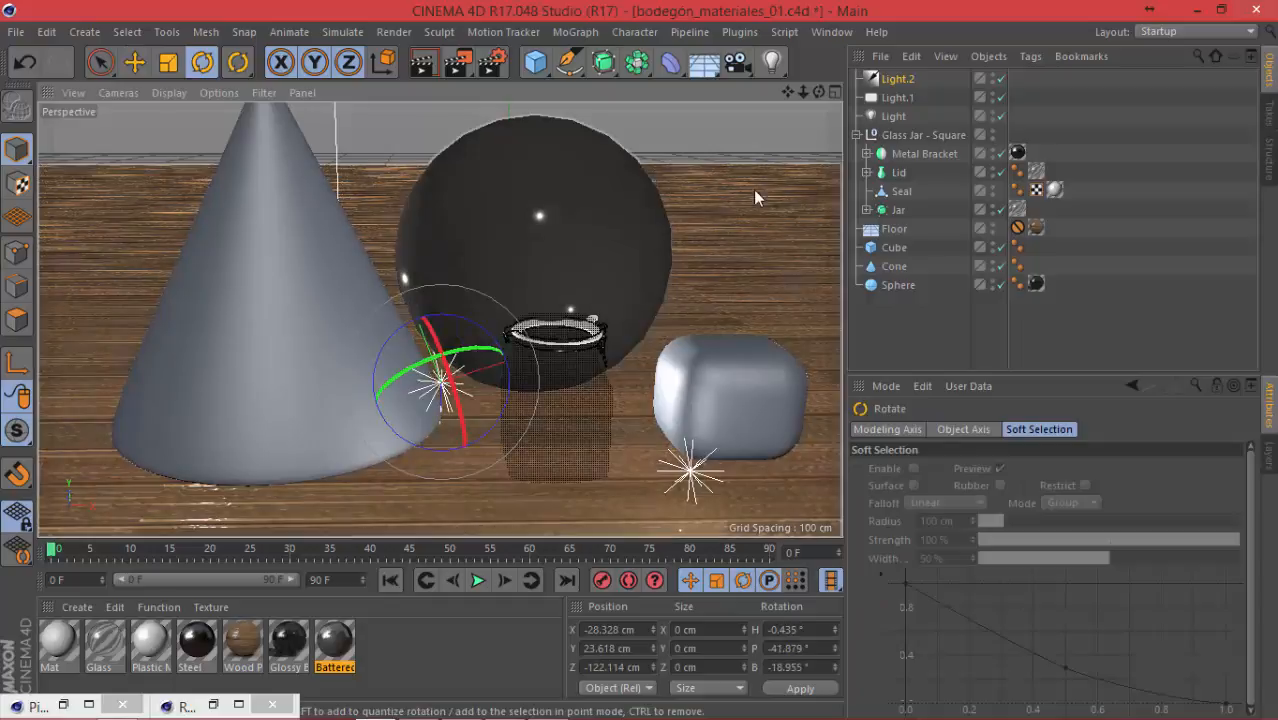
Step: Set the infinite light's intensity to 40 % and deselect it
{"action": "left_click", "coordinate": [900, 80]}
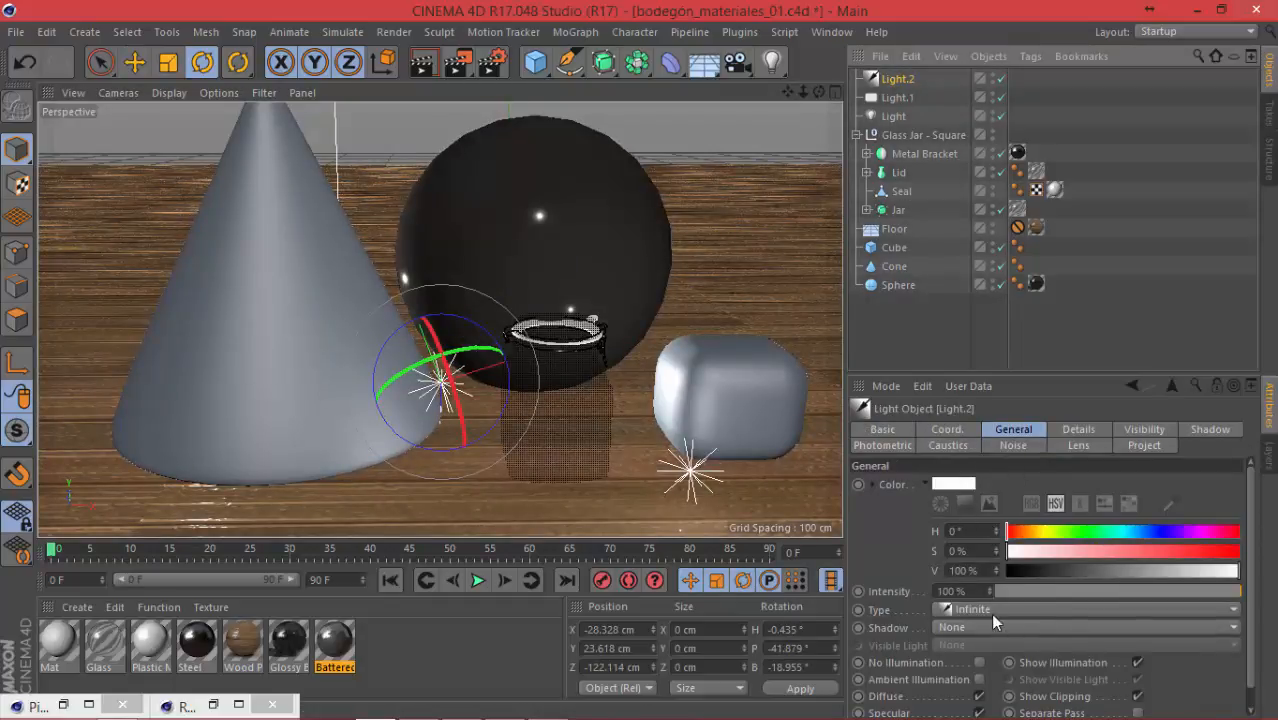
{"action": "double_click", "coordinate": [950, 591]}
{"action": "type", "text": "40"}
{"action": "key", "text": "Return"}
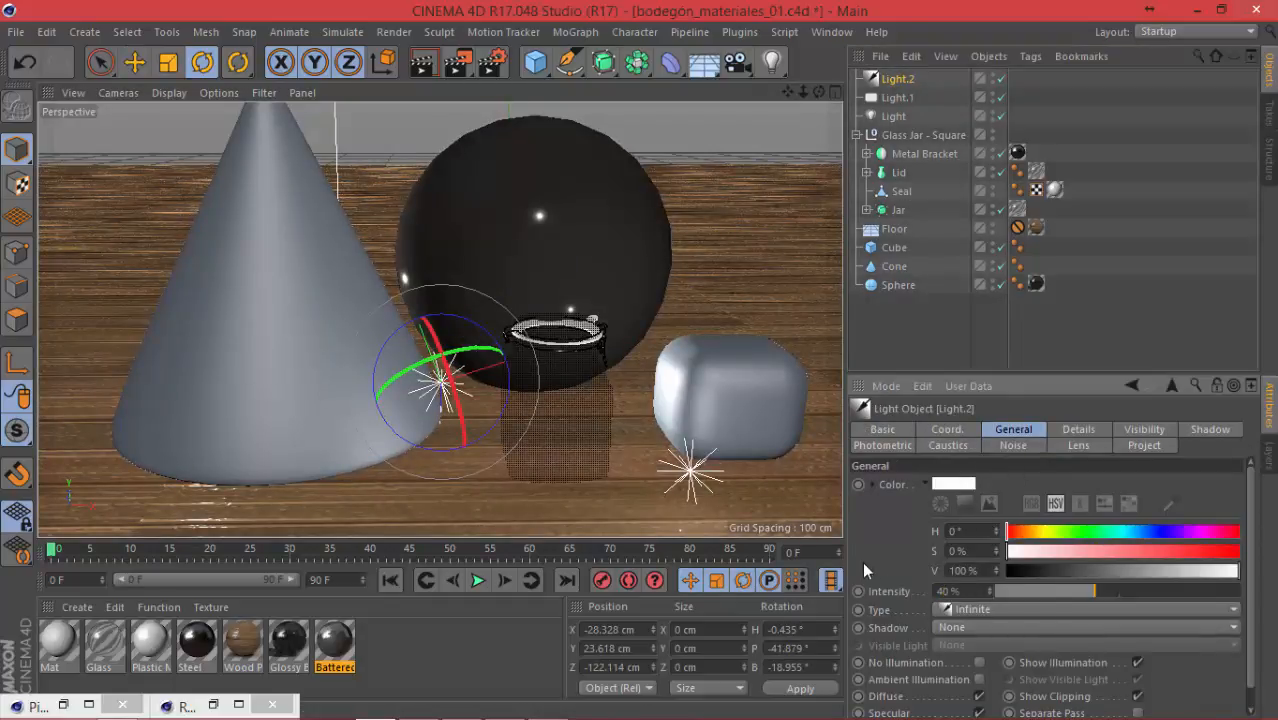
{"action": "left_click", "coordinate": [890, 313]}
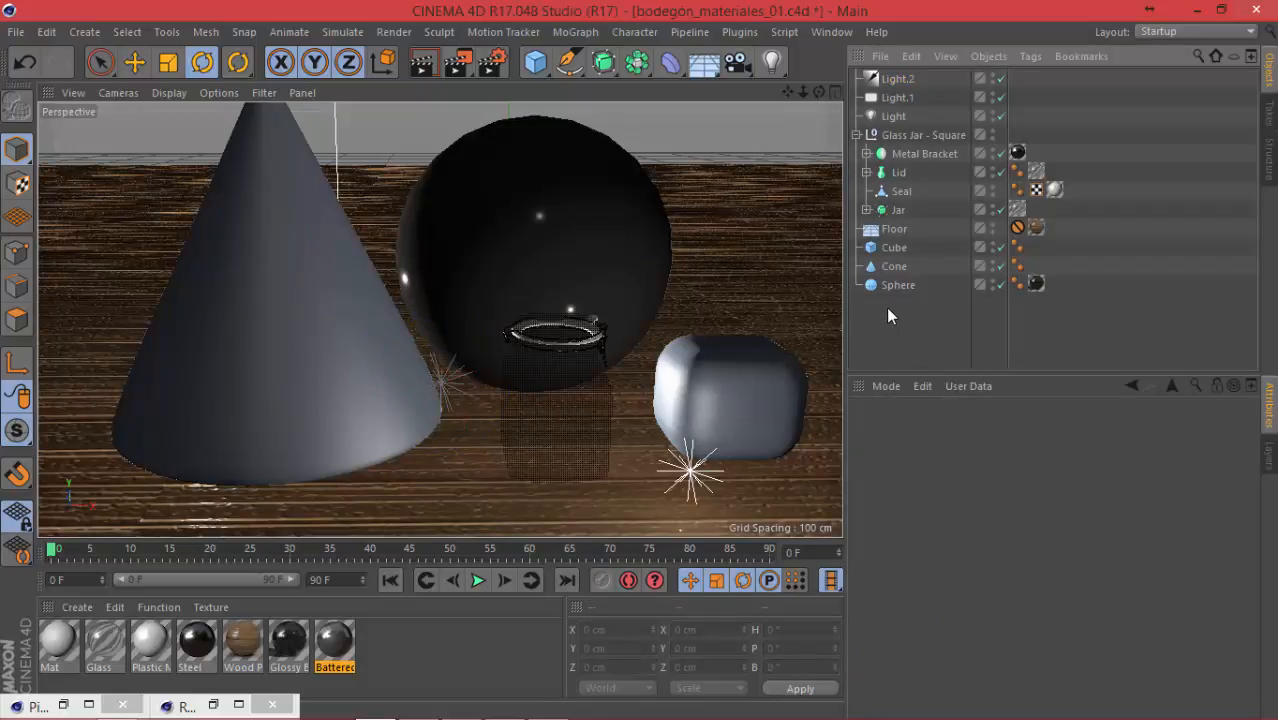
Step: Render the scene to the Picture Viewer and open the render settings alongside it
{"action": "left_click", "coordinate": [459, 66]}
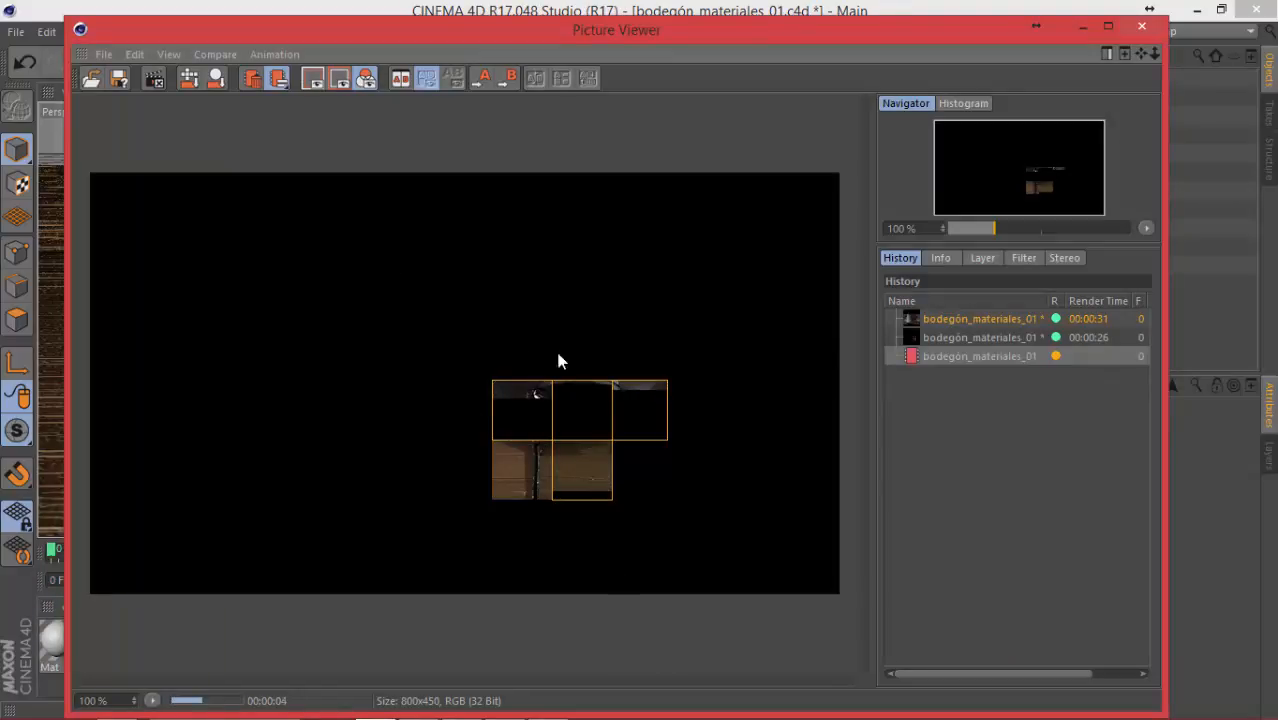
{"action": "left_click_drag", "start_coordinate": [472, 24], "coordinate": [830, 157]}
{"action": "left_click", "coordinate": [490, 64]}
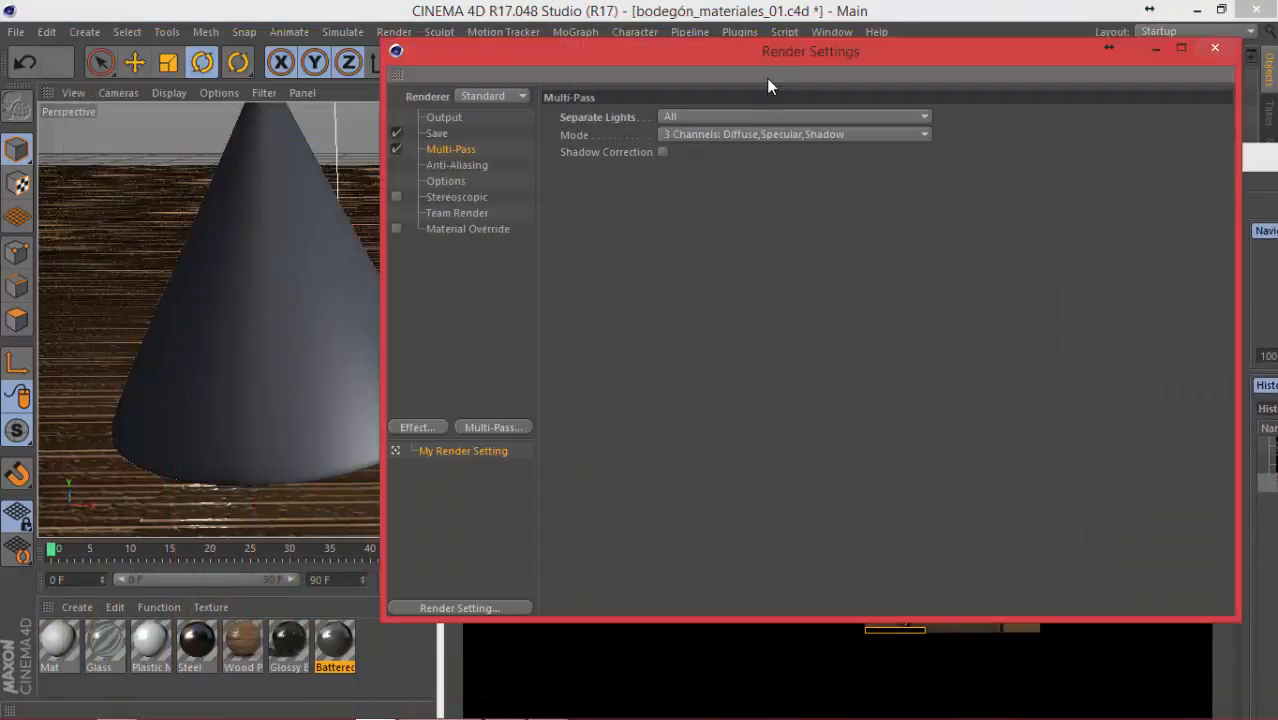
{"action": "left_click_drag", "start_coordinate": [640, 53], "coordinate": [301, 56]}
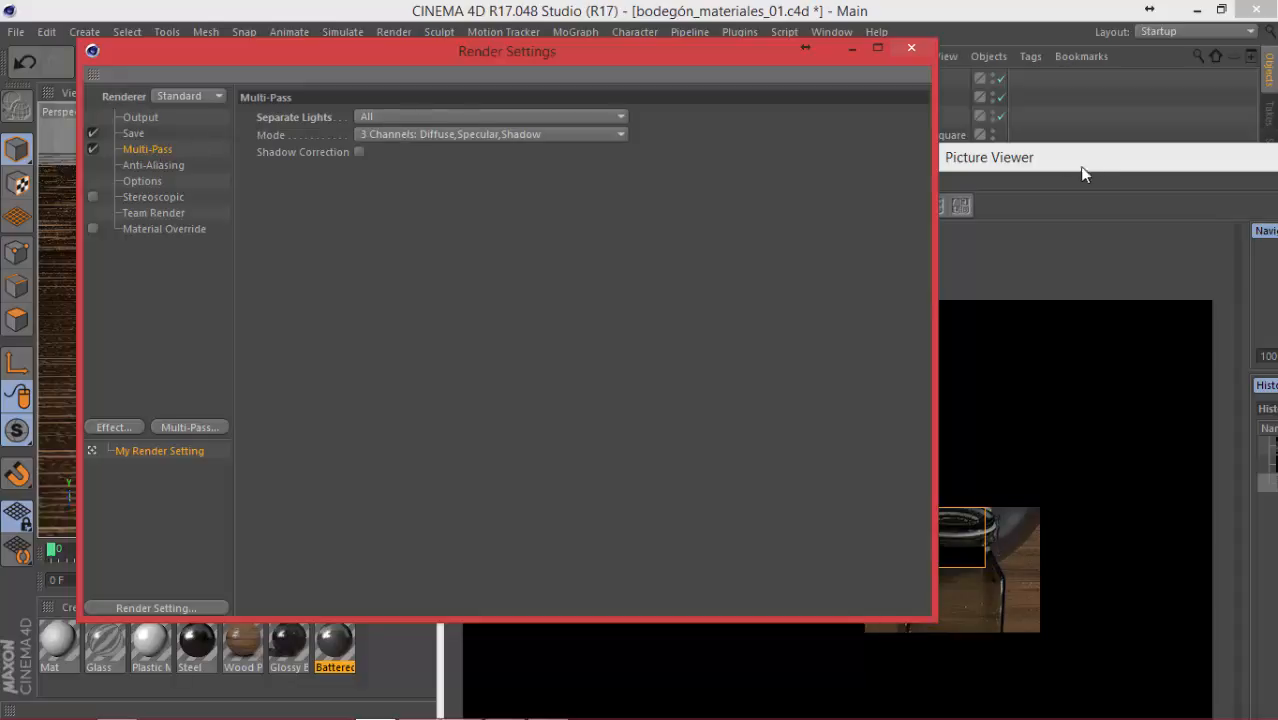
{"action": "left_click_drag", "start_coordinate": [1079, 166], "coordinate": [753, 17]}
Step: Examine the Light.2, Light.1 and Light layers of the rendered region
{"action": "left_click", "coordinate": [1020, 247]}
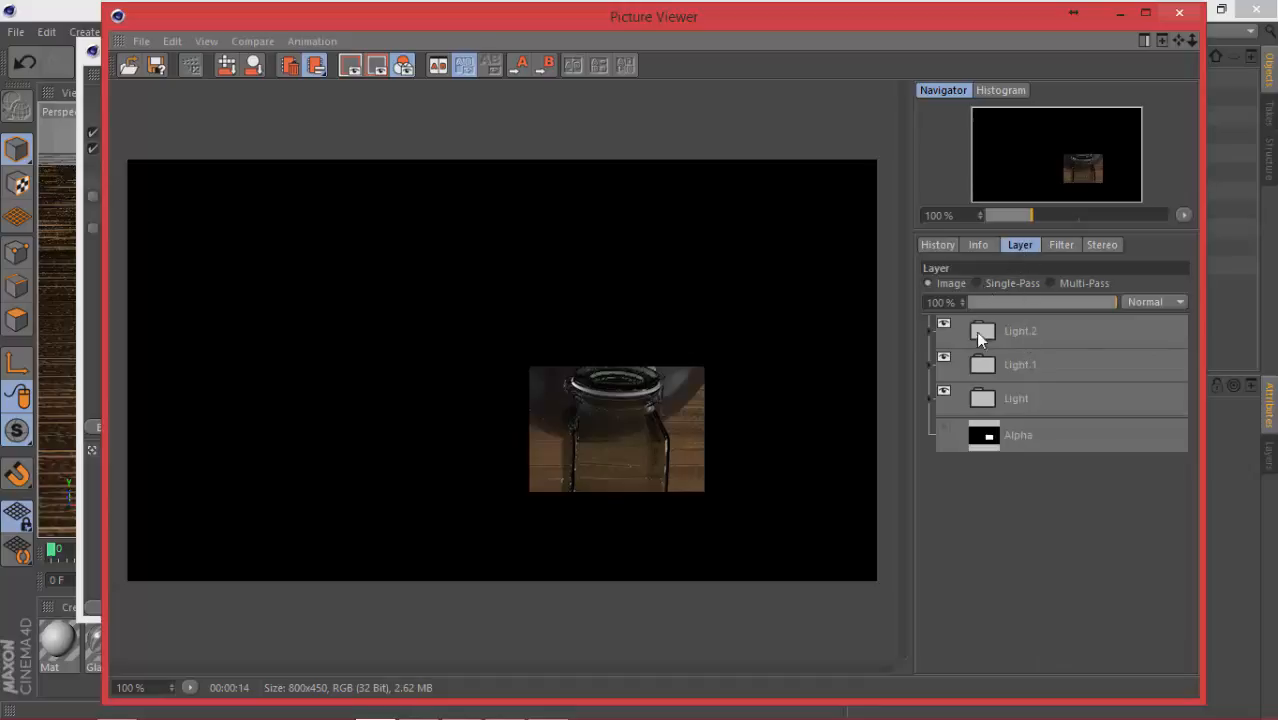
{"action": "left_click", "coordinate": [1017, 337]}
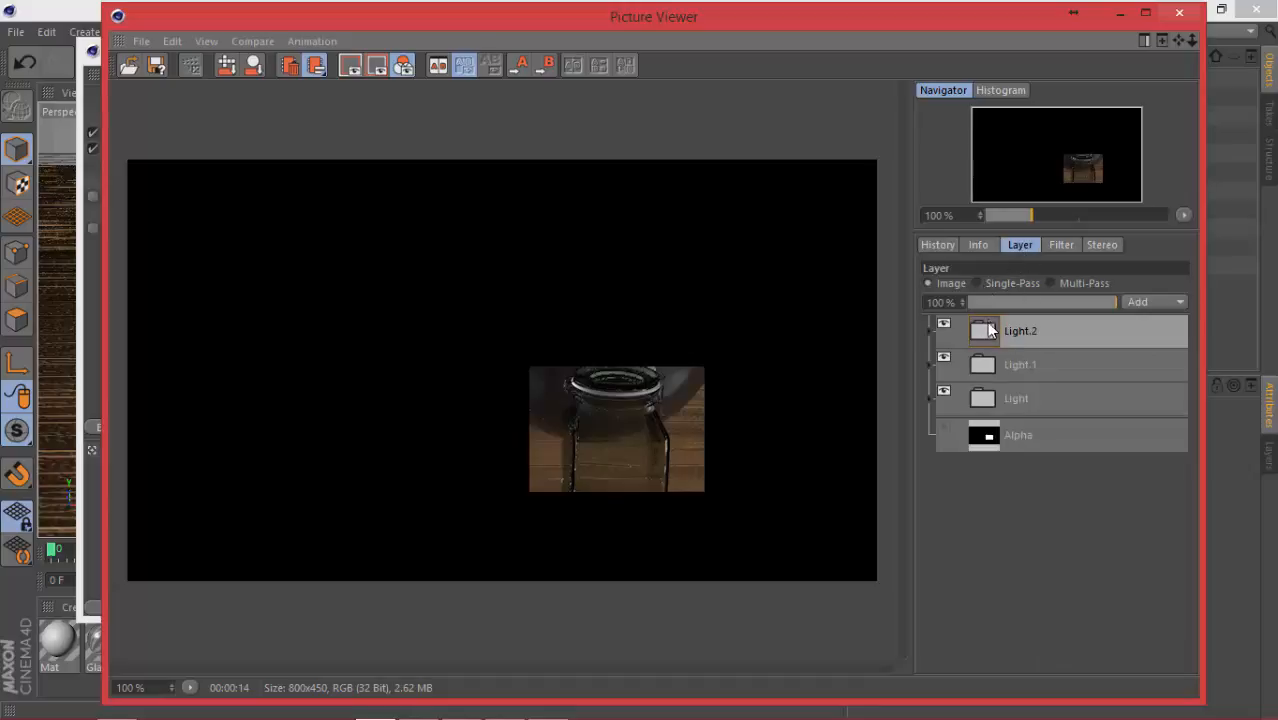
{"action": "left_click", "coordinate": [1022, 366]}
{"action": "left_click", "coordinate": [1022, 402]}
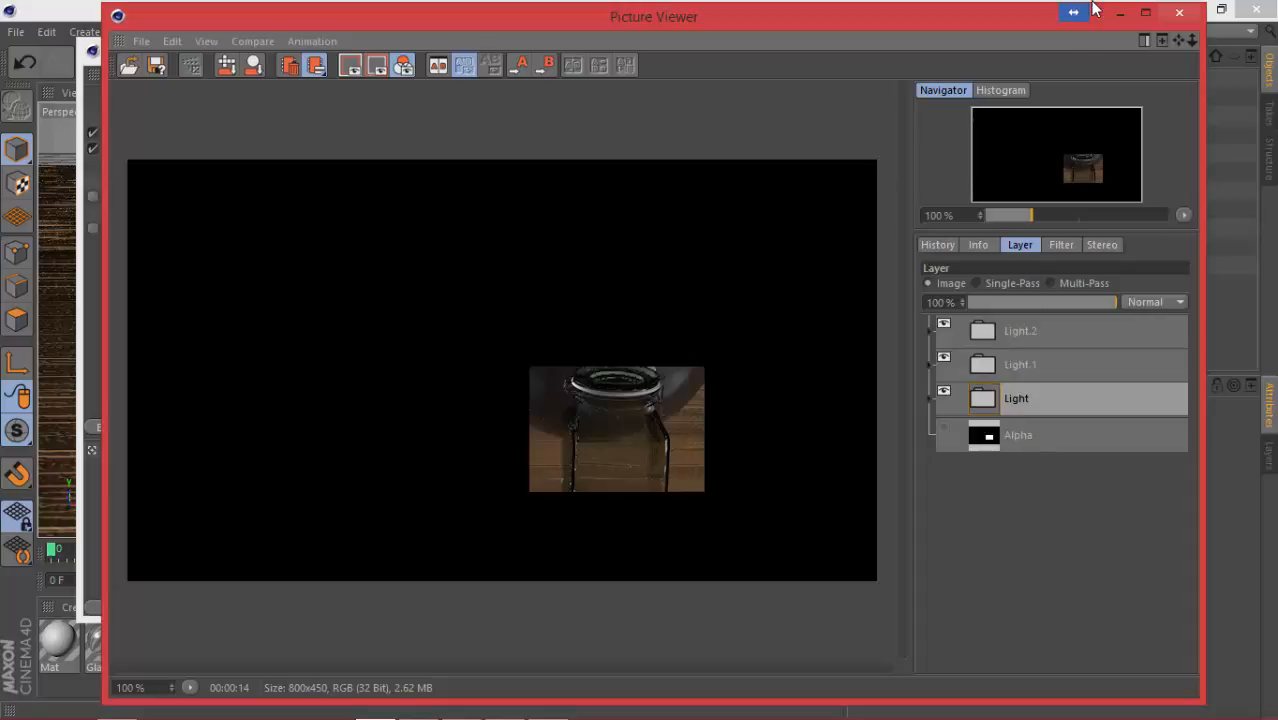
Step: Turn off Render Region in the output settings and render the whole scene to the Picture Viewer
{"action": "left_click", "coordinate": [1120, 13]}
{"action": "left_click_drag", "start_coordinate": [529, 55], "coordinate": [525, 74]}
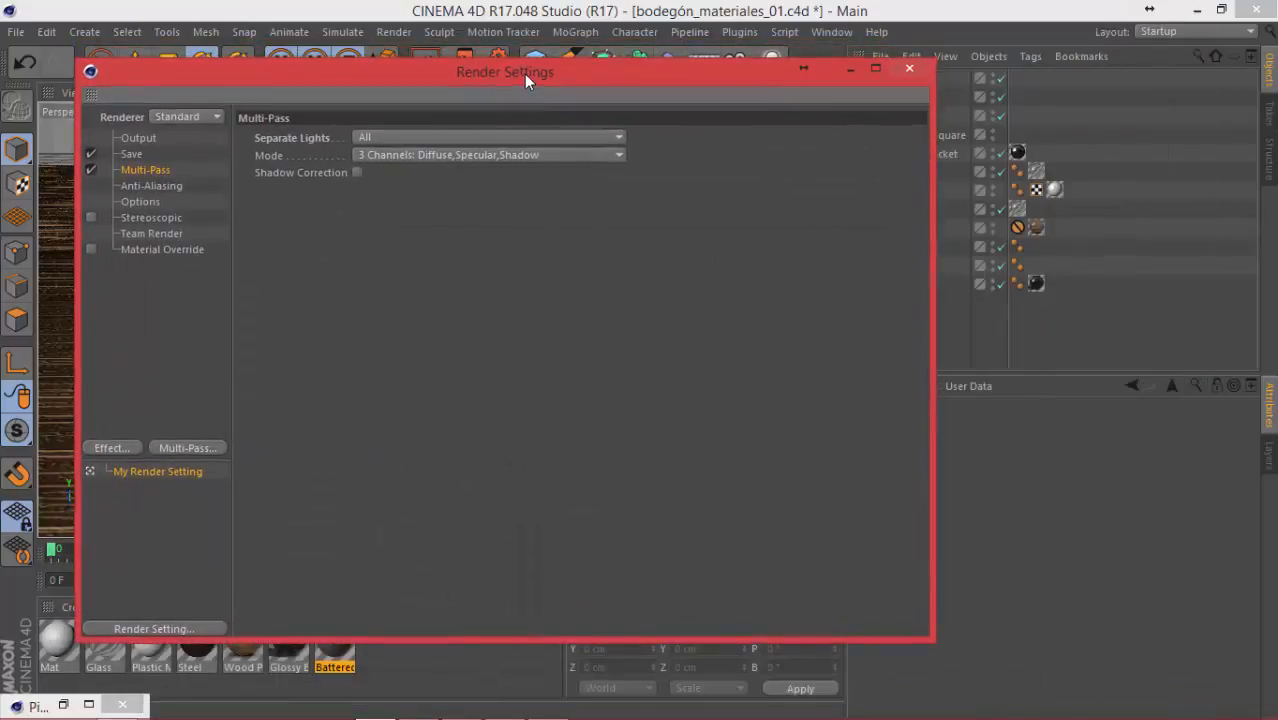
{"action": "left_click", "coordinate": [139, 138]}
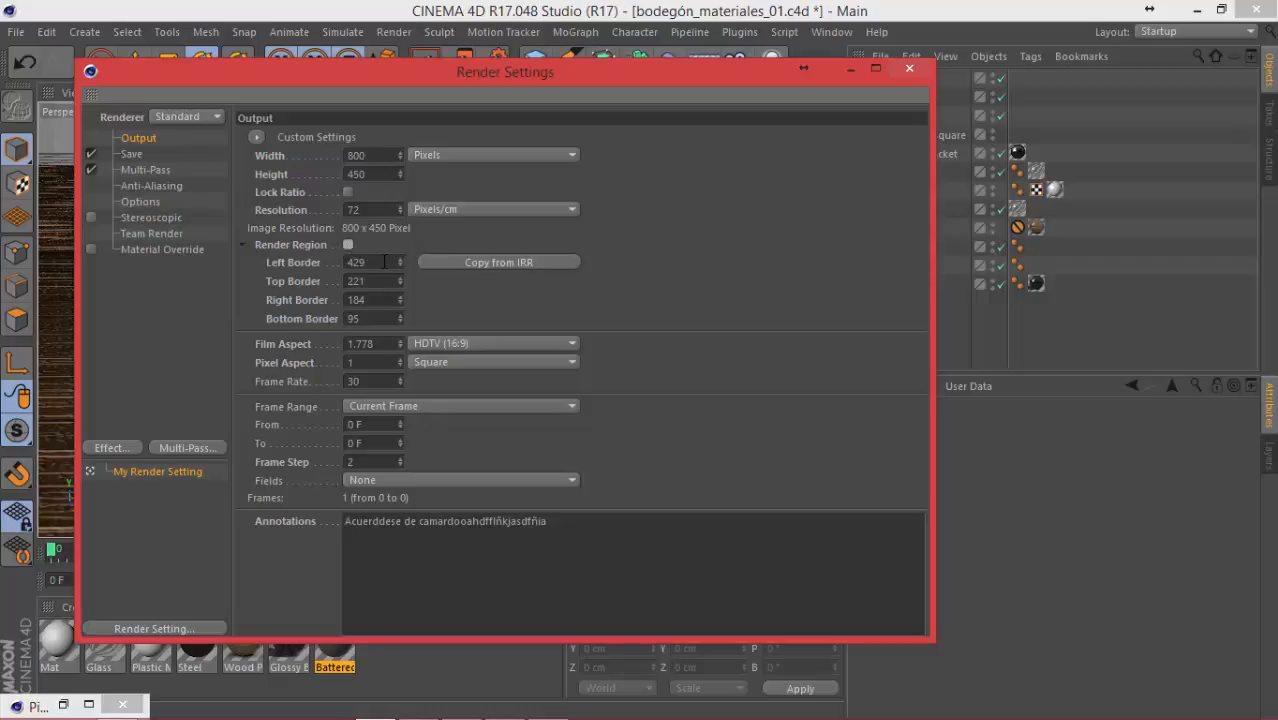
{"action": "left_click", "coordinate": [851, 73]}
{"action": "left_click", "coordinate": [462, 62]}
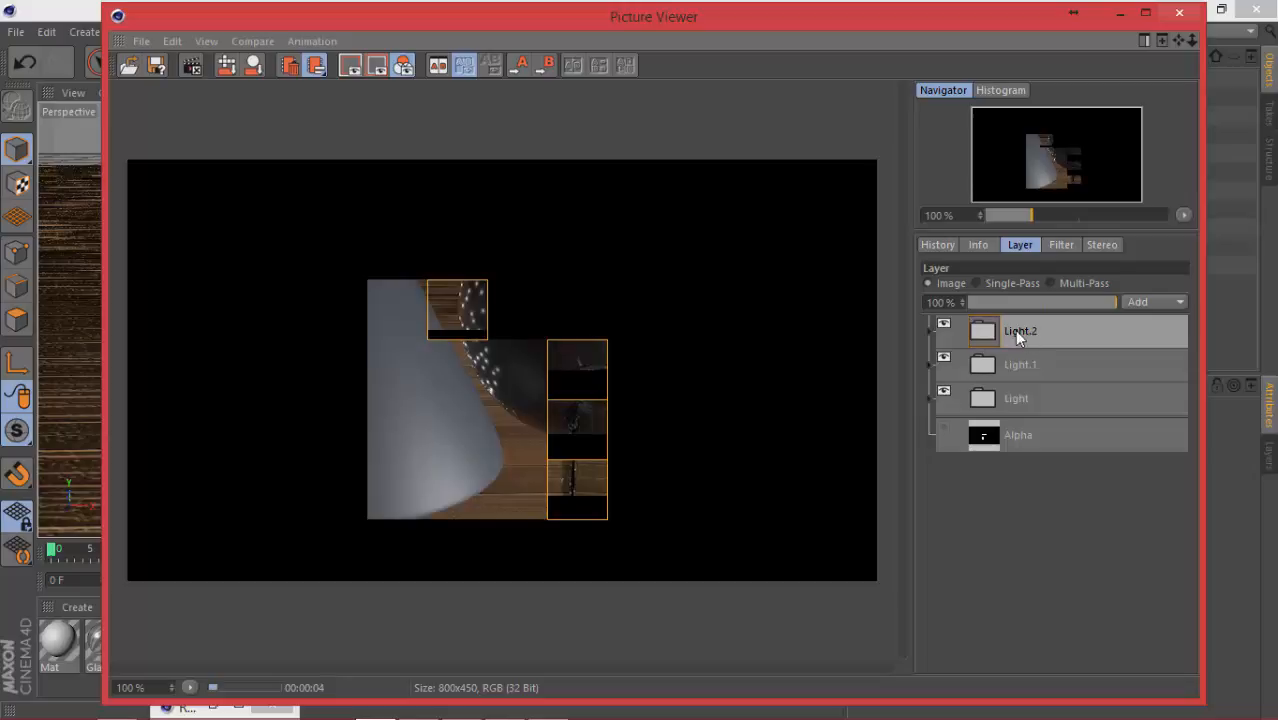
Step: Examine the render's layers, using Single-Pass display to view Light.2, Light.1, Light and Alpha, and minimize the Picture Viewer
{"action": "left_click", "coordinate": [1019, 373]}
{"action": "left_click", "coordinate": [1018, 396]}
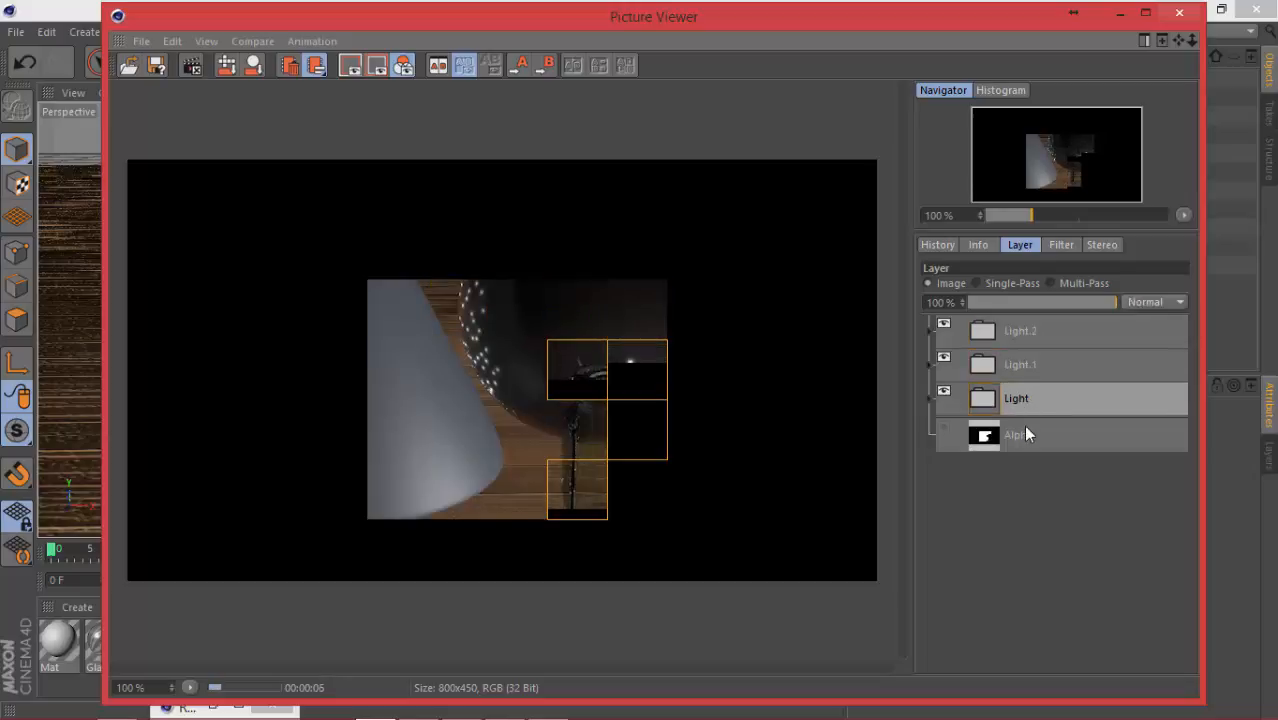
{"action": "left_click", "coordinate": [1025, 434]}
{"action": "left_click", "coordinate": [1018, 334]}
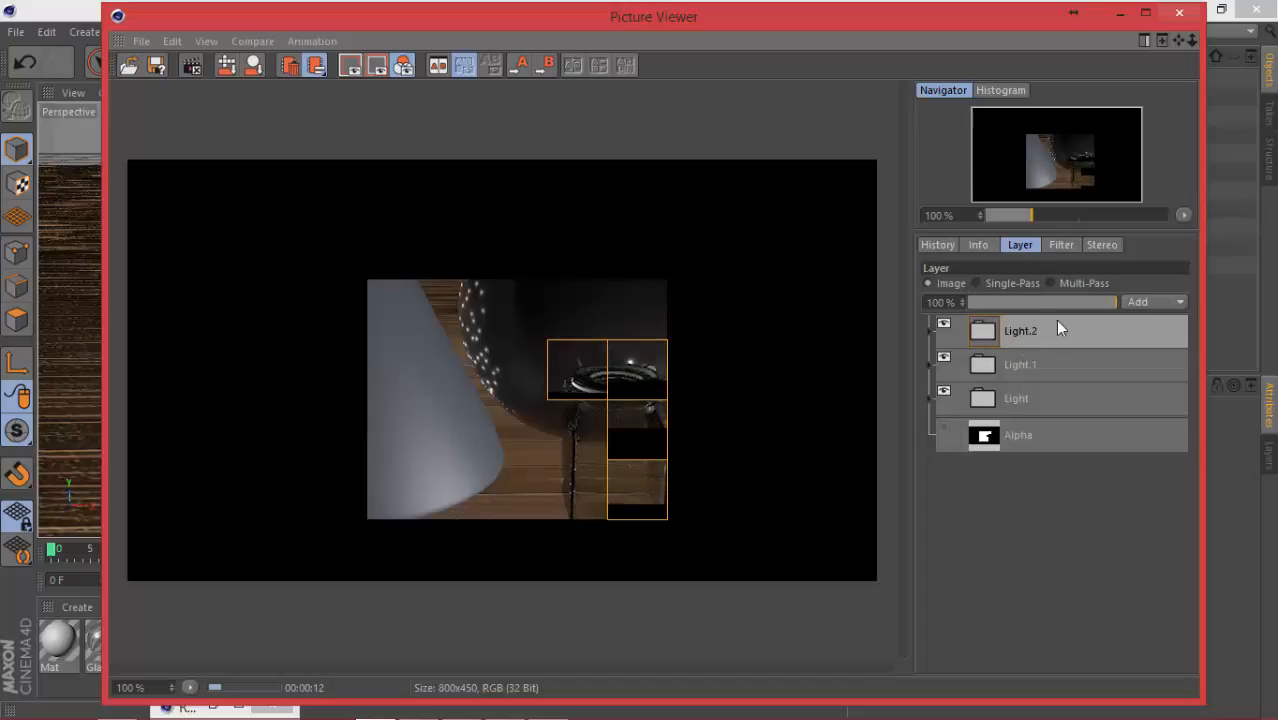
{"action": "left_click", "coordinate": [975, 284]}
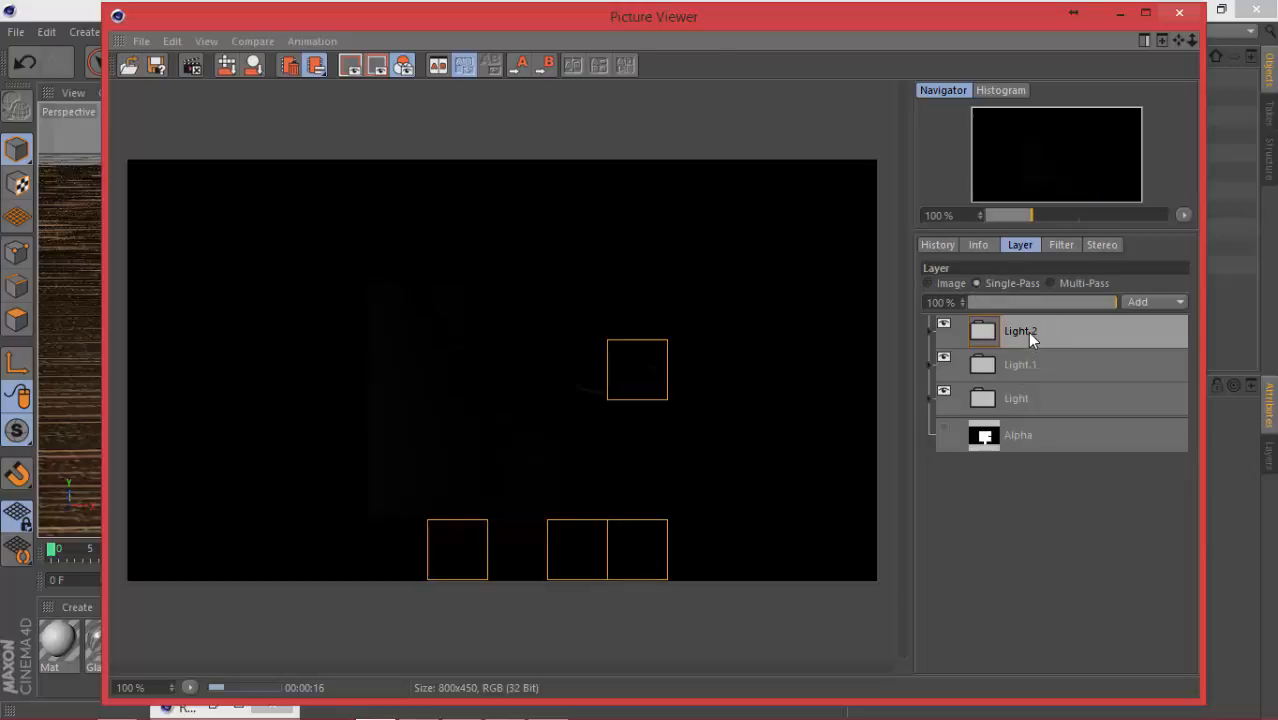
{"action": "left_click", "coordinate": [1014, 367]}
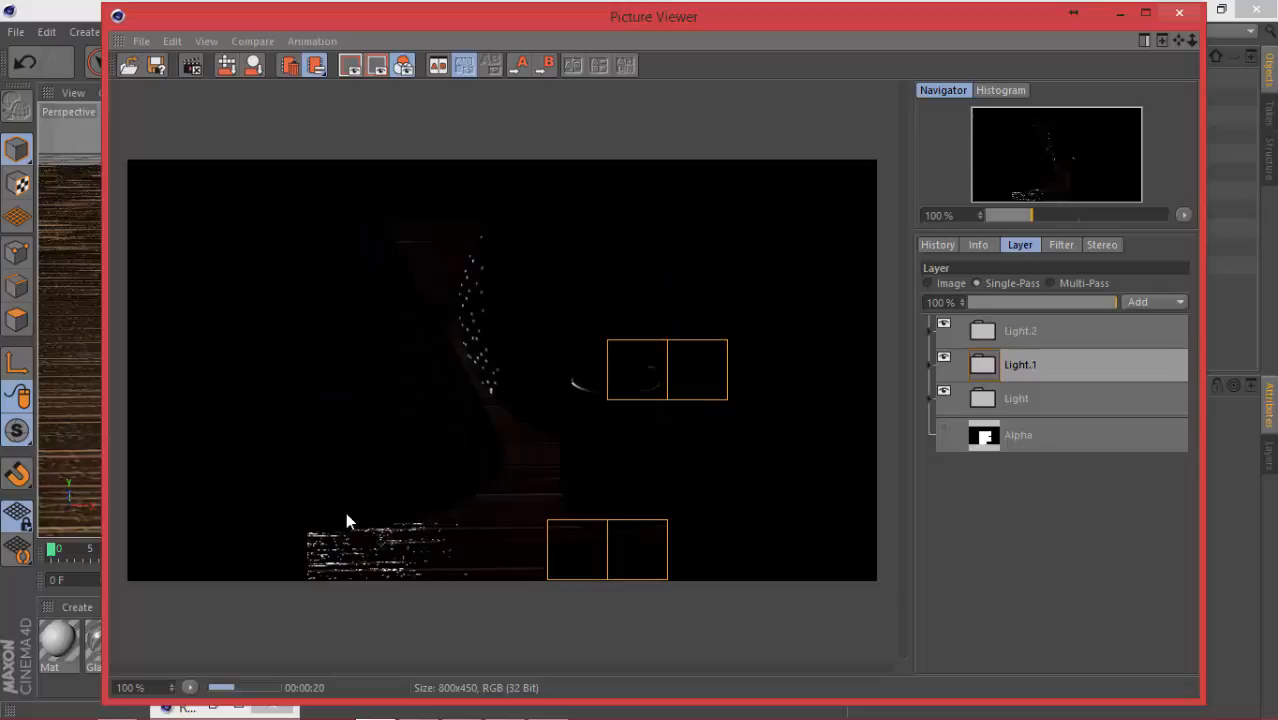
{"action": "left_click", "coordinate": [1009, 399]}
{"action": "left_click", "coordinate": [1021, 438]}
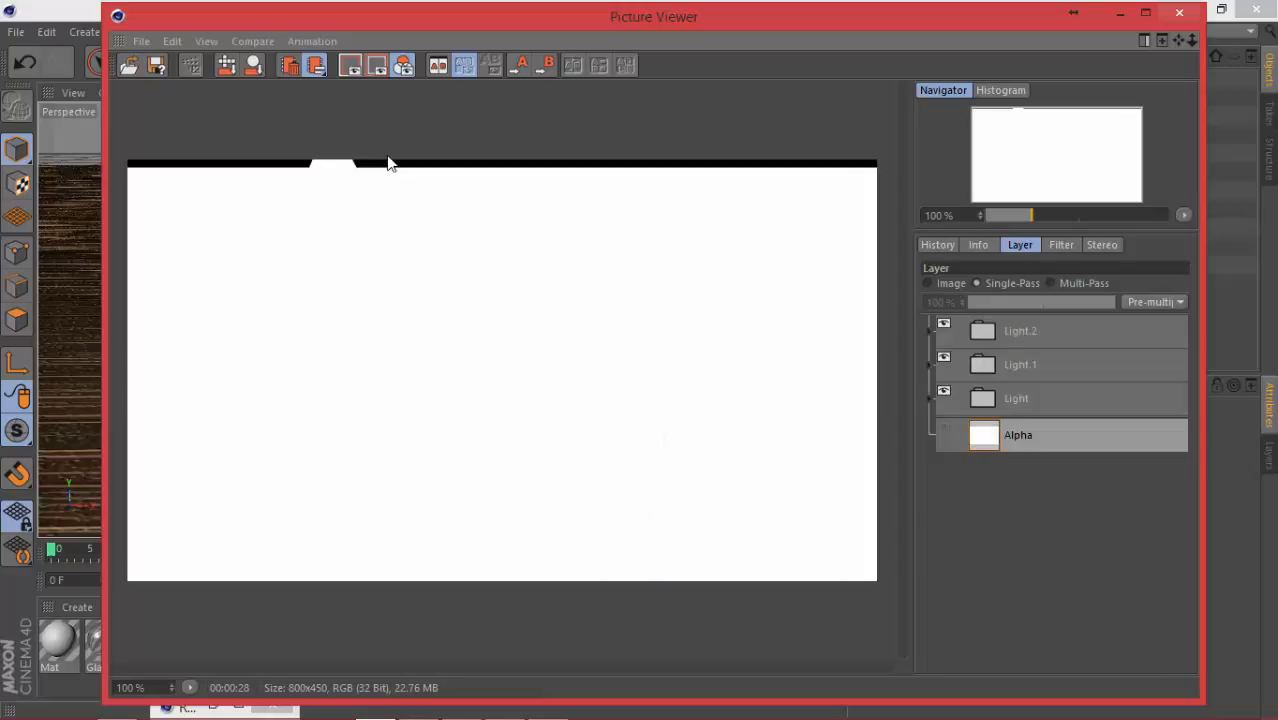
{"action": "left_click", "coordinate": [1120, 12]}
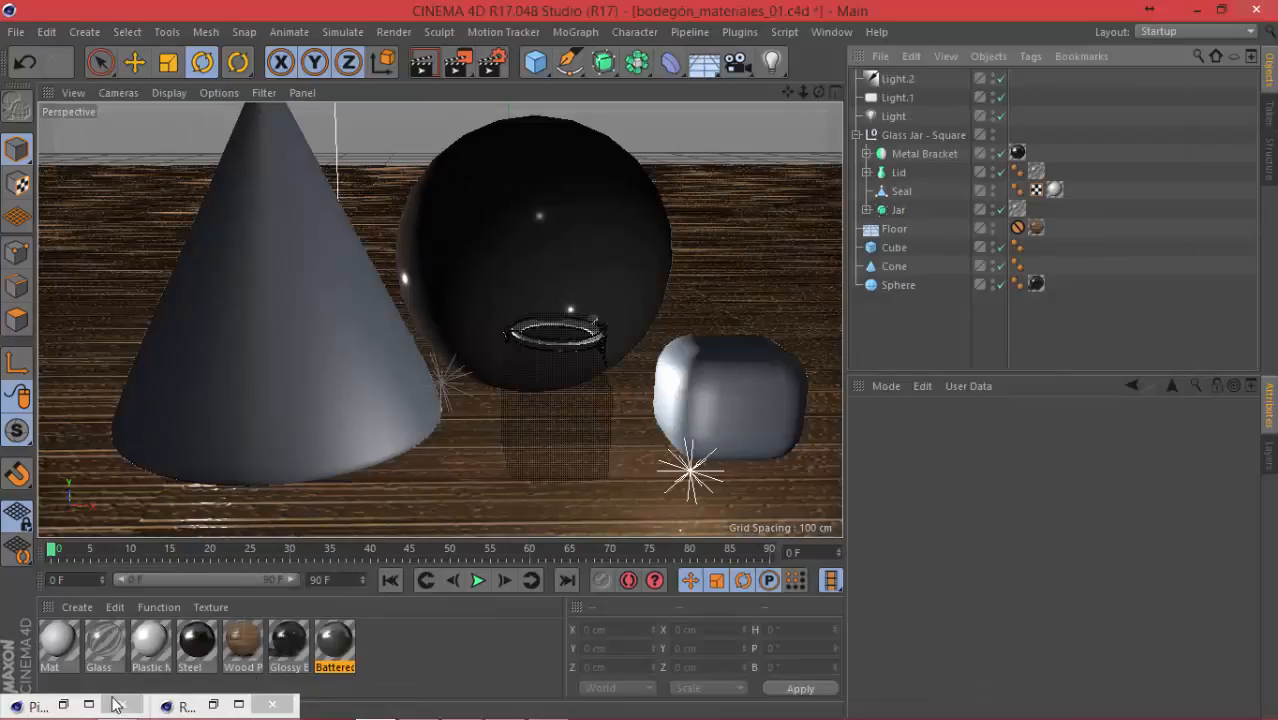
Step: Reopen the Picture Viewer, recheck the Light.2, Light.1 and Alpha passes, and return to the full Image display with the render history
{"action": "left_click", "coordinate": [212, 705]}
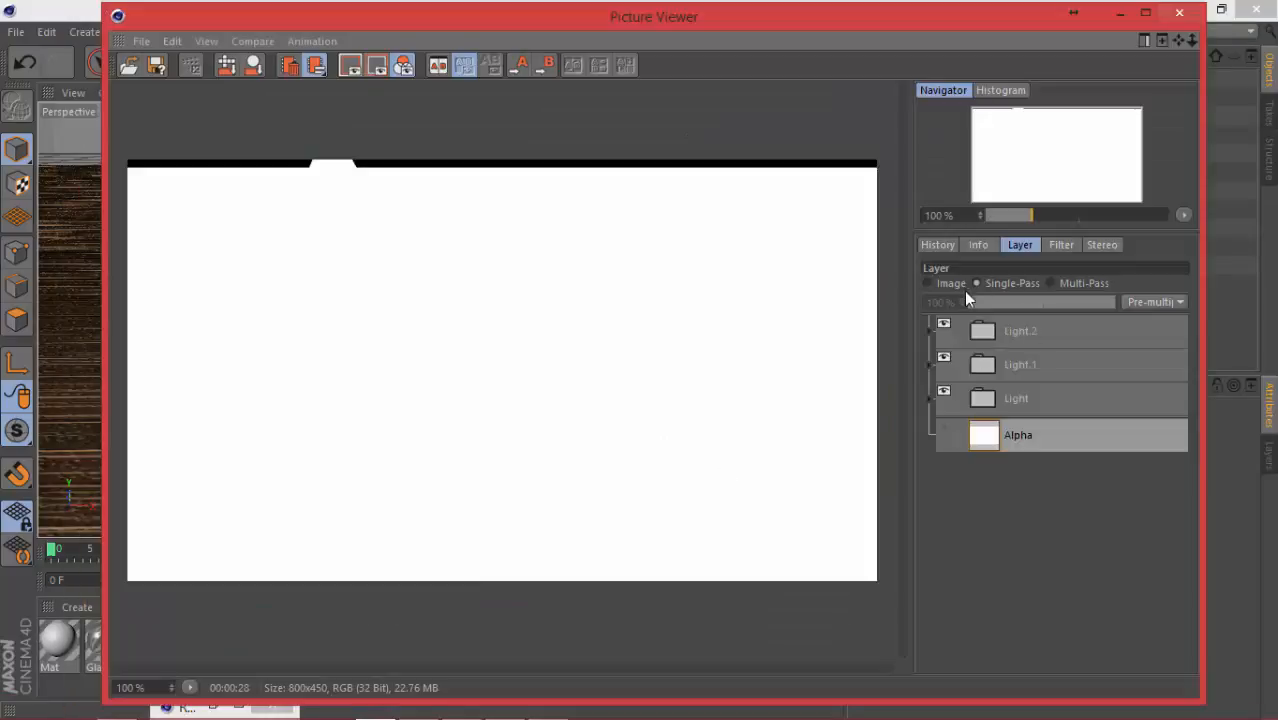
{"action": "left_click", "coordinate": [1004, 331]}
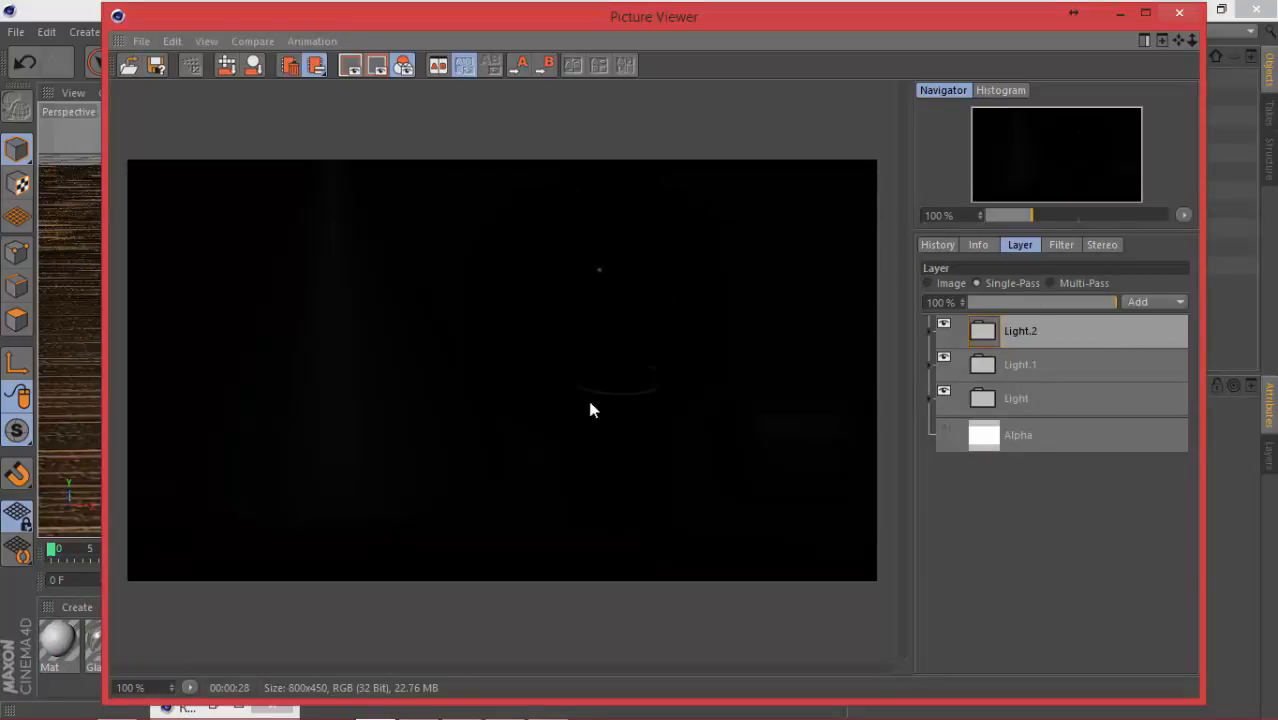
{"action": "left_click", "coordinate": [1023, 366]}
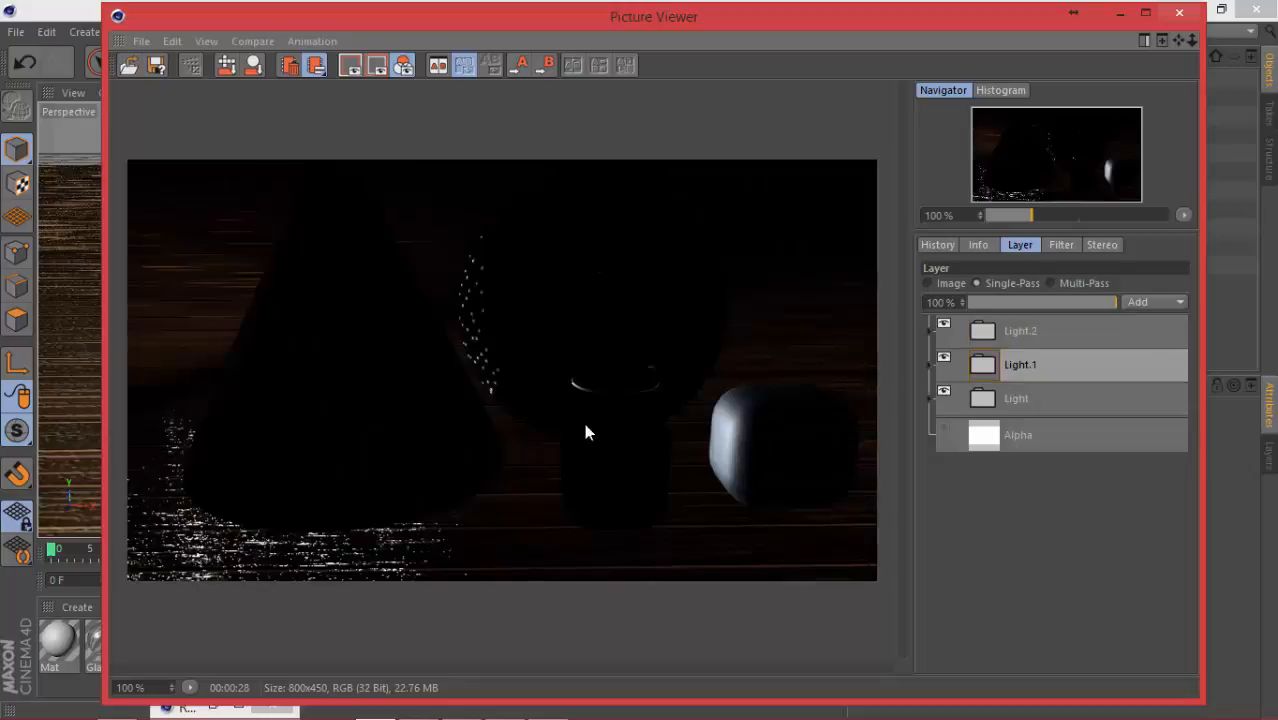
{"action": "left_click", "coordinate": [1022, 437]}
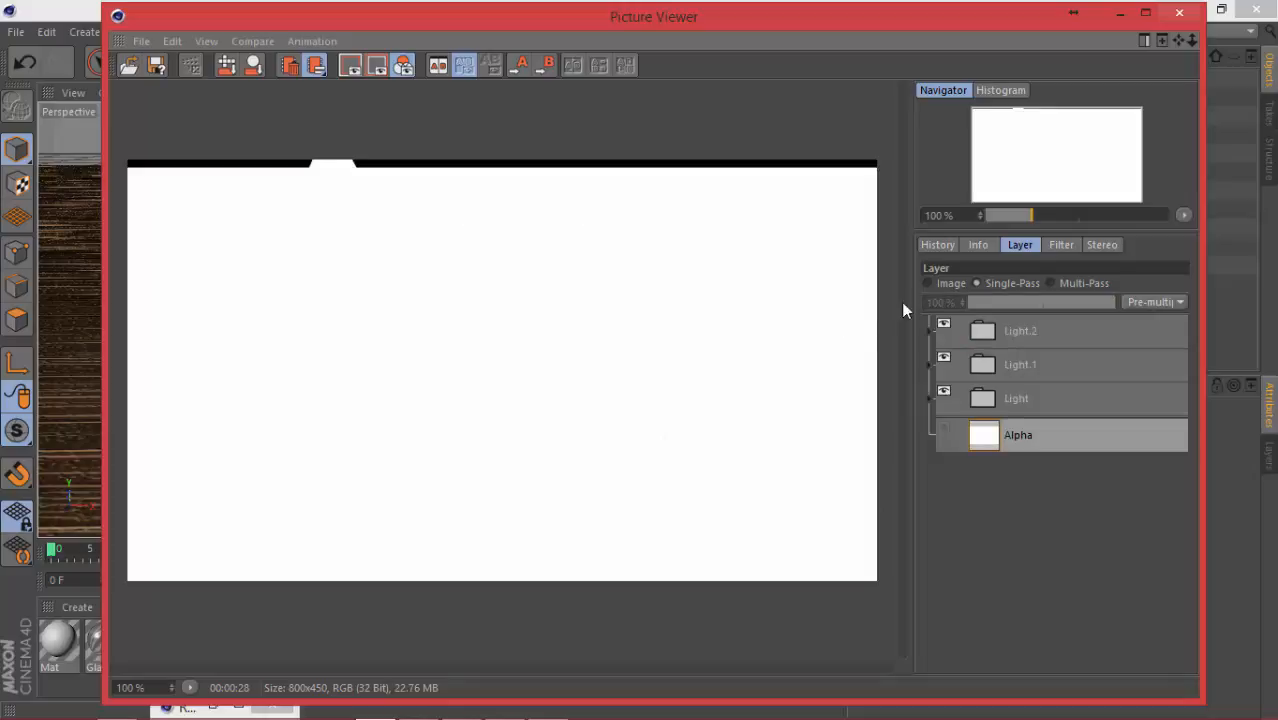
{"action": "left_click", "coordinate": [929, 283]}
{"action": "left_click", "coordinate": [938, 245]}
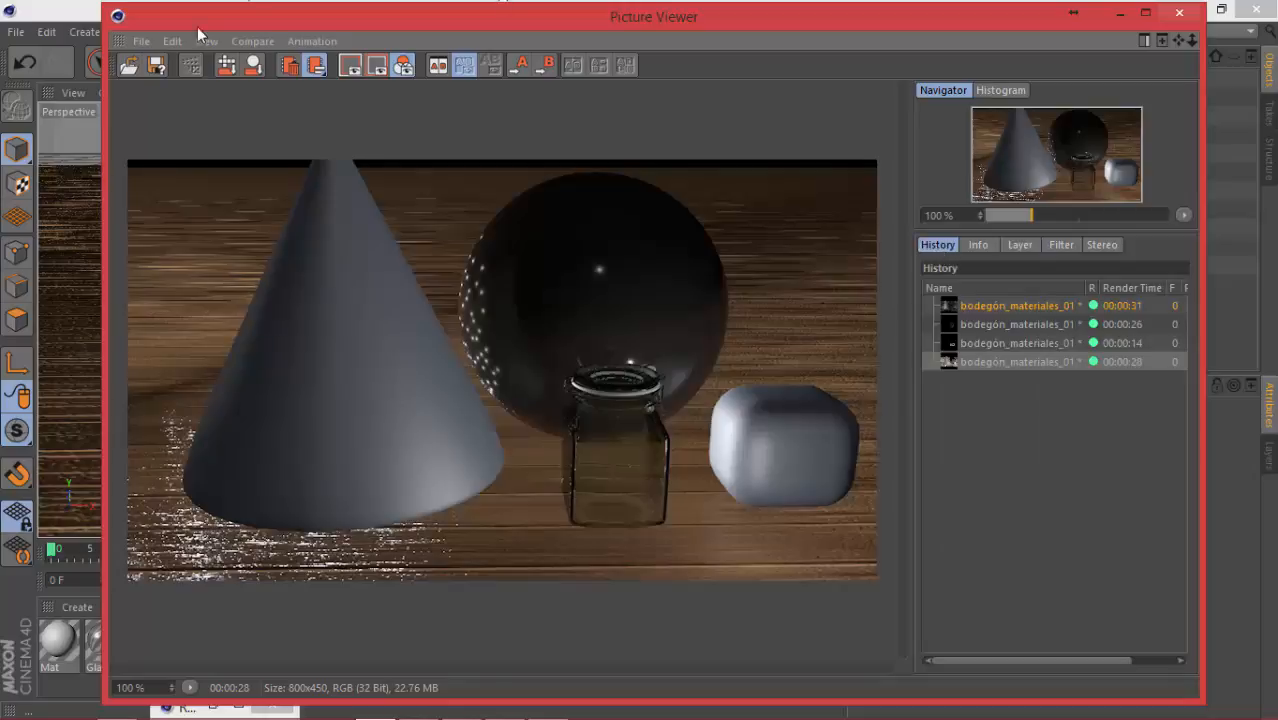
Step: Set the regular image's save file to Tutorial_render_01 in the renderOutput folder
{"action": "left_click", "coordinate": [1119, 13]}
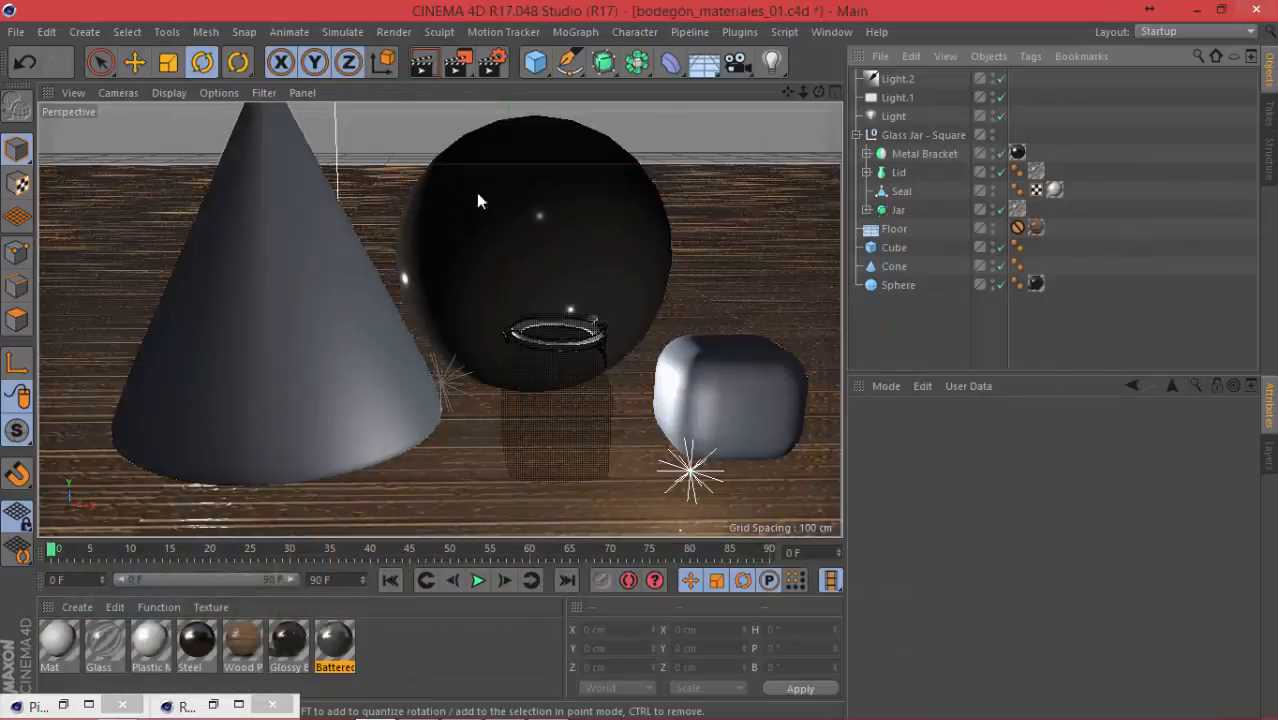
{"action": "left_click", "coordinate": [489, 64]}
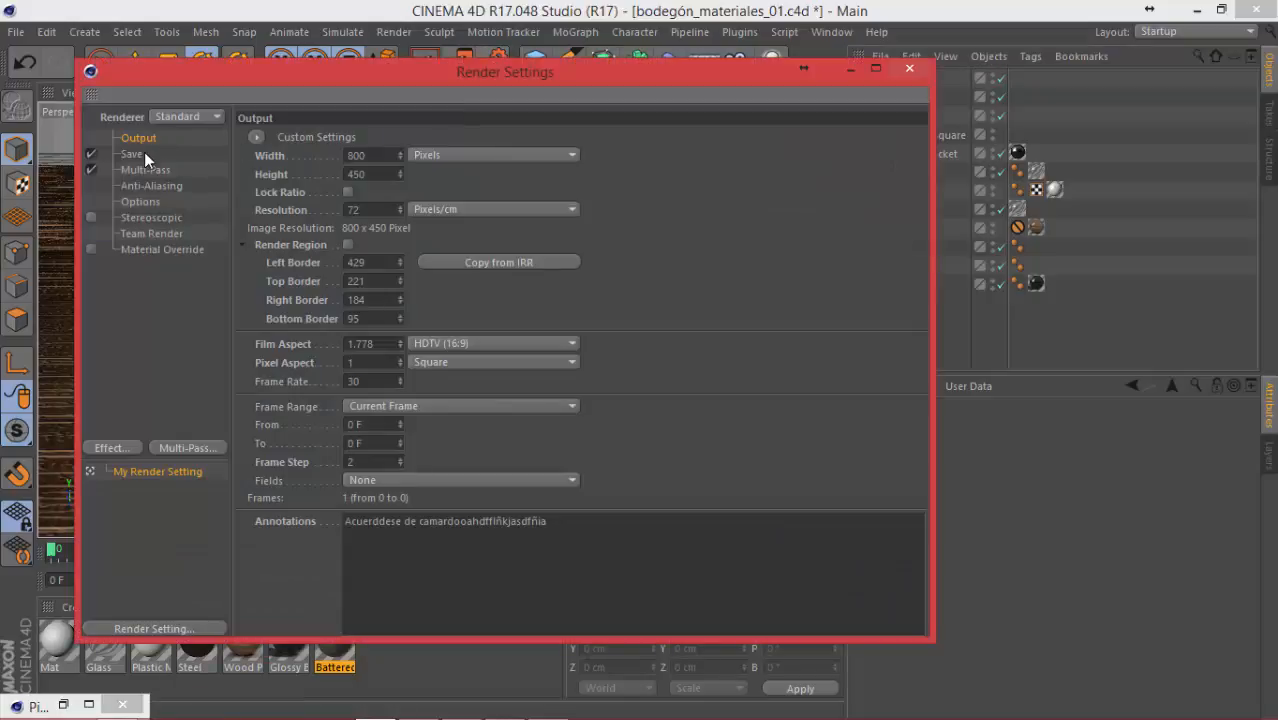
{"action": "left_click", "coordinate": [137, 155]}
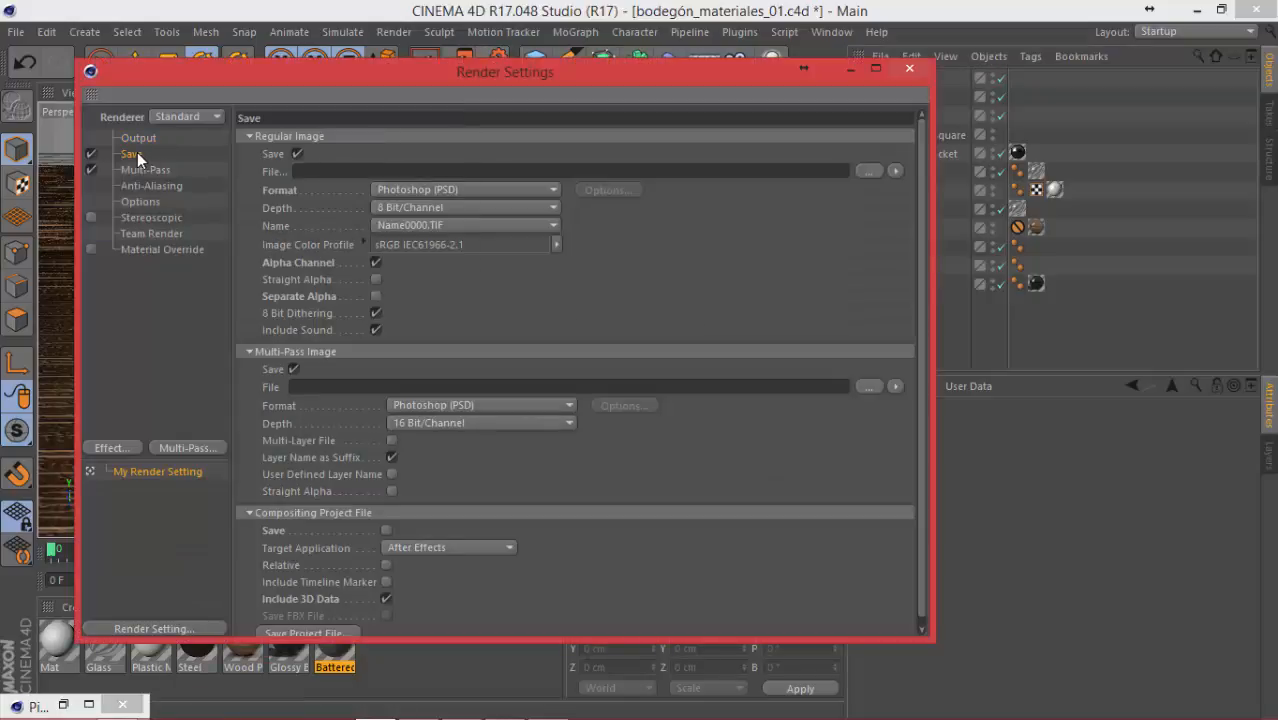
{"action": "left_click", "coordinate": [867, 171]}
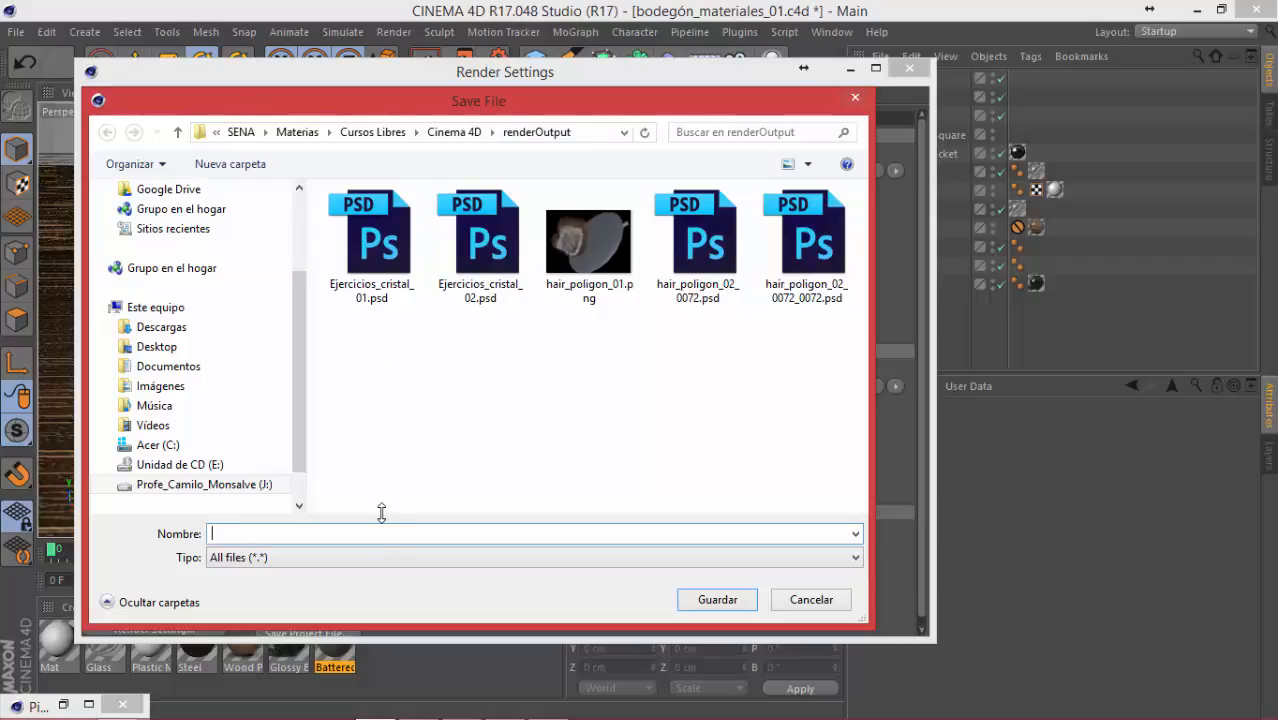
{"action": "type", "text": "Tuti"}
{"action": "type", "text": "orial"}
{"action": "type", "text": "_render_"}
{"action": "type", "text": "01"}
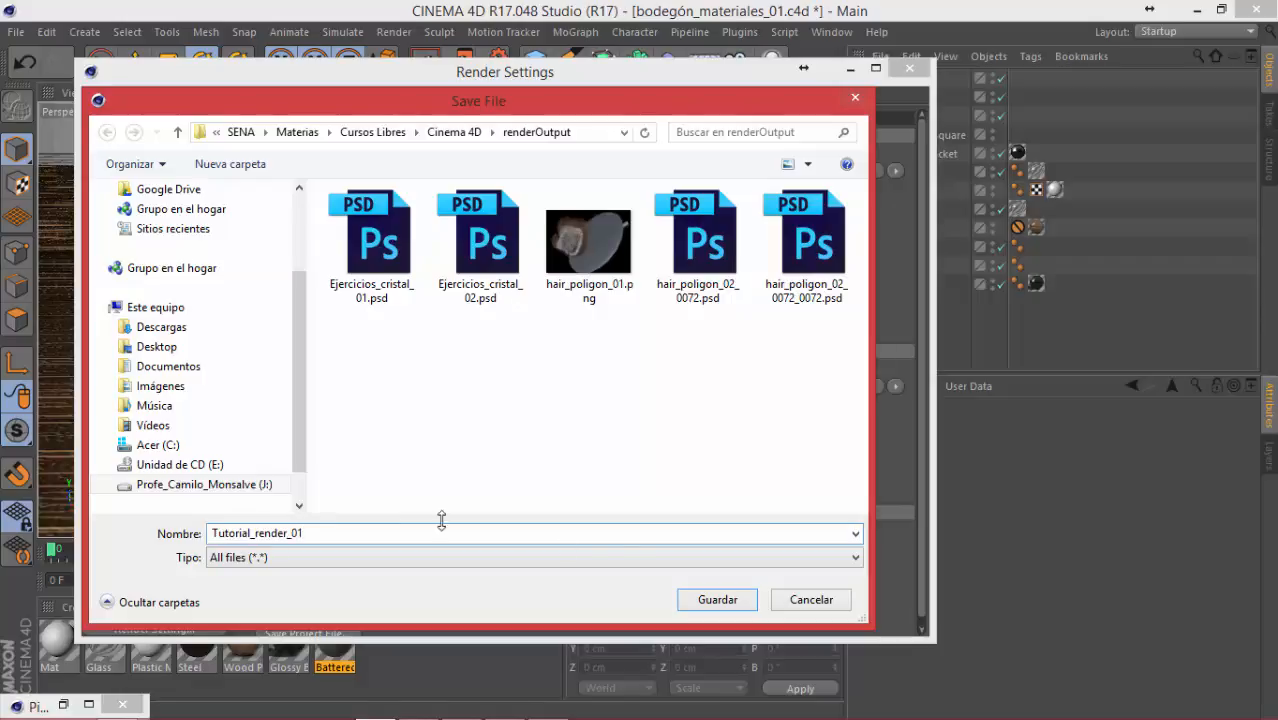
{"action": "left_click", "coordinate": [715, 602]}
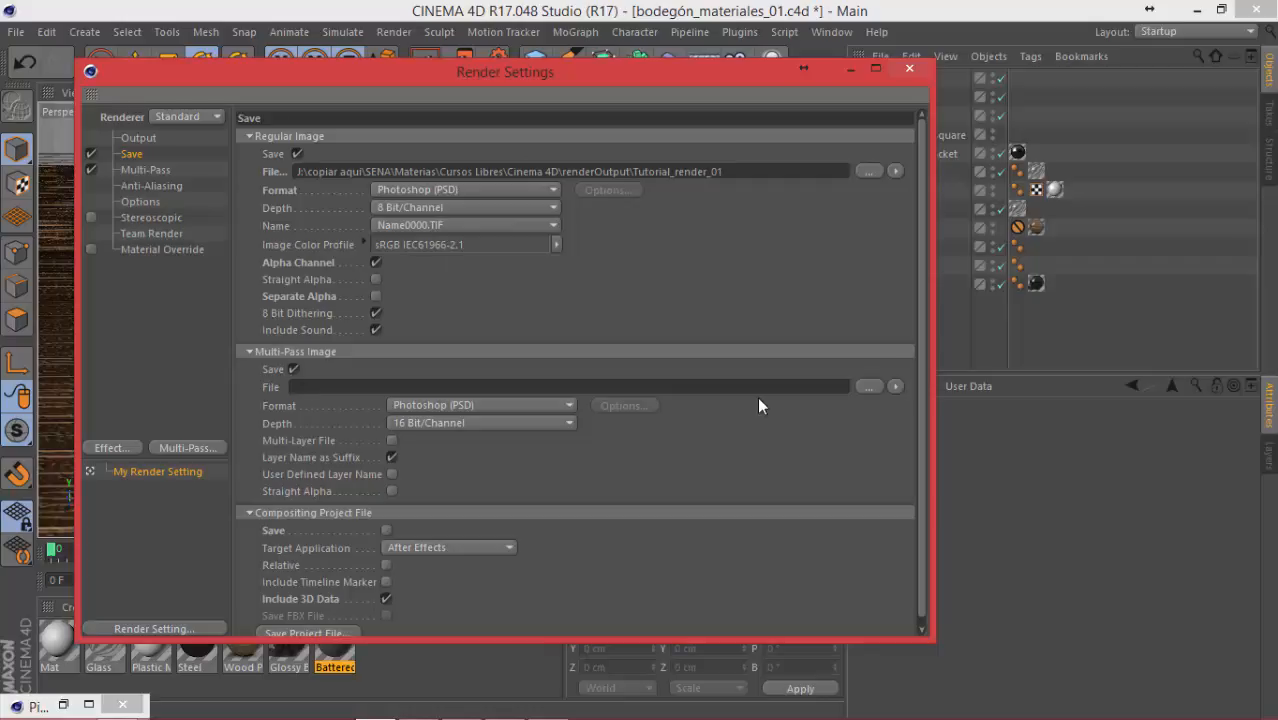
Step: Choose a location for the multi-pass image file by creating and opening a new Tutorial_render_pases folder inside renderOutput
{"action": "left_click", "coordinate": [324, 388]}
{"action": "left_click", "coordinate": [869, 386]}
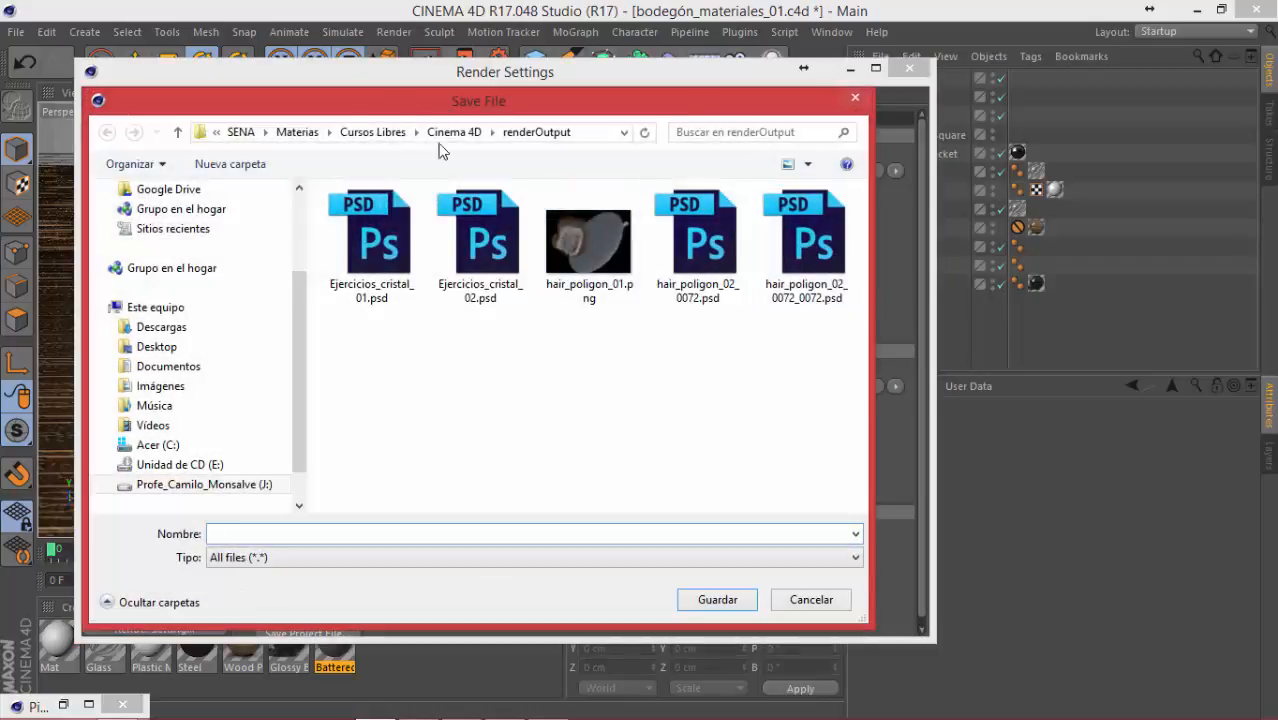
{"action": "left_click", "coordinate": [251, 168]}
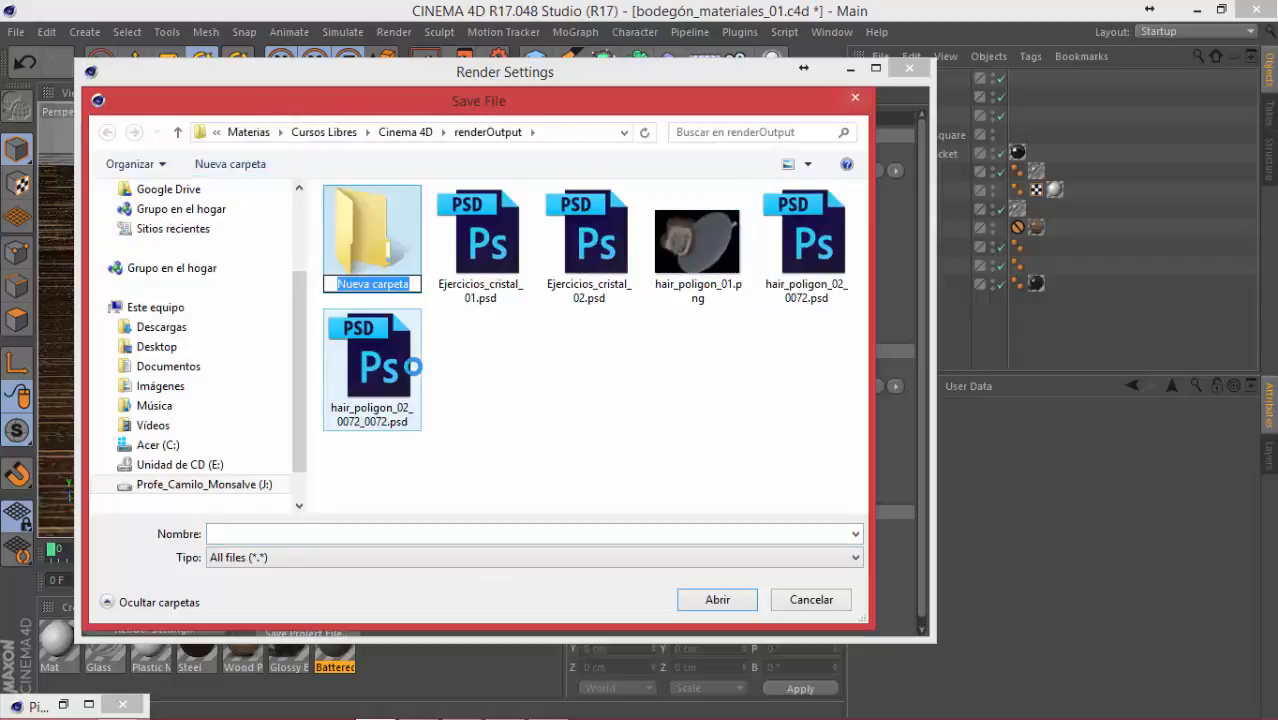
{"action": "type", "text": "Tutor"}
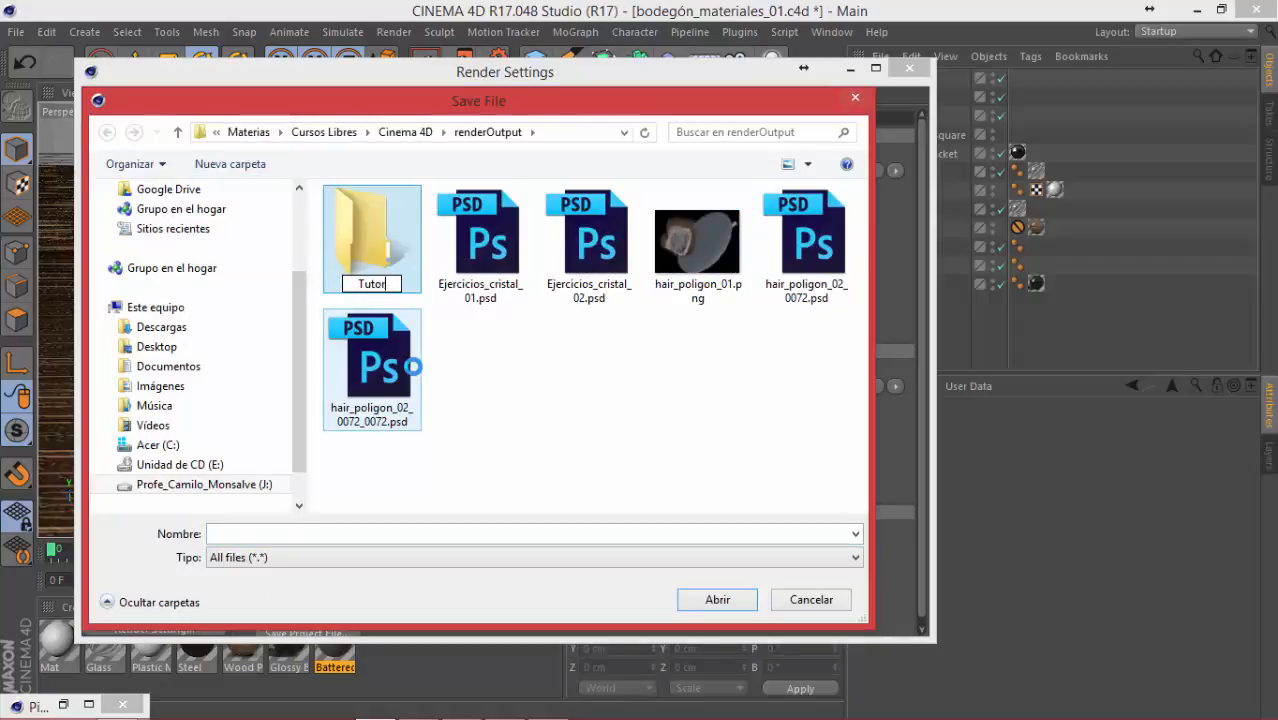
{"action": "type", "text": "ial_render_"}
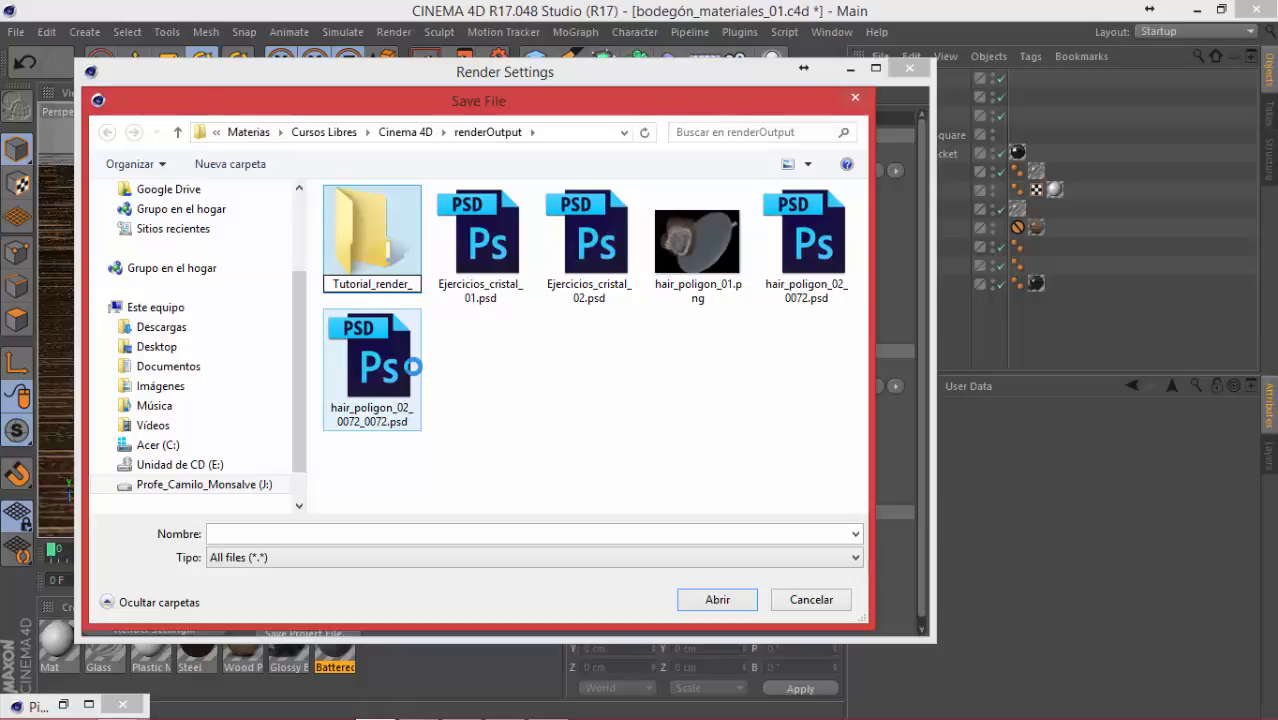
{"action": "type", "text": "pases"}
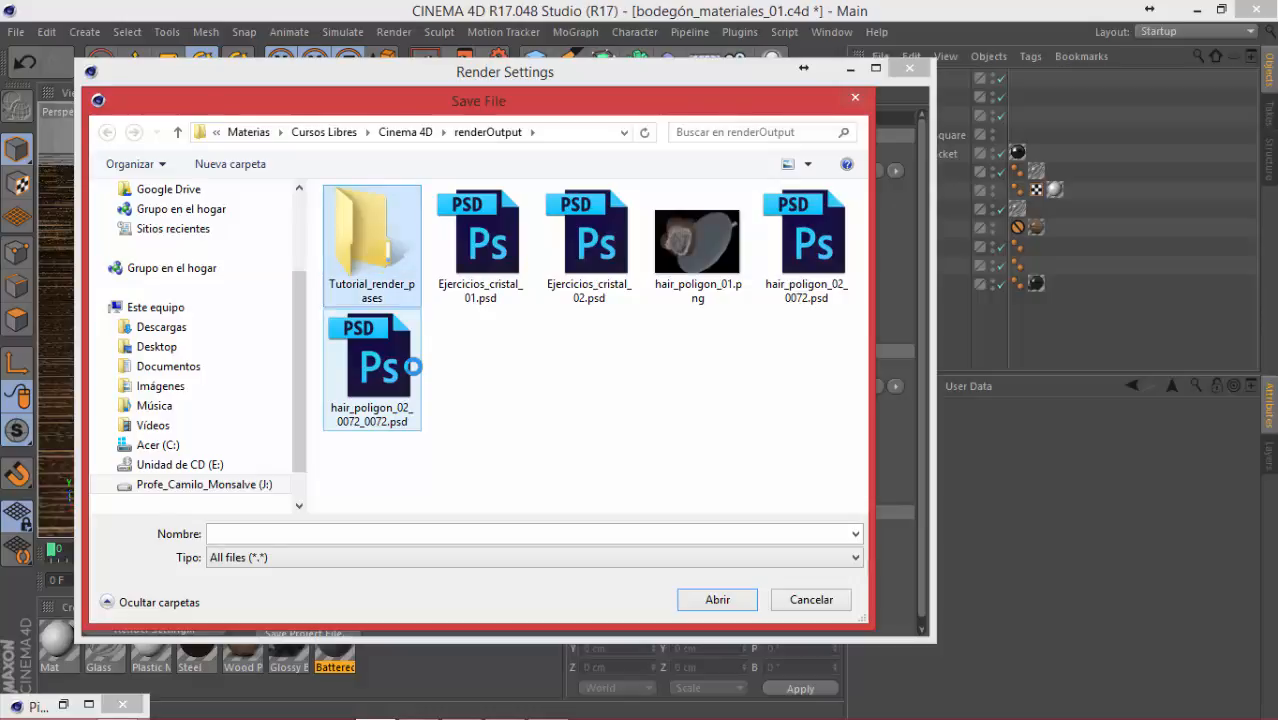
{"action": "double_click", "coordinate": [372, 242]}
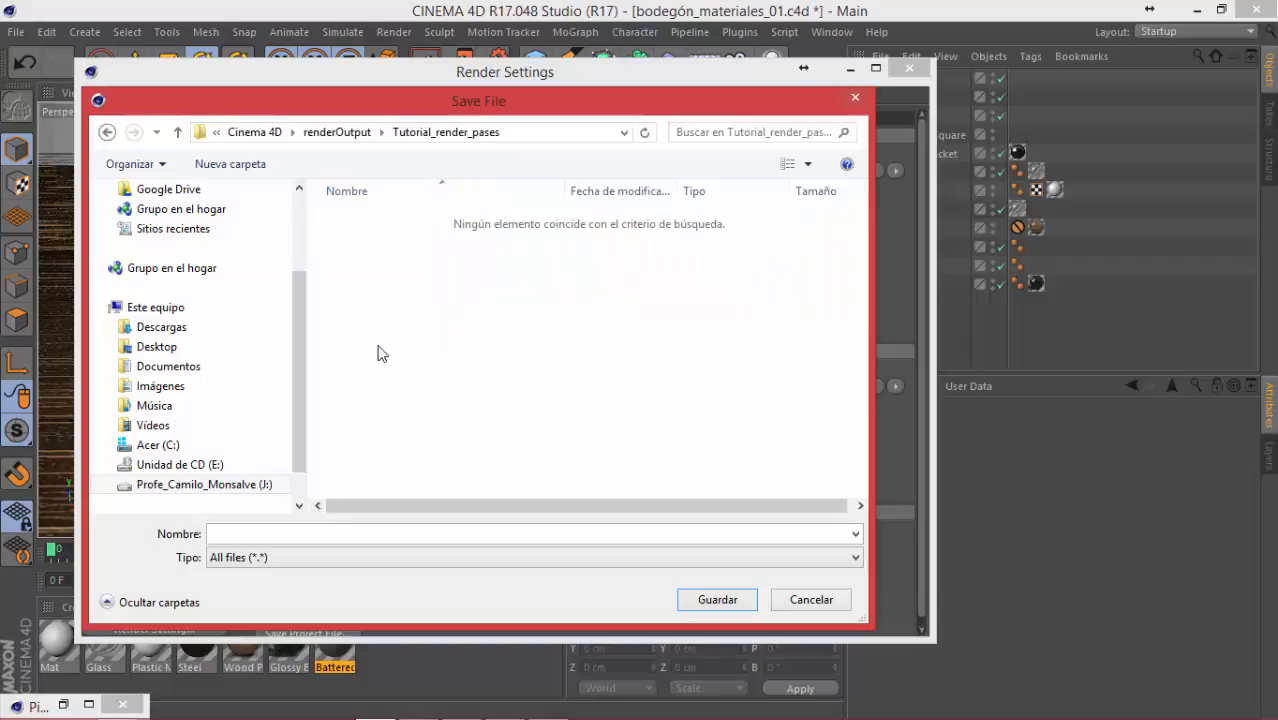
Step: Name the multi-pass image file tutorial_render_pases_ and save it in the open folder
{"action": "left_click", "coordinate": [304, 531]}
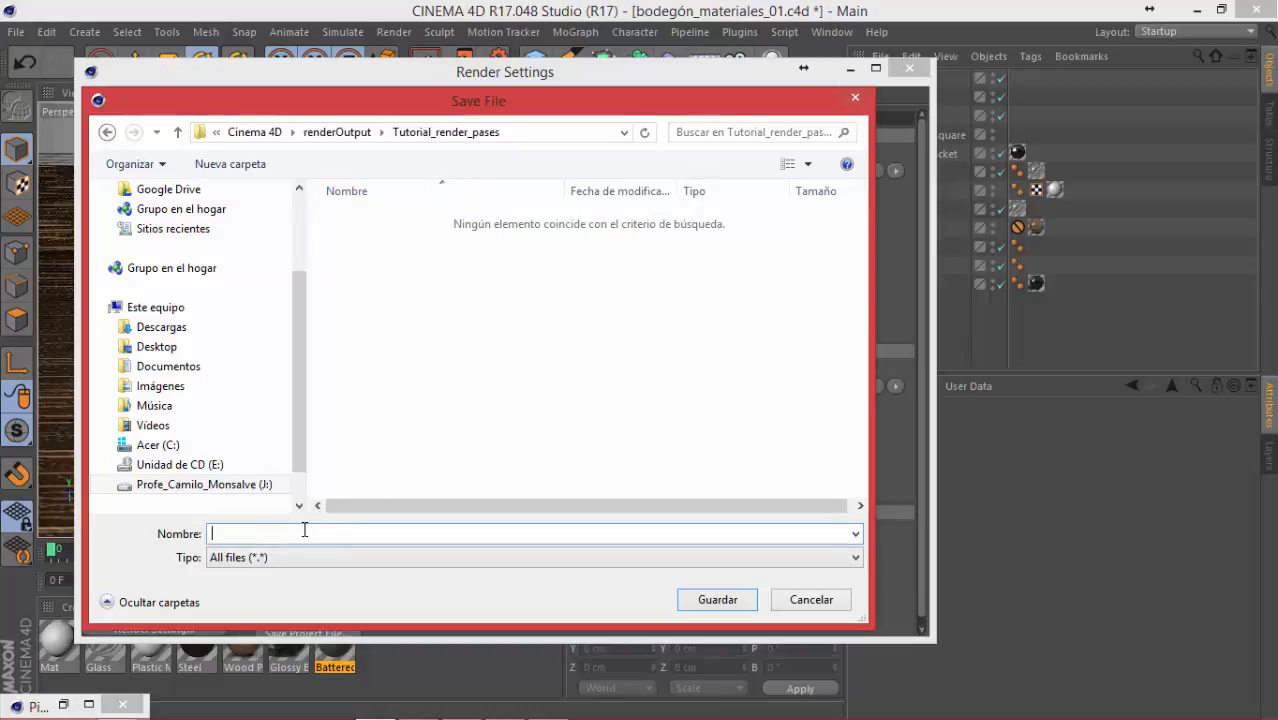
{"action": "type", "text": "tutorial_render_pases_"}
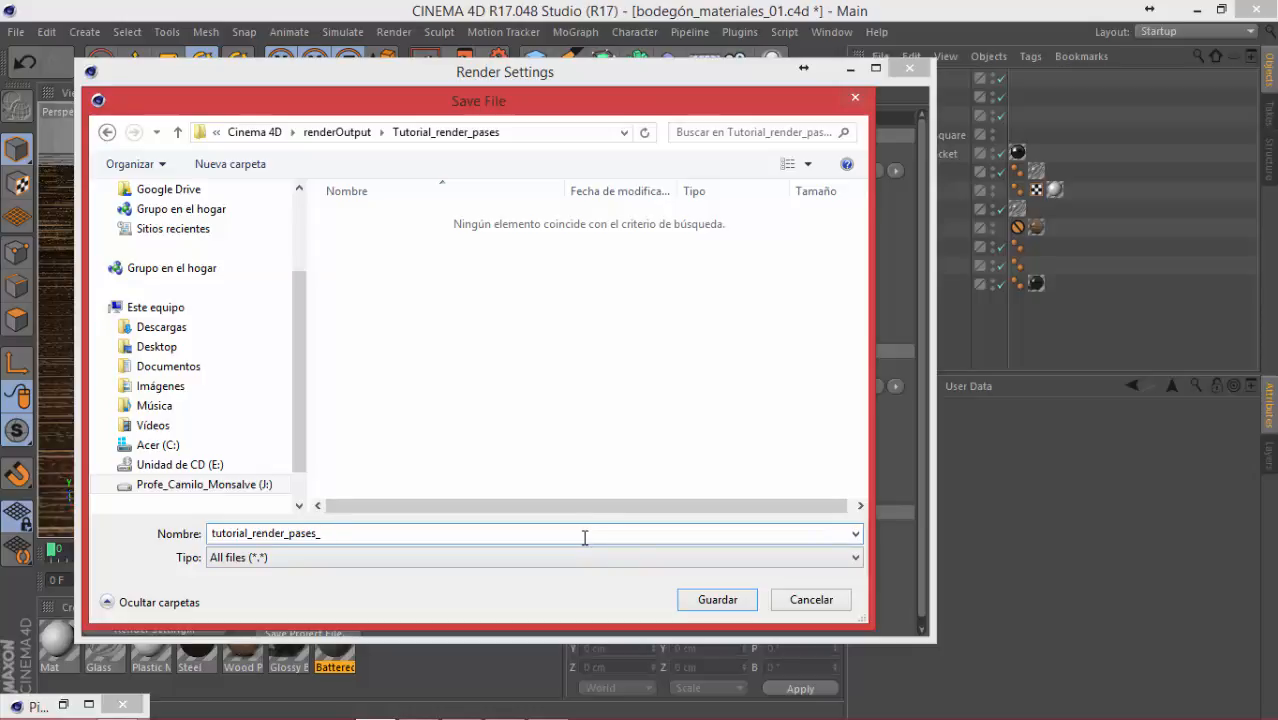
{"action": "left_click", "coordinate": [712, 596]}
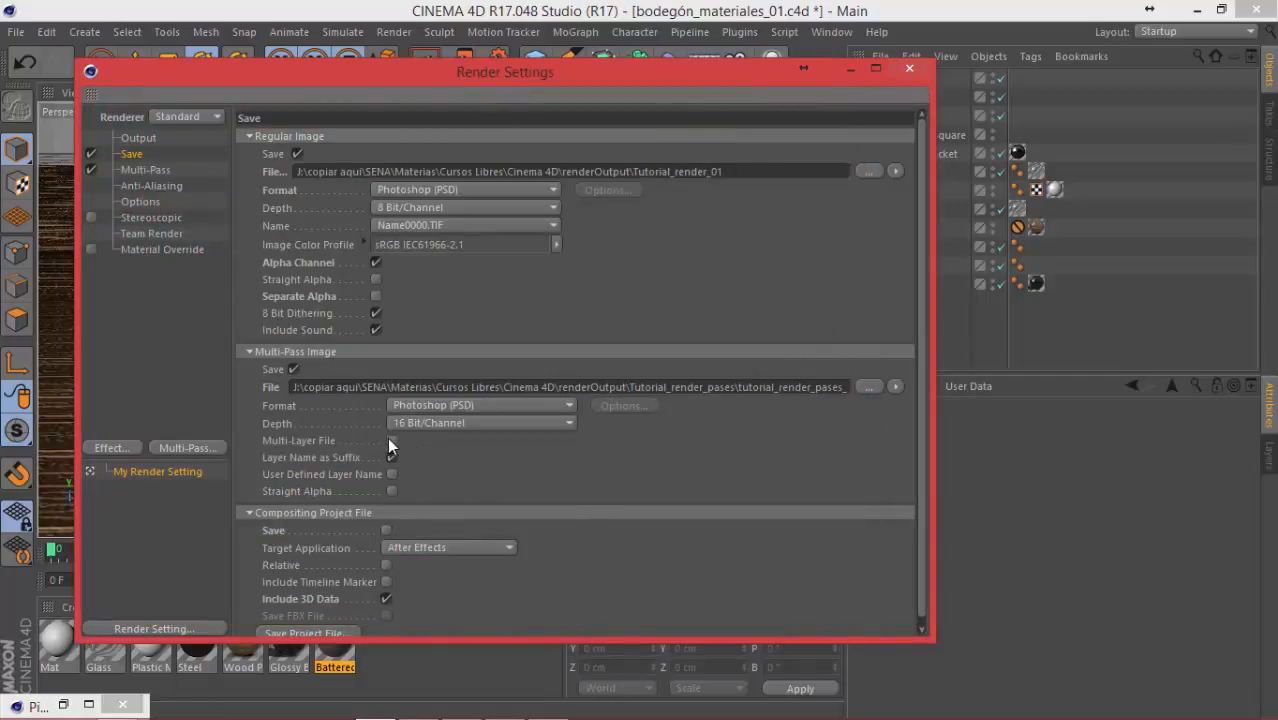
Step: Set the multi-pass image depth to 8 Bit/Channel and enable Multi-Layer File
{"action": "left_click", "coordinate": [432, 423]}
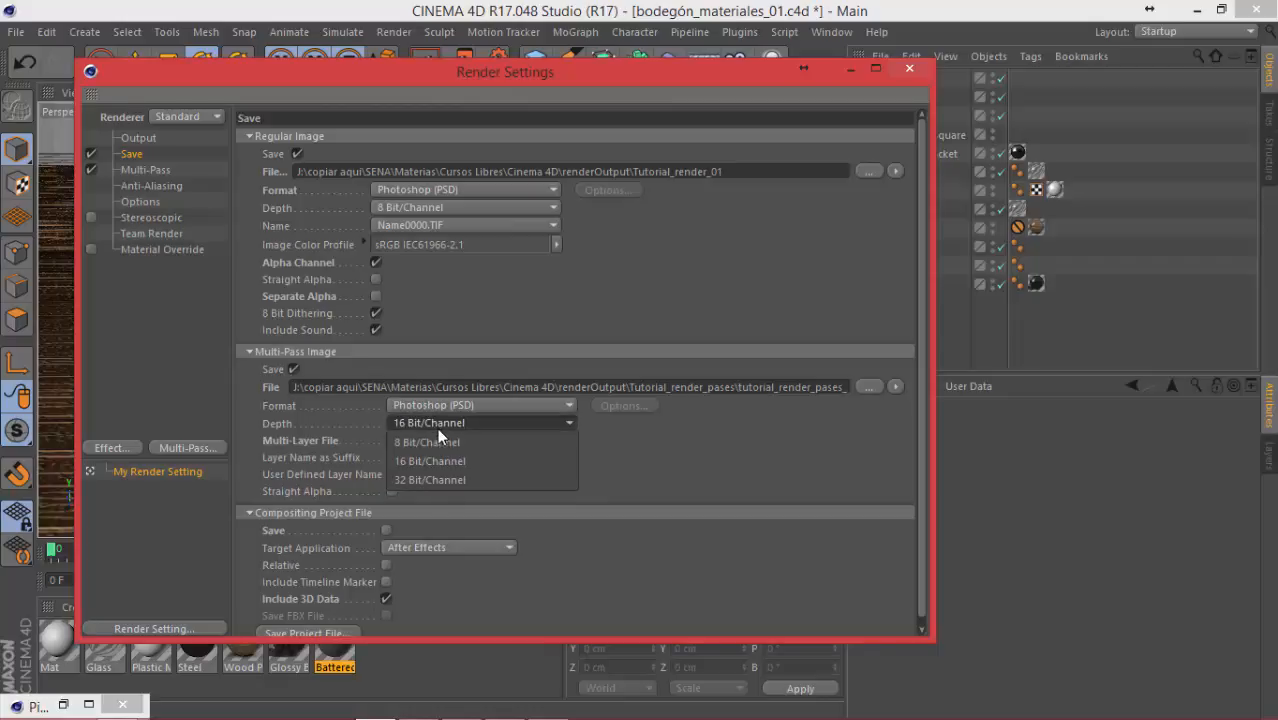
{"action": "left_click", "coordinate": [437, 442]}
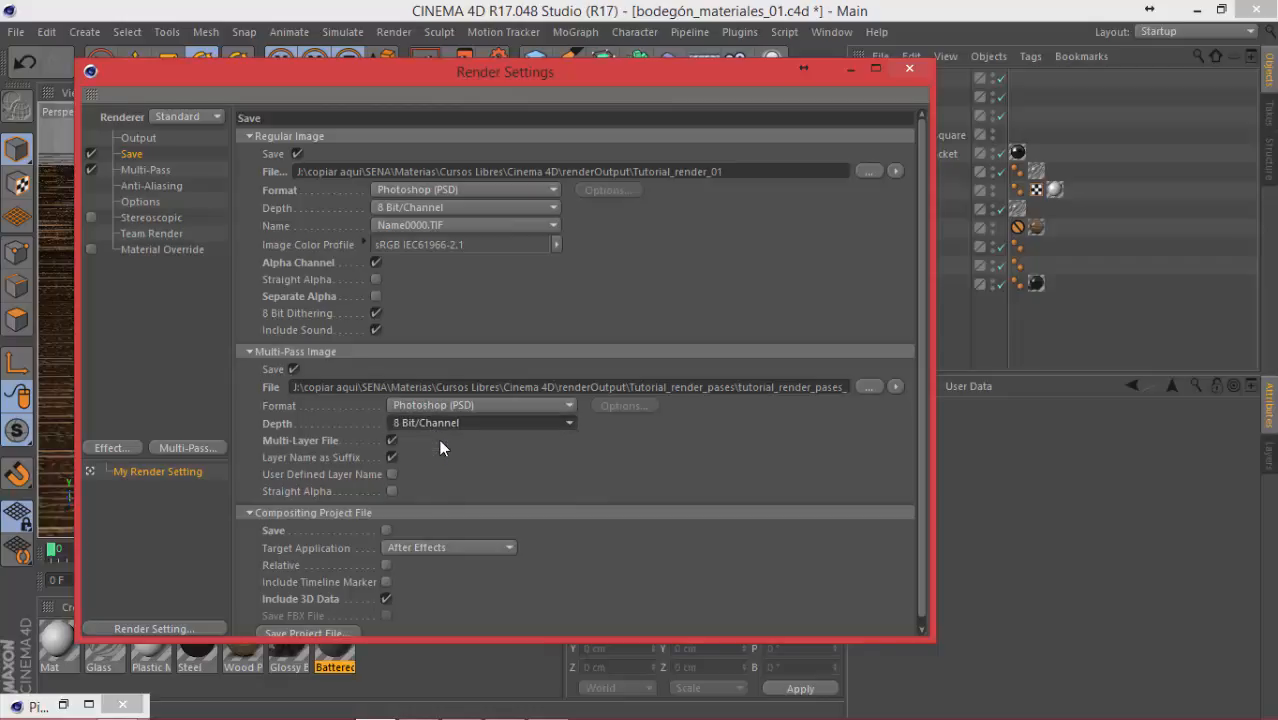
{"action": "left_click", "coordinate": [390, 440]}
Step: Render the scene to the Picture Viewer and select the new tutorial_render_pases_.psd render in the history
{"action": "left_click_drag", "start_coordinate": [466, 75], "coordinate": [464, 100]}
{"action": "left_click", "coordinate": [464, 64]}
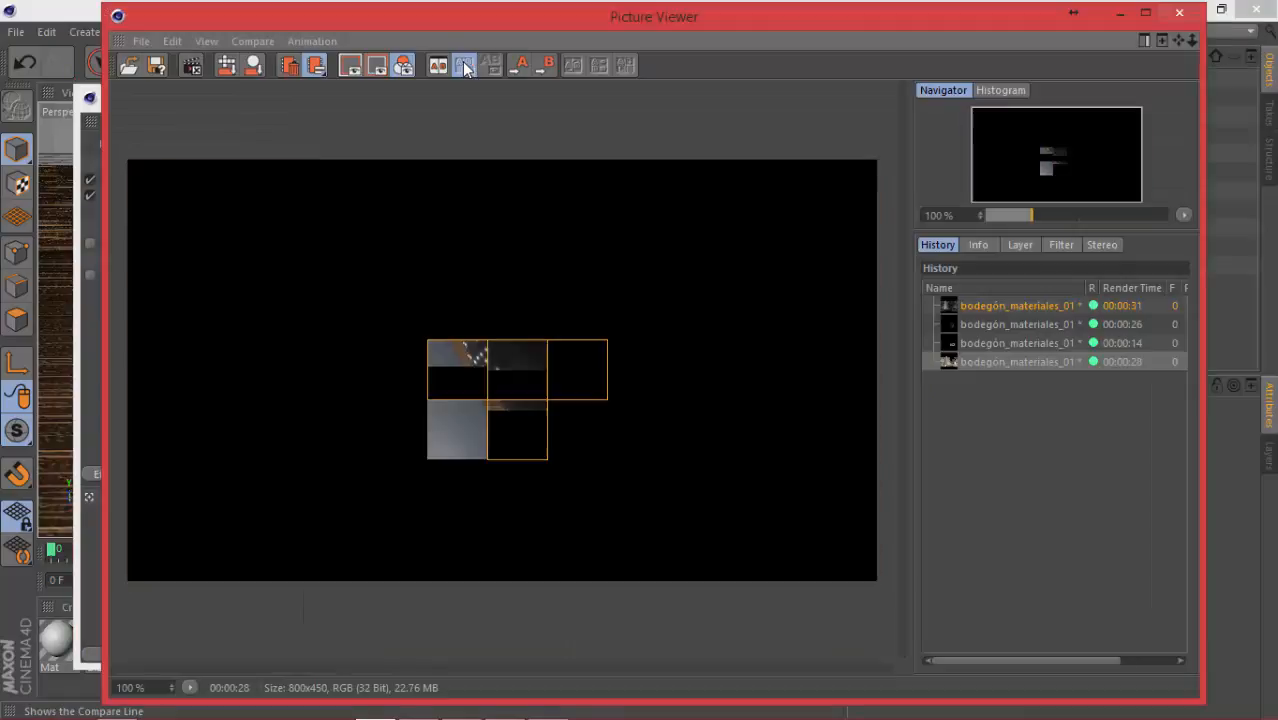
{"action": "left_click", "coordinate": [997, 362]}
{"action": "left_click", "coordinate": [989, 379]}
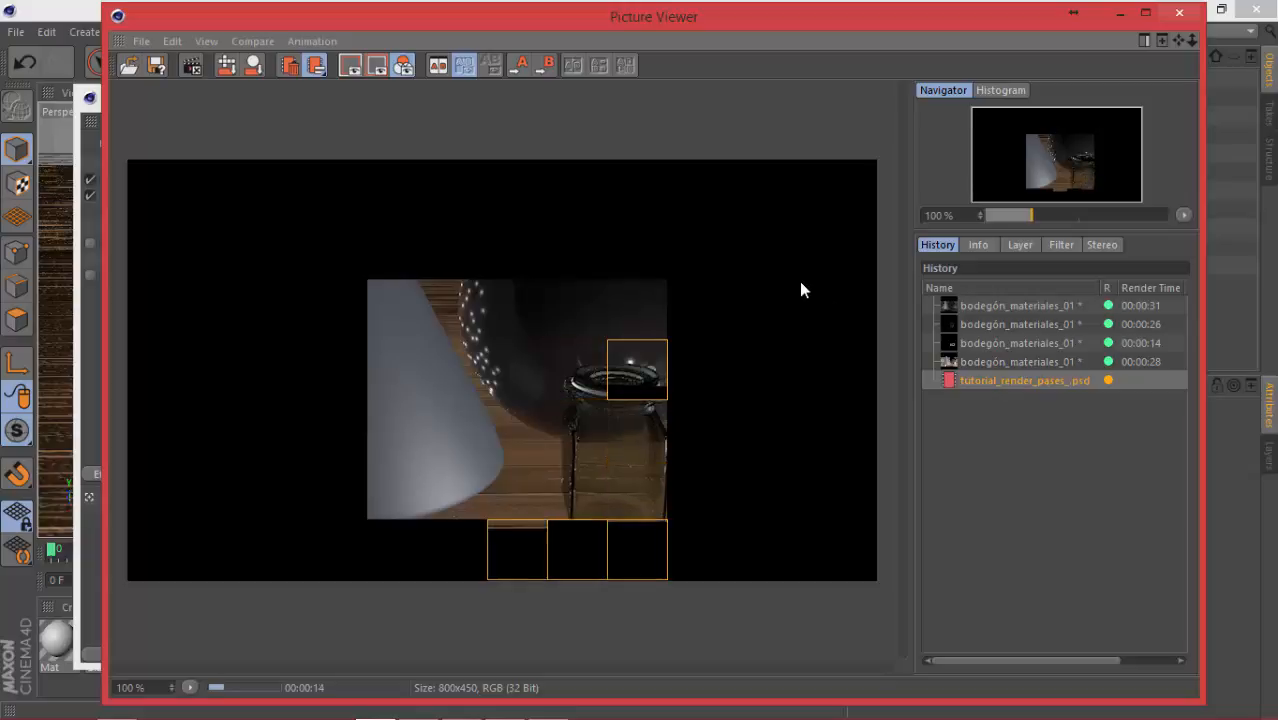
Step: Enable Shadow Correction in the Multi-Pass render settings and add all available pass channels
{"action": "left_click_drag", "start_coordinate": [579, 17], "coordinate": [1034, 68]}
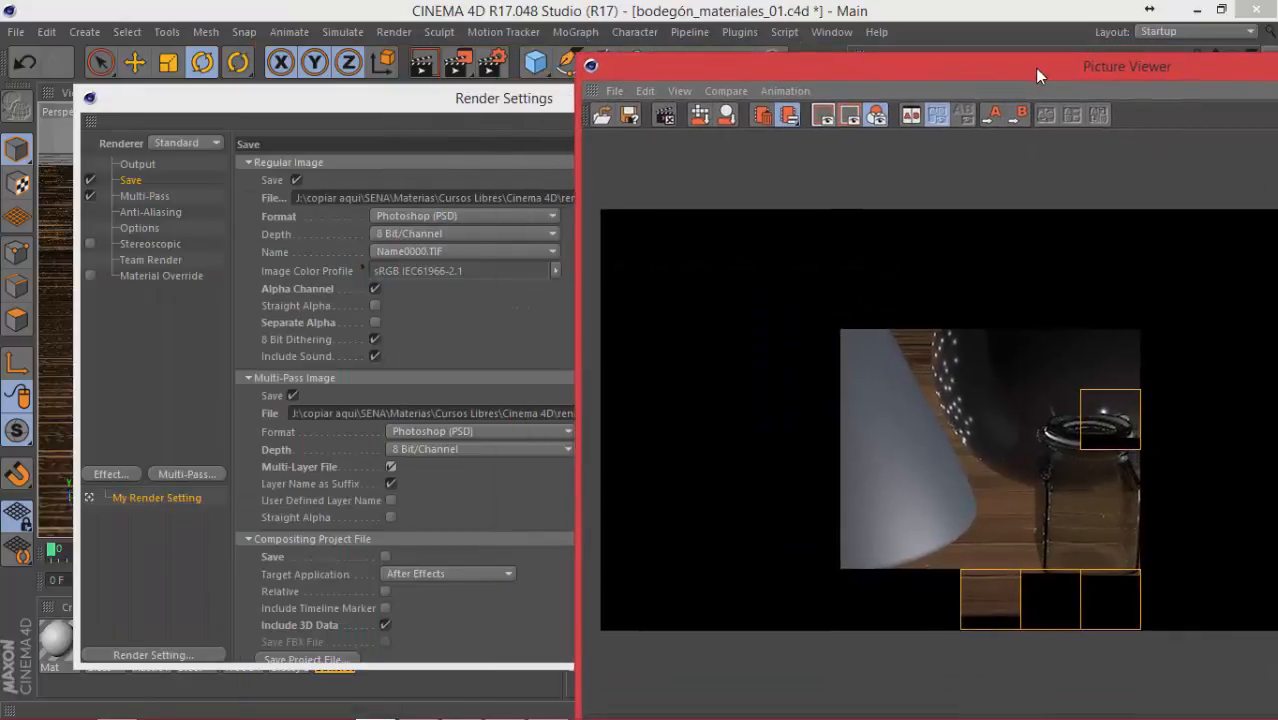
{"action": "left_click", "coordinate": [340, 100]}
{"action": "left_click", "coordinate": [148, 188]}
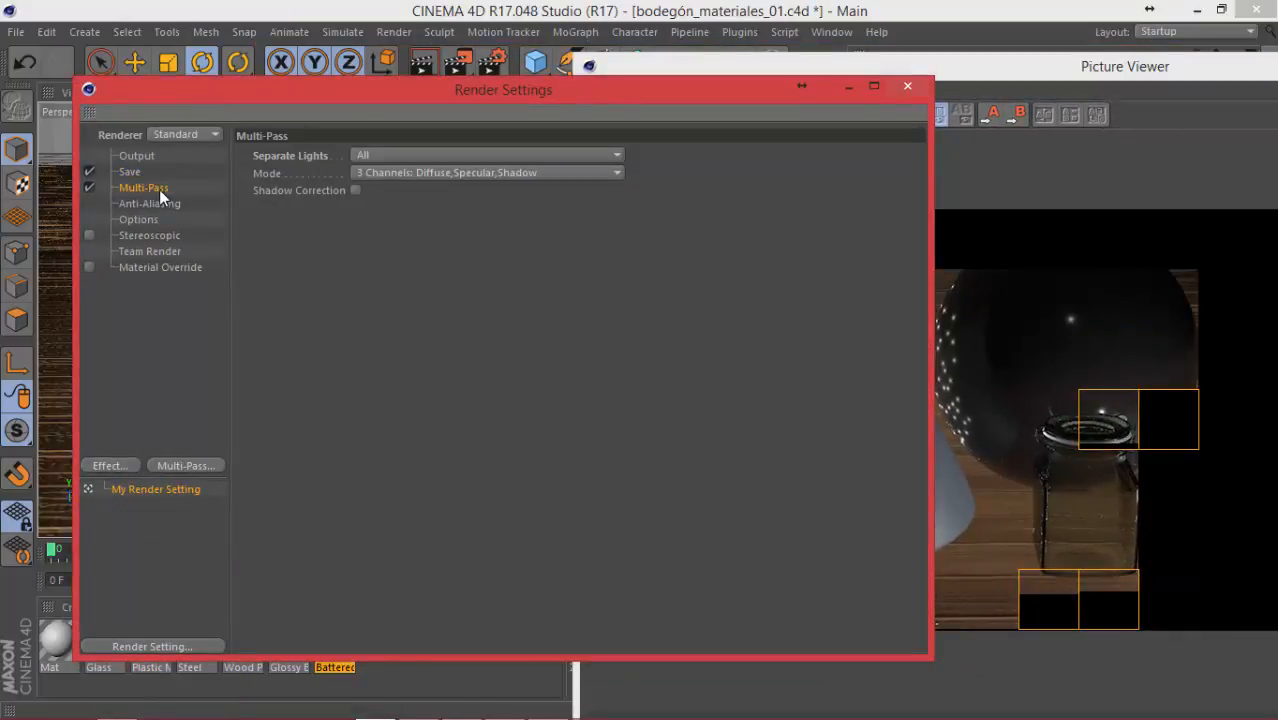
{"action": "left_click", "coordinate": [355, 190]}
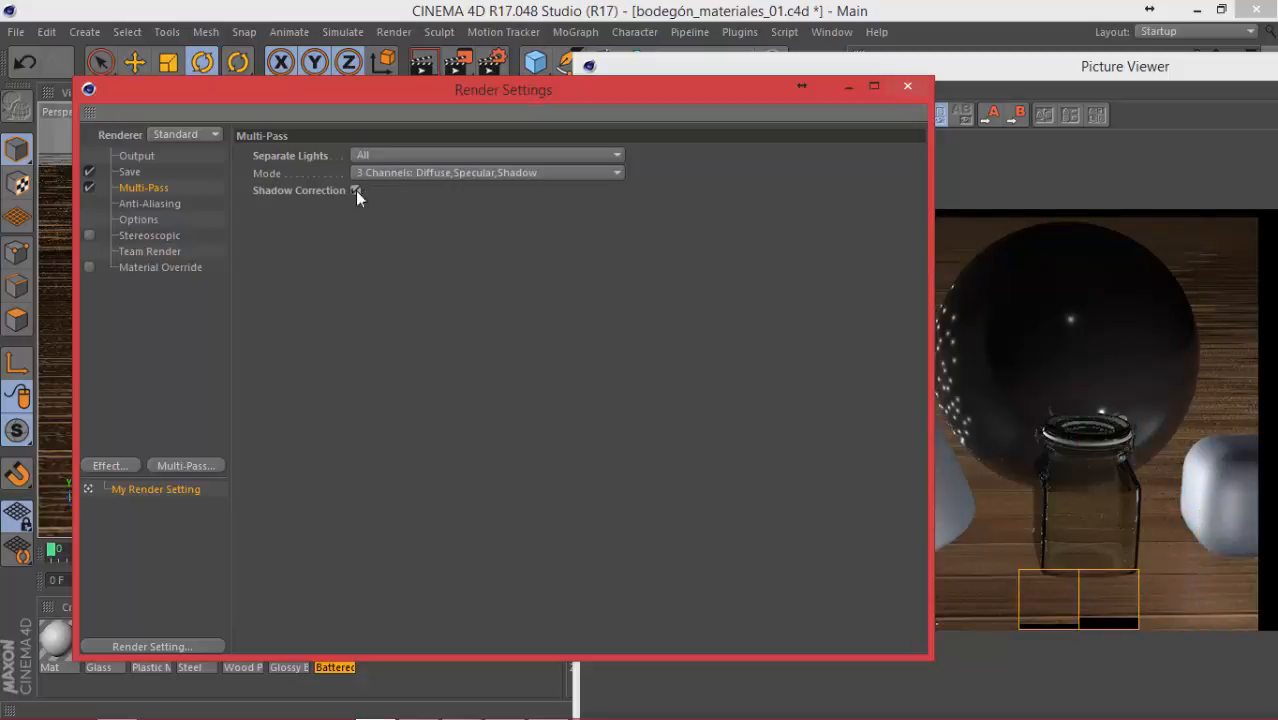
{"action": "right_click", "coordinate": [151, 188]}
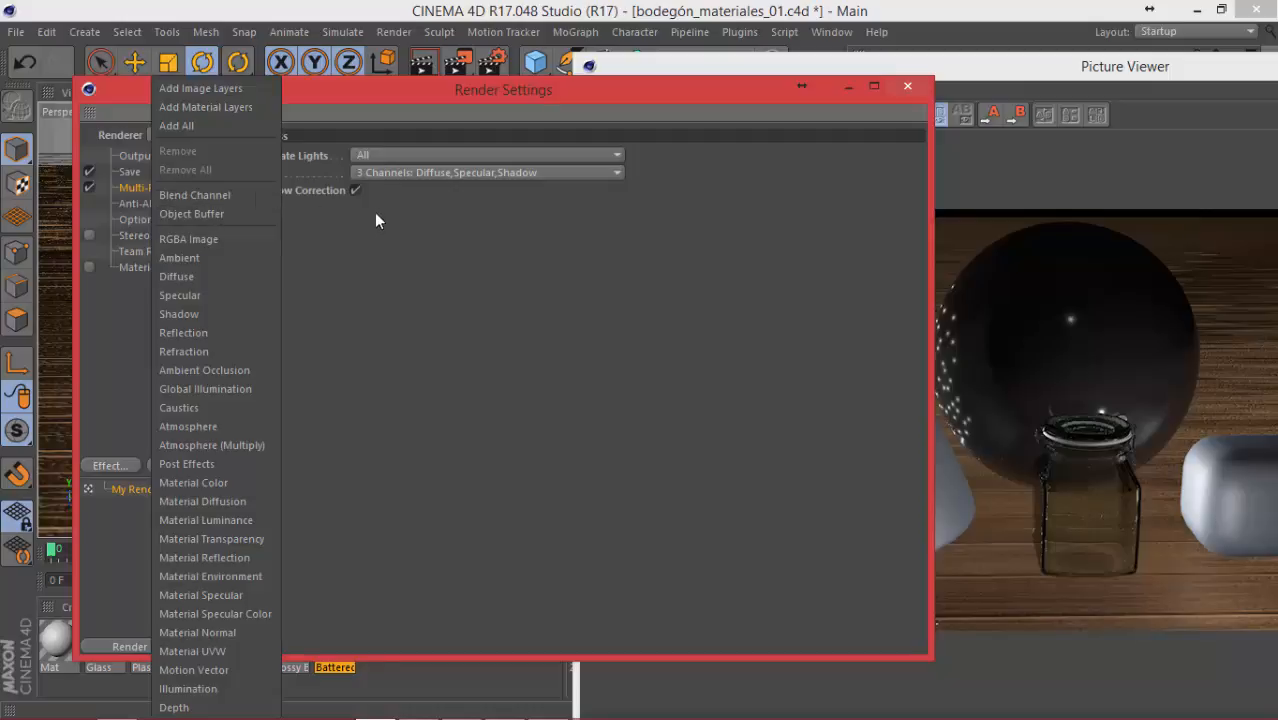
{"action": "left_click", "coordinate": [194, 128]}
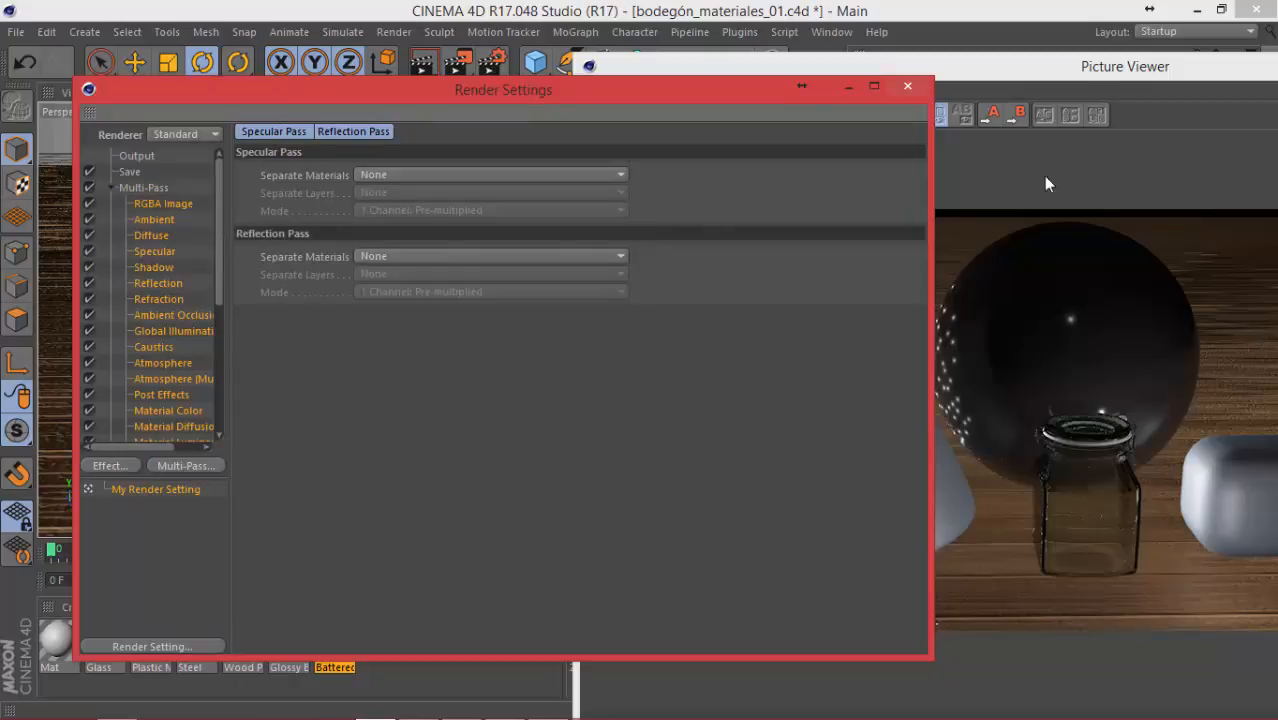
Step: Show the tutorial_render_pases_.psd render's file in Explorer, select the PSD, and return to the Picture Viewer
{"action": "left_click_drag", "start_coordinate": [1057, 74], "coordinate": [646, 58]}
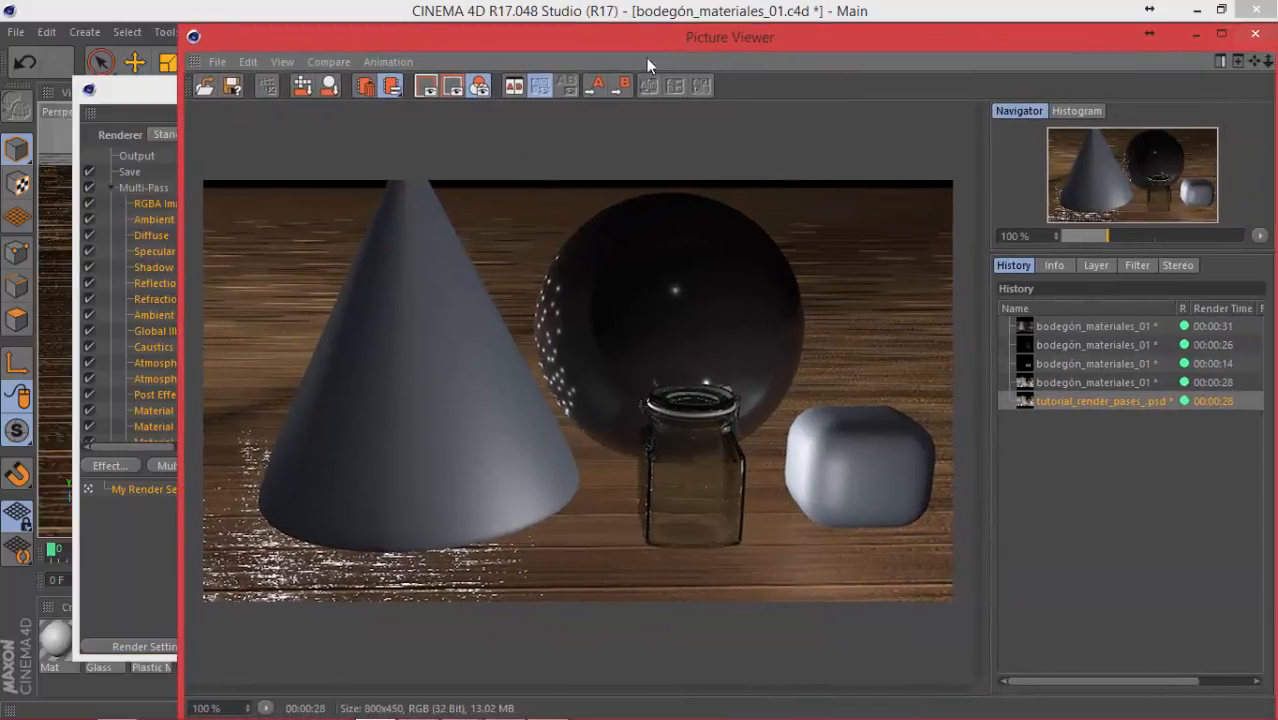
{"action": "right_click", "coordinate": [1086, 399]}
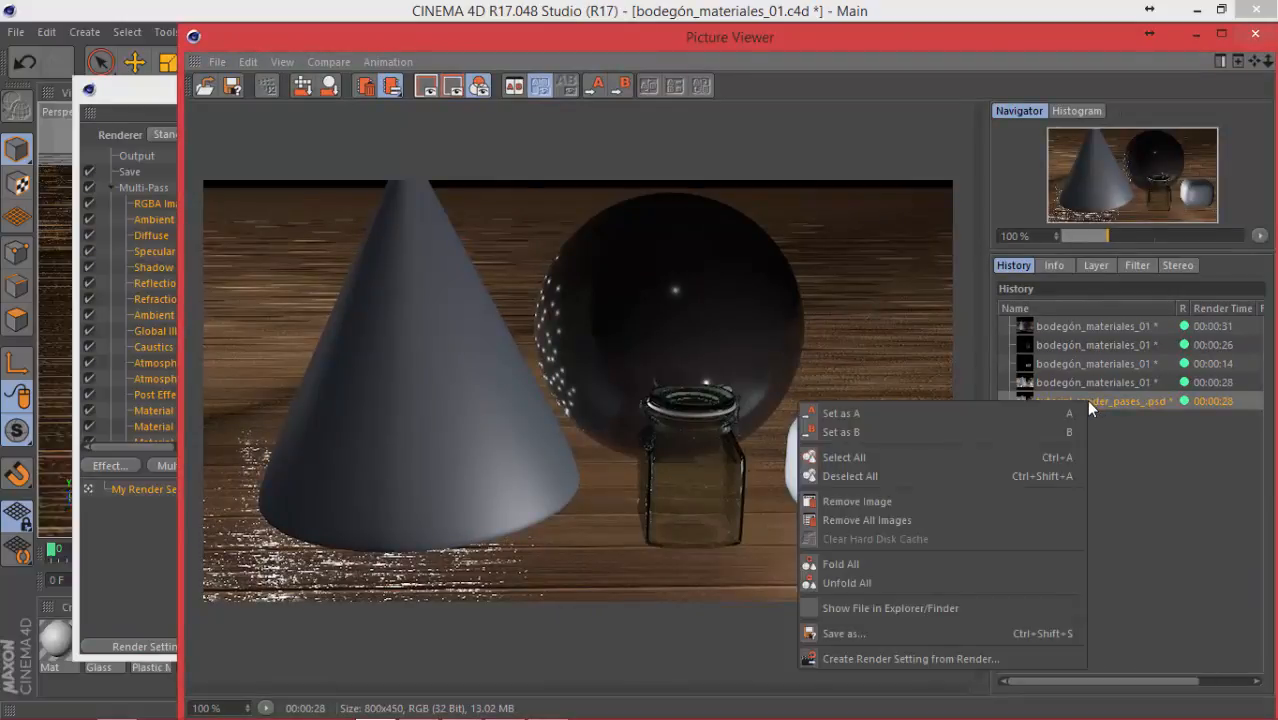
{"action": "left_click", "coordinate": [920, 605]}
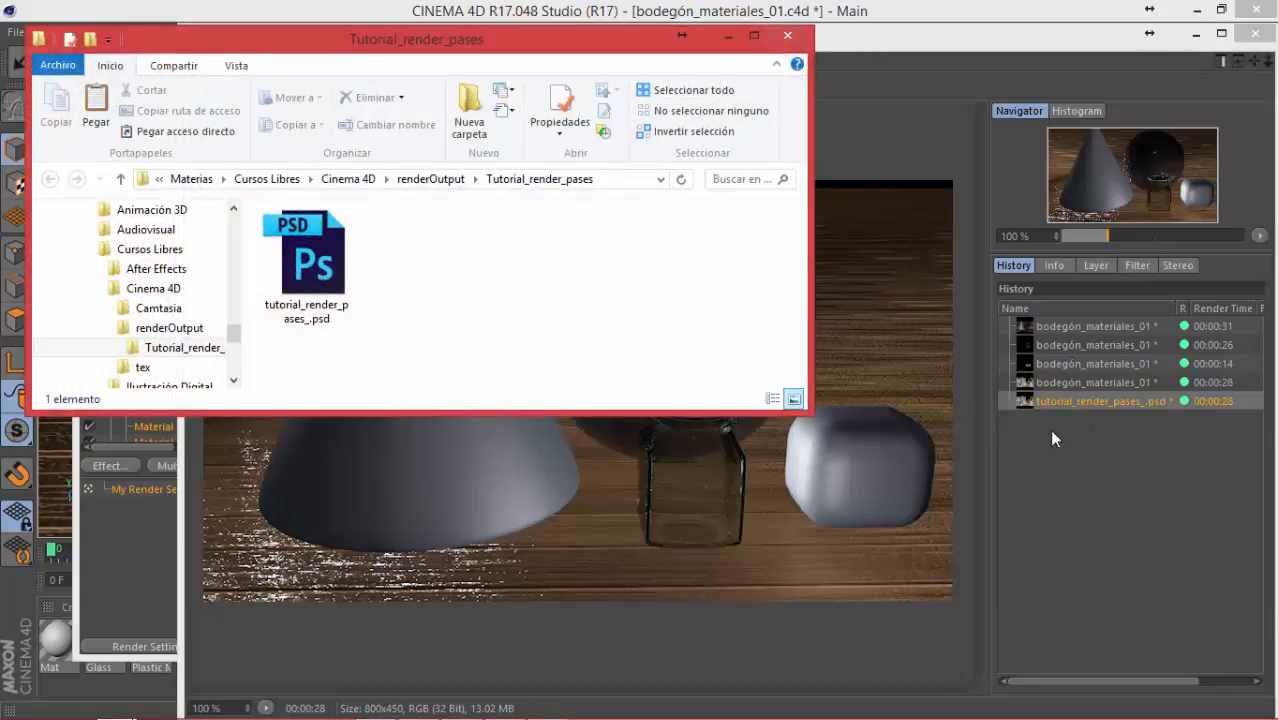
{"action": "left_click", "coordinate": [322, 258]}
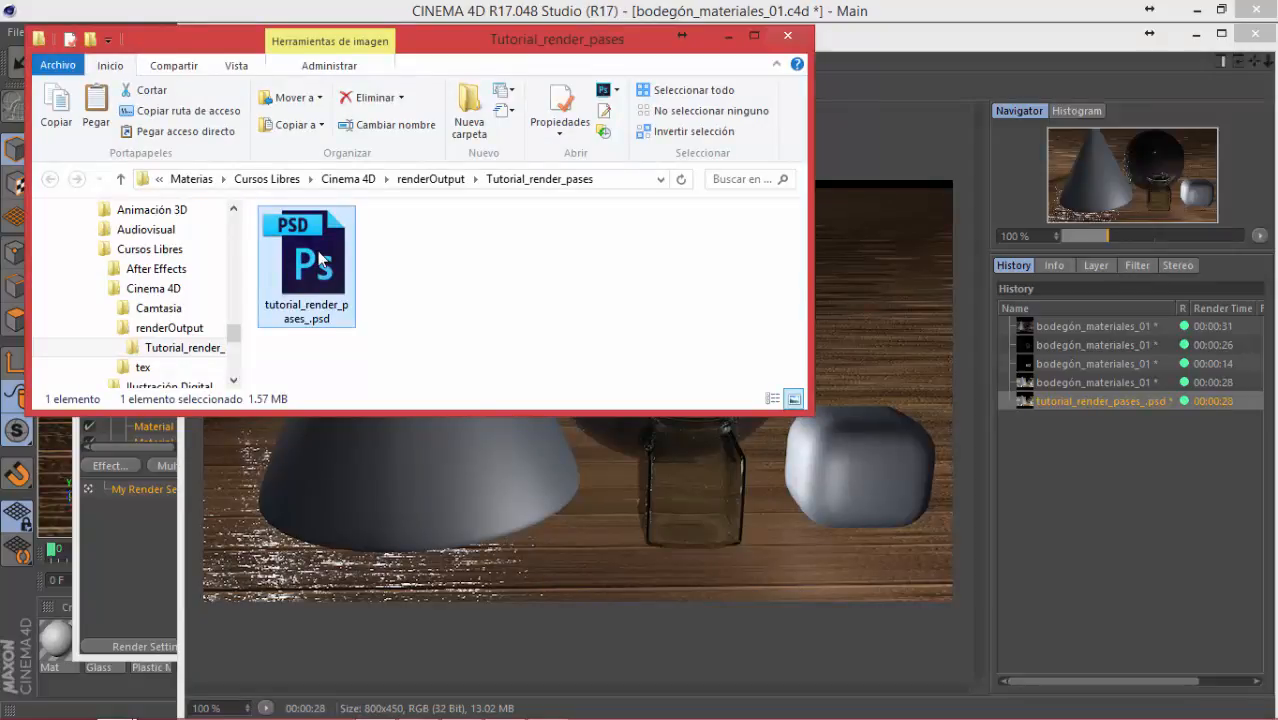
{"action": "left_click", "coordinate": [1078, 443]}
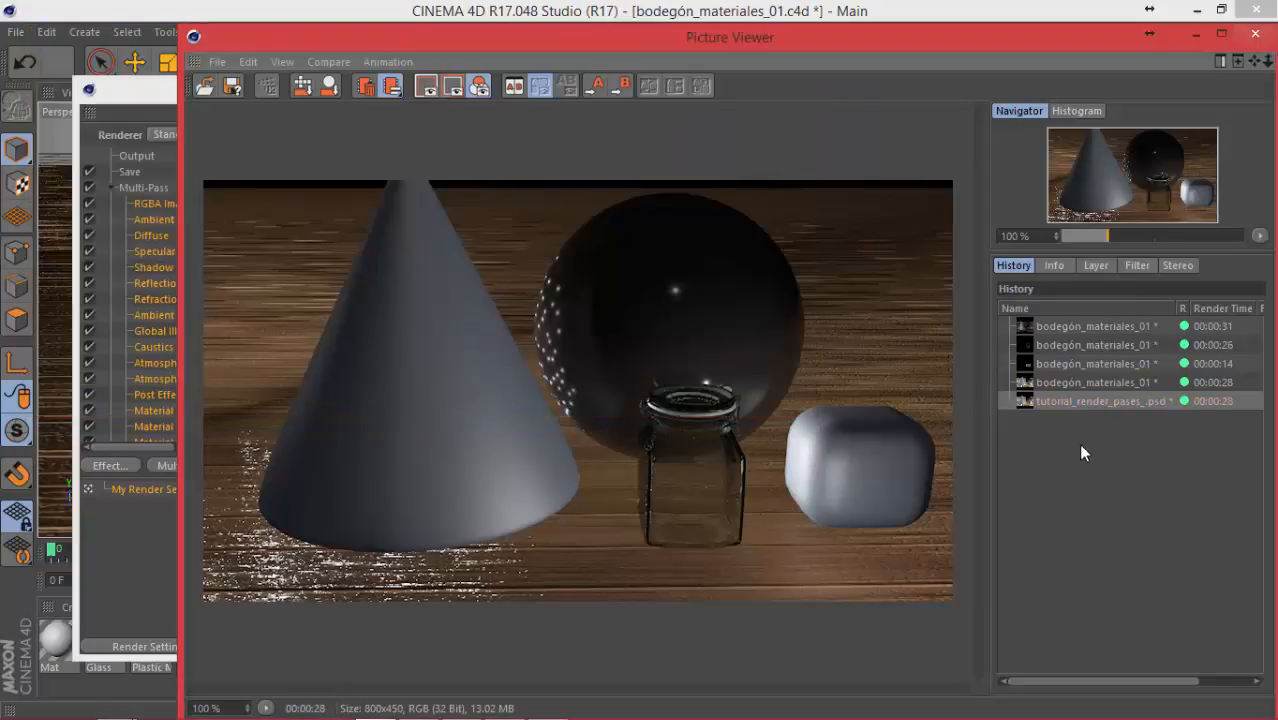
Step: Examine the Light.2, Light.1, Light and Alpha layers of the saved render in Single-Pass display
{"action": "left_click", "coordinate": [1094, 265]}
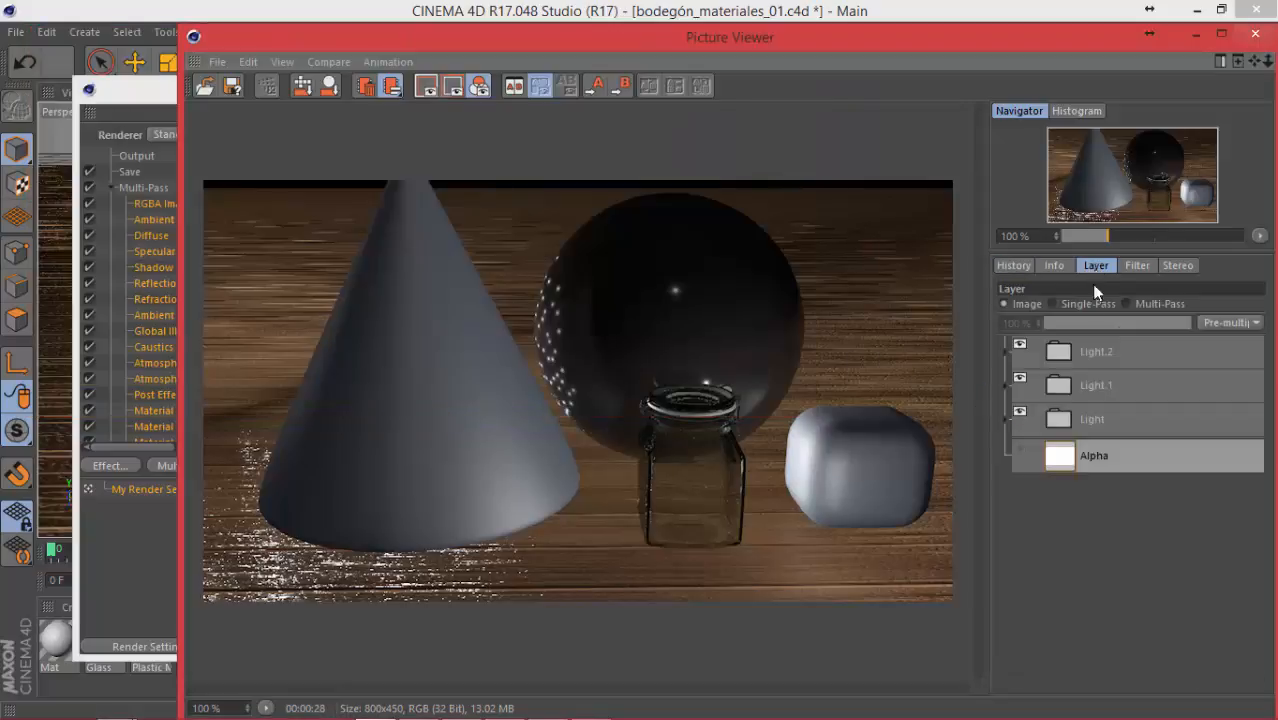
{"action": "left_click", "coordinate": [1090, 351]}
{"action": "left_click", "coordinate": [1076, 303]}
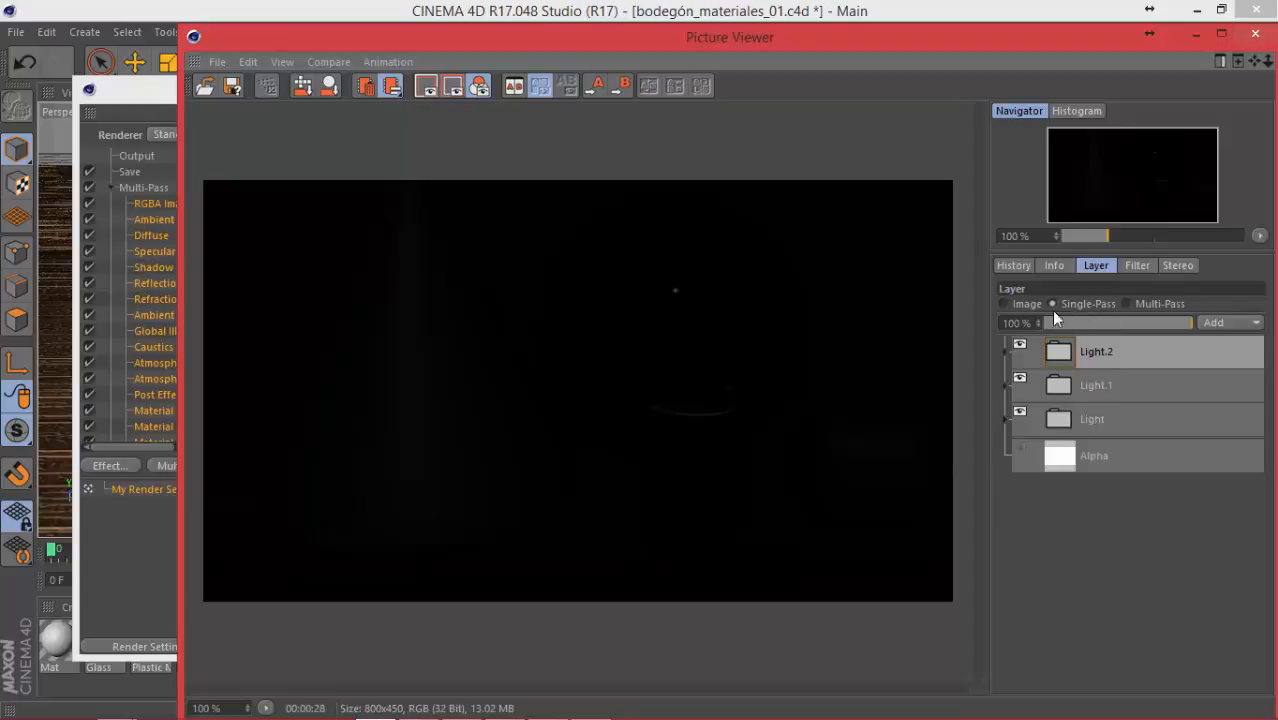
{"action": "left_click", "coordinate": [1100, 386]}
{"action": "left_click", "coordinate": [1100, 418]}
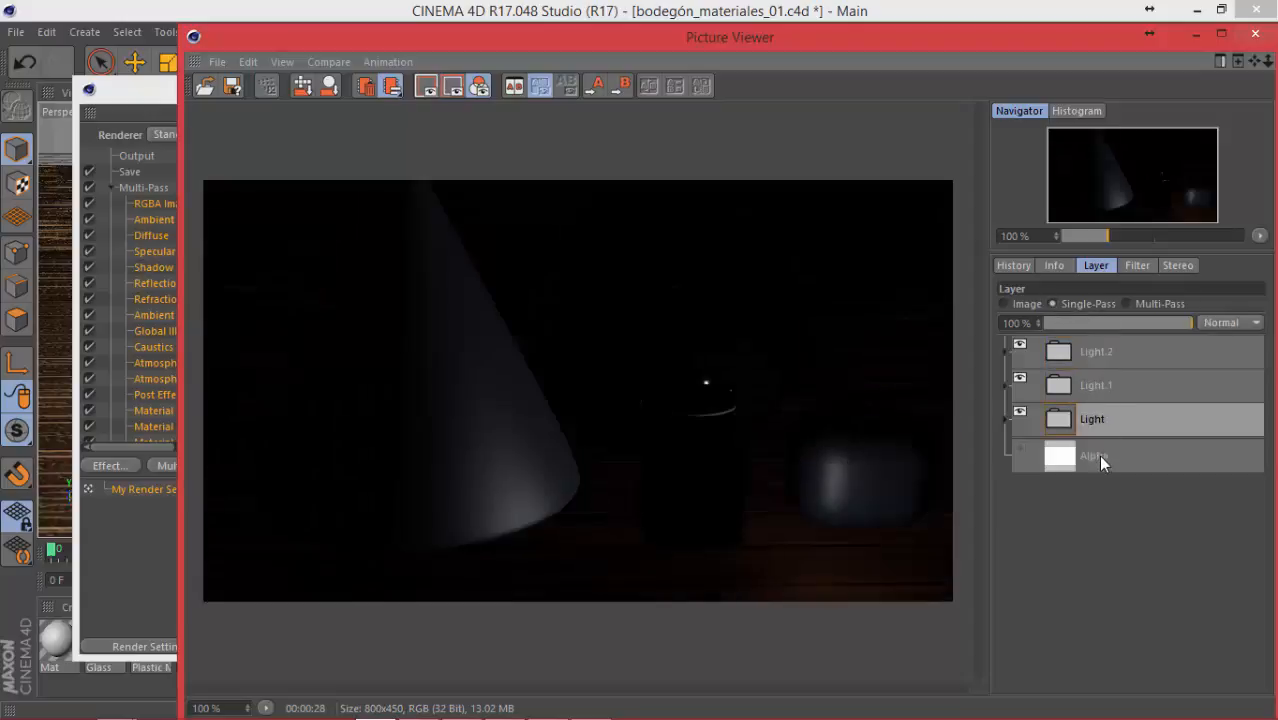
{"action": "left_click", "coordinate": [1098, 455]}
{"action": "left_click", "coordinate": [1090, 418]}
{"action": "left_click", "coordinate": [1090, 386]}
{"action": "left_click", "coordinate": [1099, 350]}
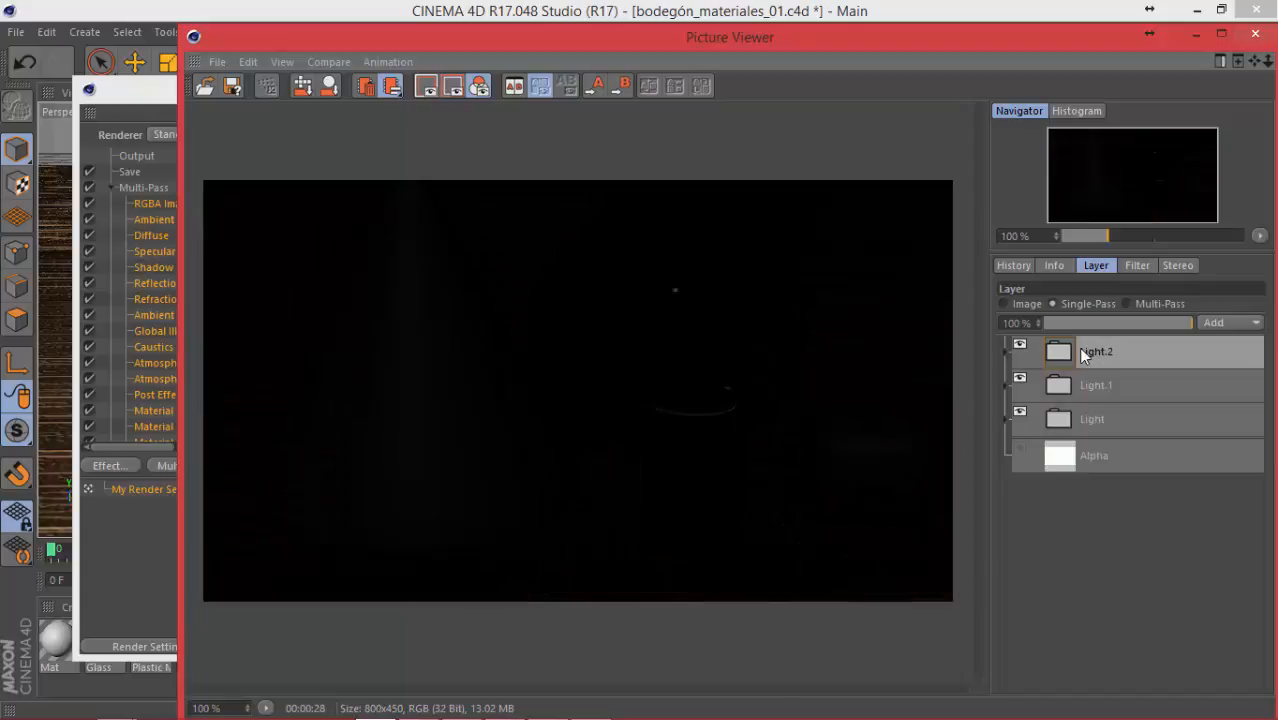
Step: Switch to Photoshop and compare the image with each of the Light.2, Light.1 and Light groups hidden, checking the Light group's layers
{"action": "left_click", "coordinate": [591, 707]}
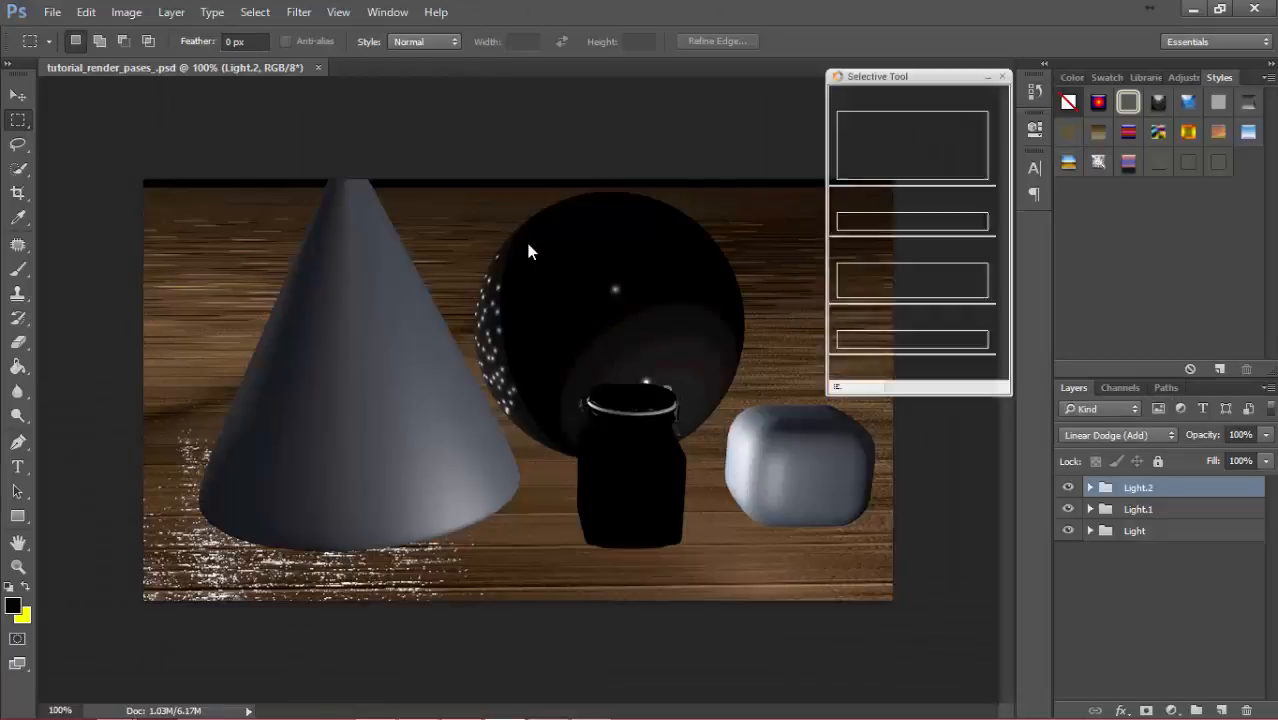
{"action": "left_click", "coordinate": [1068, 487]}
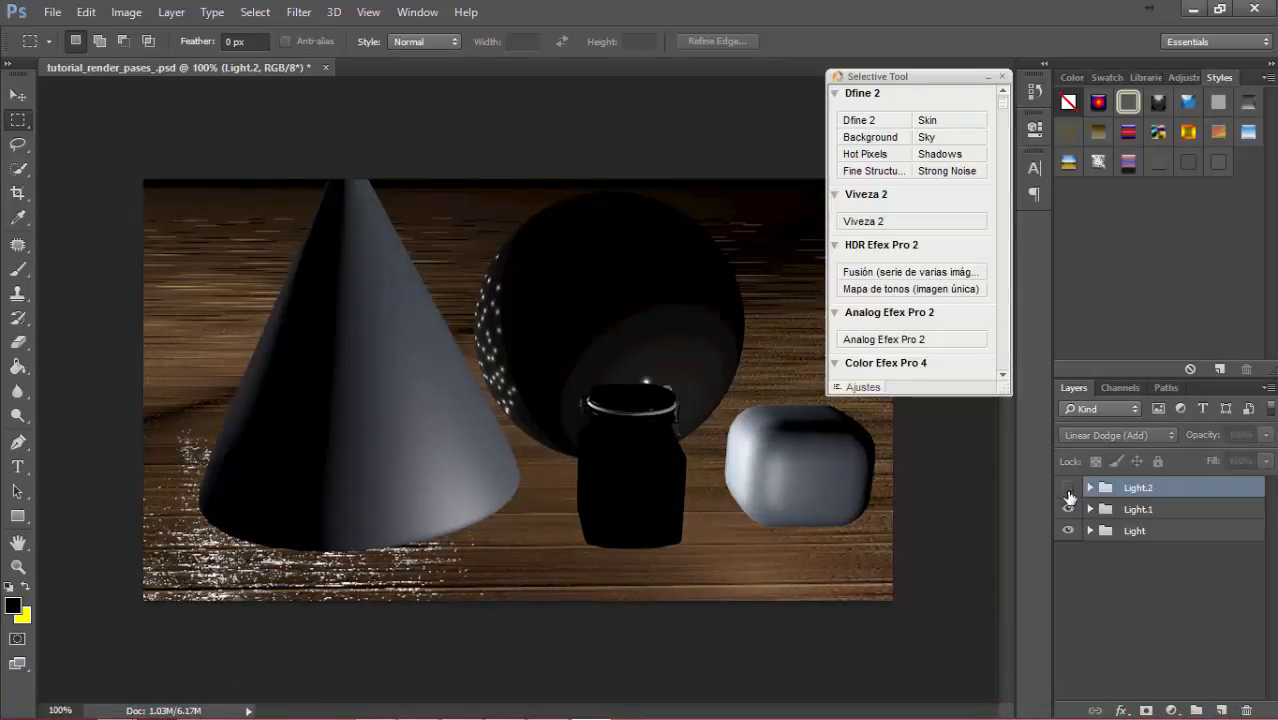
{"action": "left_click", "coordinate": [1068, 488]}
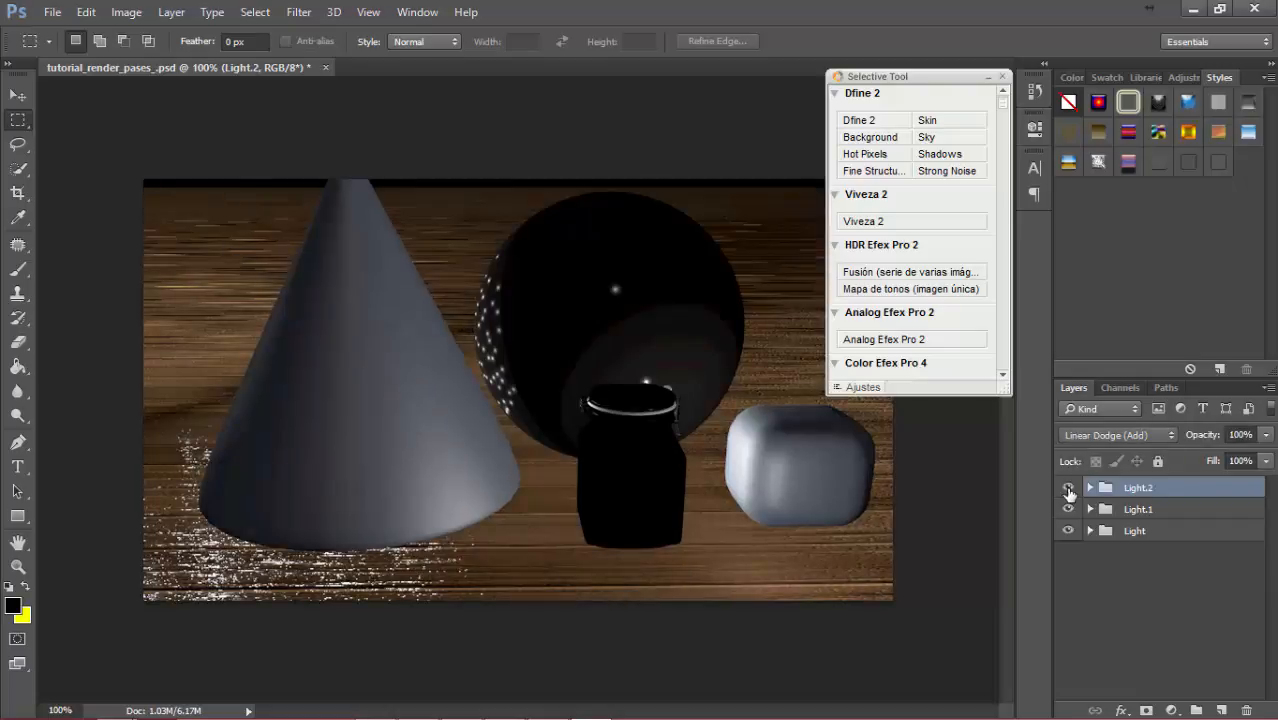
{"action": "left_click", "coordinate": [1068, 509]}
{"action": "left_click", "coordinate": [1068, 509]}
{"action": "left_click", "coordinate": [1068, 531]}
{"action": "left_click", "coordinate": [1068, 531]}
{"action": "left_click", "coordinate": [1090, 531]}
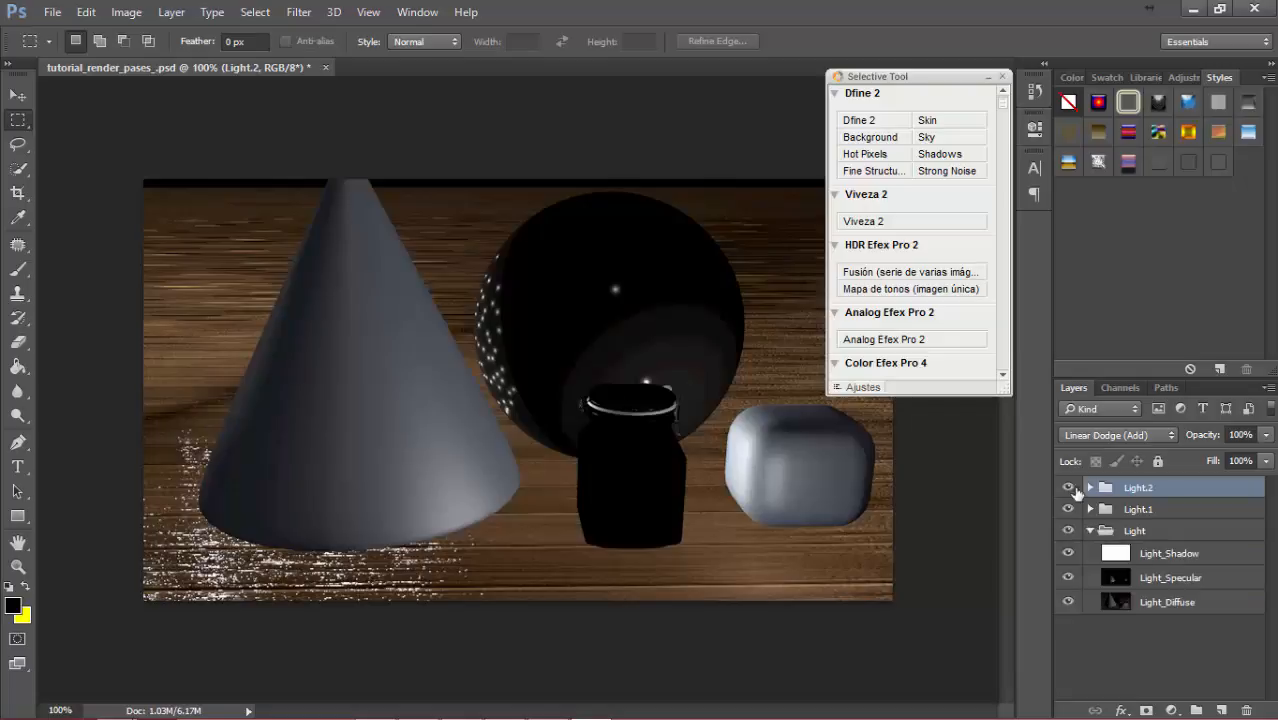
{"action": "left_click", "coordinate": [1090, 531]}
Step: Isolate the Light group and show only its Light_Diffuse and Light_Specular layers, leaving Light_Shadow hidden
{"action": "left_click_drag", "start_coordinate": [1068, 531], "coordinate": [1068, 488]}
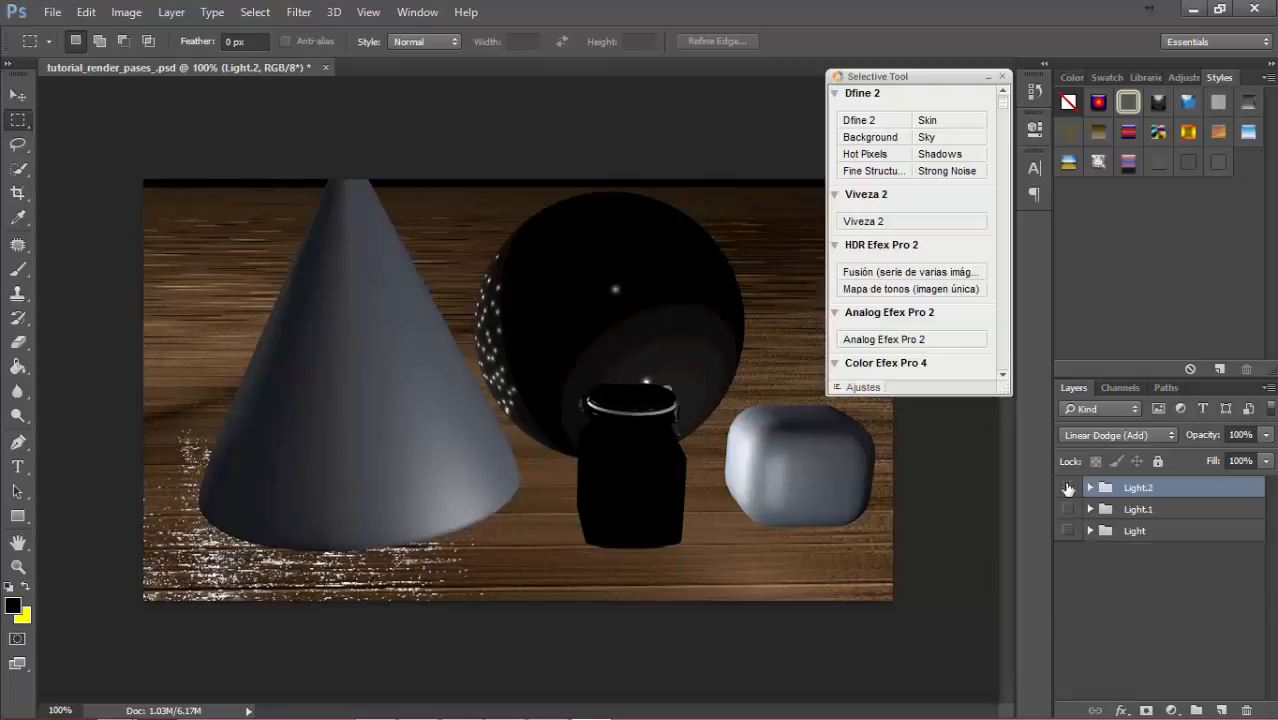
{"action": "left_click", "coordinate": [1134, 533]}
{"action": "left_click", "coordinate": [1068, 531]}
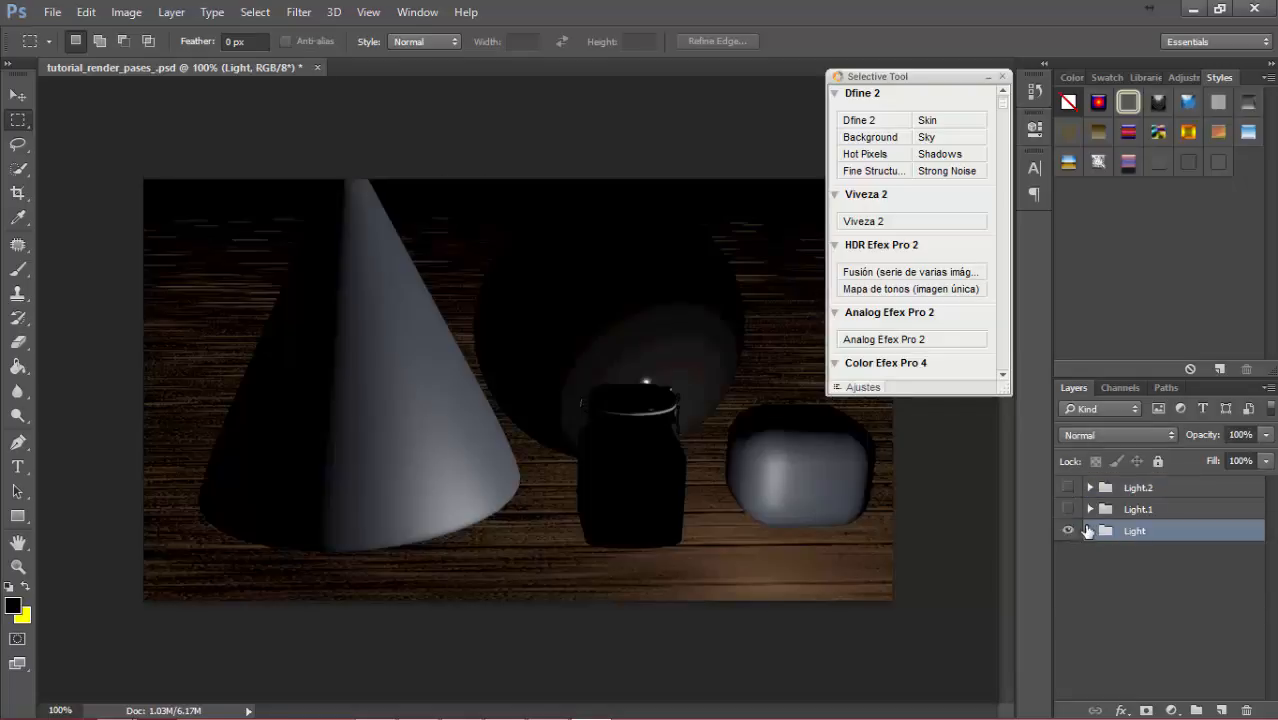
{"action": "left_click", "coordinate": [1090, 531]}
{"action": "left_click_drag", "start_coordinate": [1068, 553], "coordinate": [1068, 577]}
{"action": "left_click", "coordinate": [1068, 602]}
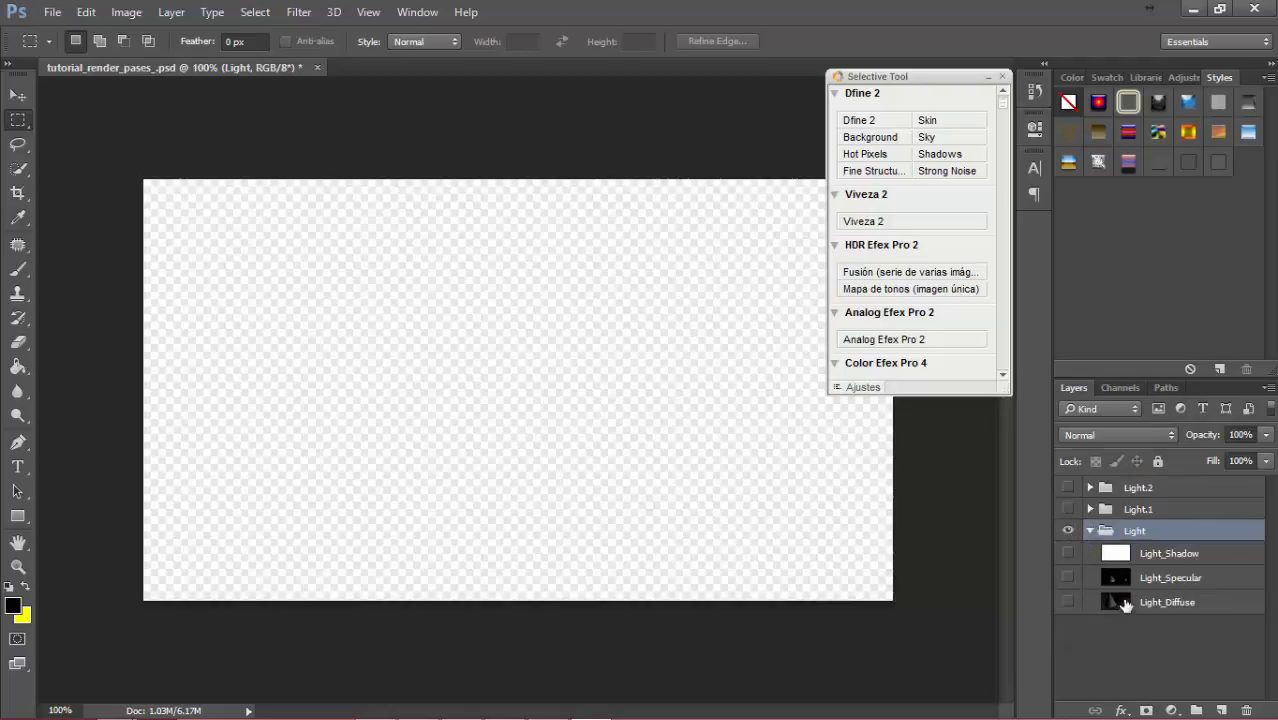
{"action": "left_click", "coordinate": [1110, 600]}
{"action": "left_click", "coordinate": [1068, 602]}
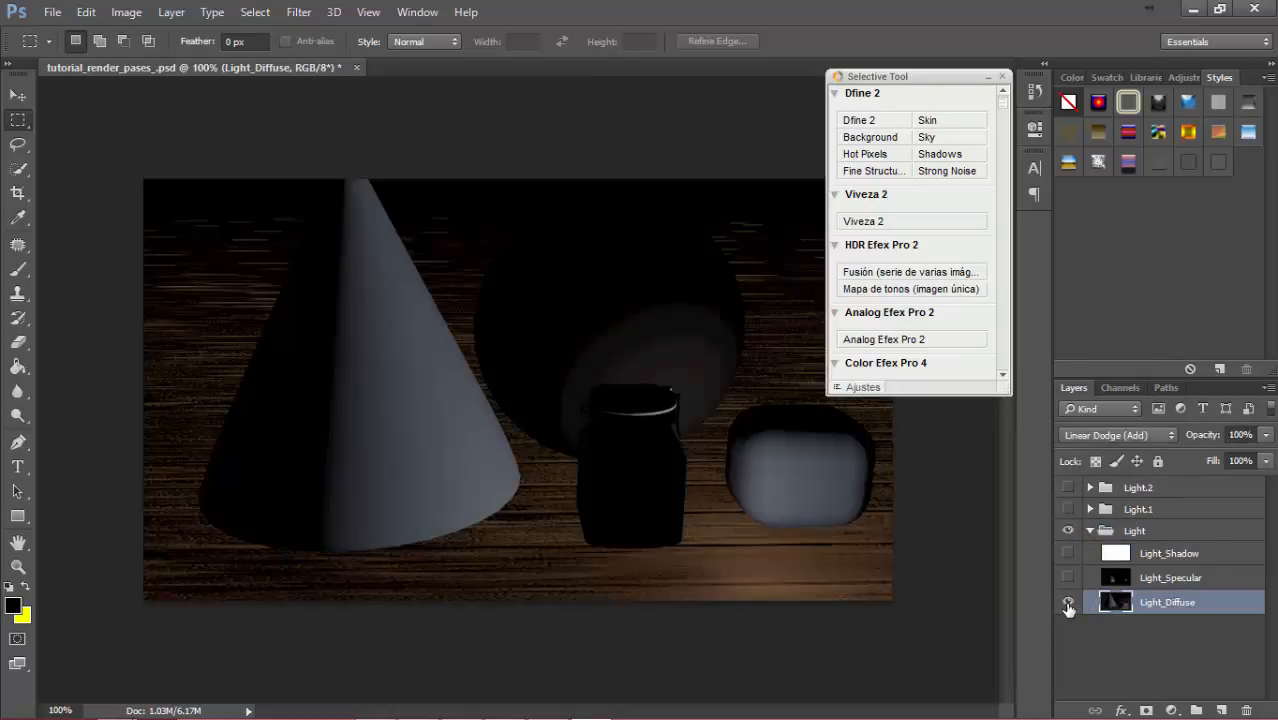
{"action": "left_click", "coordinate": [1068, 578]}
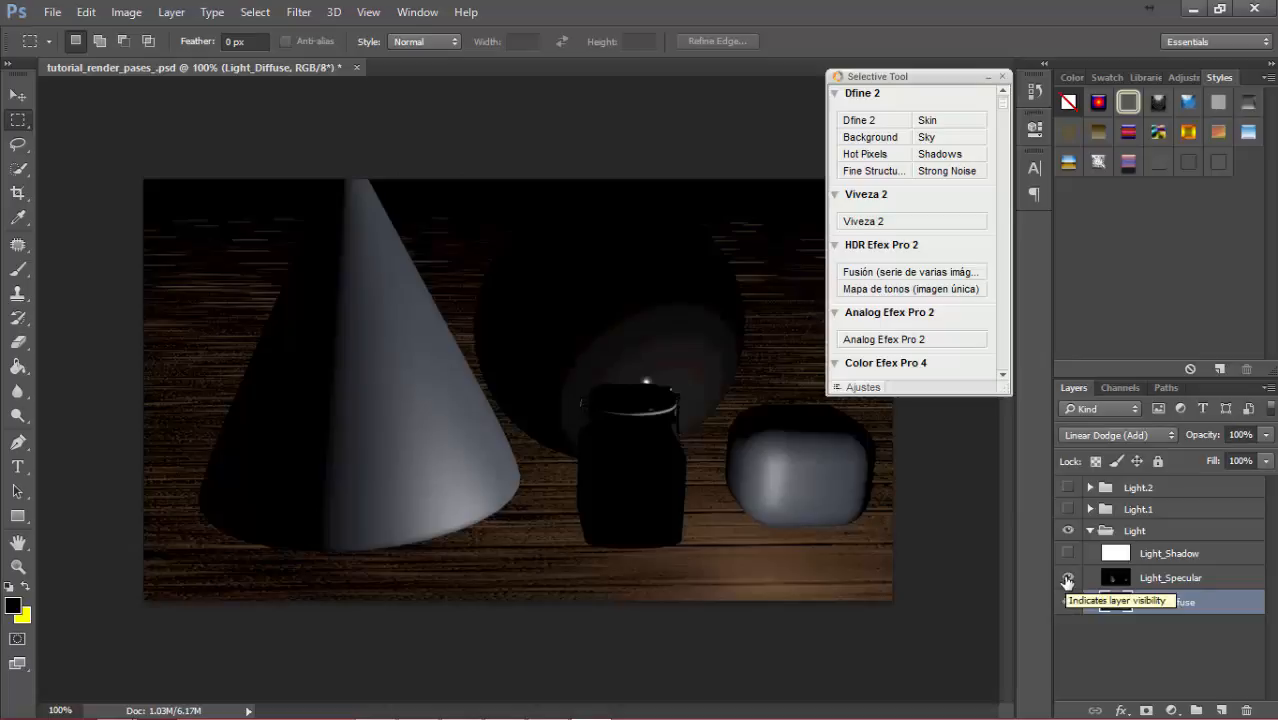
Step: Try a Motion Blur at 0° with a distance of 107 pixels on the Light_Specular layer
{"action": "left_click", "coordinate": [1157, 580]}
{"action": "key", "text": "alt+t"}
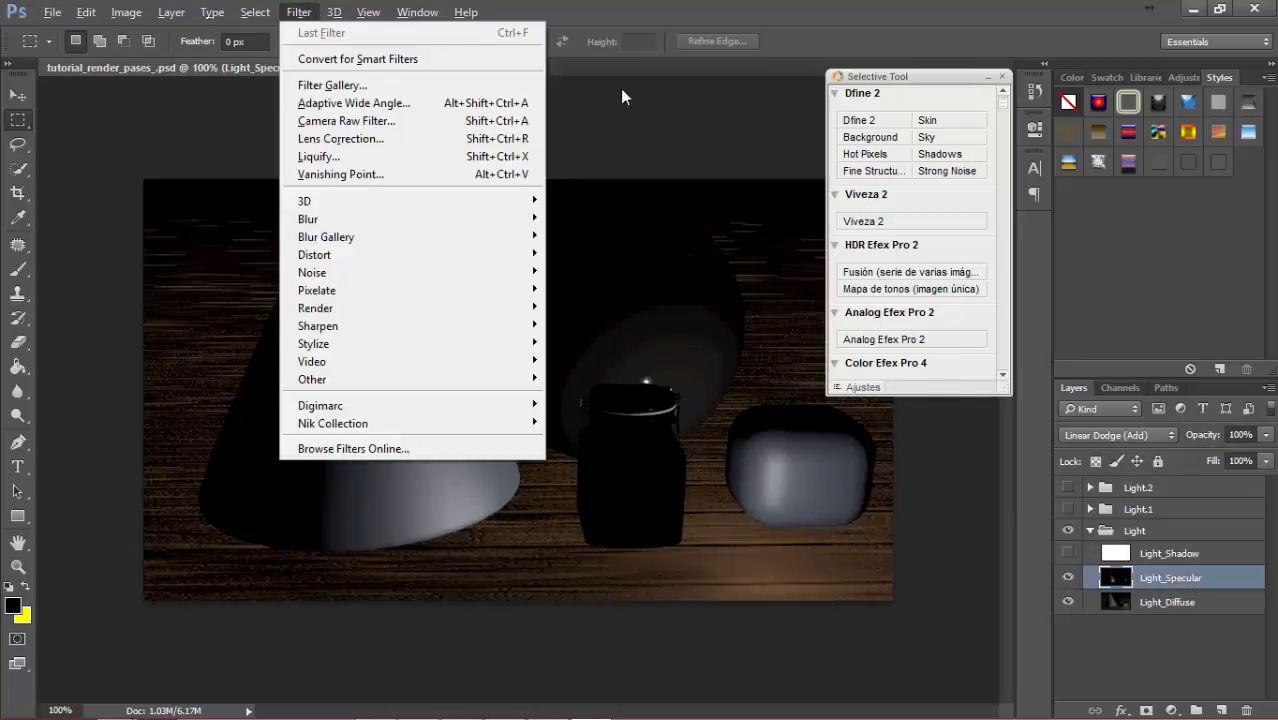
{"action": "mouse_move", "coordinate": [510, 219]}
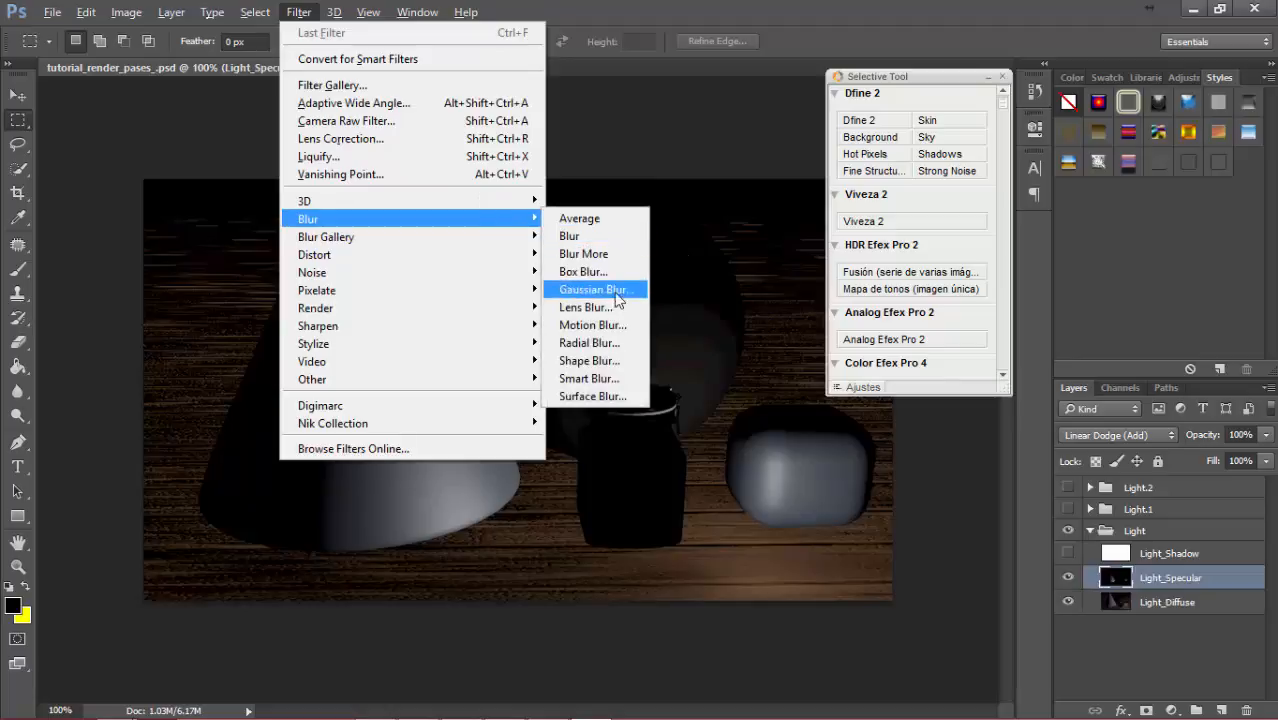
{"action": "left_click", "coordinate": [607, 324]}
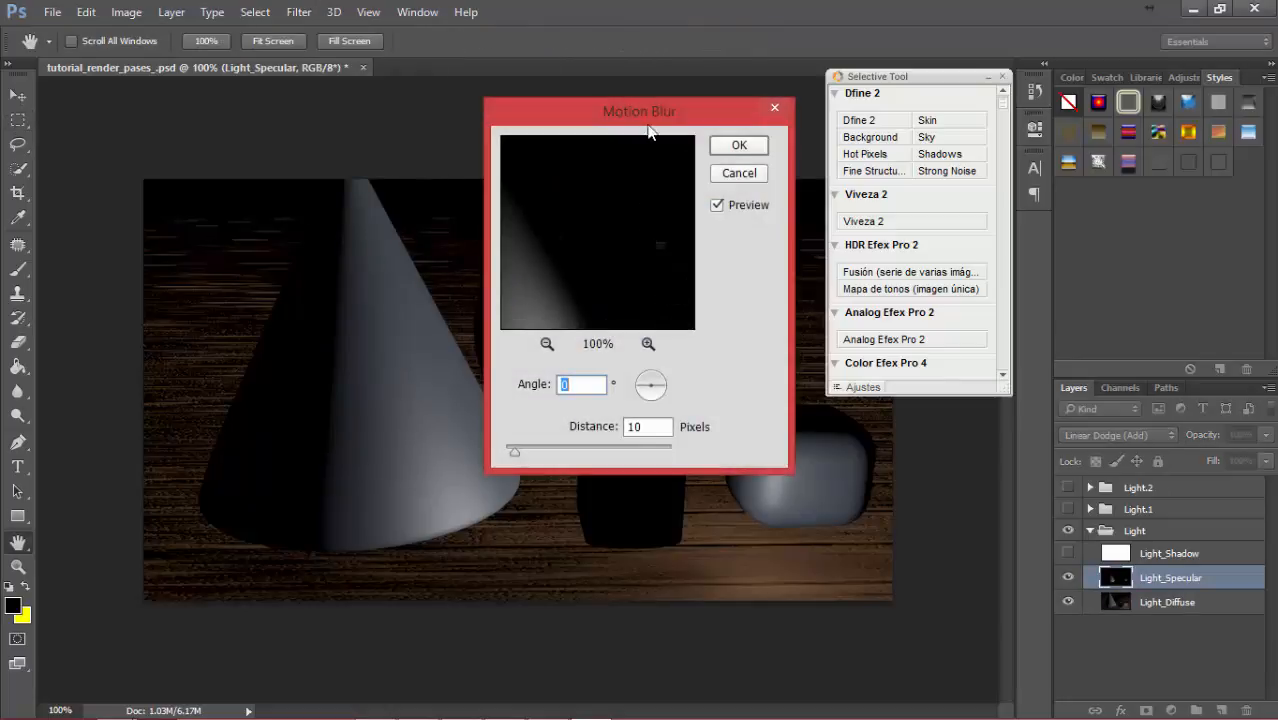
{"action": "left_click_drag", "start_coordinate": [515, 453], "coordinate": [545, 456]}
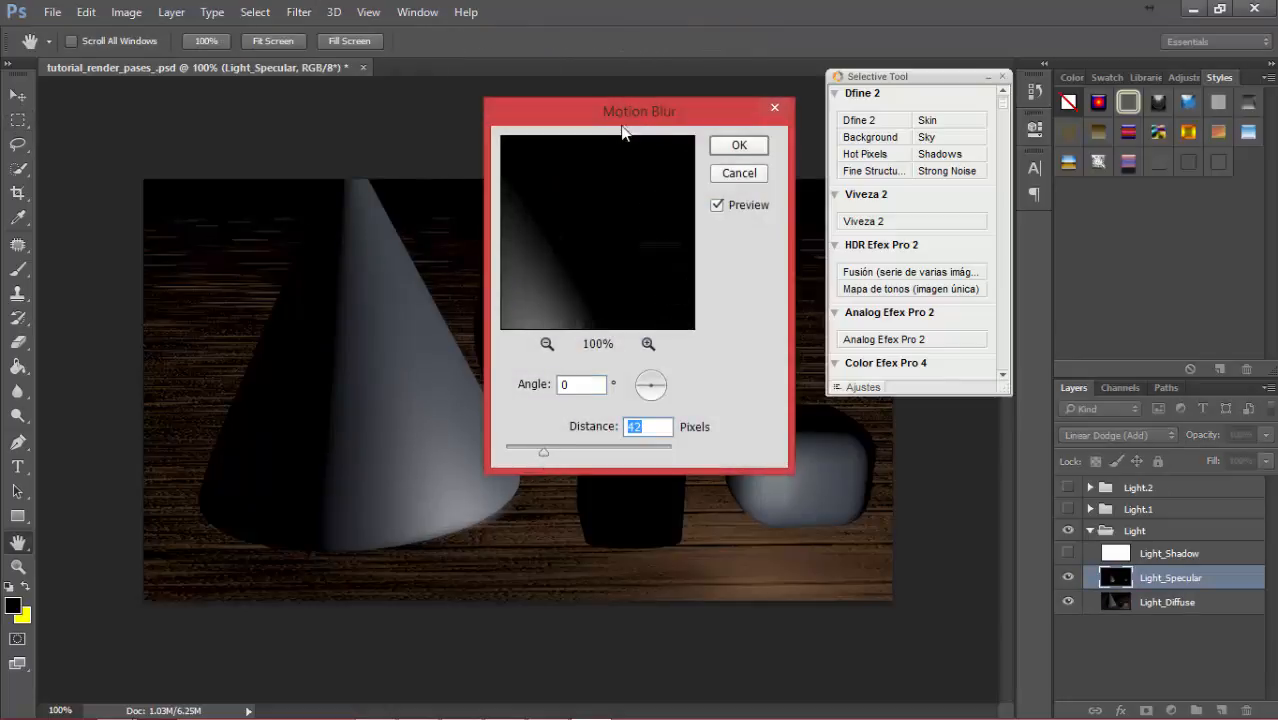
{"action": "left_click_drag", "start_coordinate": [622, 116], "coordinate": [922, 122]}
{"action": "left_click_drag", "start_coordinate": [1015, 130], "coordinate": [1165, 125]}
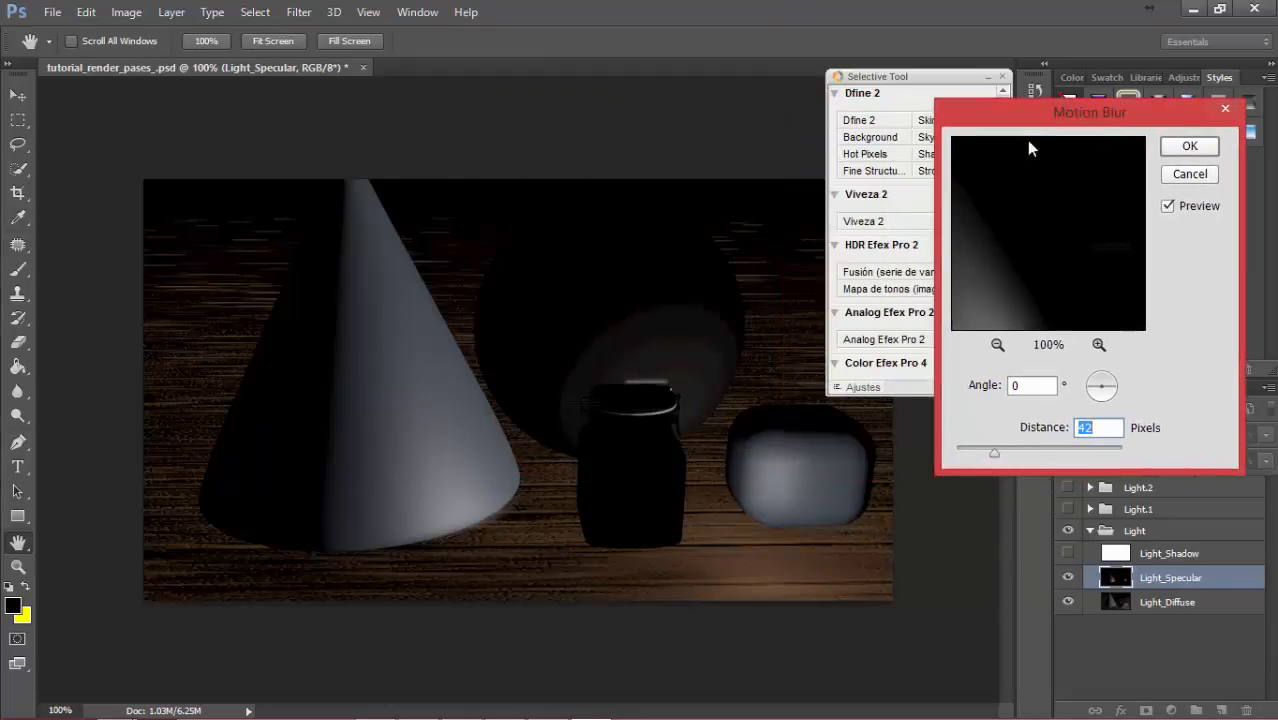
{"action": "mouse_move", "coordinate": [994, 457]}
{"action": "left_mouse_down"}
{"action": "mouse_move", "coordinate": [1043, 452]}
{"action": "mouse_move", "coordinate": [1015, 457]}
{"action": "left_mouse_up"}
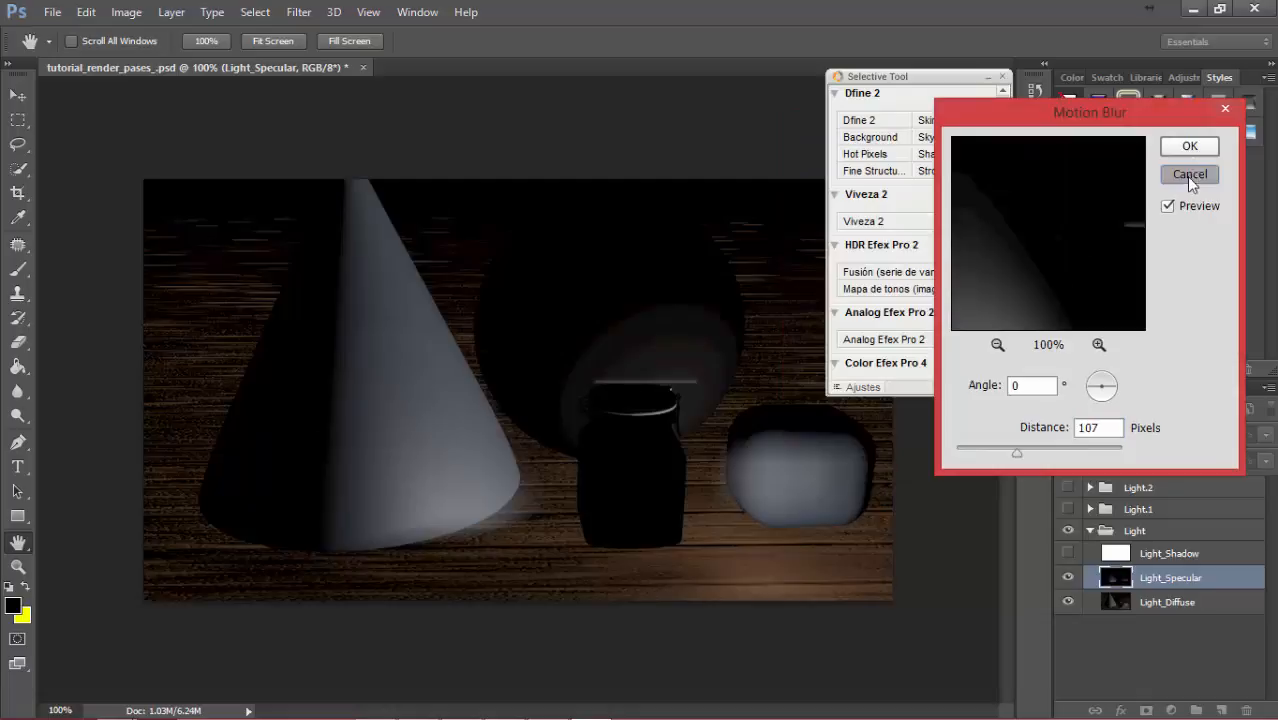
{"action": "left_click", "coordinate": [1186, 175]}
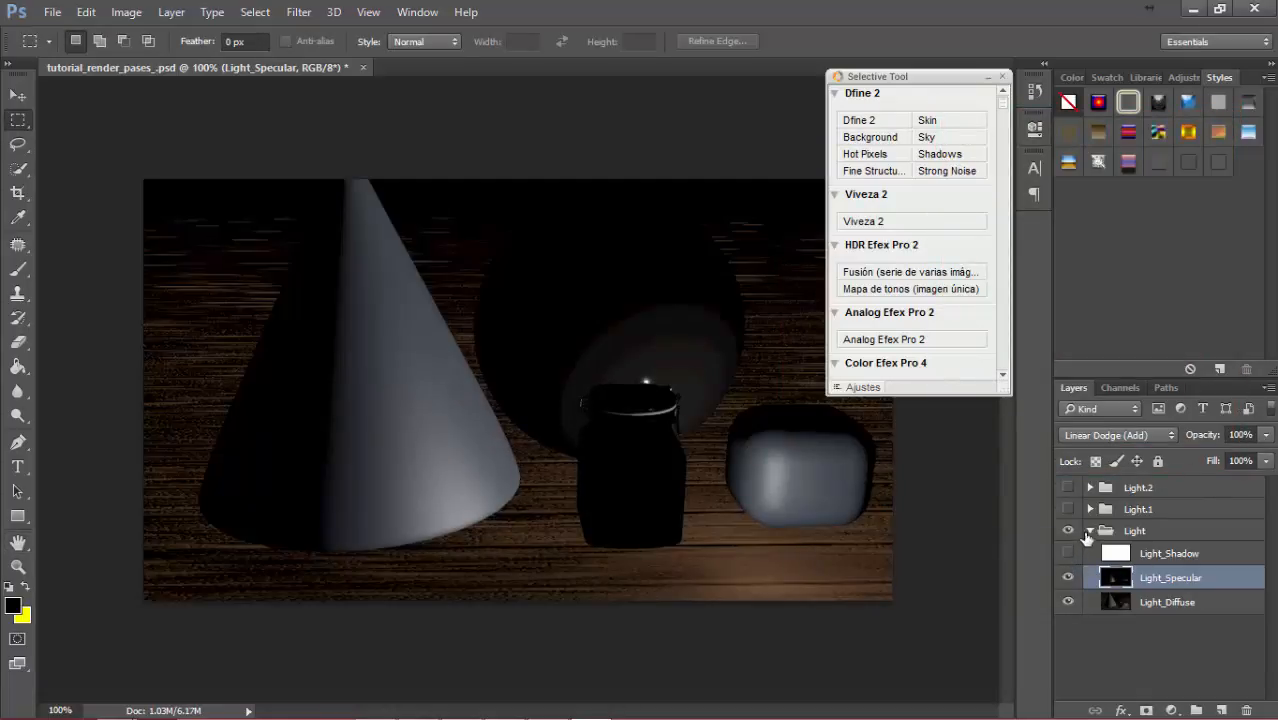
Step: Show only the Light.1 group with Light.1_Shadow hidden, and check its Specular and Diffuse layers
{"action": "left_click", "coordinate": [1089, 531]}
{"action": "left_click", "coordinate": [1068, 531]}
{"action": "left_click", "coordinate": [1067, 509]}
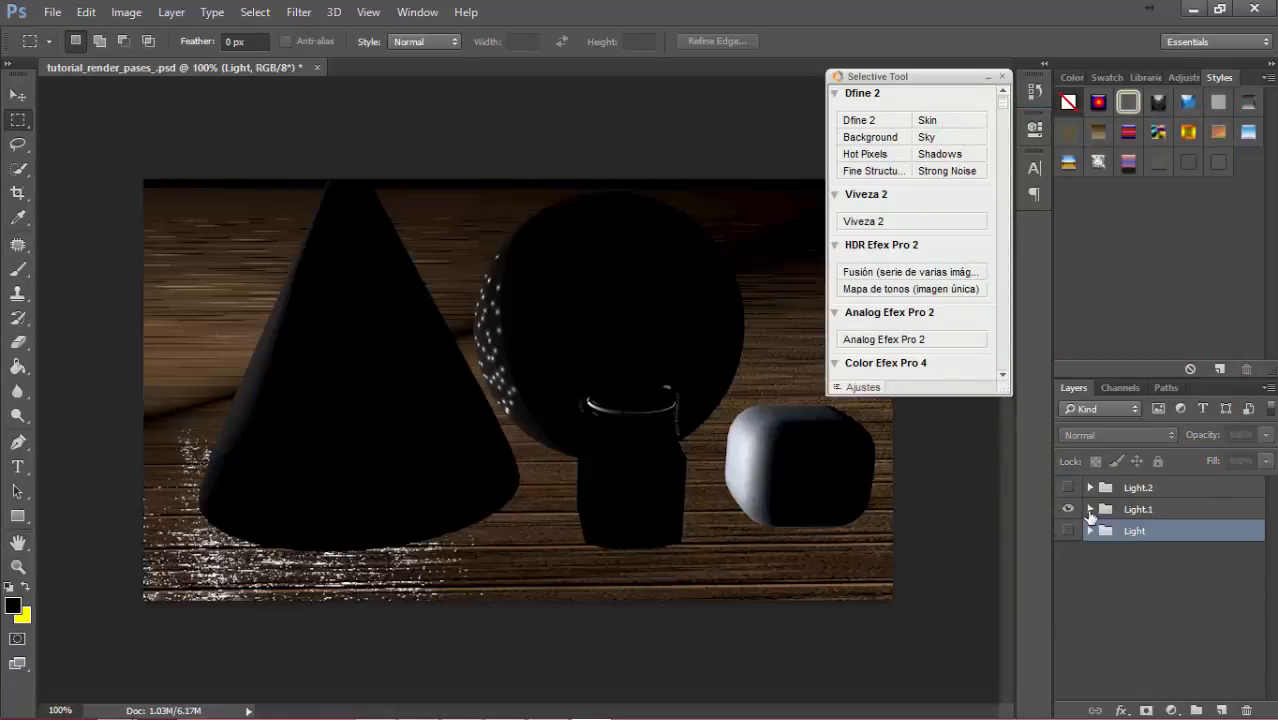
{"action": "left_click", "coordinate": [1090, 509]}
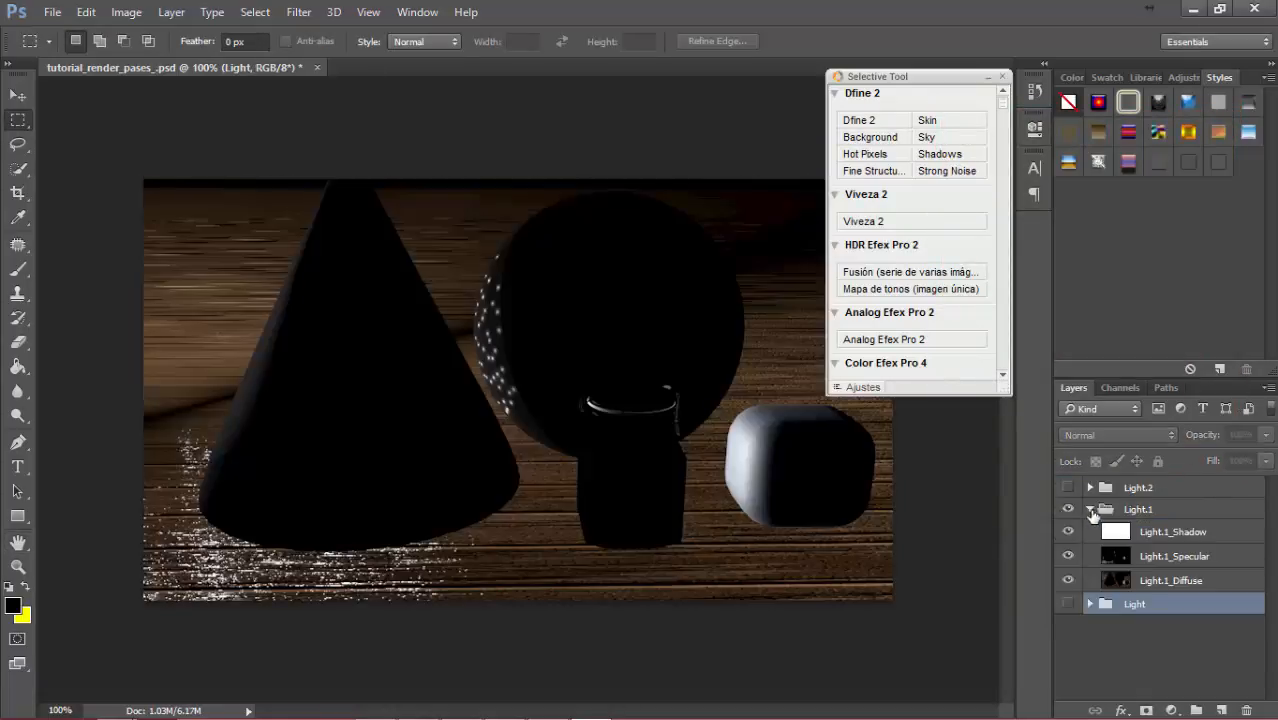
{"action": "left_click", "coordinate": [1068, 556]}
{"action": "left_click", "coordinate": [1068, 556]}
{"action": "left_click", "coordinate": [1068, 580]}
{"action": "left_click", "coordinate": [1068, 580]}
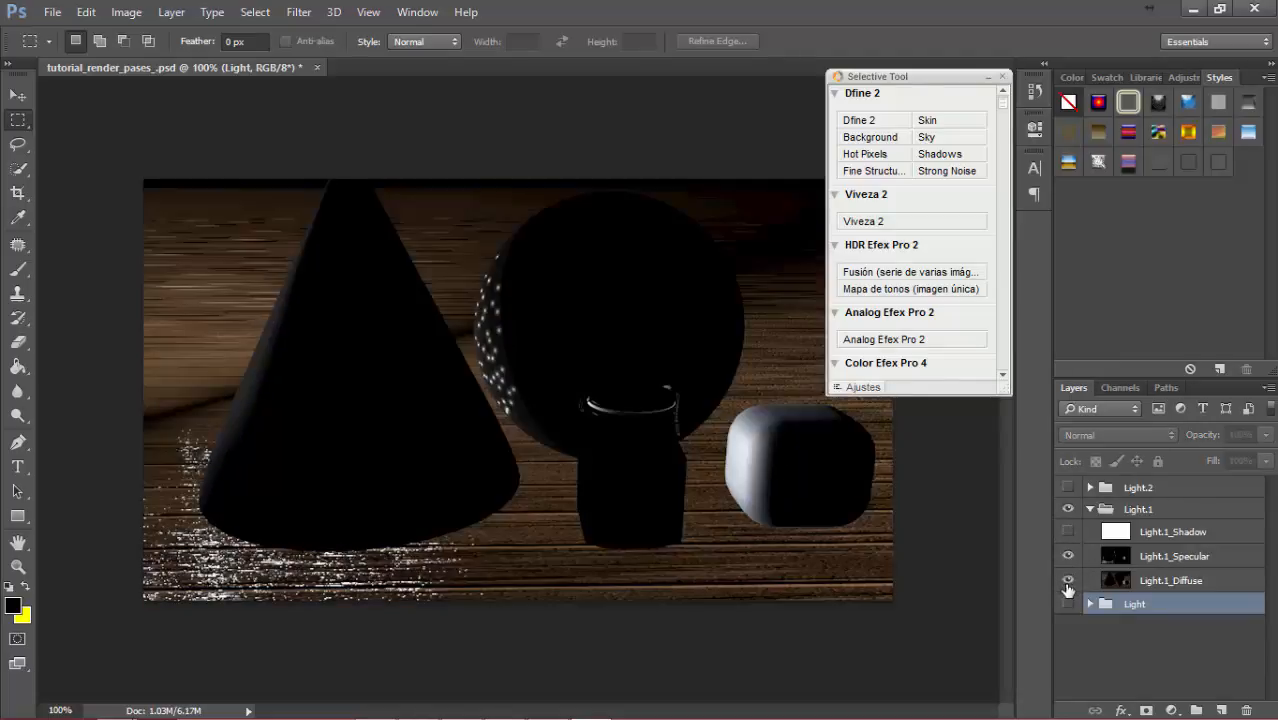
Step: Apply a Gaussian Blur with a 7.6-pixel radius to the Light.1_Specular layer and compare the image without that layer
{"action": "left_click", "coordinate": [1160, 566]}
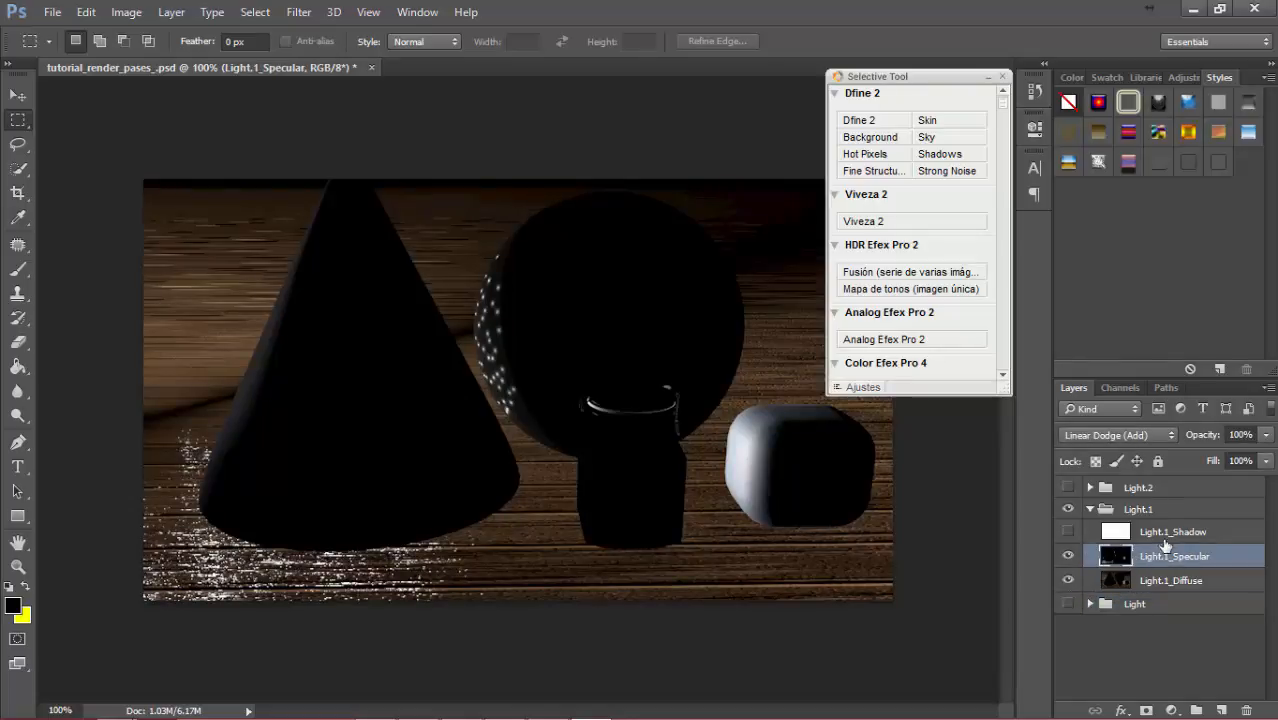
{"action": "left_click", "coordinate": [299, 12]}
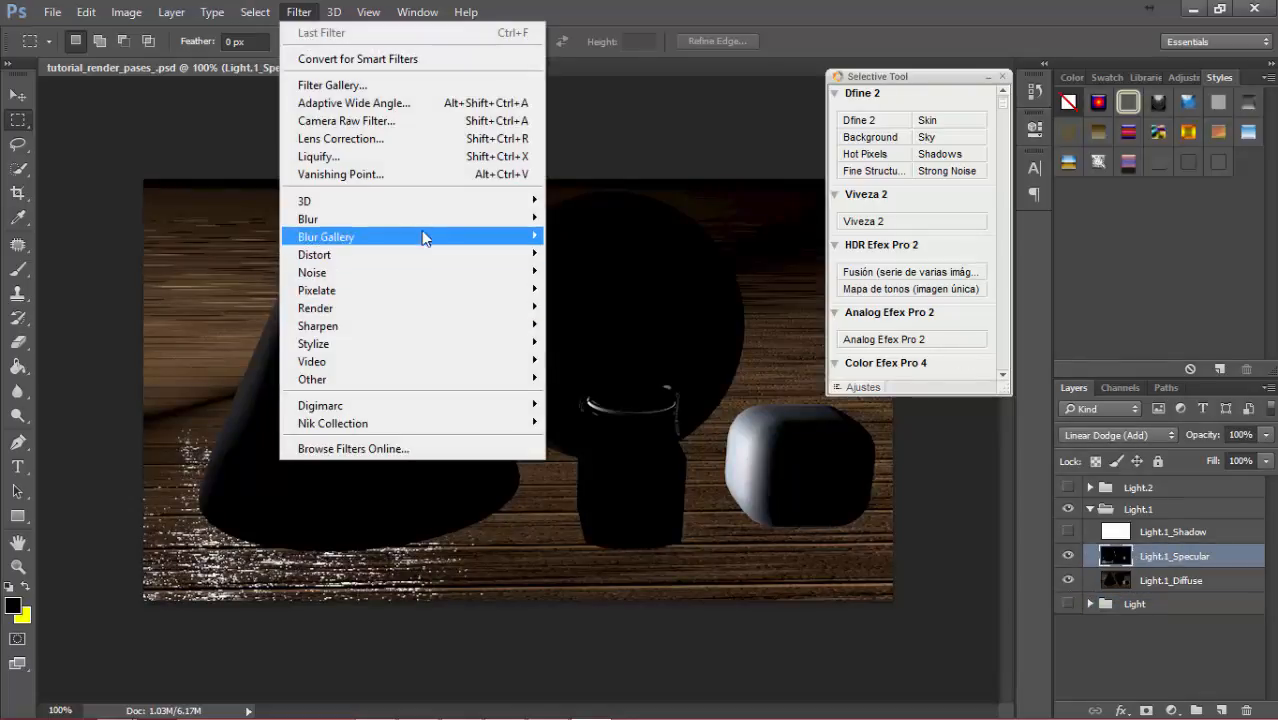
{"action": "mouse_move", "coordinate": [428, 221]}
{"action": "left_click", "coordinate": [591, 290]}
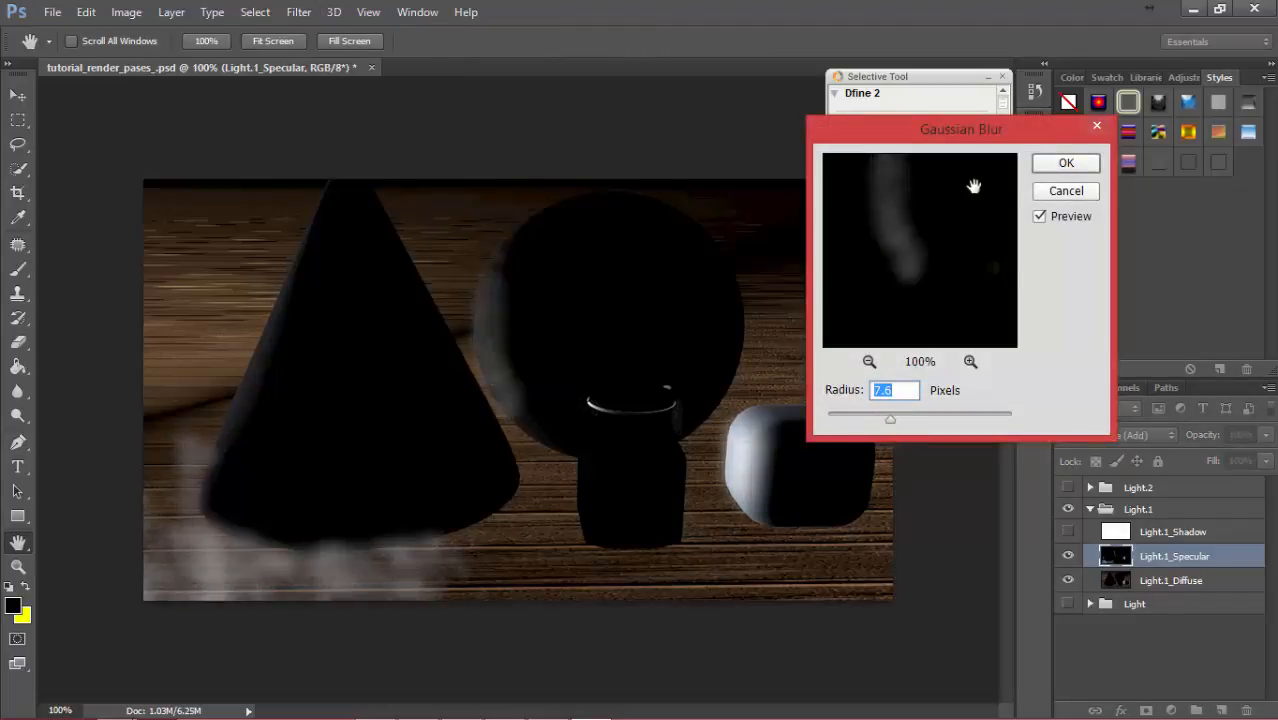
{"action": "left_click", "coordinate": [1066, 163]}
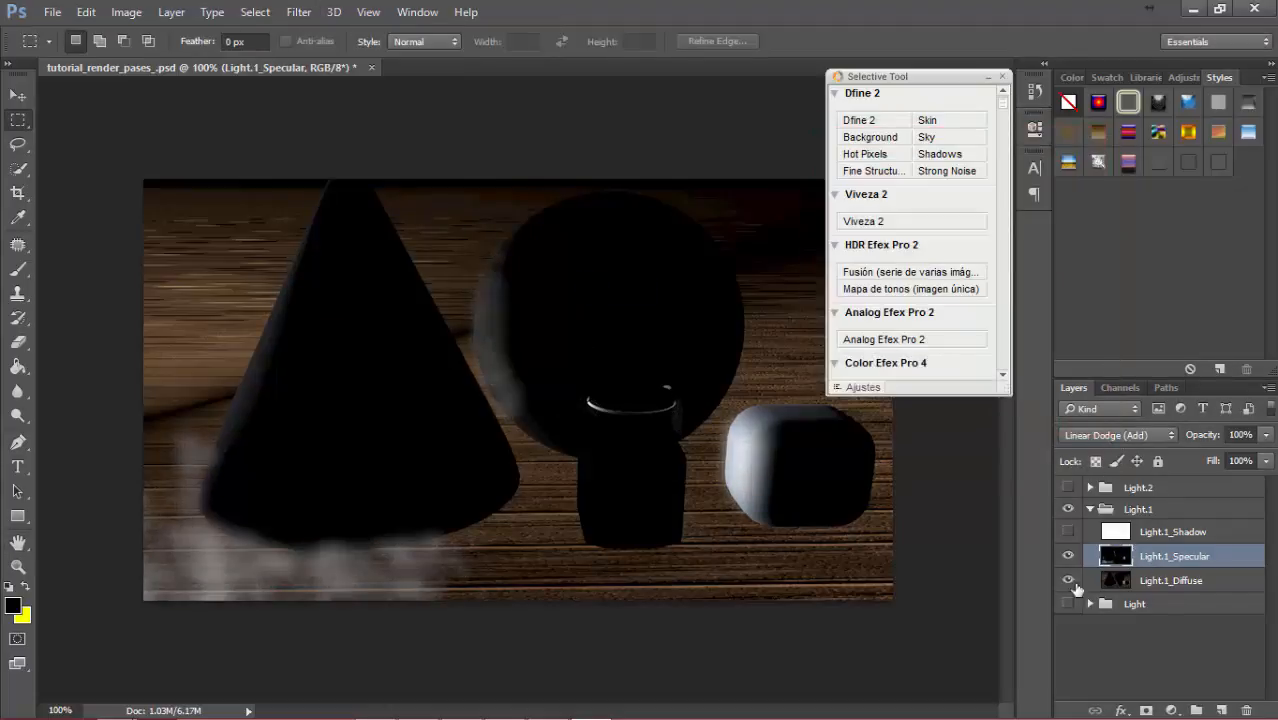
{"action": "left_click", "coordinate": [1067, 557]}
{"action": "left_click", "coordinate": [1067, 557]}
Step: Add a layer mask to Light.1_Specular and brush black over the blurred highlights on the wood around the cone's base
{"action": "left_click", "coordinate": [1146, 711]}
{"action": "key", "text": "b"}
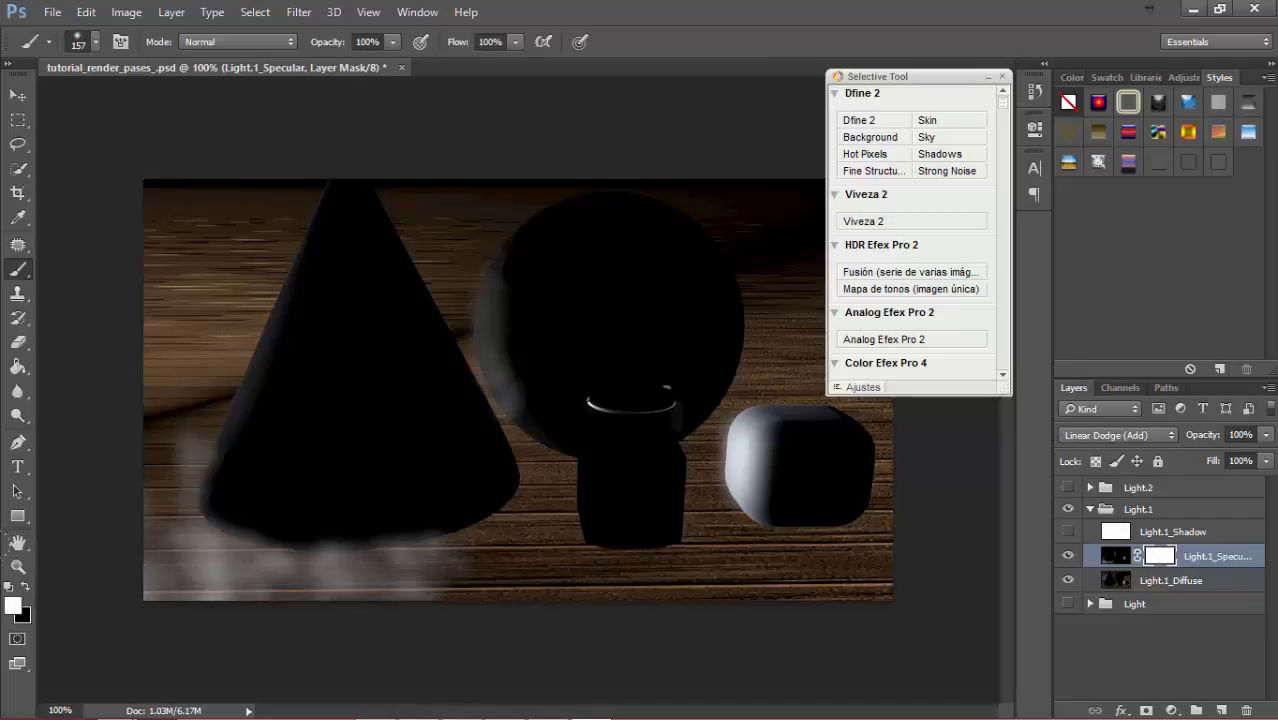
{"action": "left_click", "coordinate": [26, 586]}
{"action": "left_click_drag", "start_coordinate": [245, 565], "coordinate": [121, 466]}
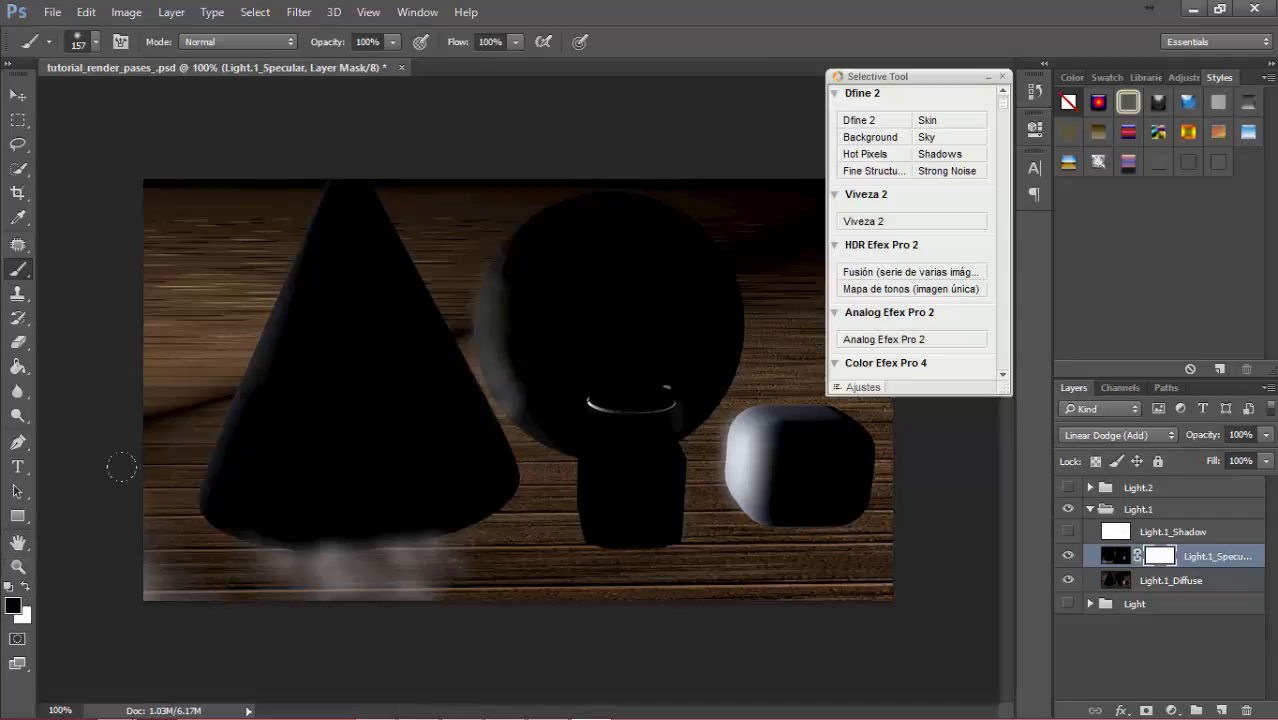
{"action": "mouse_move", "coordinate": [160, 575]}
{"action": "left_mouse_down"}
{"action": "mouse_move", "coordinate": [340, 570]}
{"action": "mouse_move", "coordinate": [240, 540]}
{"action": "mouse_move", "coordinate": [109, 562]}
{"action": "left_mouse_up"}
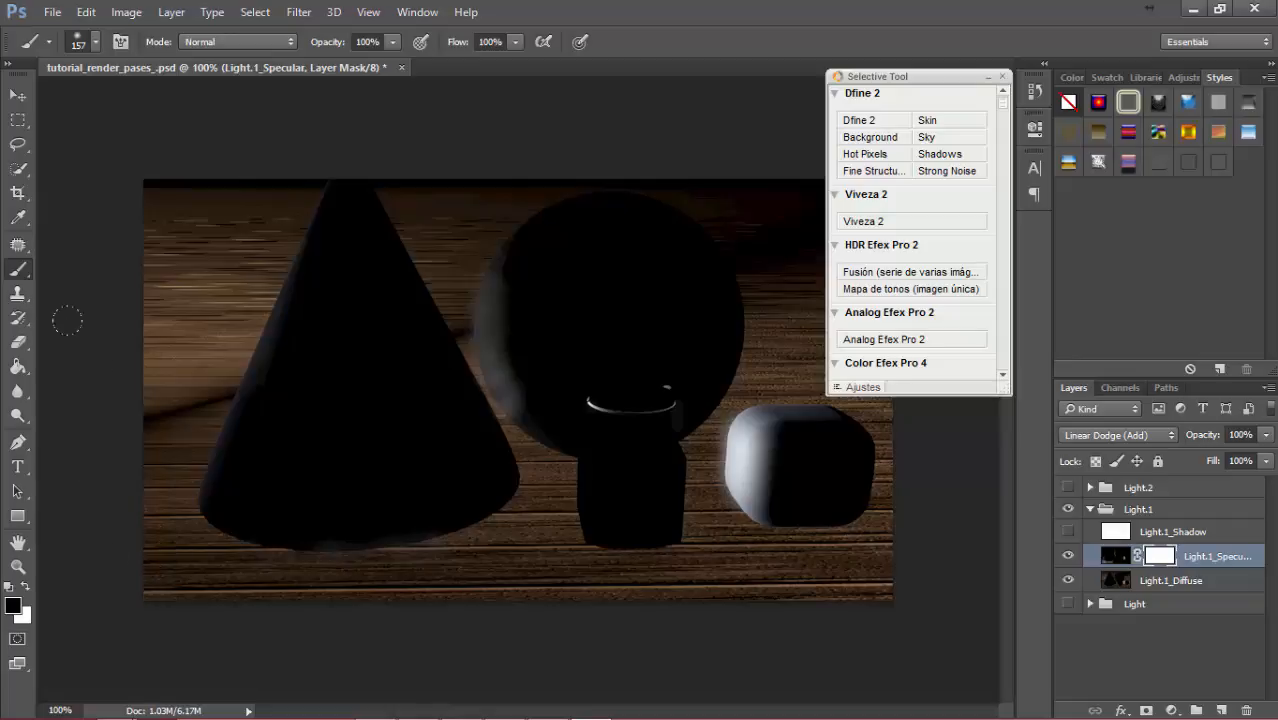
{"action": "left_click_drag", "start_coordinate": [400, 545], "coordinate": [214, 515]}
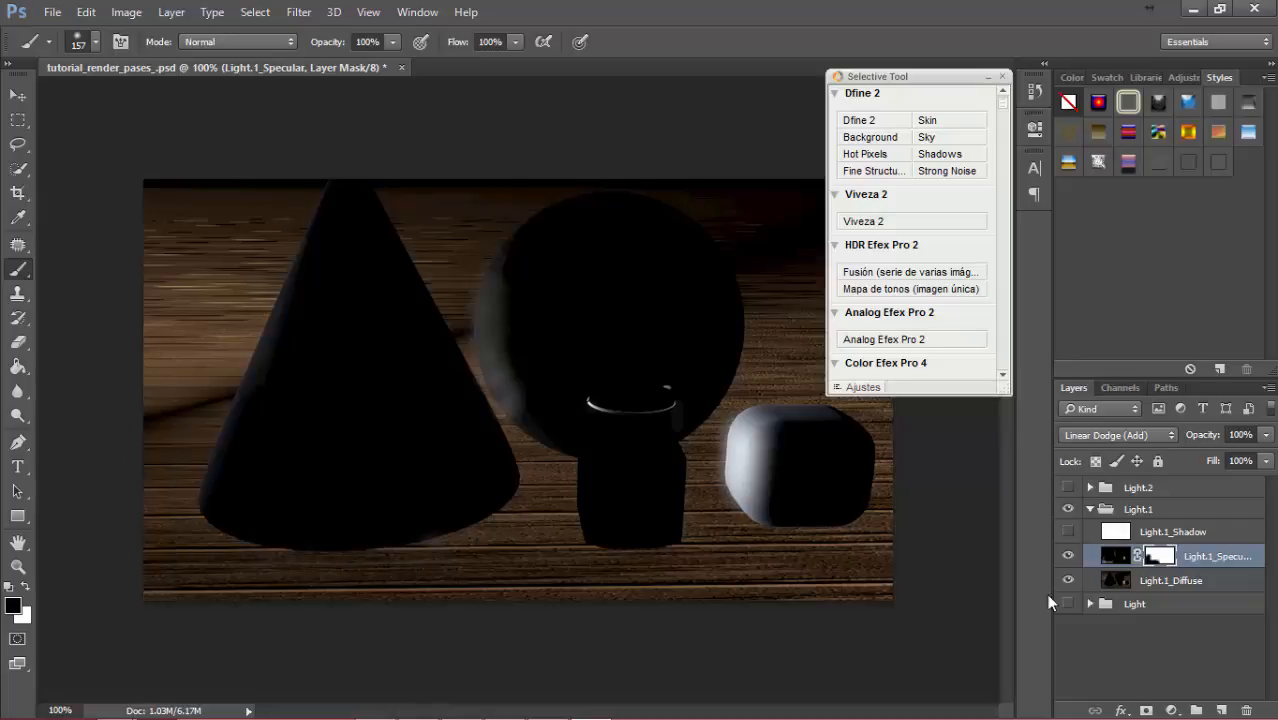
{"action": "left_click", "coordinate": [1068, 556]}
{"action": "left_click", "coordinate": [1068, 556]}
Step: Close tutorial_render_pases_.psd, return to Cinema 4D and minimize the Picture Viewer
{"action": "left_click", "coordinate": [400, 67]}
{"action": "left_click", "coordinate": [644, 288]}
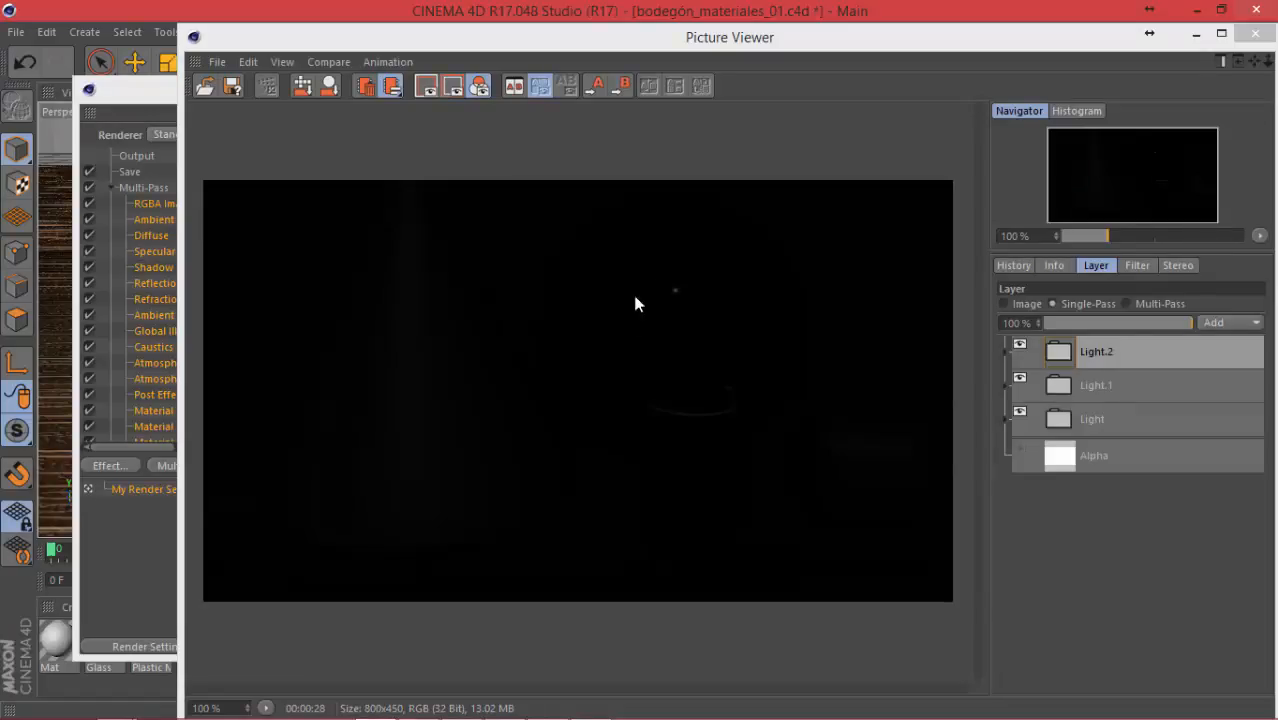
{"action": "left_click", "coordinate": [1196, 34]}
Step: Set Separate Lights to None in the Multi-Pass render settings and widen the list of pass channels
{"action": "left_click", "coordinate": [146, 188]}
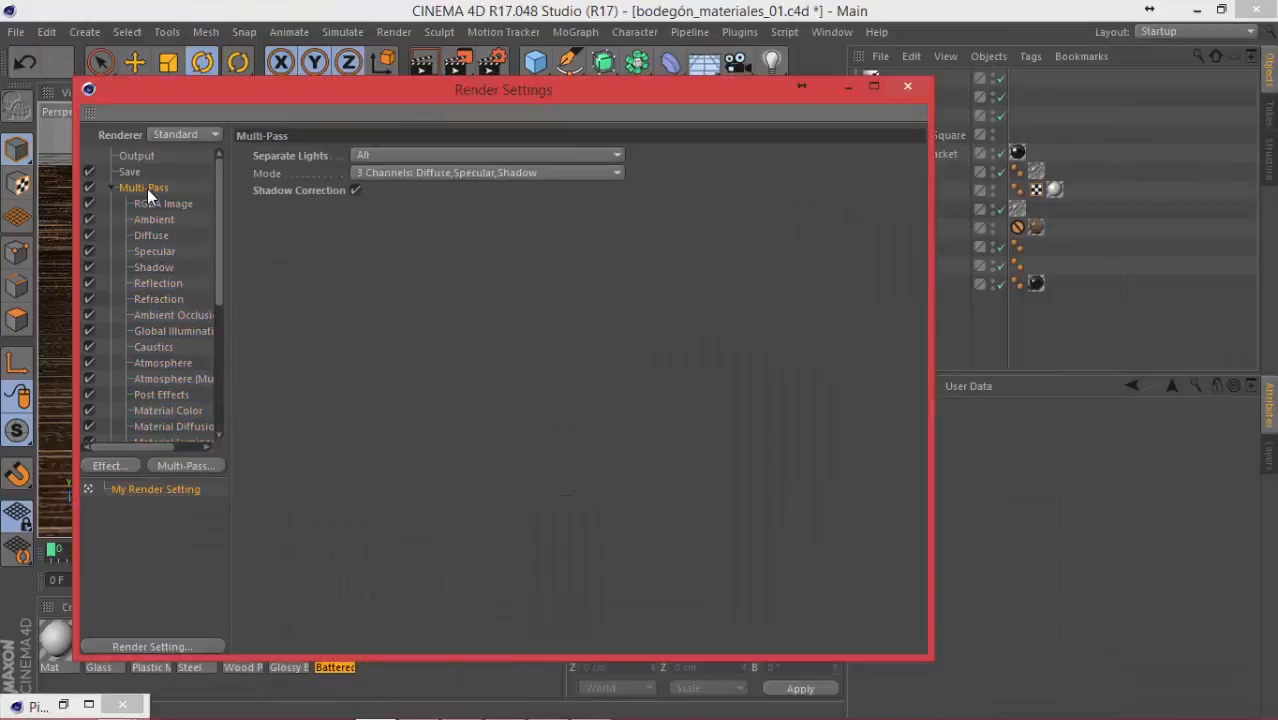
{"action": "left_click", "coordinate": [400, 155]}
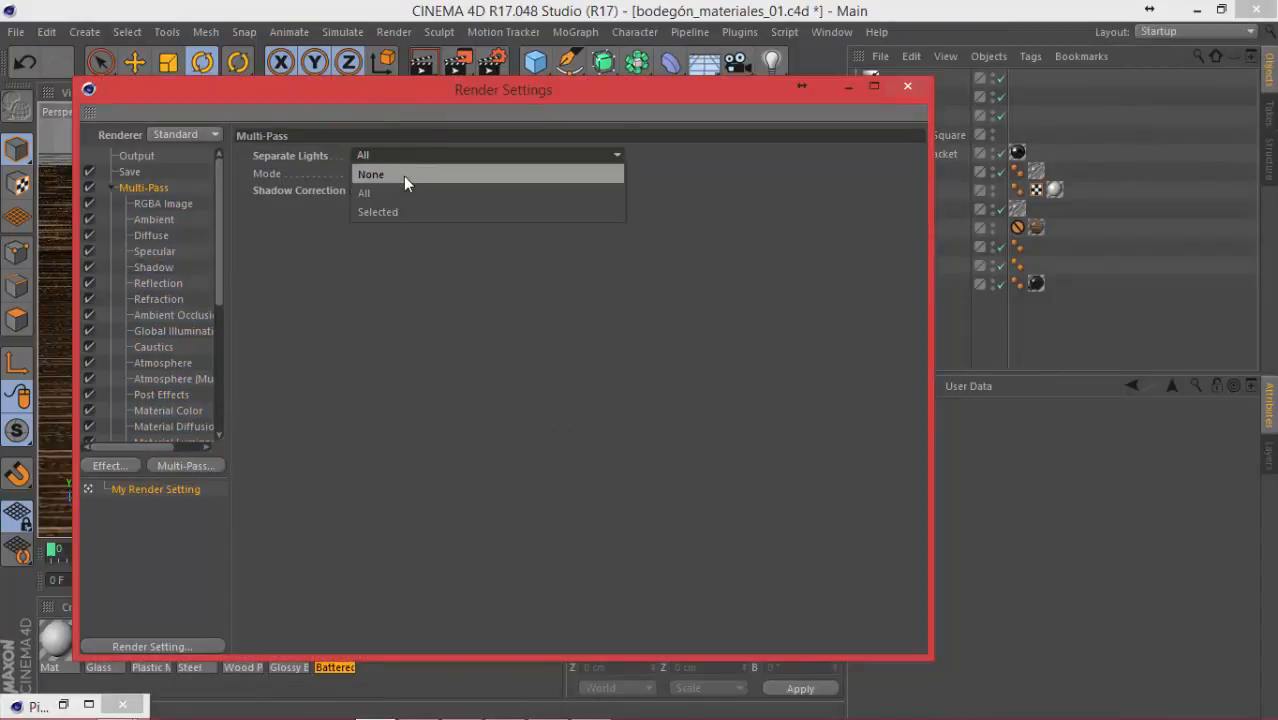
{"action": "left_click", "coordinate": [404, 176]}
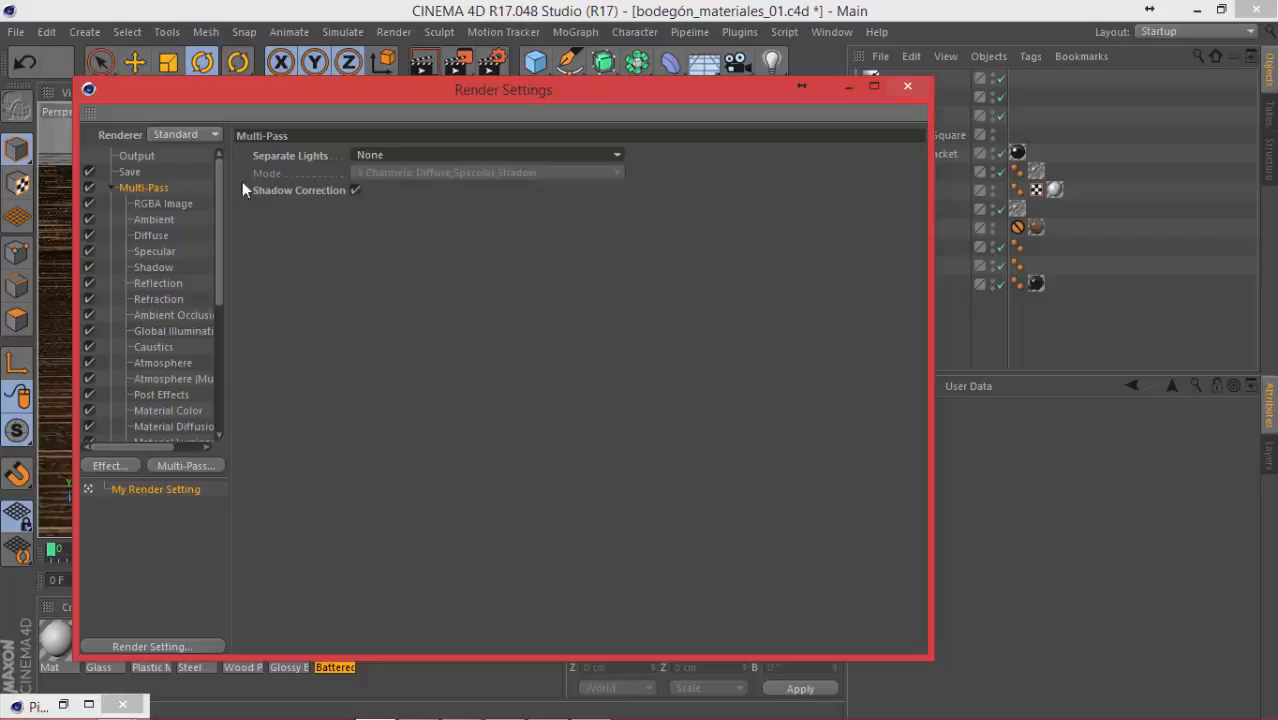
{"action": "left_click_drag", "start_coordinate": [230, 206], "coordinate": [334, 206]}
Step: Render the scene with all multi-pass channels to the Picture Viewer and overwrite the existing PSD output files
{"action": "right_click", "coordinate": [158, 188]}
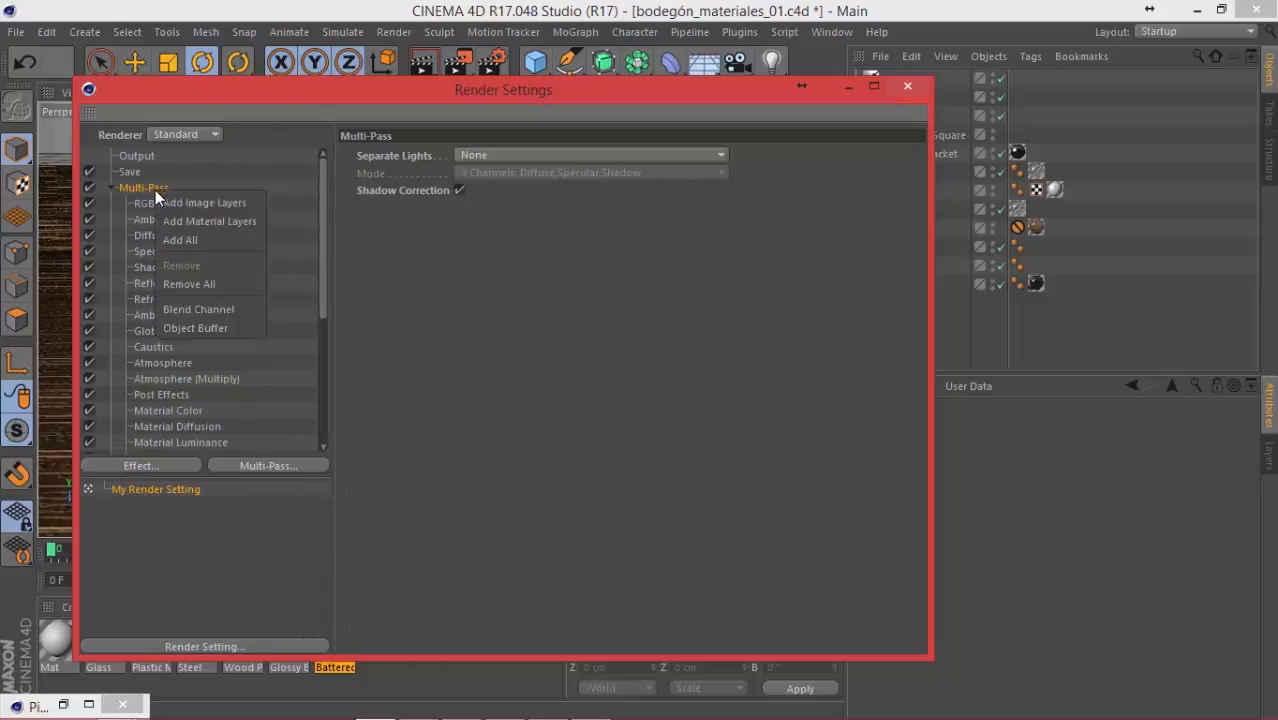
{"action": "left_click", "coordinate": [139, 188]}
{"action": "right_click", "coordinate": [137, 187]}
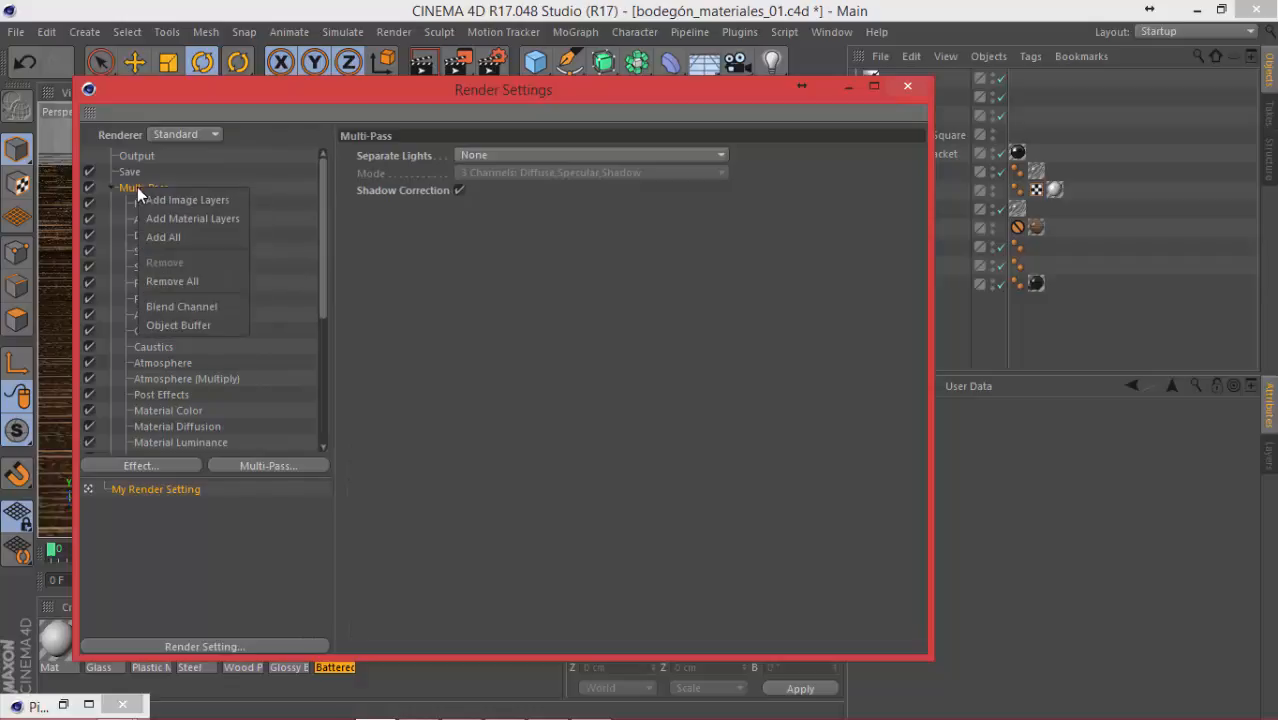
{"action": "left_click", "coordinate": [174, 236]}
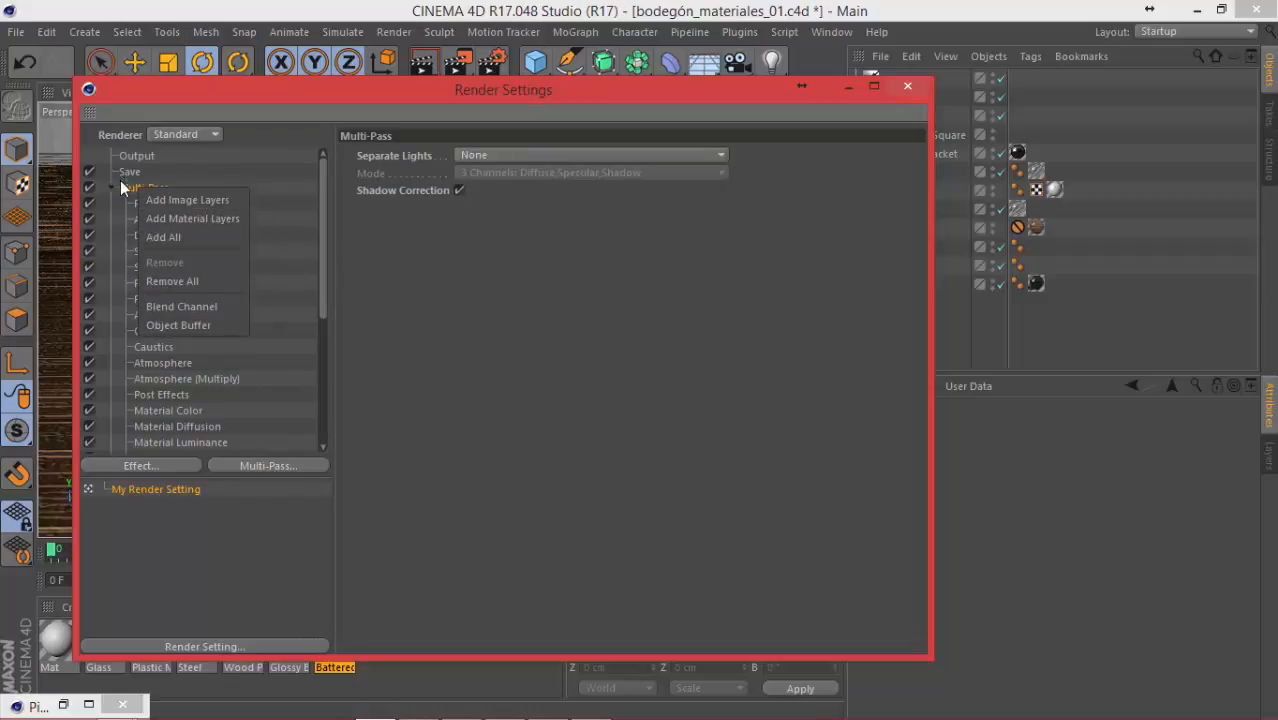
{"action": "left_click", "coordinate": [455, 65]}
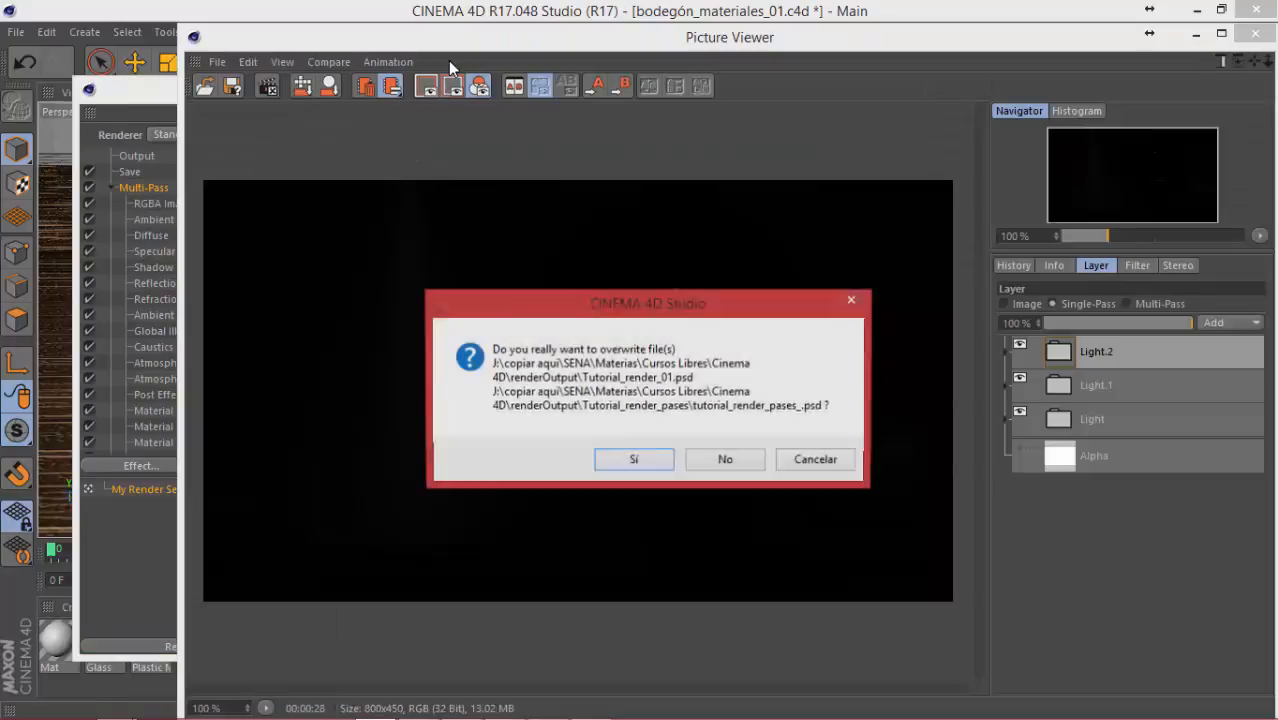
{"action": "left_click", "coordinate": [638, 462]}
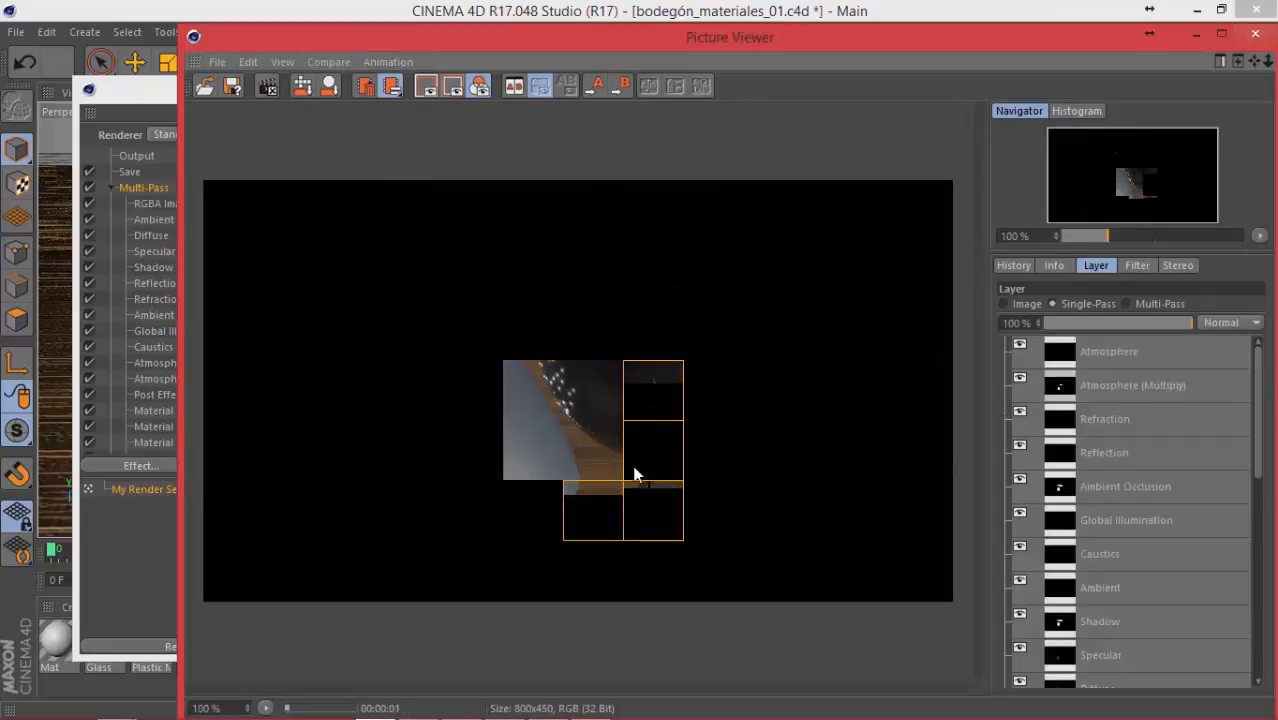
Step: Show the composite image instead of a single pass while rendering and maximize the Picture Viewer
{"action": "left_click", "coordinate": [1004, 304]}
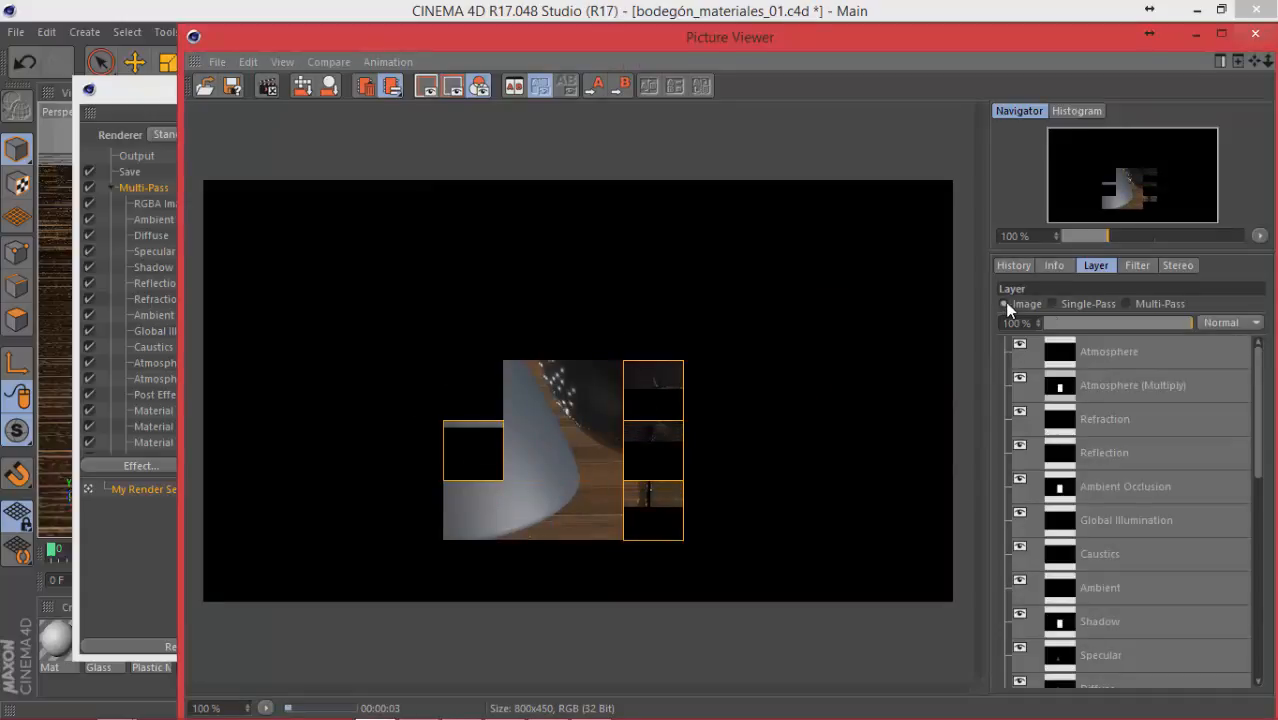
{"action": "mouse_move", "coordinate": [1260, 400]}
{"action": "left_mouse_down"}
{"action": "mouse_move", "coordinate": [1276, 620]}
{"action": "mouse_move", "coordinate": [1266, 396]}
{"action": "left_mouse_up"}
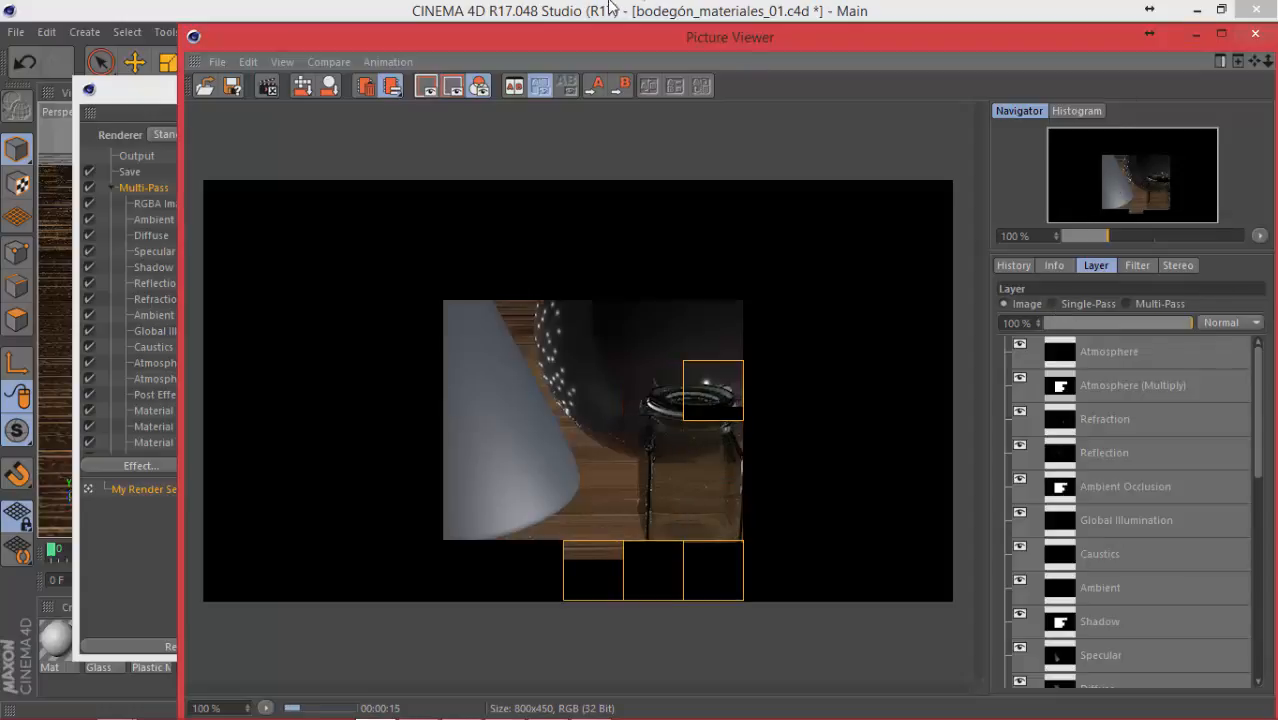
{"action": "left_click", "coordinate": [1221, 34]}
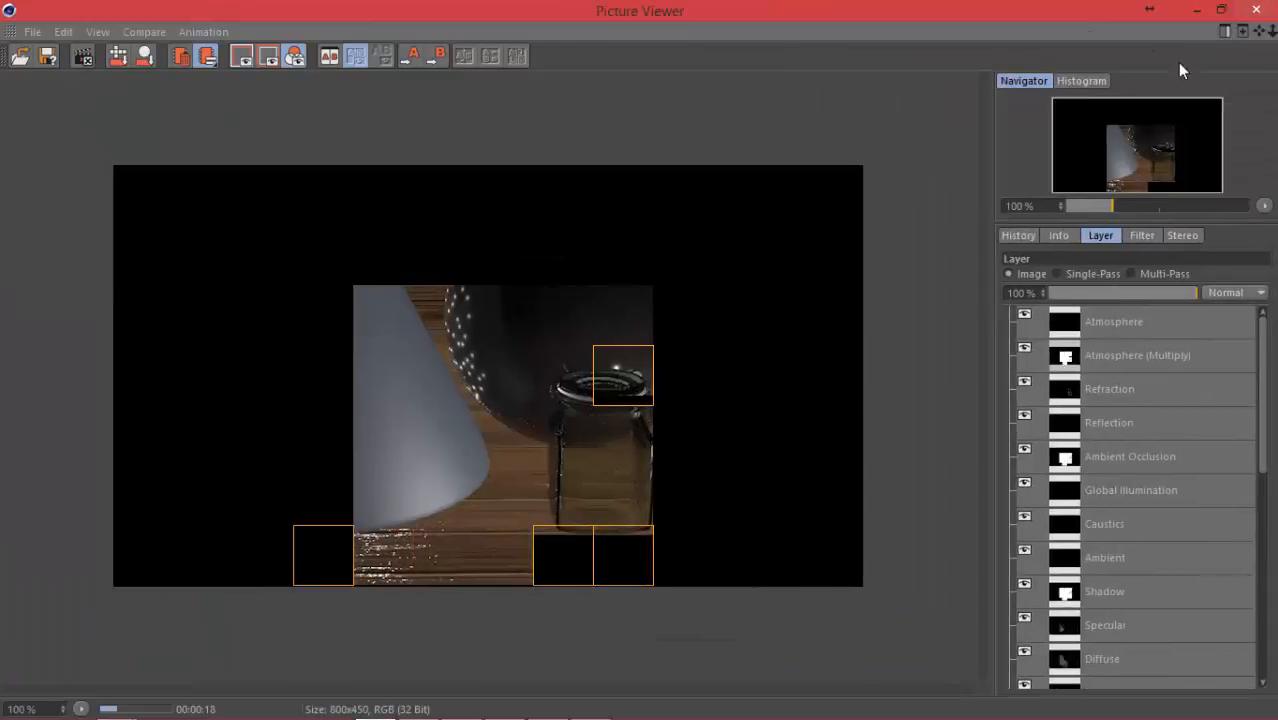
Step: Switch to single-pass display and examine the Atmosphere, Atmosphere (Multiply), Refraction and Reflection passes
{"action": "left_click", "coordinate": [1057, 273]}
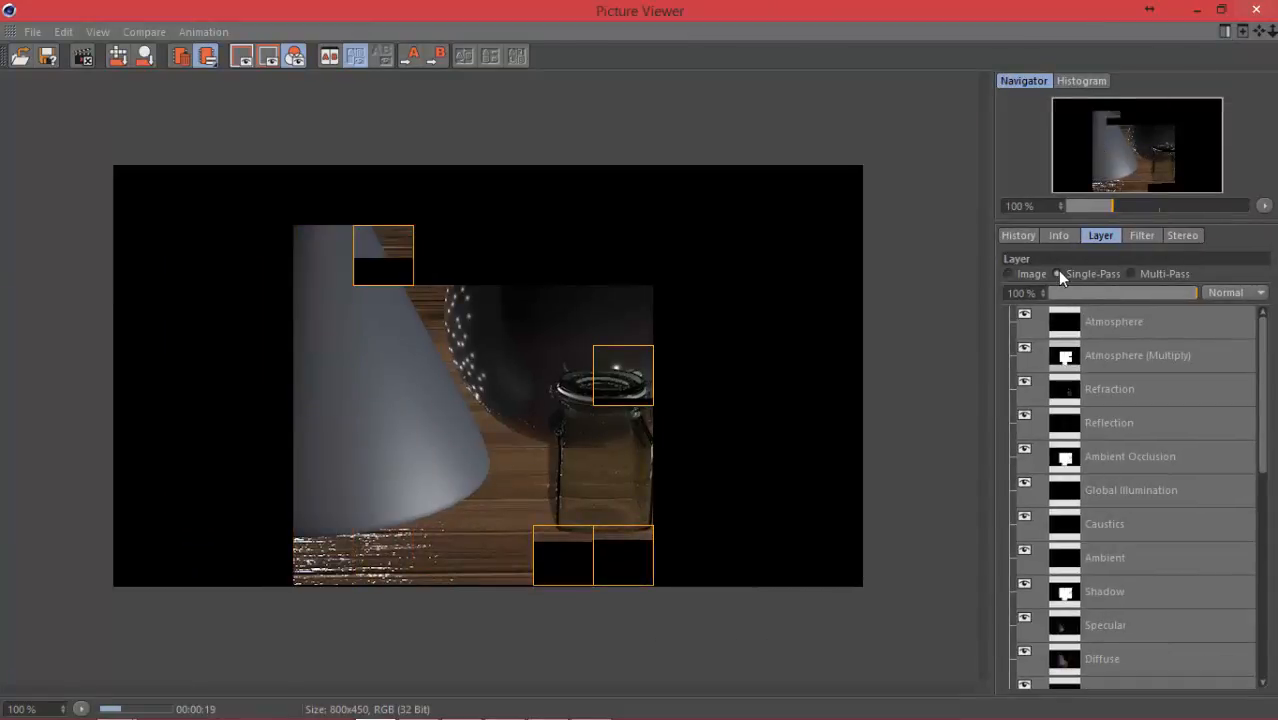
{"action": "left_click", "coordinate": [1110, 328]}
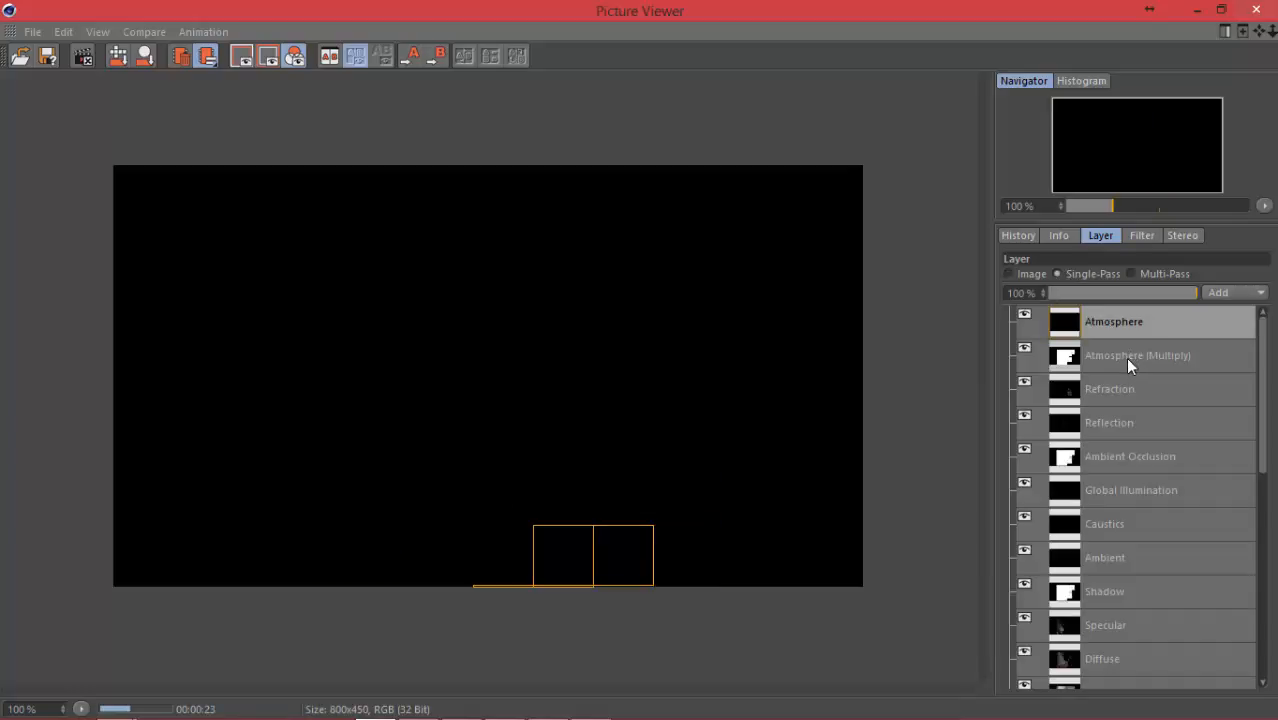
{"action": "left_click", "coordinate": [1124, 358]}
{"action": "left_click", "coordinate": [1128, 389]}
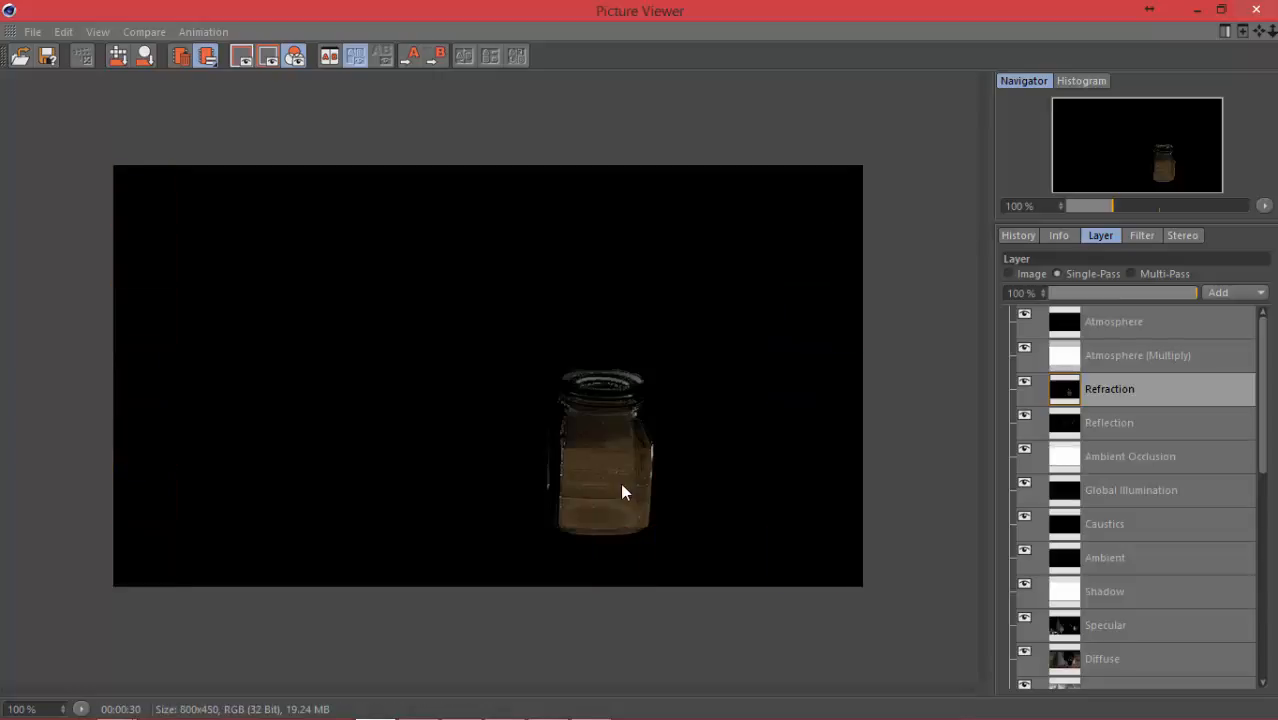
{"action": "left_click", "coordinate": [1108, 425]}
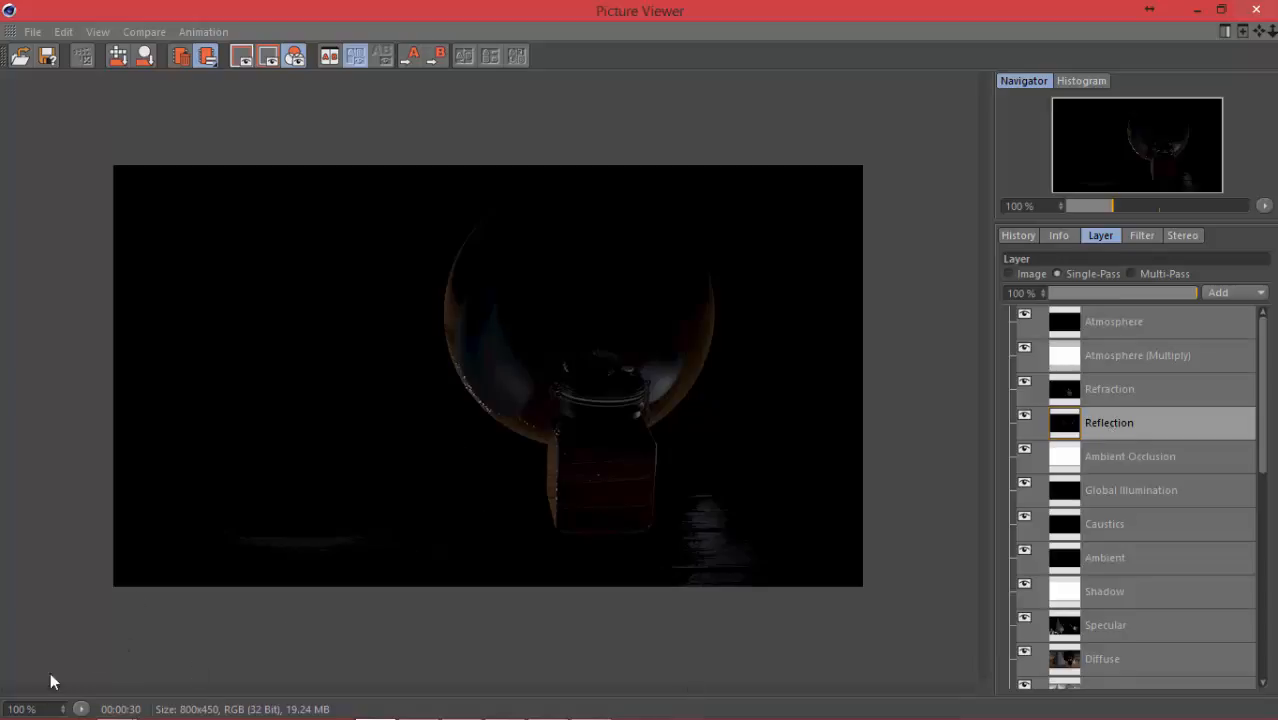
{"action": "left_click", "coordinate": [61, 707]}
{"action": "mouse_move", "coordinate": [61, 711]}
{"action": "left_mouse_down"}
{"action": "mouse_move", "coordinate": [67, 695]}
{"action": "mouse_move", "coordinate": [62, 711]}
{"action": "left_mouse_up"}
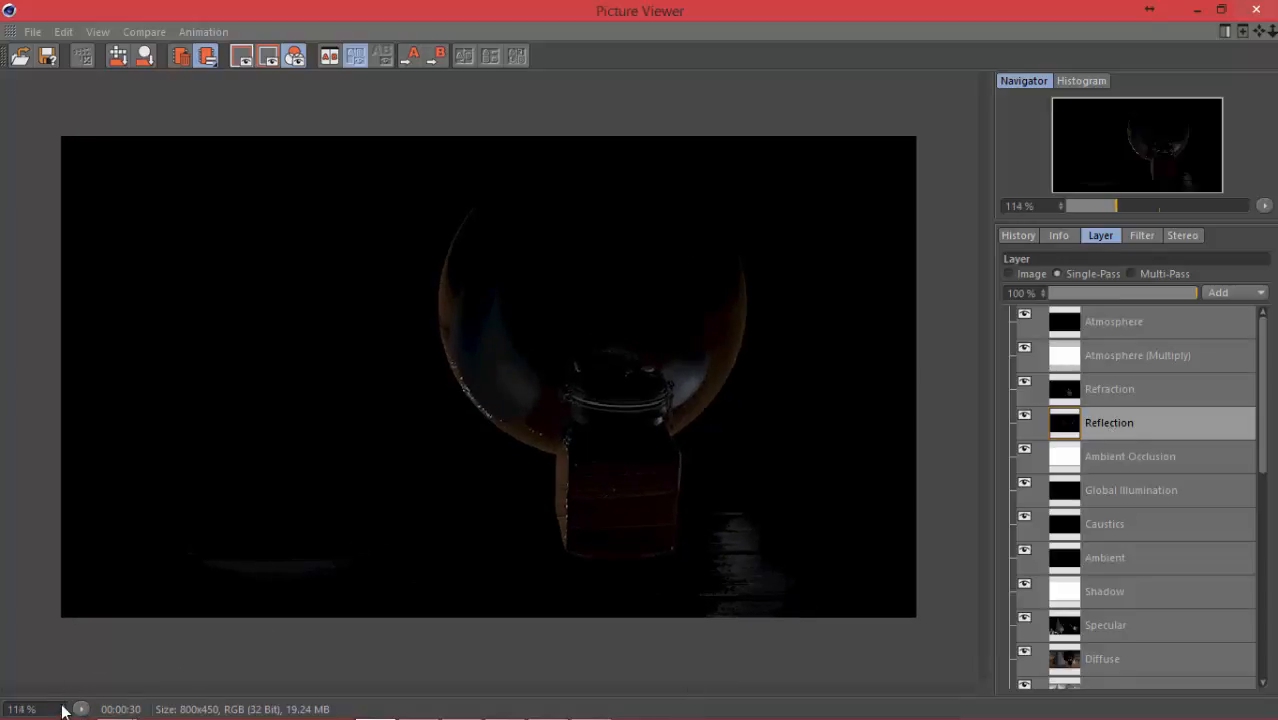
Step: View the Ambient Occlusion, Global Illumination, Caustics and Ambient passes one after another
{"action": "left_click", "coordinate": [1126, 457]}
{"action": "left_click", "coordinate": [1121, 492]}
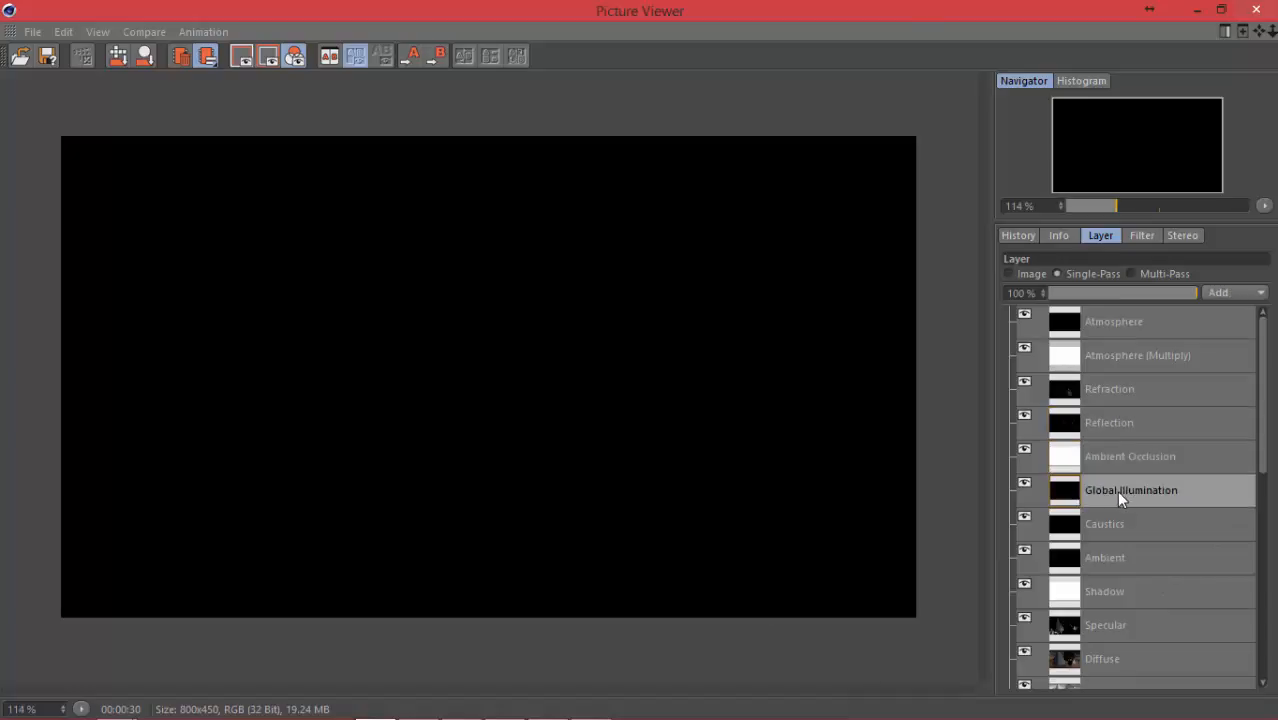
{"action": "left_click", "coordinate": [1122, 524]}
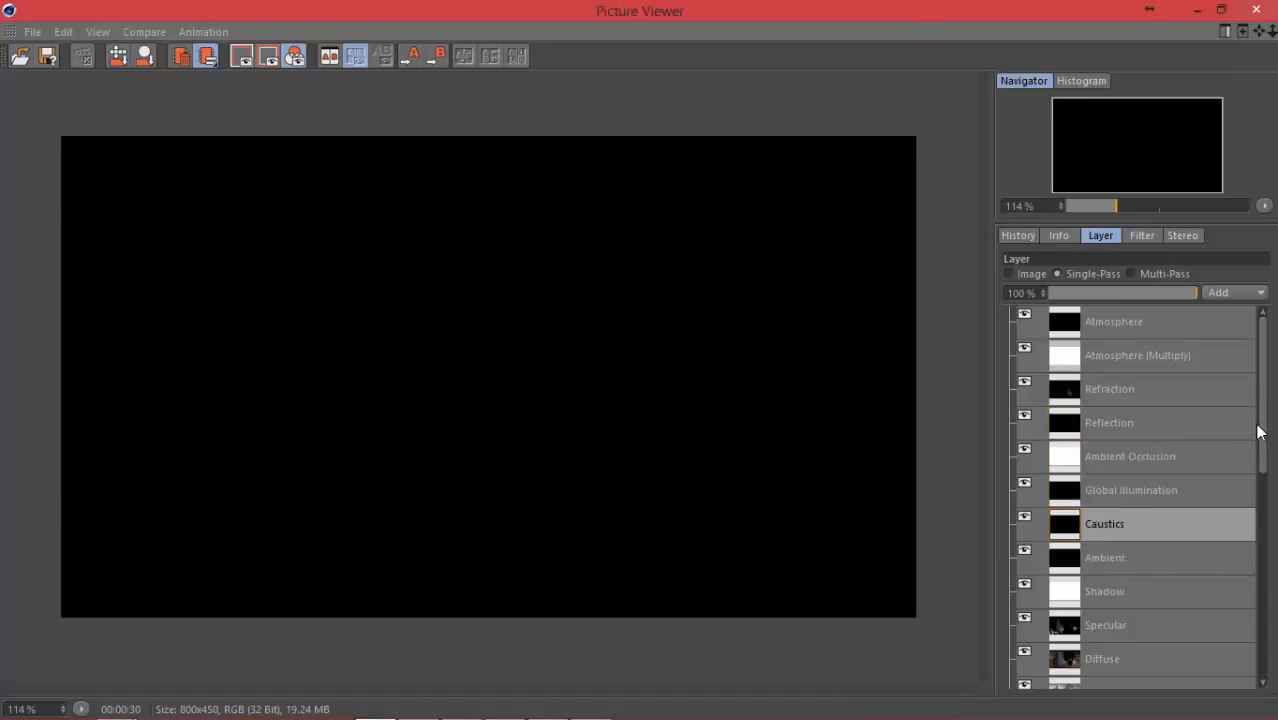
{"action": "left_click_drag", "start_coordinate": [1264, 426], "coordinate": [1230, 462]}
{"action": "left_click", "coordinate": [1120, 430]}
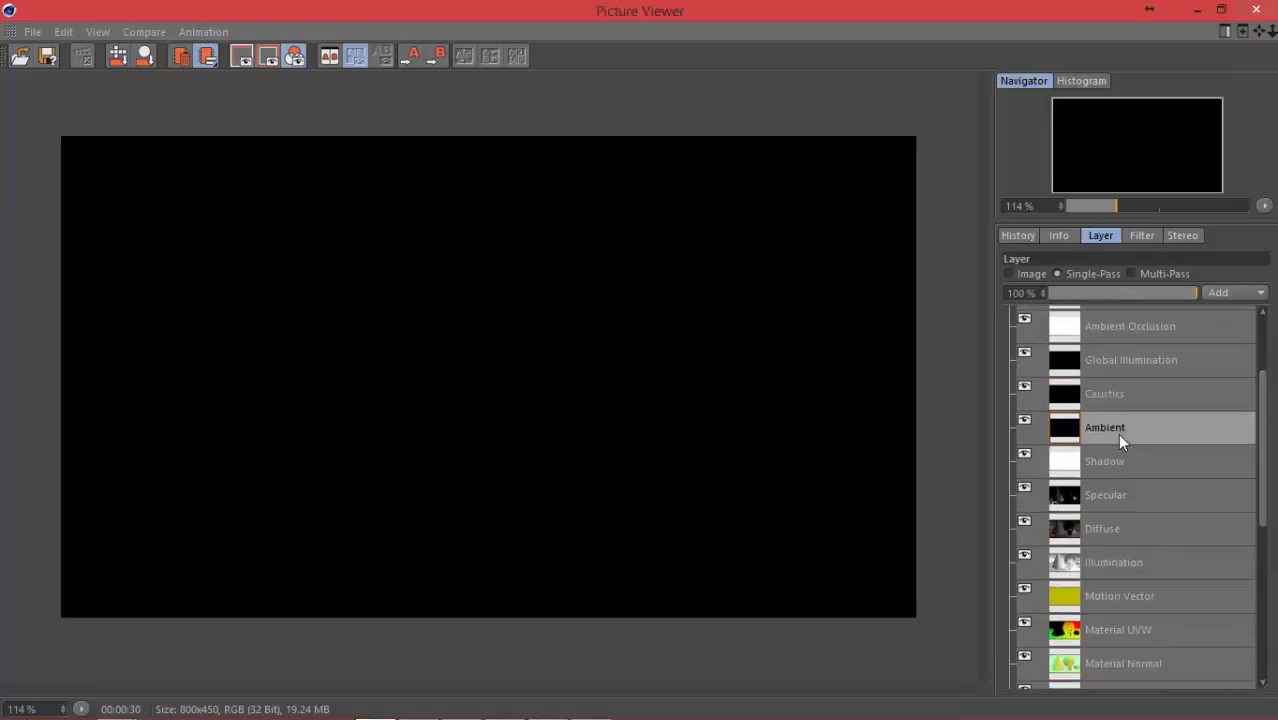
Step: Examine the Specular, Diffuse and Illumination passes of the still life
{"action": "left_click", "coordinate": [1104, 509]}
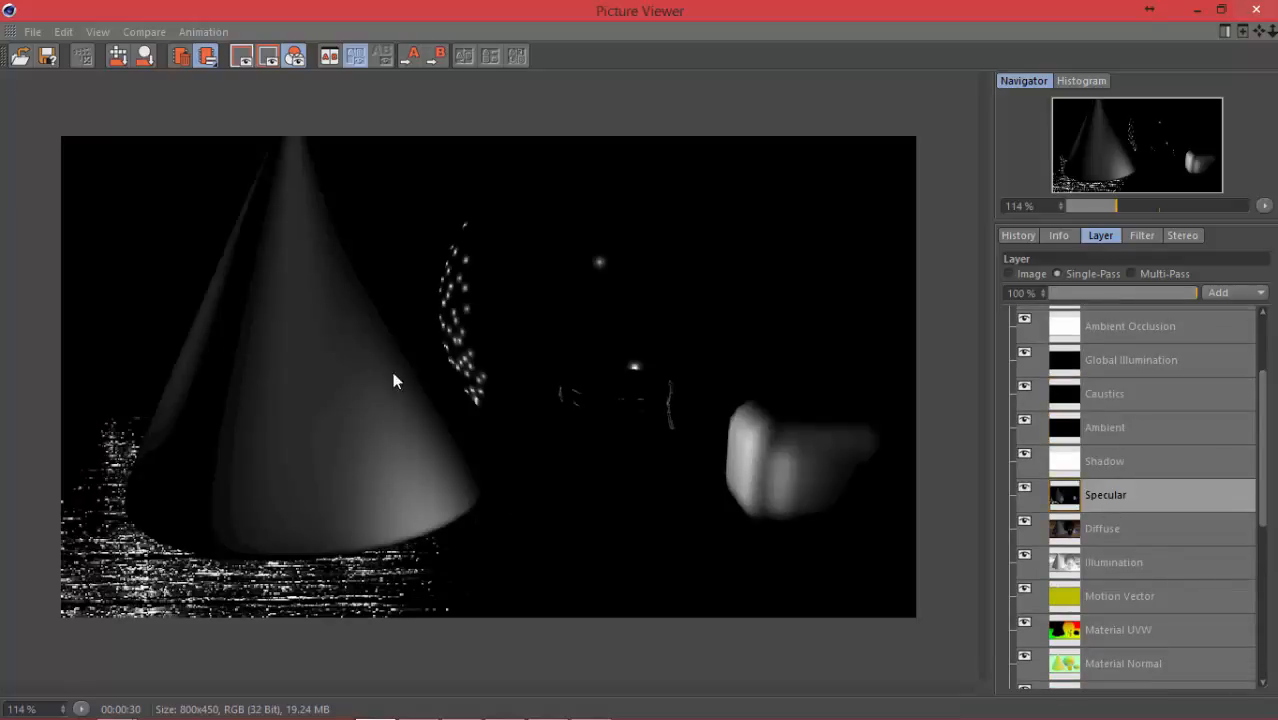
{"action": "left_click", "coordinate": [1117, 531]}
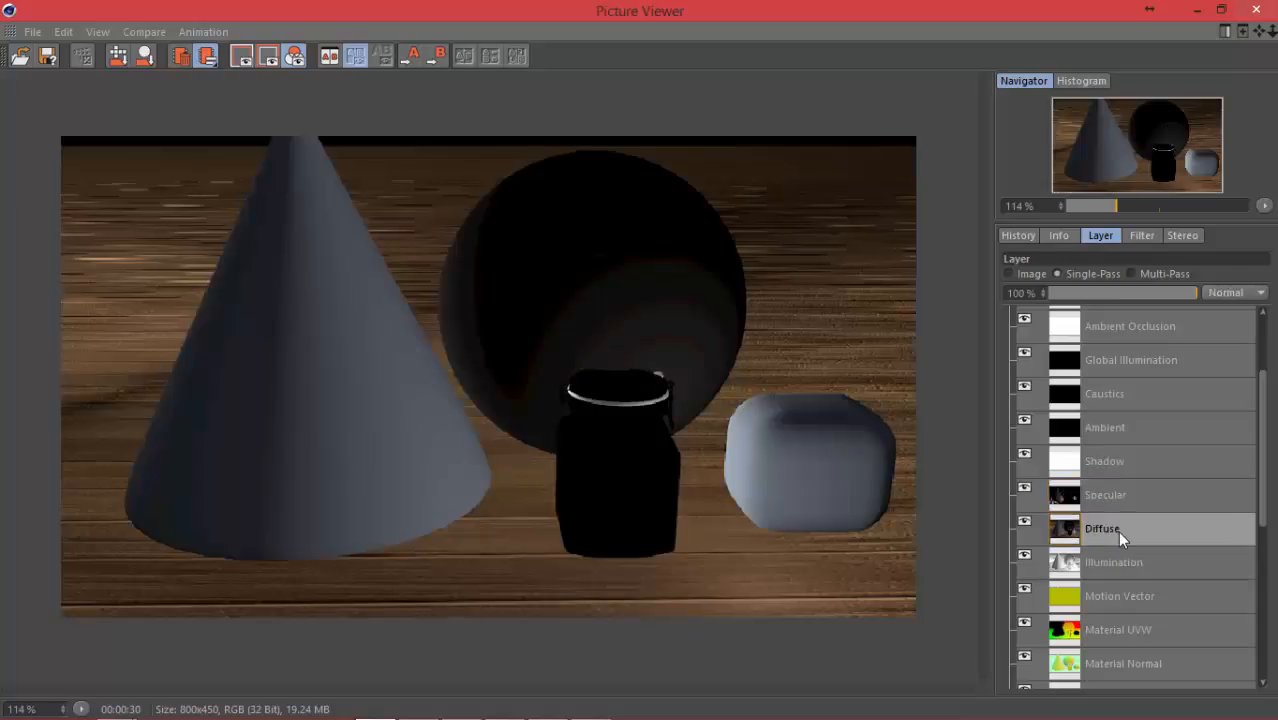
{"action": "left_click", "coordinate": [1117, 566]}
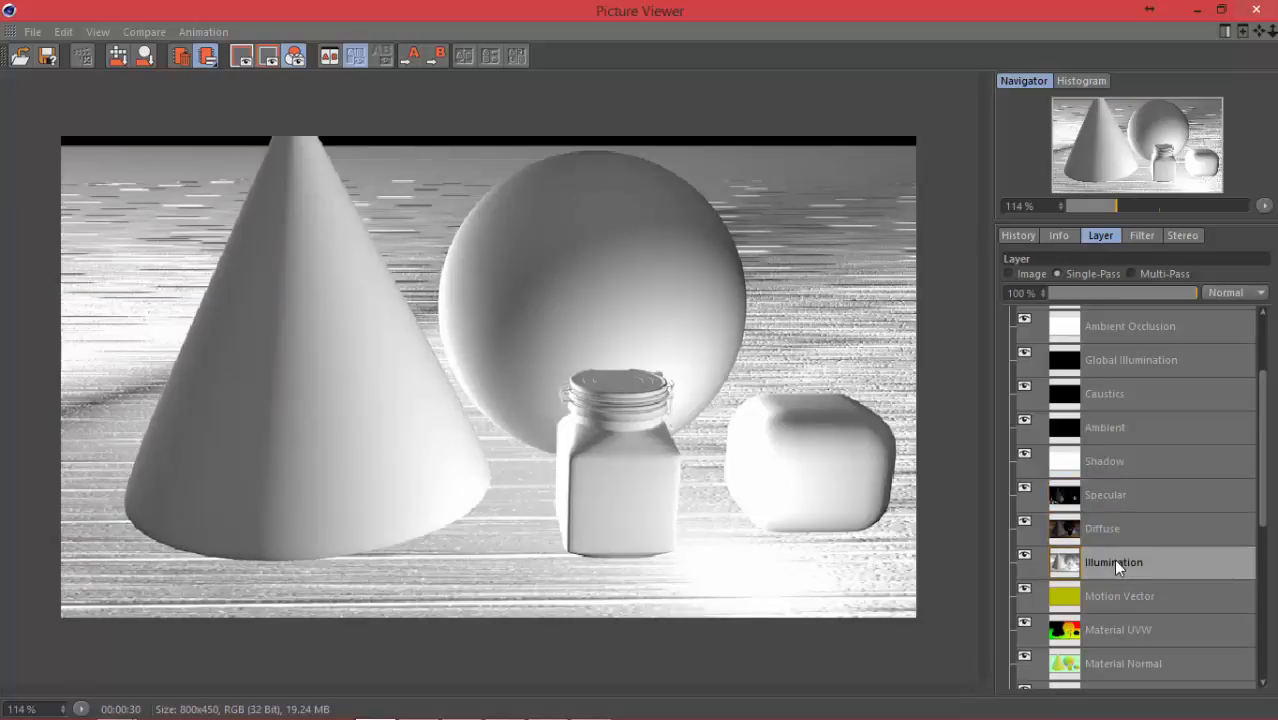
Step: Inspect the Motion Vector, Material UVW and Material Normal passes
{"action": "scroll", "coordinate": [1130, 500], "scroll_direction": "down", "scroll_amount": 3}
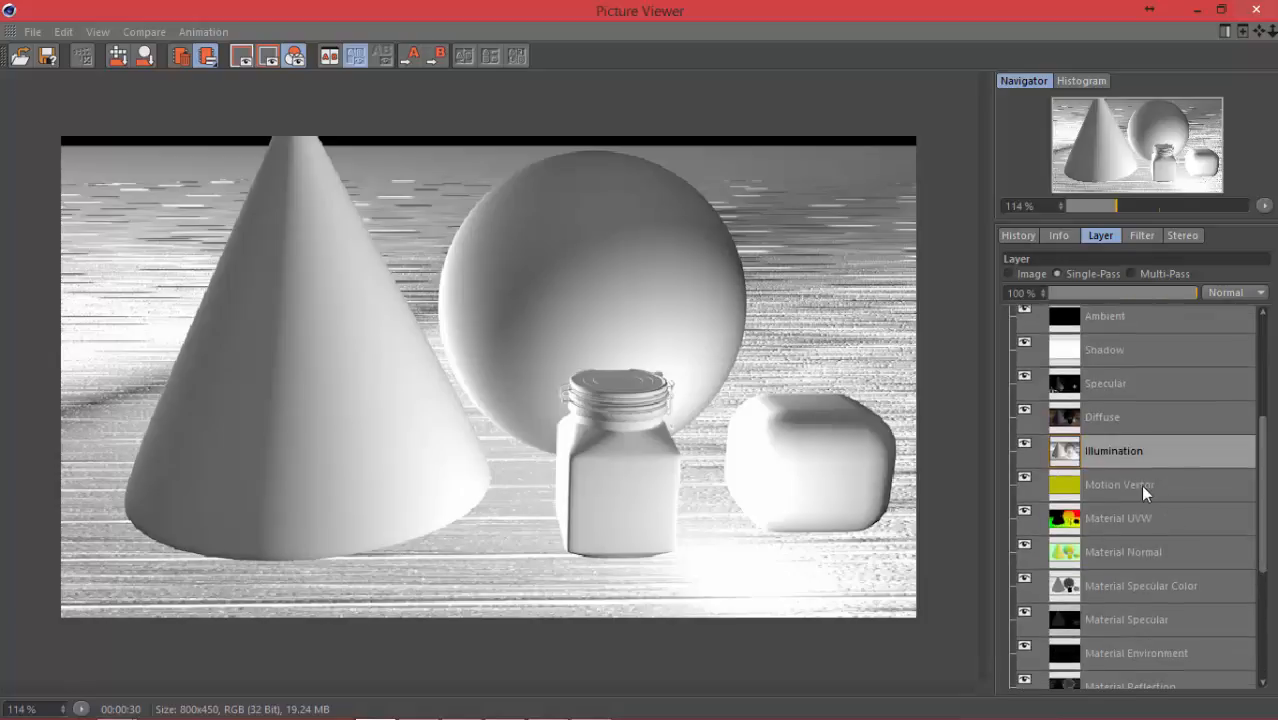
{"action": "left_click", "coordinate": [1143, 489]}
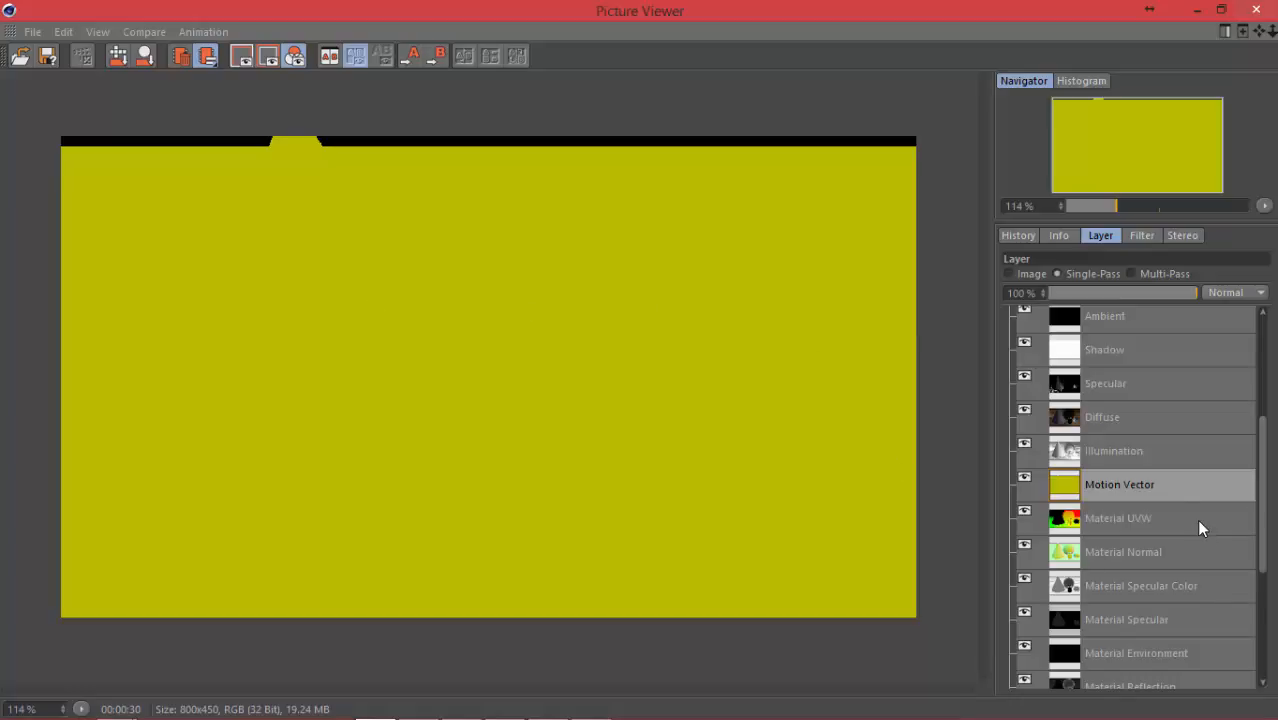
{"action": "left_click", "coordinate": [1167, 522]}
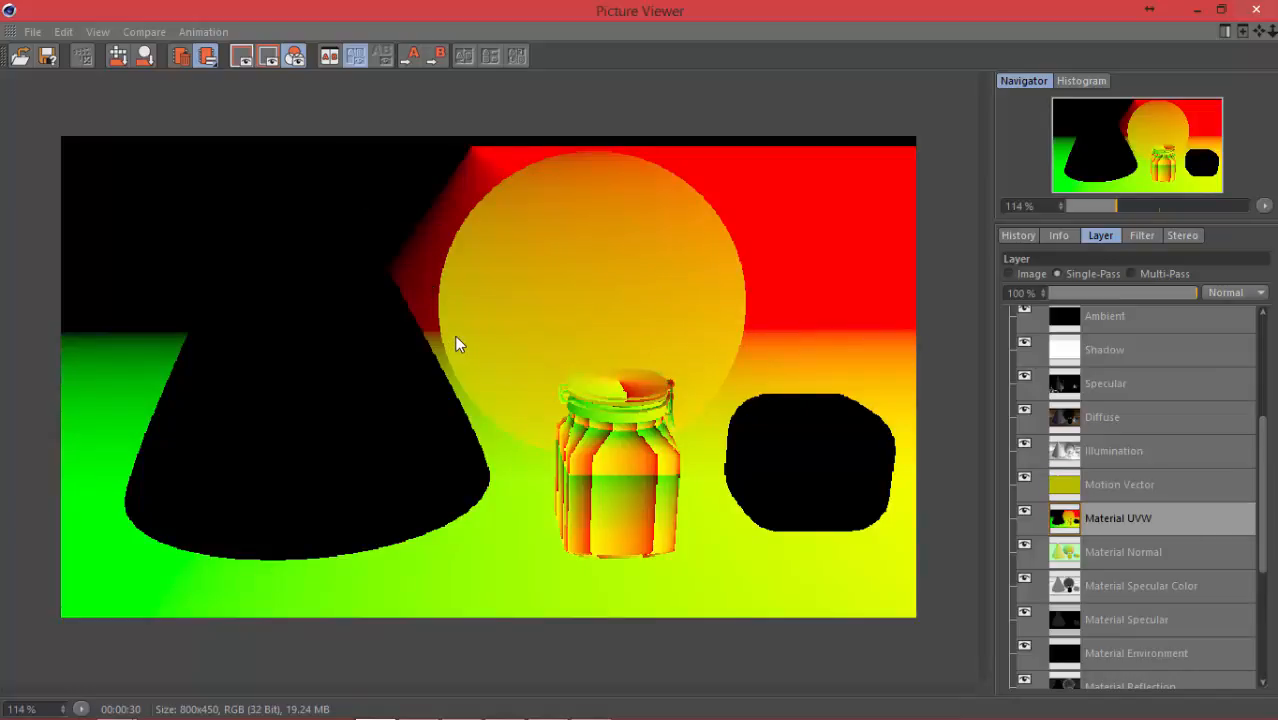
{"action": "left_click", "coordinate": [1105, 547]}
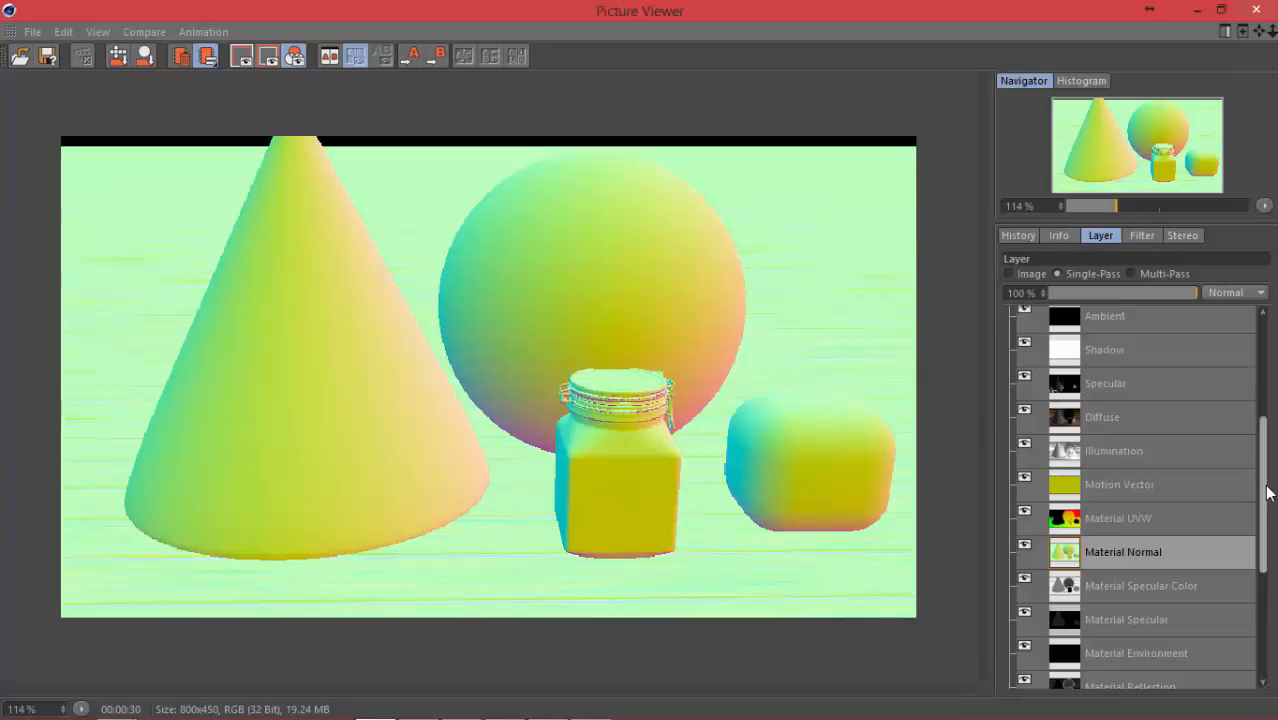
Step: Go through the Material Specular Color, Material Specular, Material Environment and Material Reflection passes
{"action": "left_click_drag", "start_coordinate": [1266, 486], "coordinate": [1250, 606]}
{"action": "left_click_drag", "start_coordinate": [1264, 545], "coordinate": [1260, 502]}
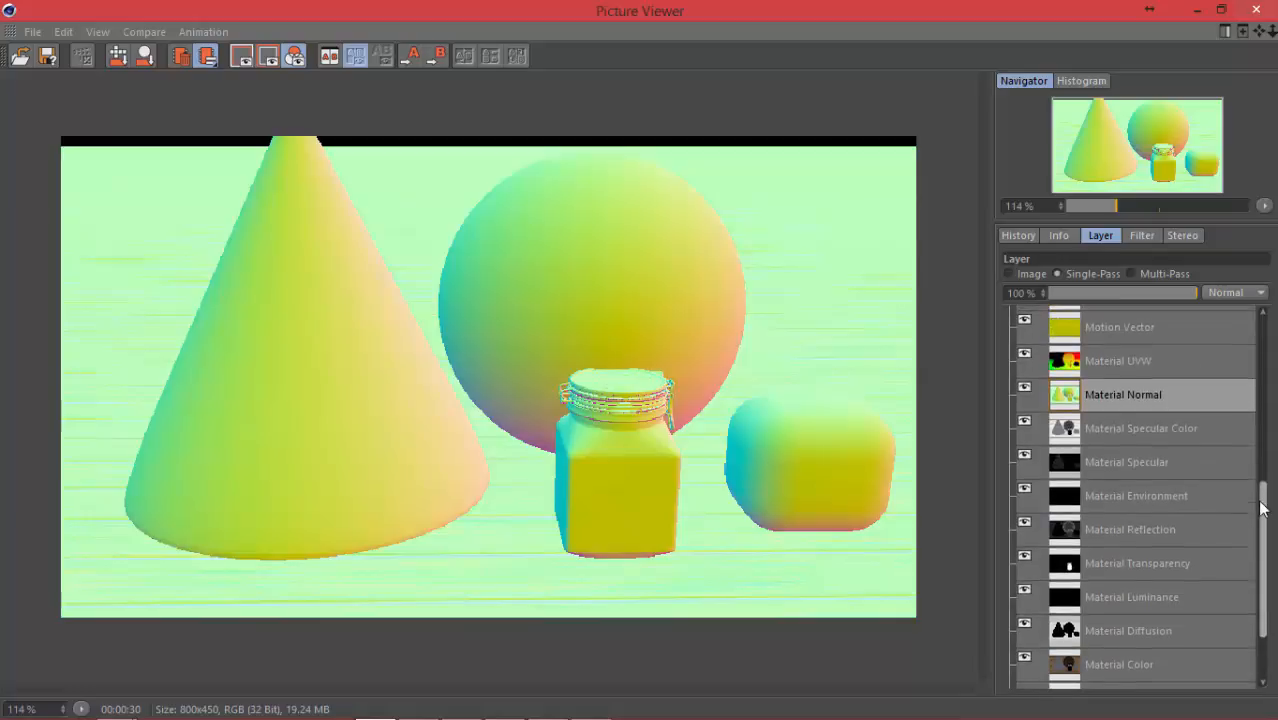
{"action": "left_click", "coordinate": [1133, 427]}
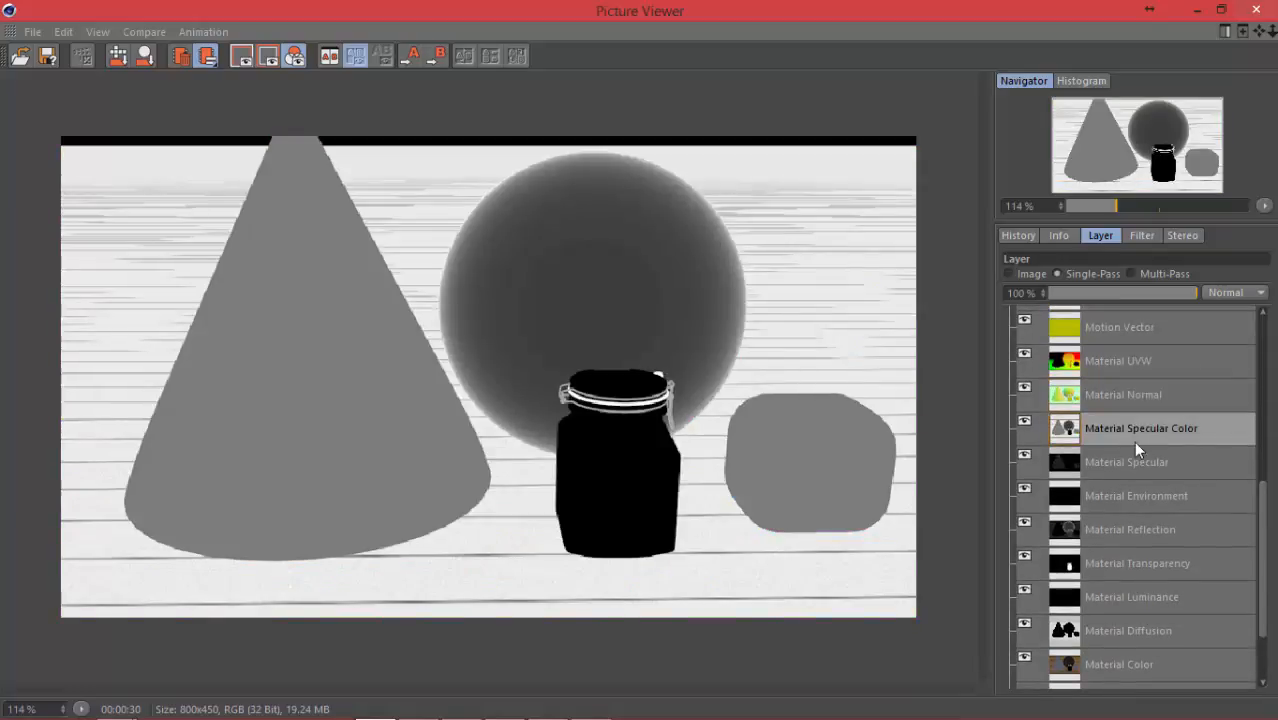
{"action": "left_click", "coordinate": [1126, 462]}
{"action": "left_click", "coordinate": [1125, 496]}
{"action": "left_click", "coordinate": [1126, 530]}
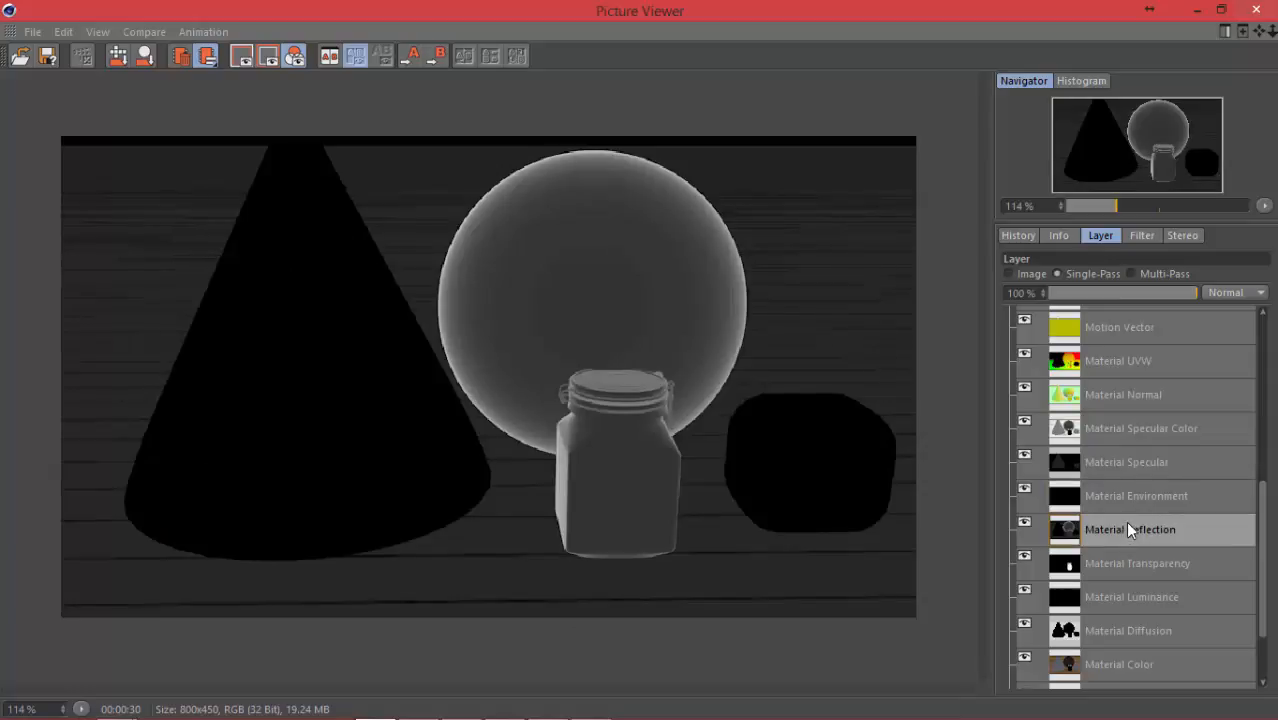
Step: View the Material Luminance, Material Diffusion and Material Color passes in turn
{"action": "left_click_drag", "start_coordinate": [1259, 548], "coordinate": [1266, 573]}
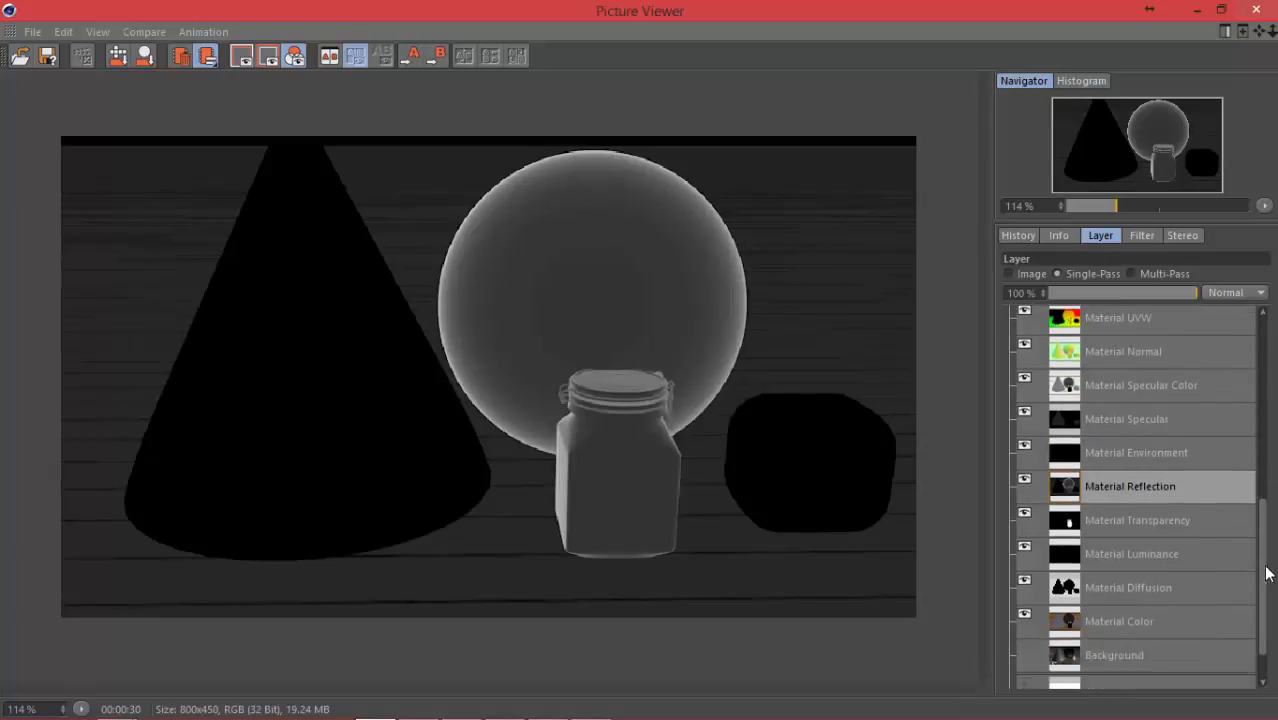
{"action": "left_click", "coordinate": [1115, 550]}
{"action": "left_click", "coordinate": [1114, 585]}
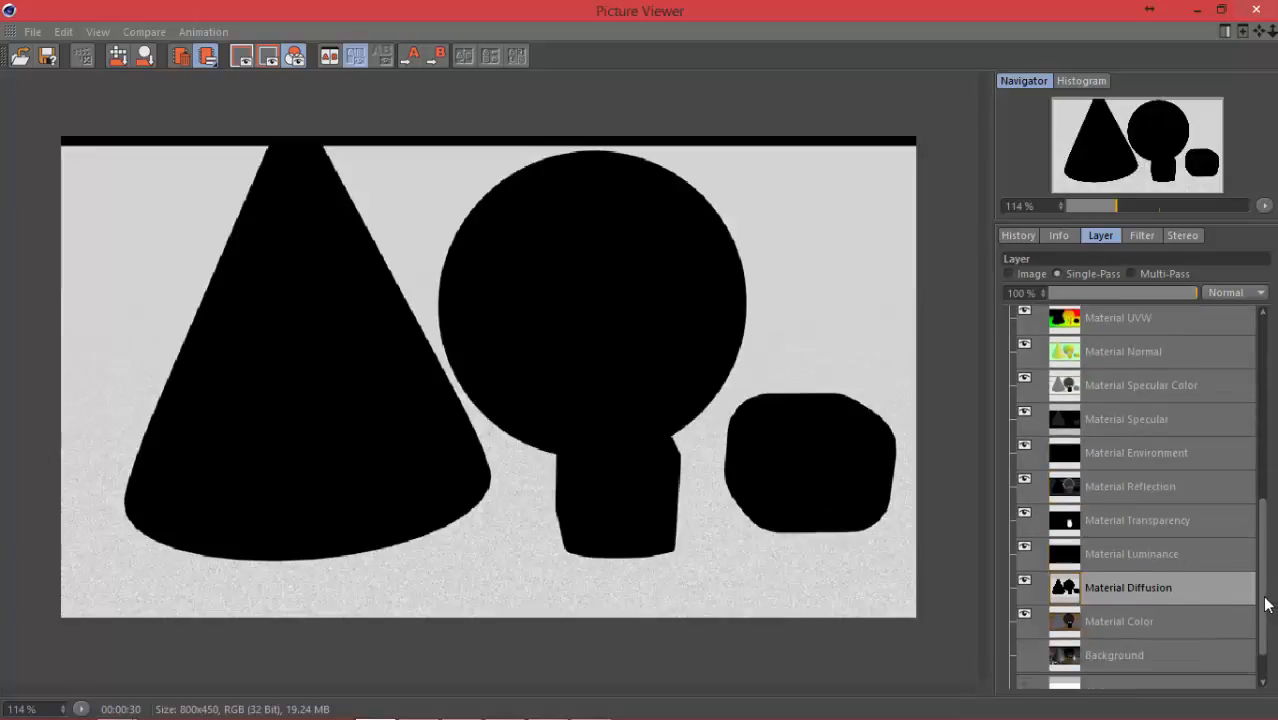
{"action": "scroll", "coordinate": [1266, 603], "scroll_direction": "down", "scroll_amount": 1}
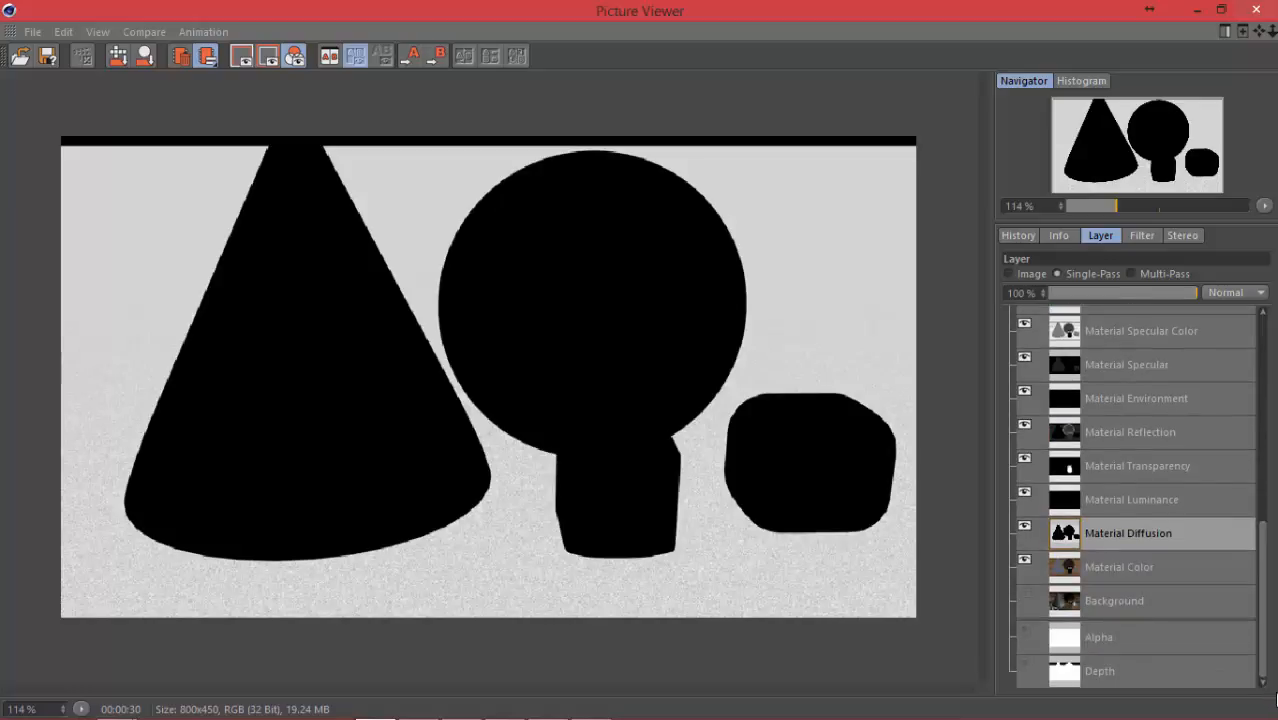
{"action": "left_click", "coordinate": [1105, 567]}
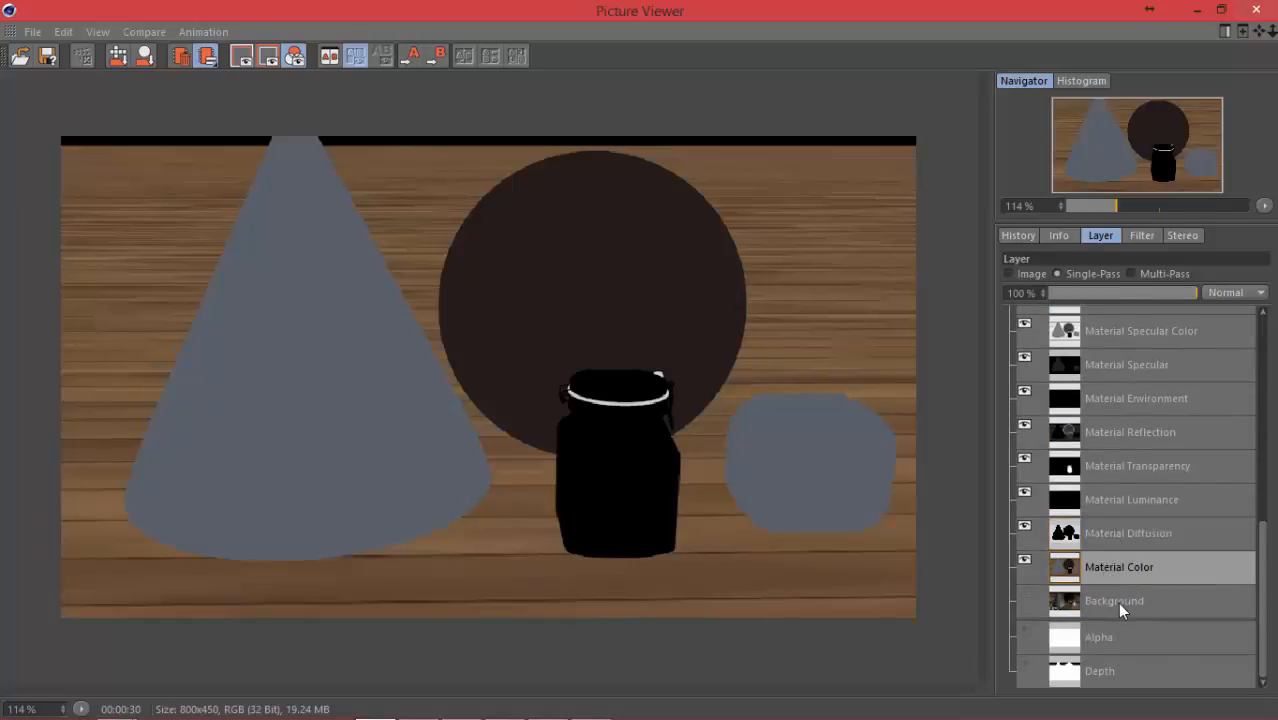
Step: Check the Background image followed by the Alpha and Depth passes
{"action": "left_click", "coordinate": [1117, 602]}
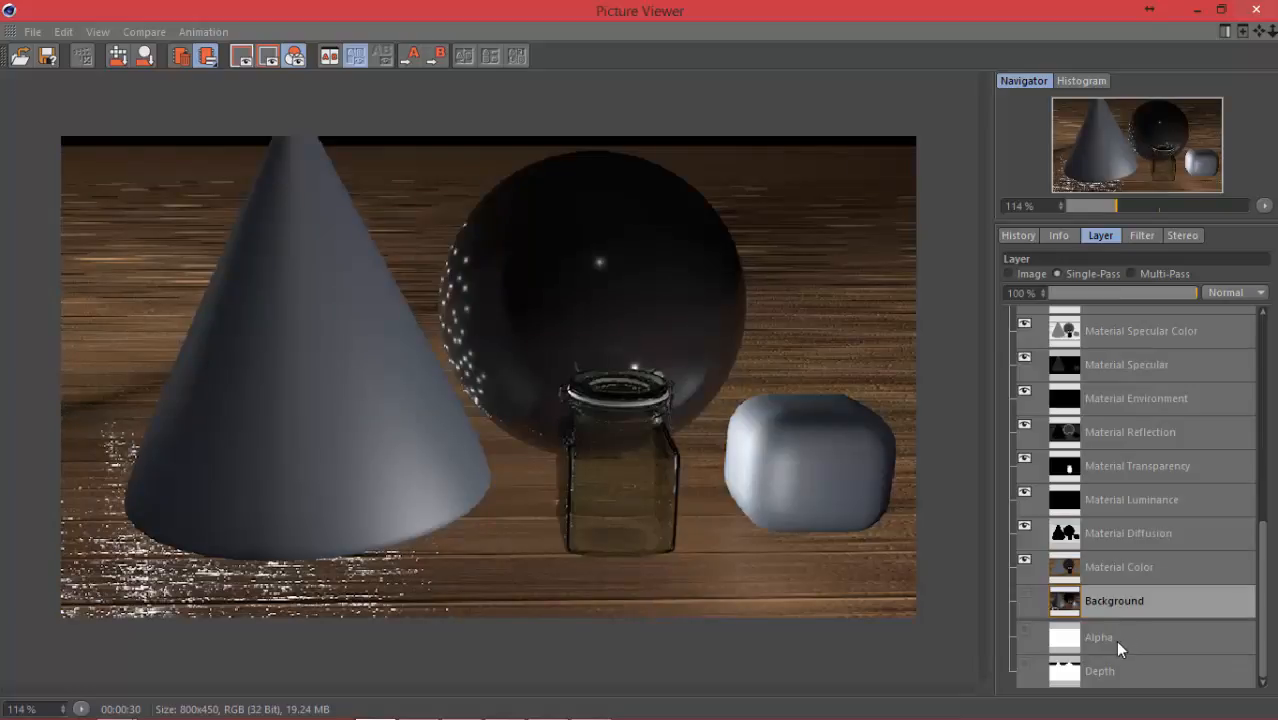
{"action": "left_click", "coordinate": [1118, 645]}
{"action": "left_click", "coordinate": [1104, 676]}
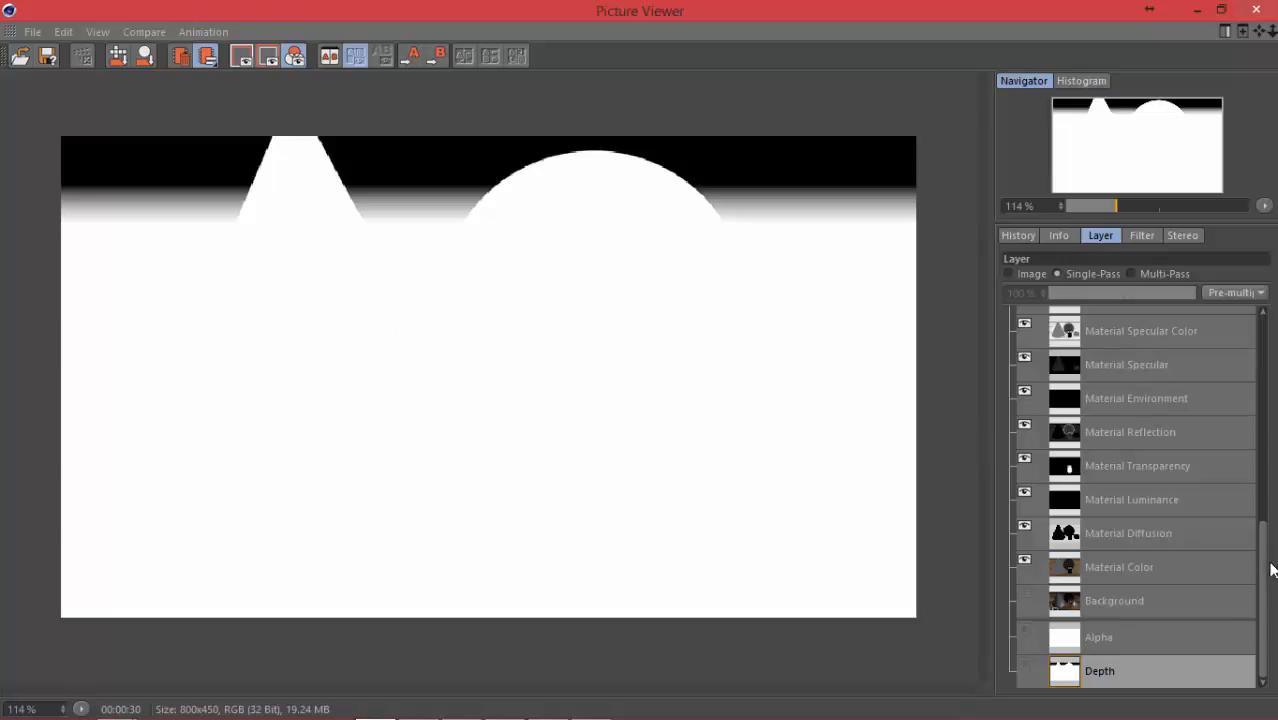
Step: Restore the Picture Viewer from full screen to a window and close it to return to the render settings
{"action": "left_click_drag", "start_coordinate": [1262, 570], "coordinate": [1240, 334]}
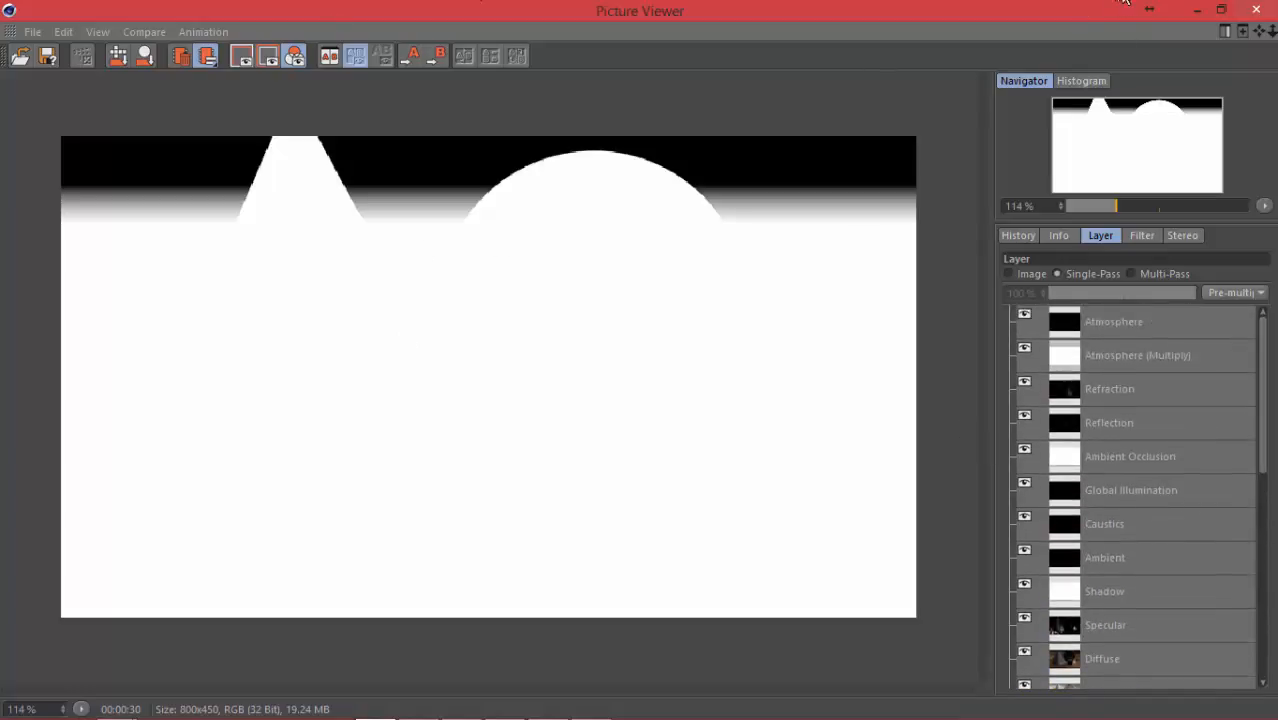
{"action": "left_click", "coordinate": [1228, 9]}
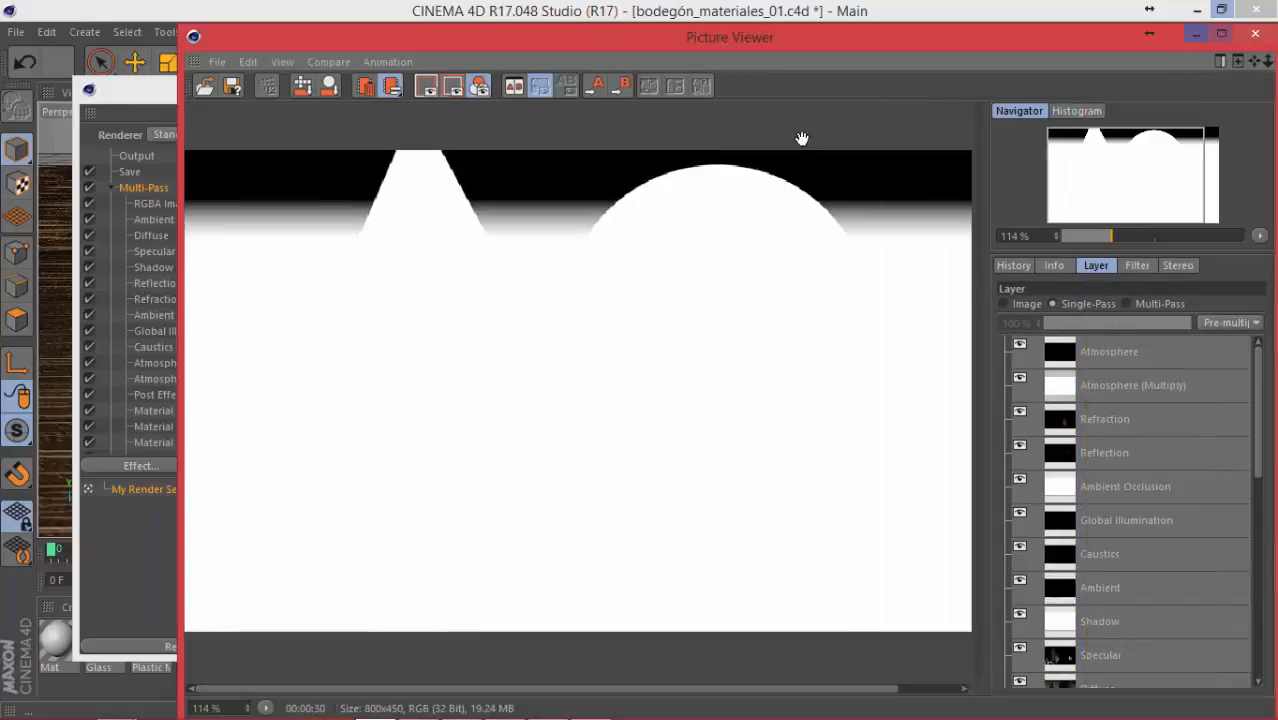
{"action": "left_click", "coordinate": [1256, 35]}
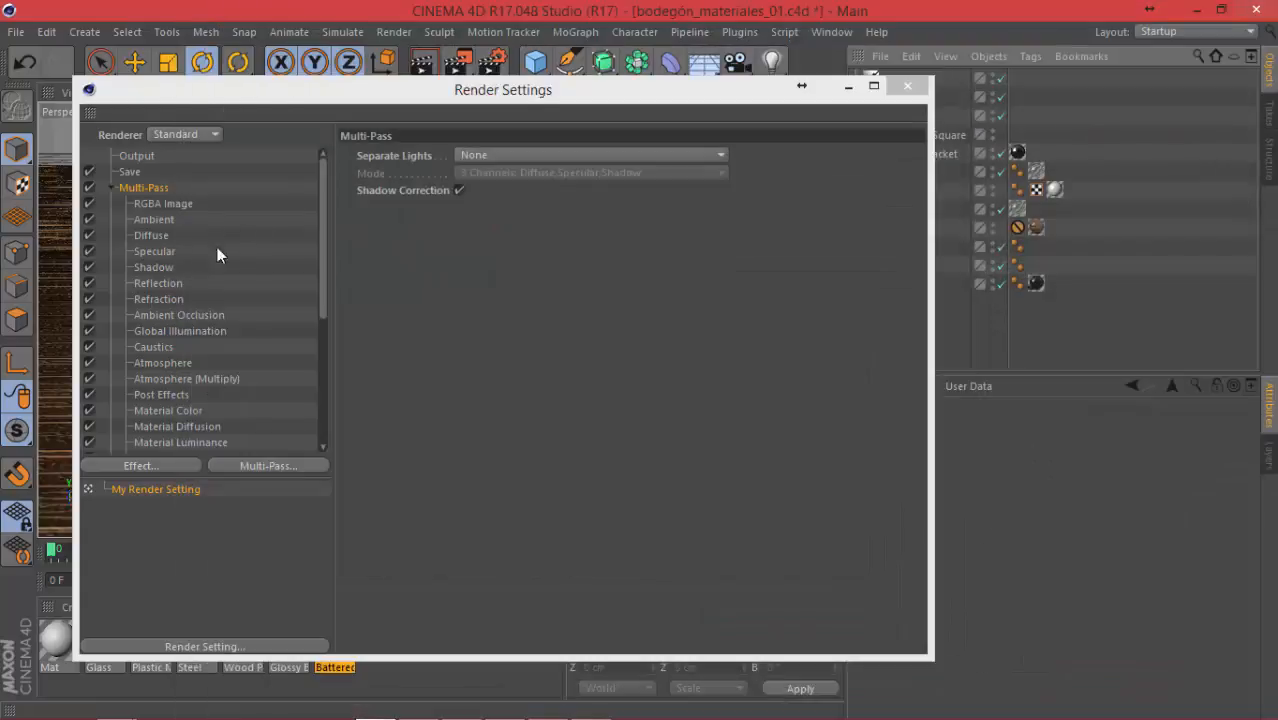
Step: Turn off Multi-Pass rendering, collapse its pass list and set the anti-aliasing type to Best
{"action": "left_click", "coordinate": [89, 187]}
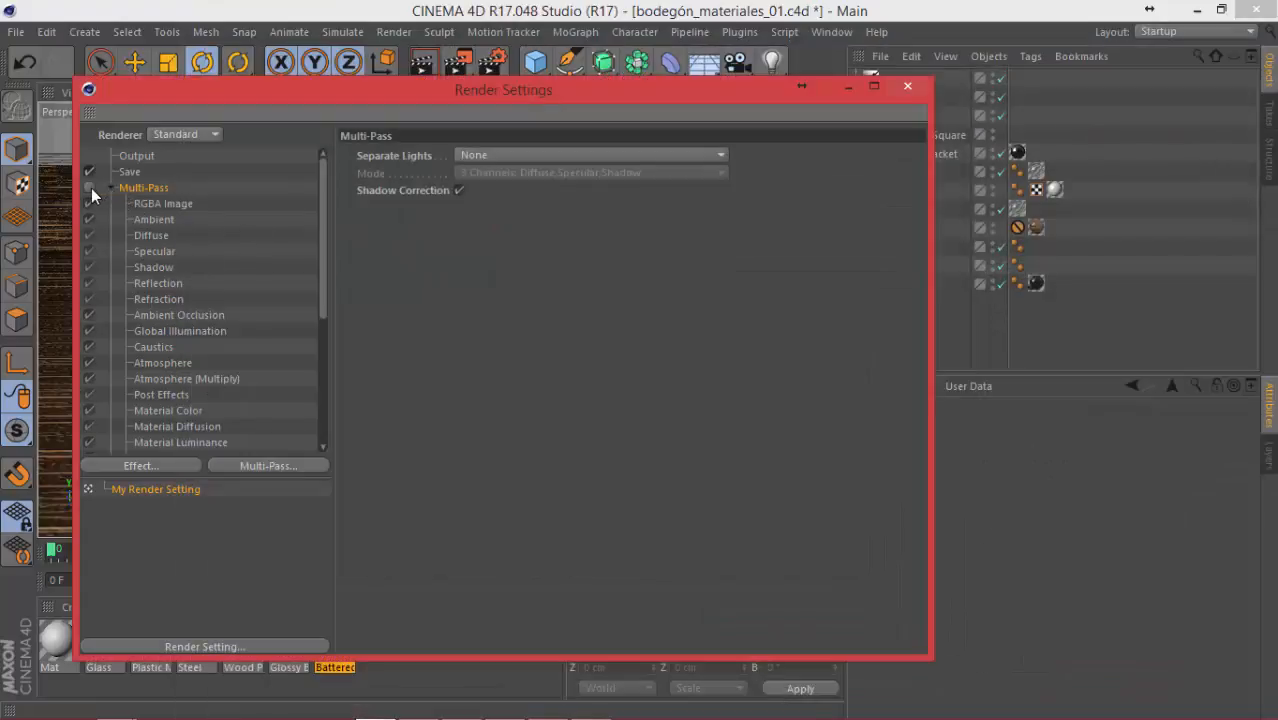
{"action": "left_click", "coordinate": [110, 187]}
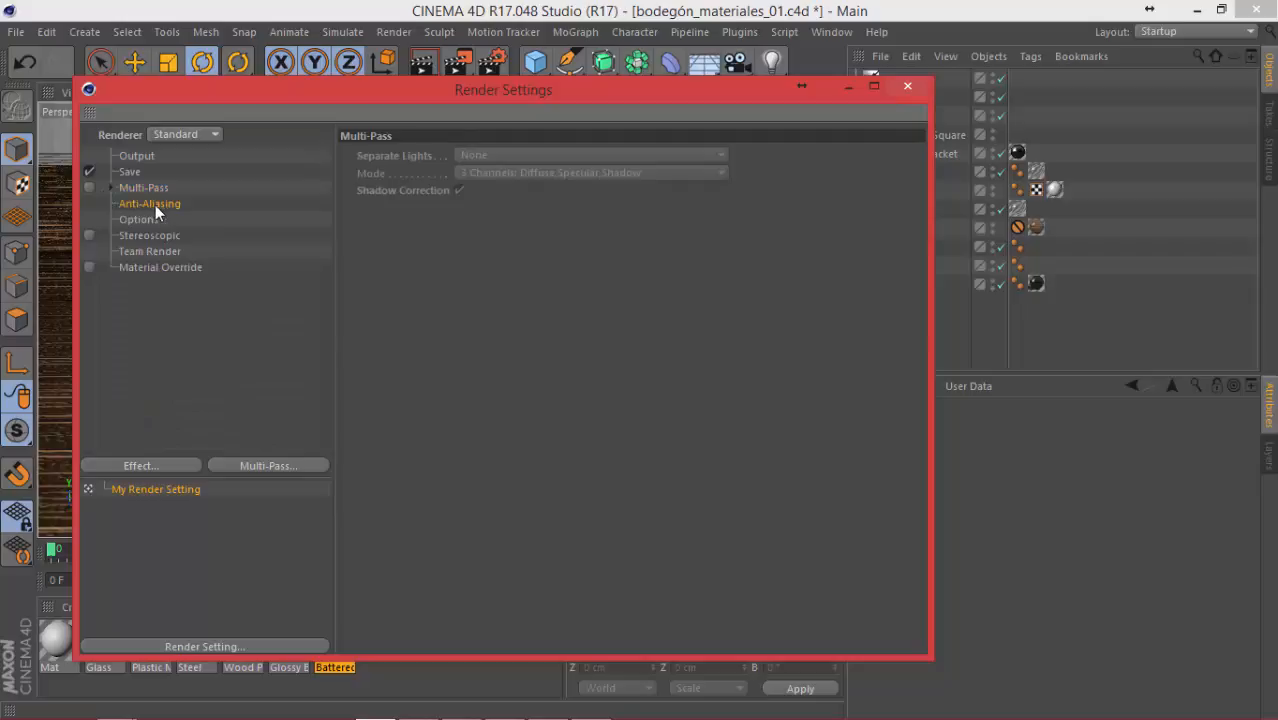
{"action": "left_click", "coordinate": [150, 204]}
{"action": "left_click", "coordinate": [557, 155]}
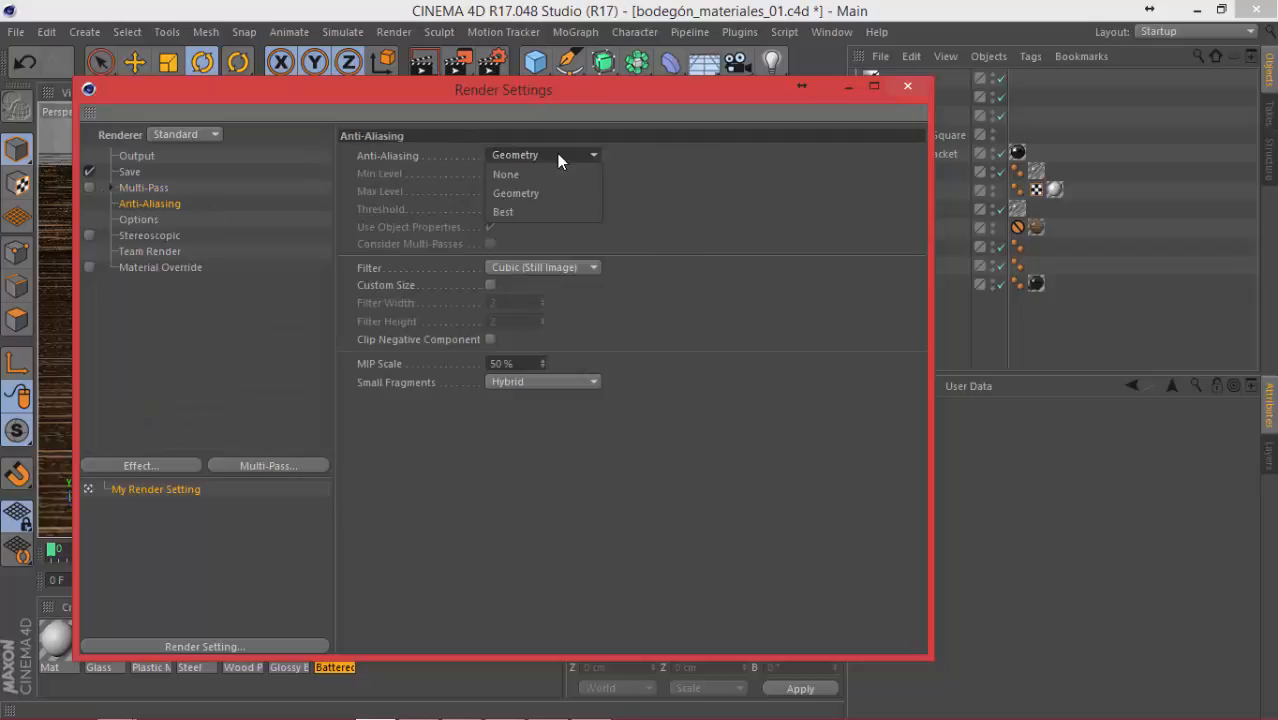
{"action": "left_click", "coordinate": [527, 214]}
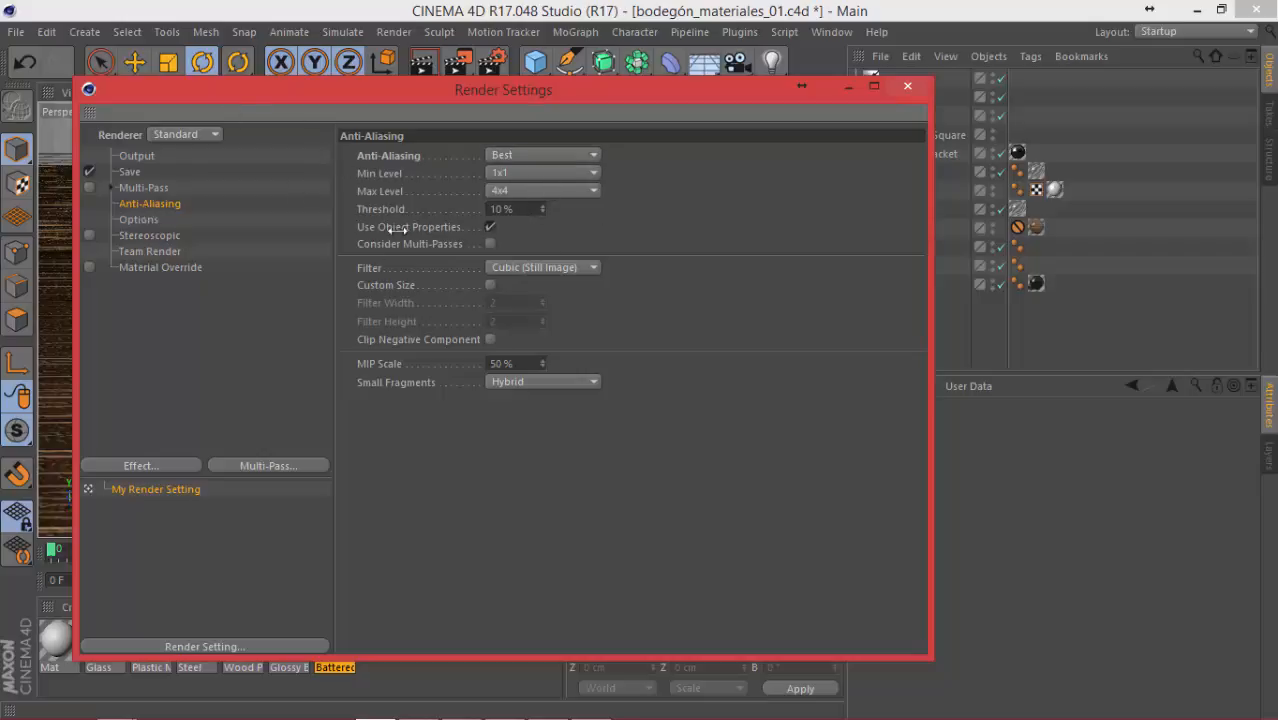
Step: Set the anti-aliasing Min Level to 2x2 and its filter to Gauss (Animation)
{"action": "left_click", "coordinate": [530, 172]}
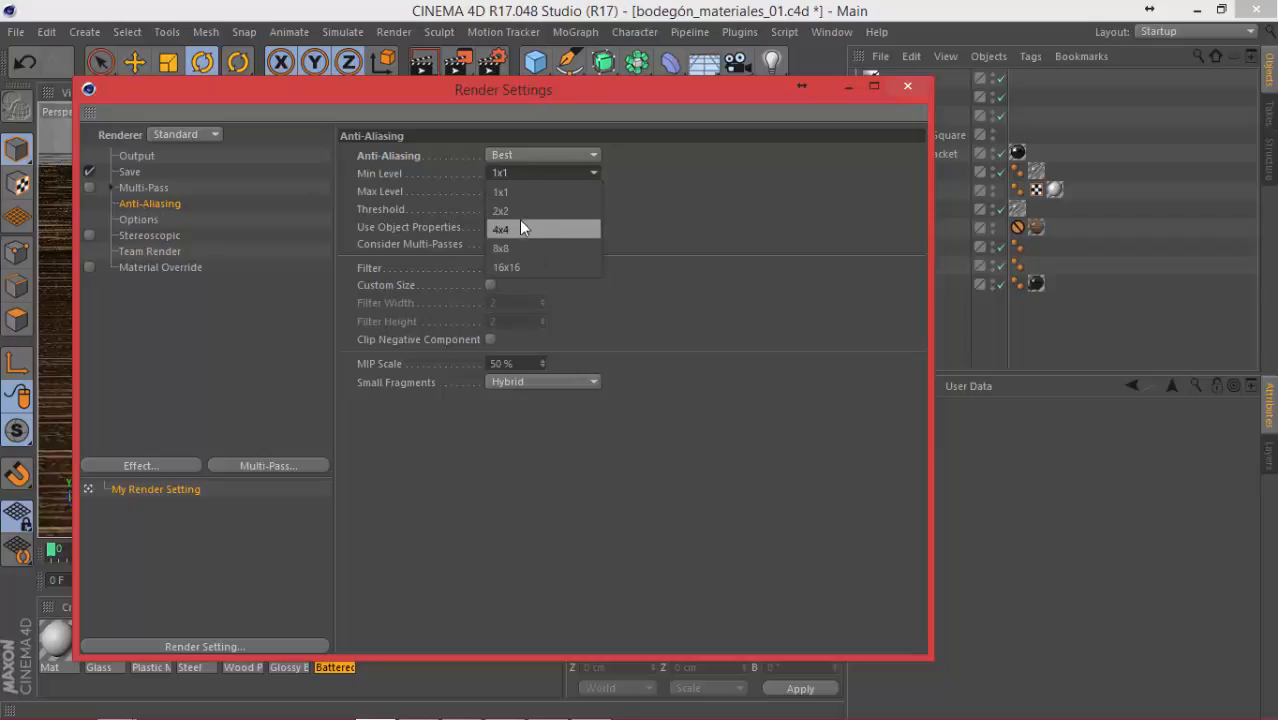
{"action": "left_click", "coordinate": [527, 211]}
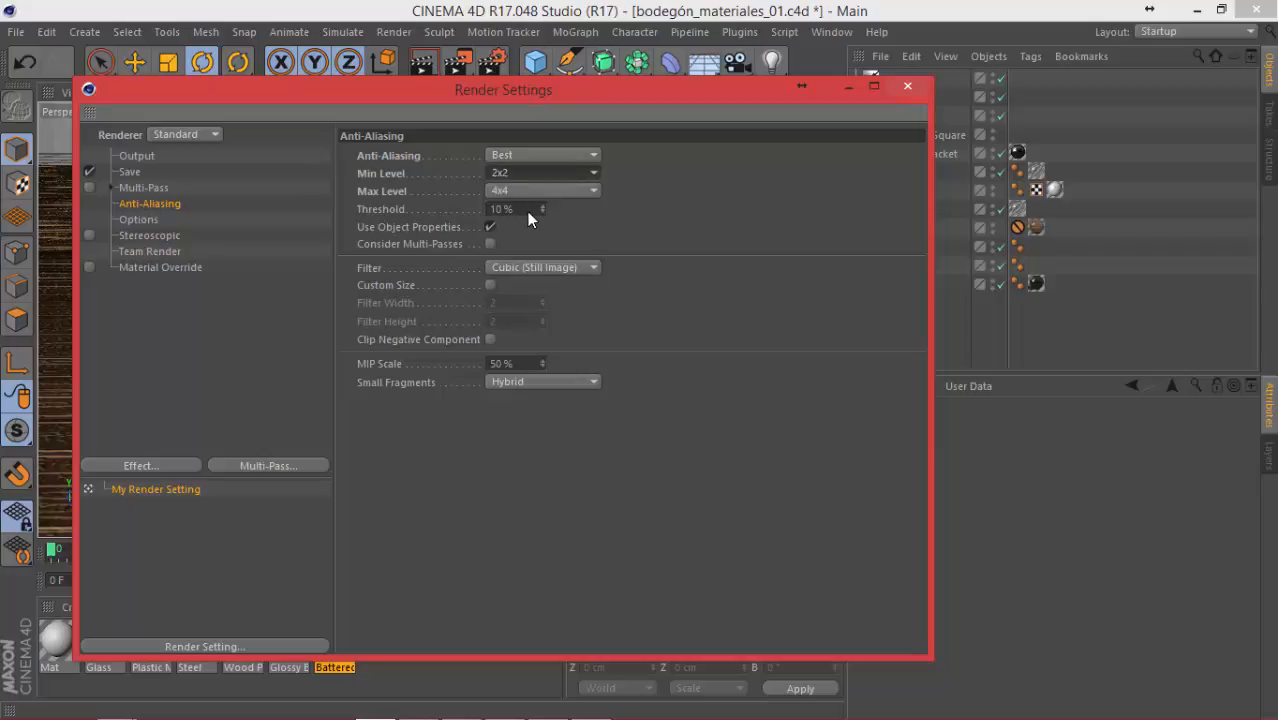
{"action": "left_click", "coordinate": [570, 267]}
{"action": "left_click", "coordinate": [555, 306]}
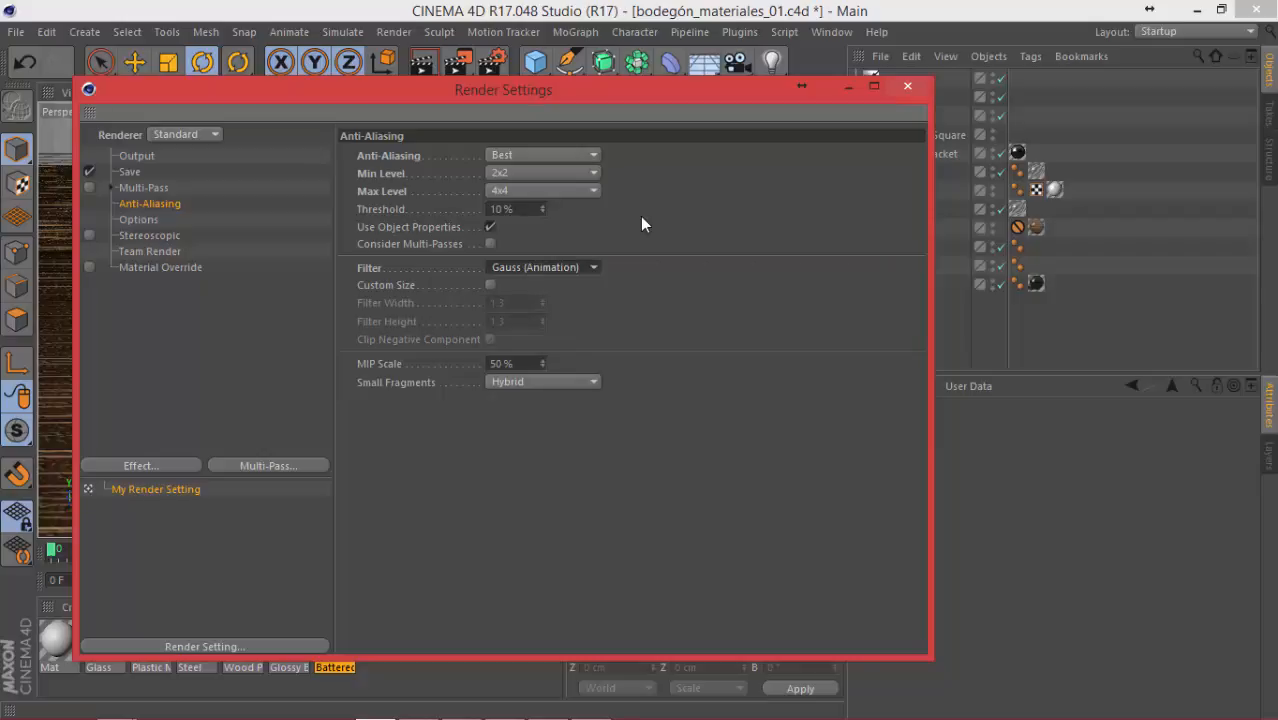
Step: Review the render Options and the Stereoscopic settings, toggling stereoscopic rendering on and back off
{"action": "left_click", "coordinate": [144, 221]}
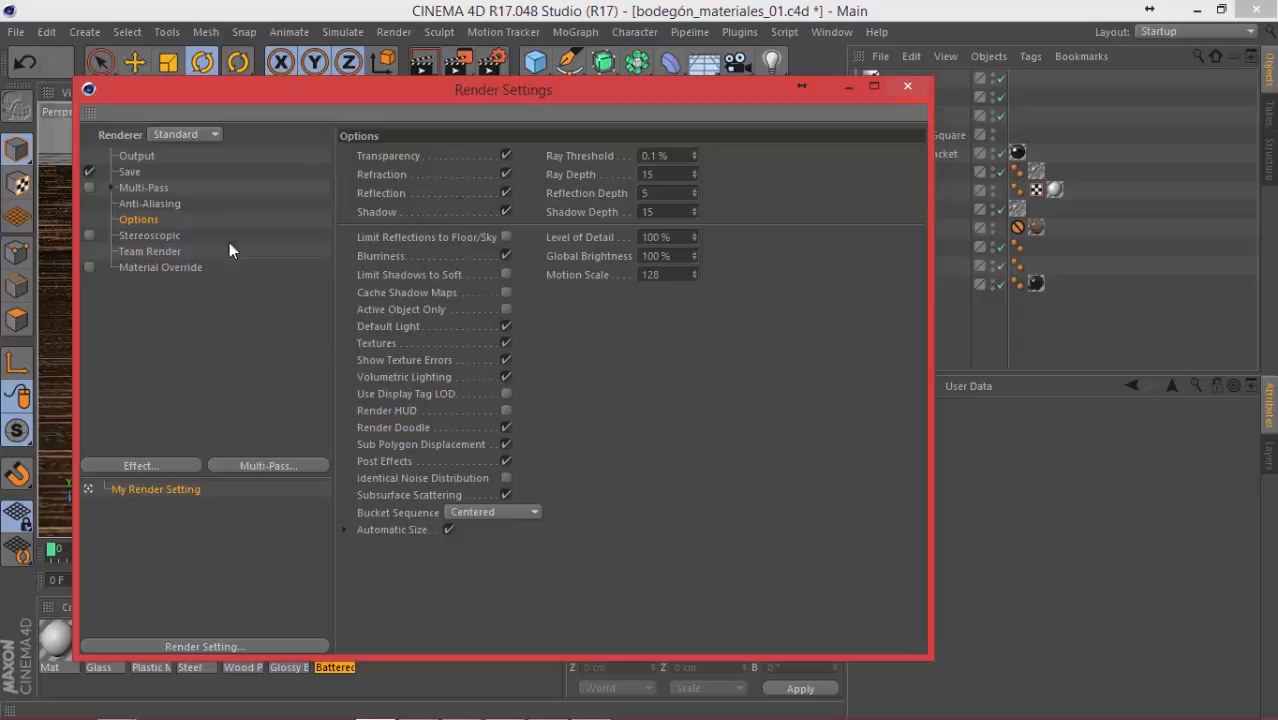
{"action": "left_click", "coordinate": [143, 235]}
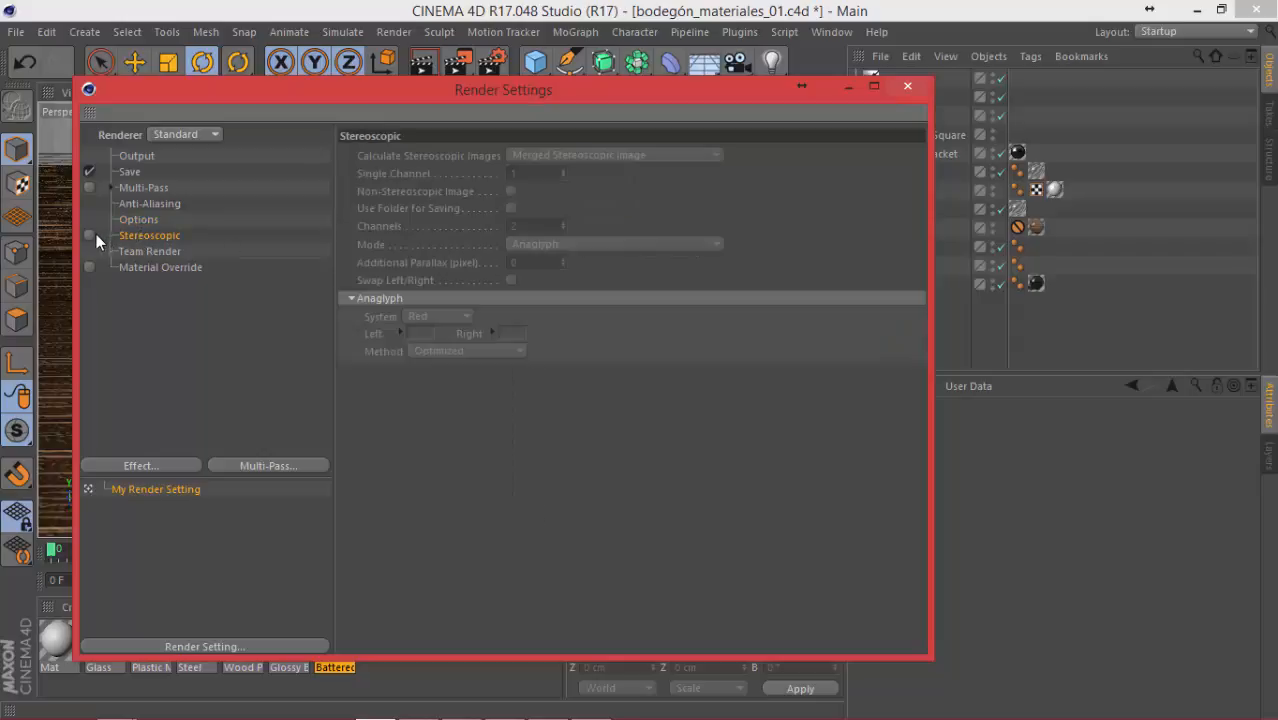
{"action": "left_click", "coordinate": [89, 235]}
{"action": "left_click", "coordinate": [90, 235]}
{"action": "left_click", "coordinate": [90, 235]}
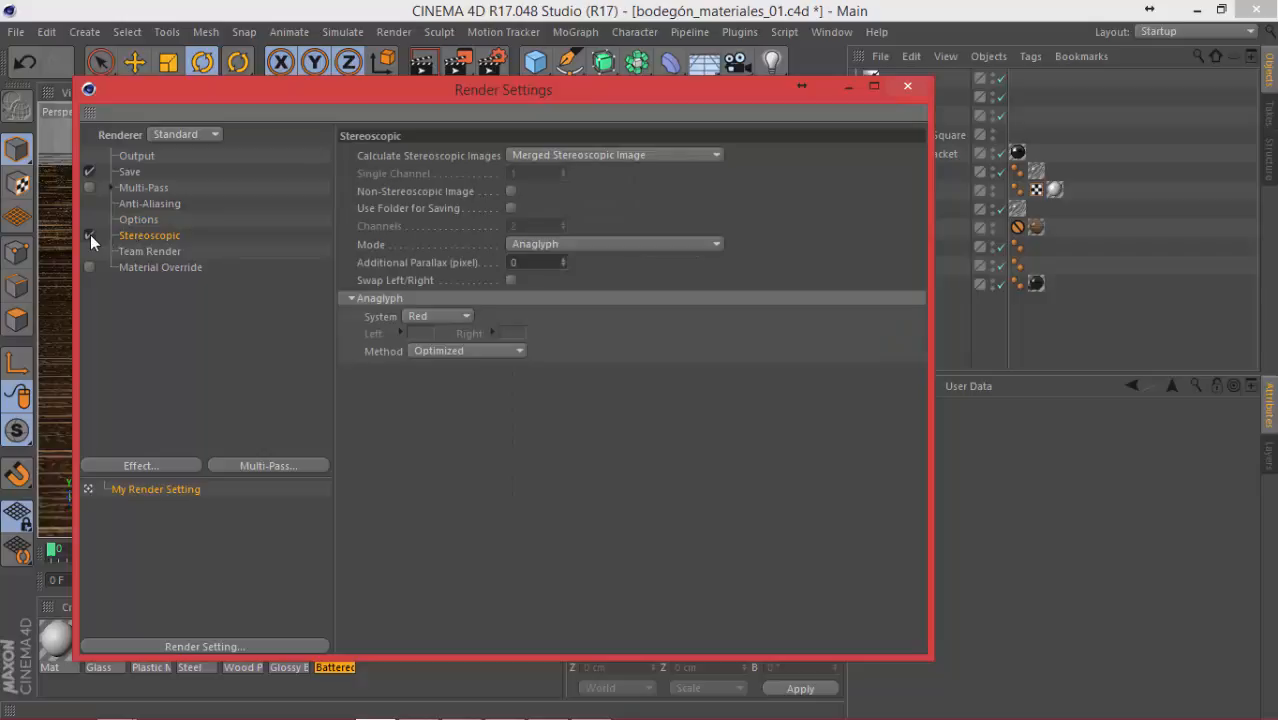
{"action": "left_click", "coordinate": [91, 235]}
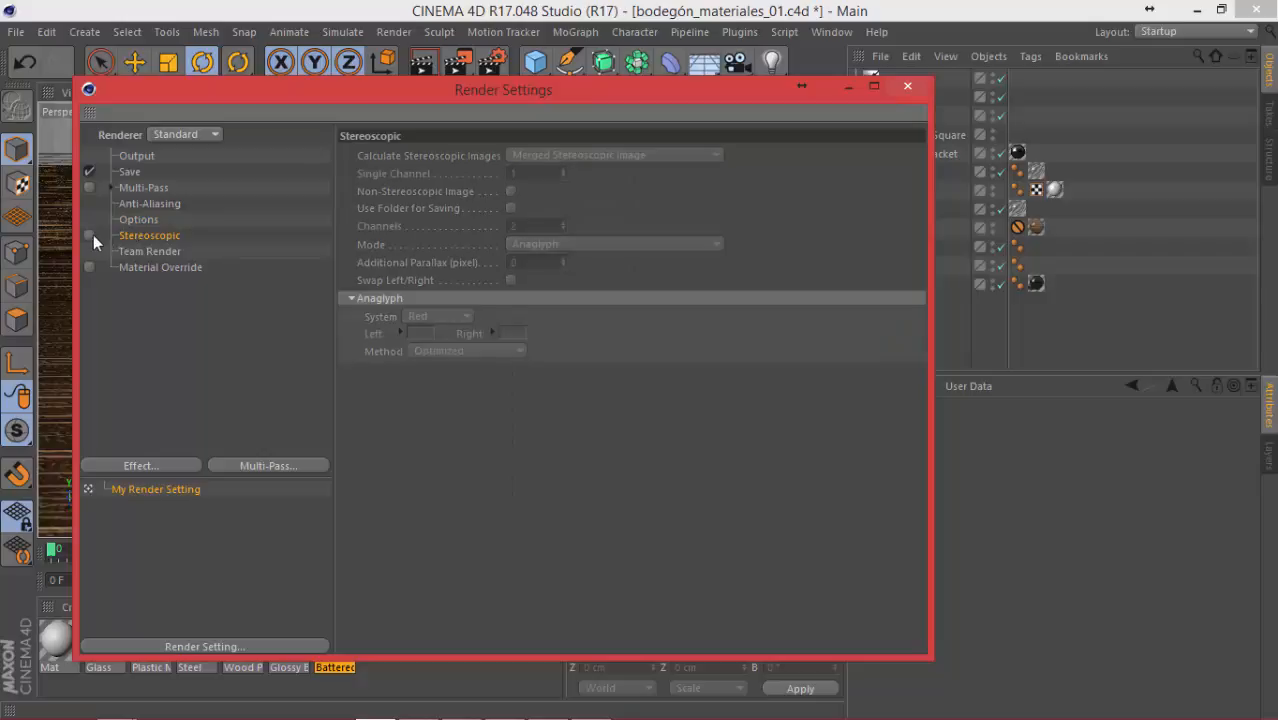
Step: Review the Team Render and Material Override settings, toggling the material override on and back off
{"action": "left_click", "coordinate": [159, 253]}
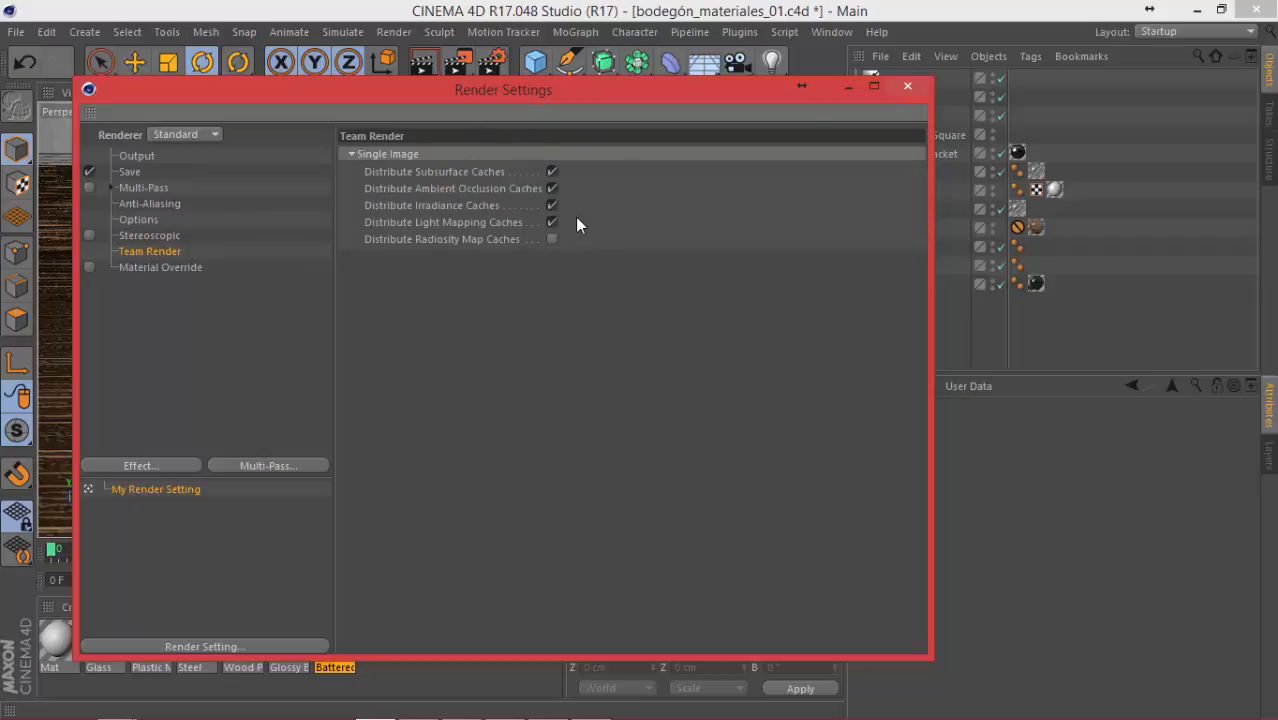
{"action": "left_click", "coordinate": [165, 268]}
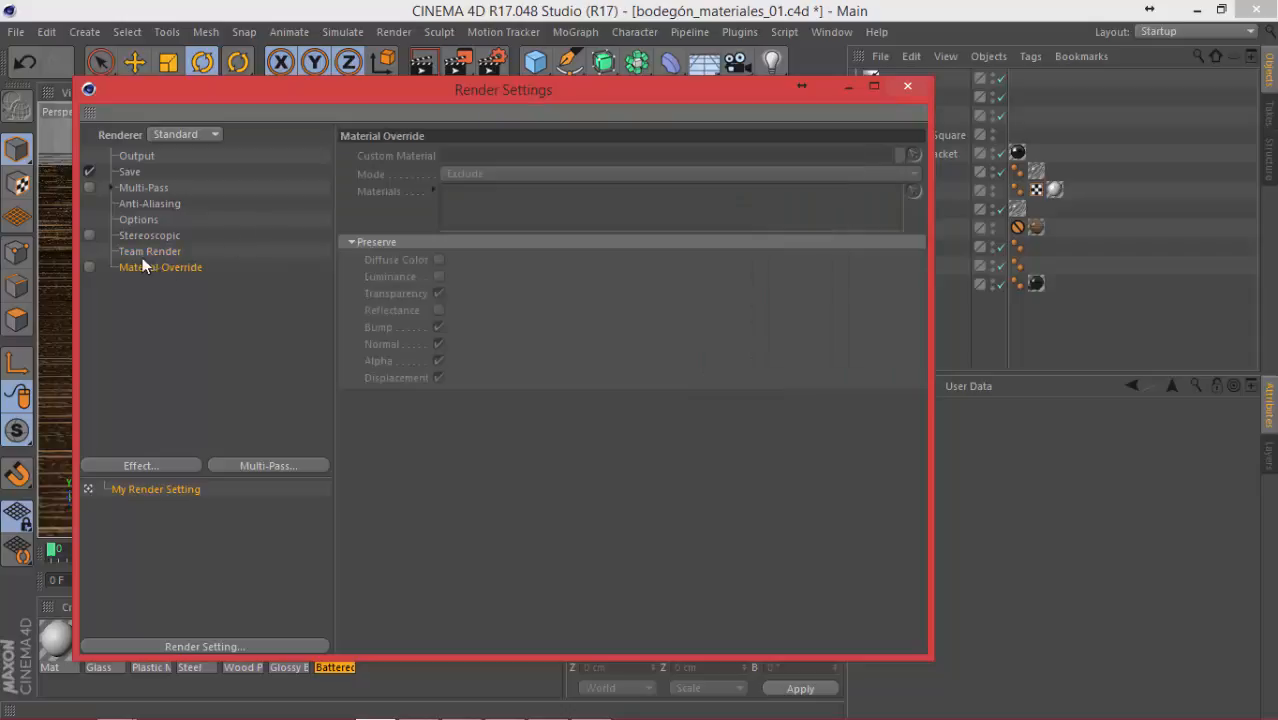
{"action": "left_click", "coordinate": [89, 267]}
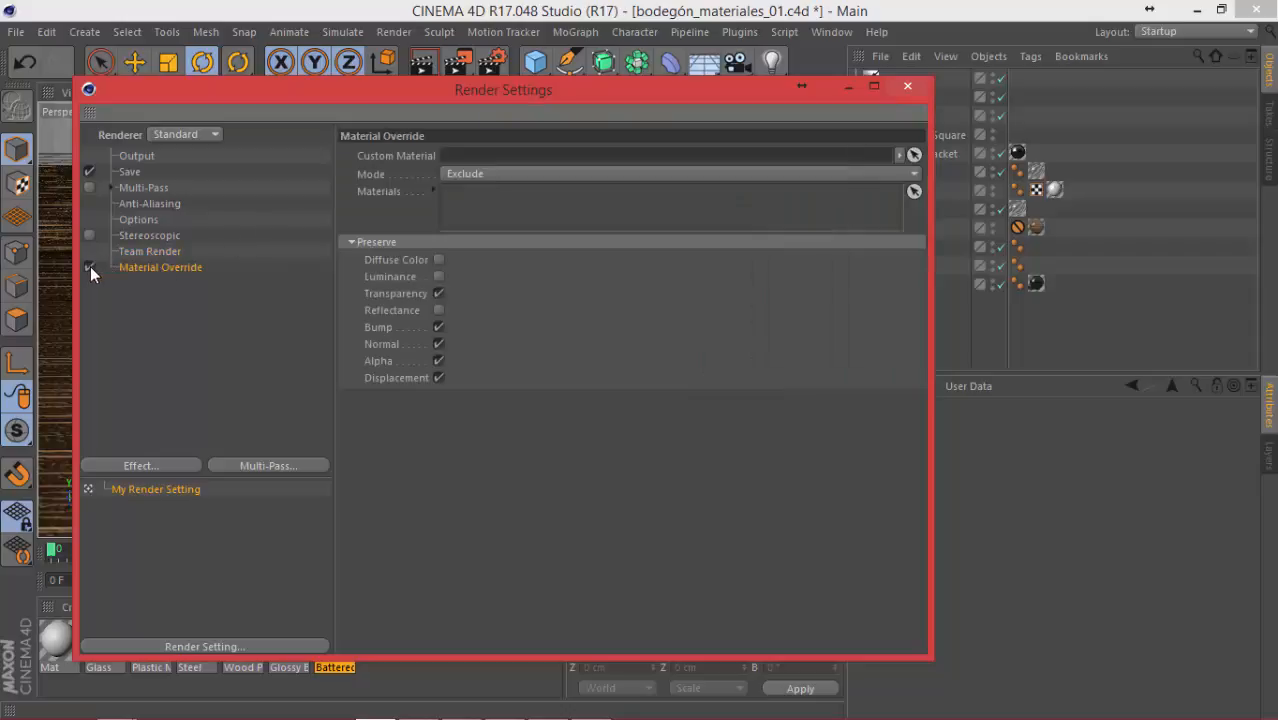
{"action": "left_click", "coordinate": [89, 267]}
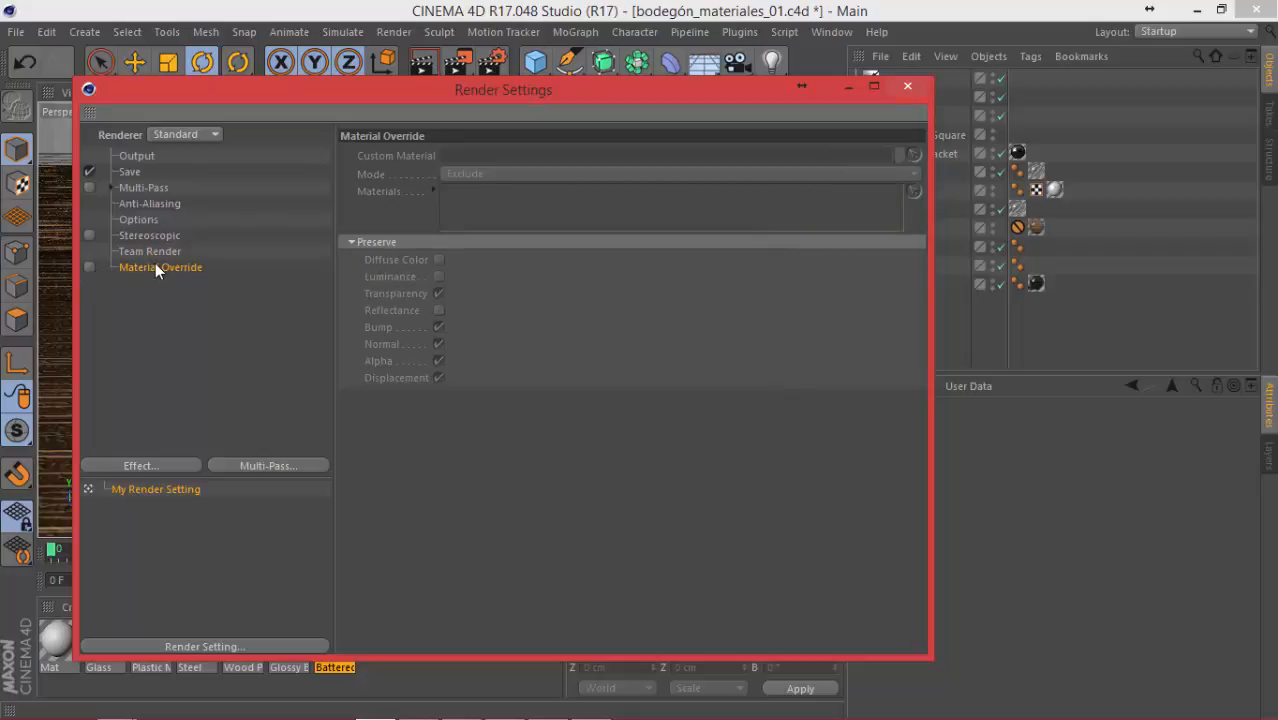
Step: Add the Ambient Occlusion effect to the render settings and look over the other available effects
{"action": "left_click", "coordinate": [151, 300]}
{"action": "left_click", "coordinate": [138, 464]}
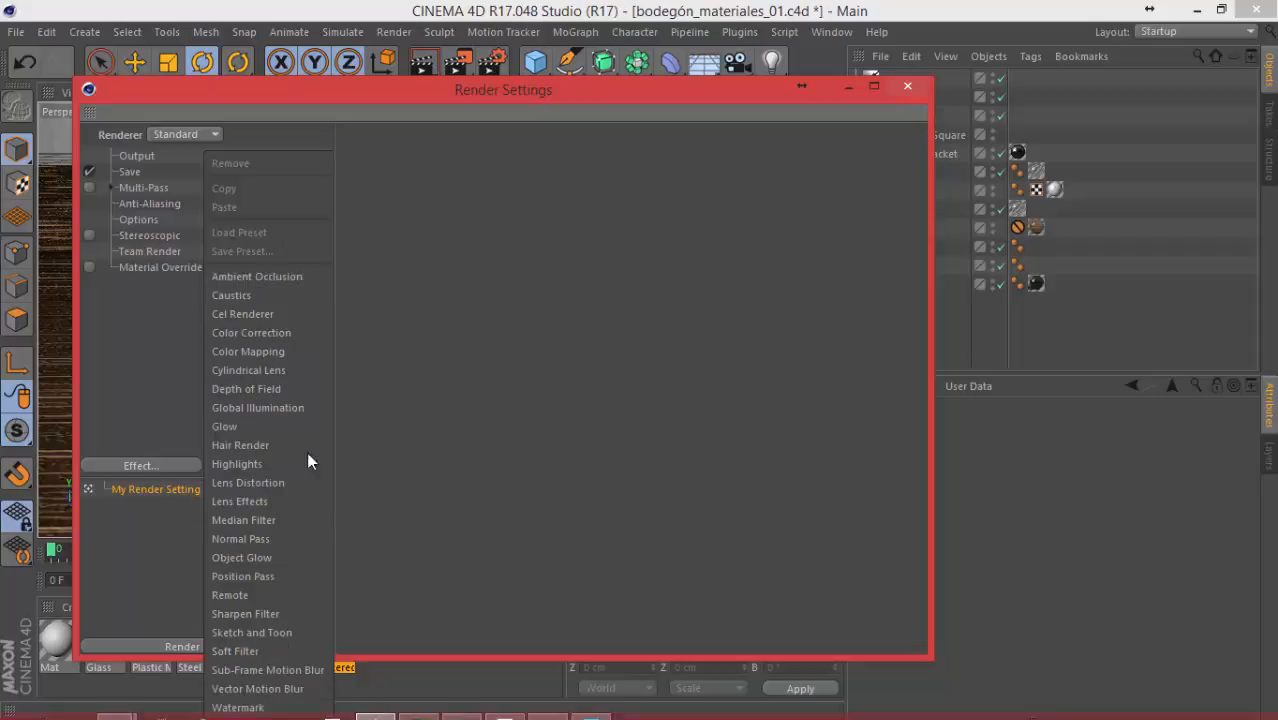
{"action": "left_click", "coordinate": [287, 276]}
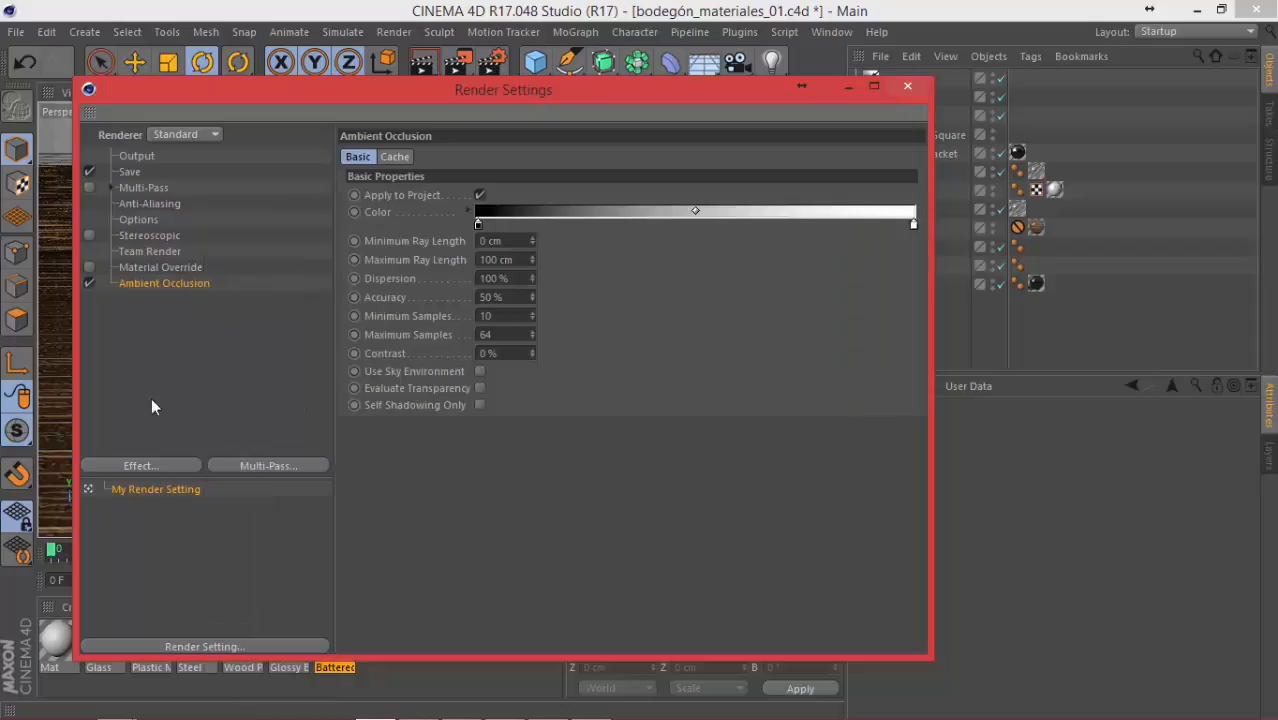
{"action": "left_click", "coordinate": [141, 465]}
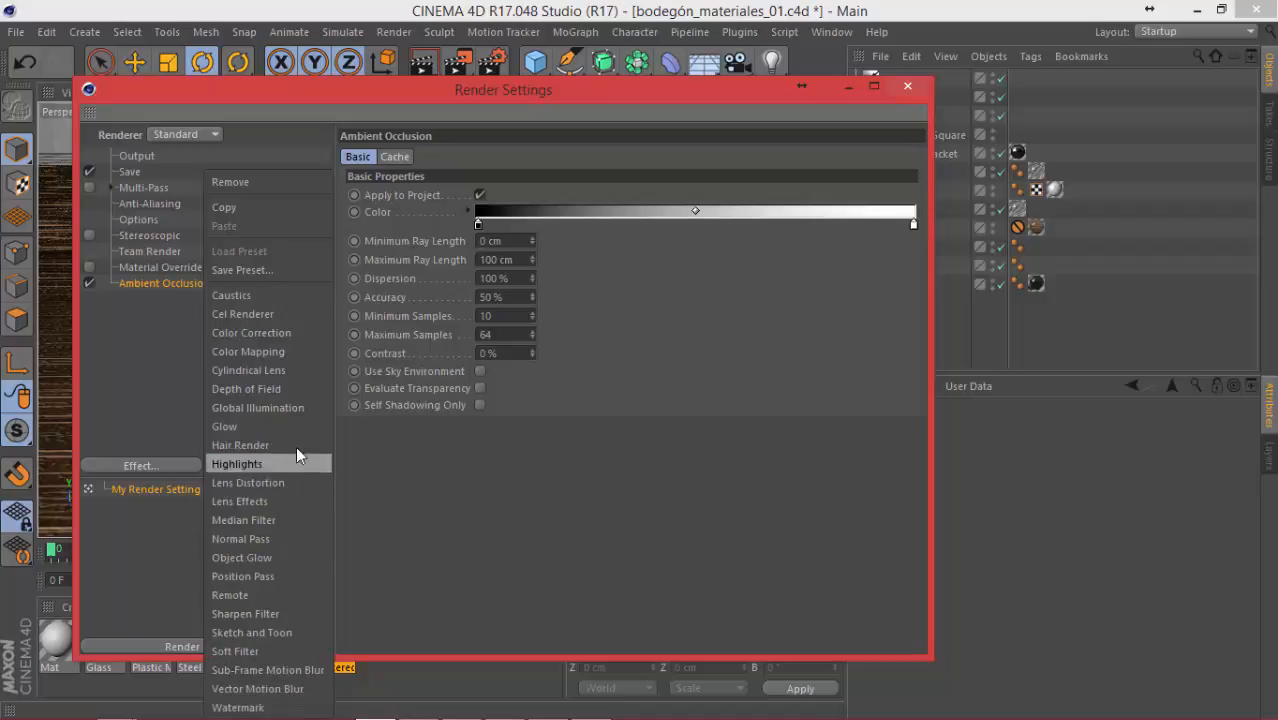
{"action": "left_click", "coordinate": [118, 392]}
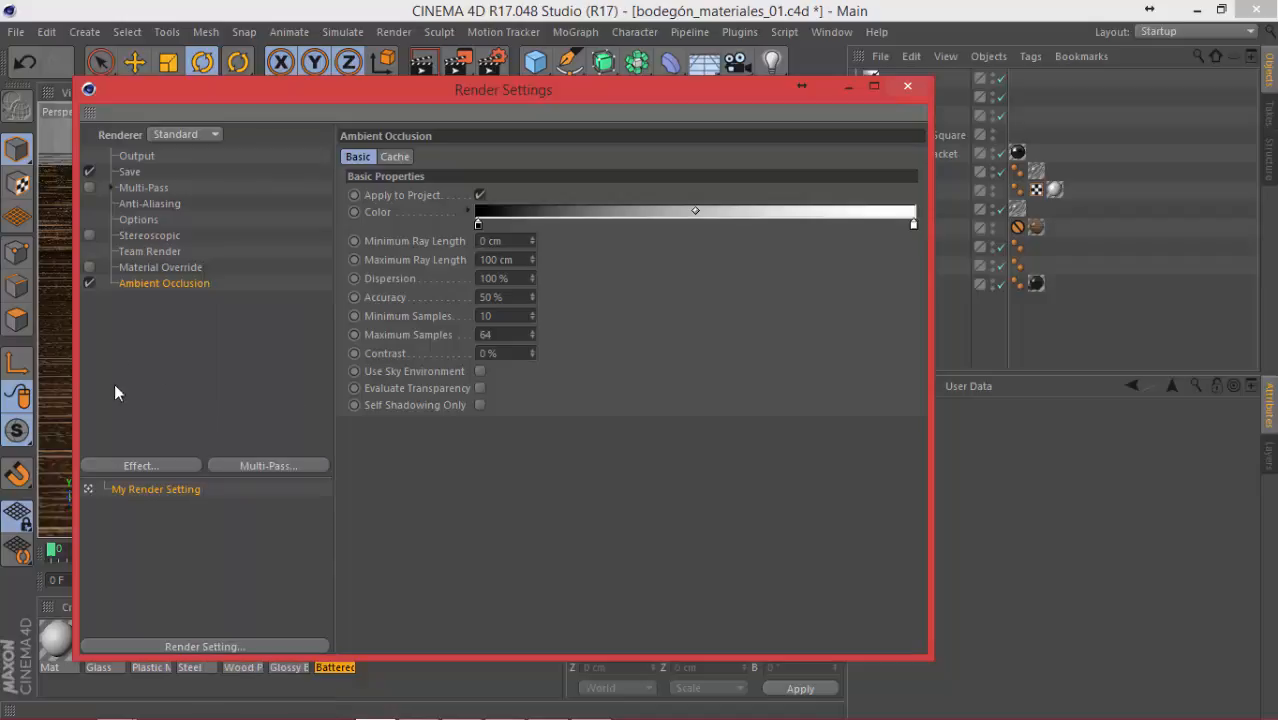
Step: Switch off the Ambient Occlusion effect and add Global Illumination to the render settings
{"action": "left_click", "coordinate": [204, 370]}
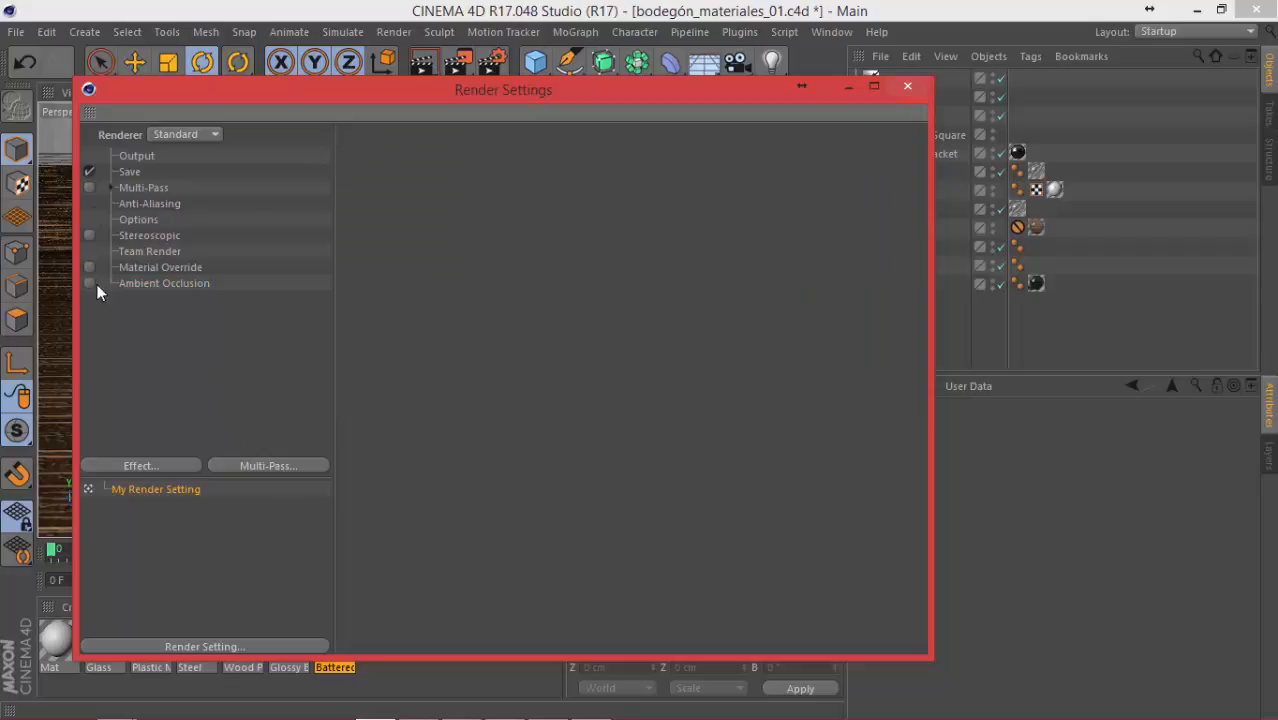
{"action": "left_click", "coordinate": [130, 173]}
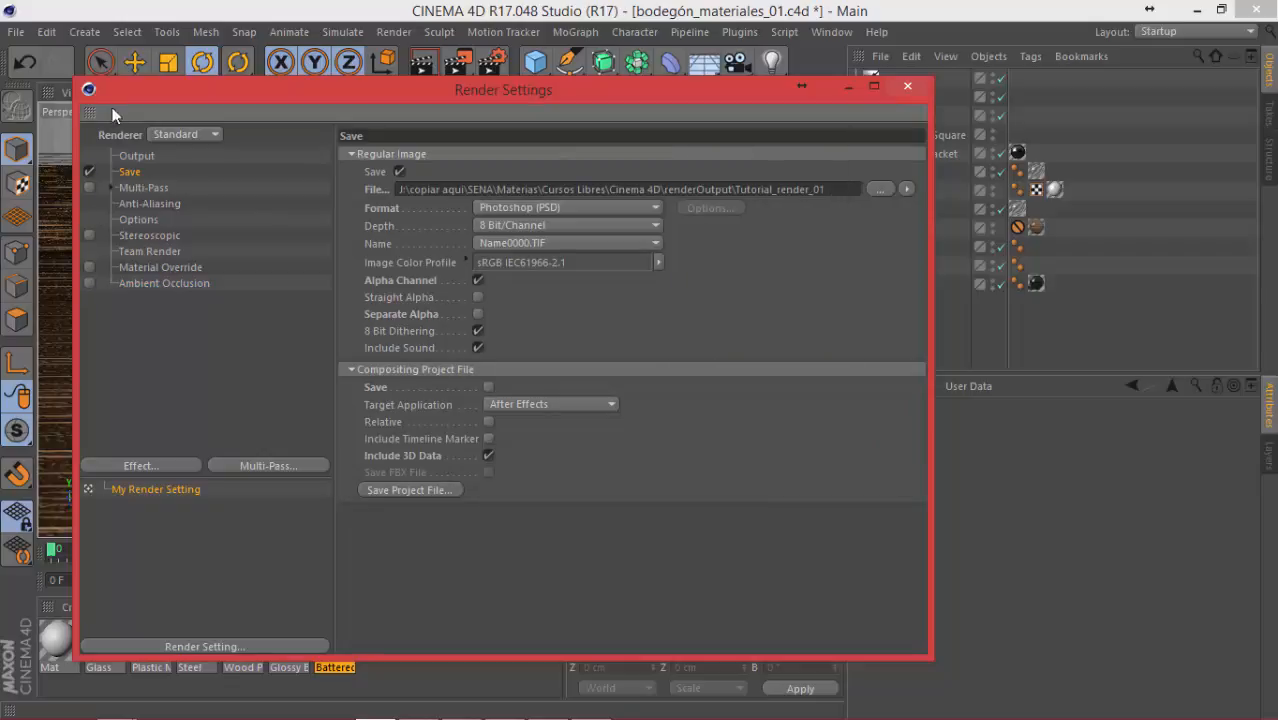
{"action": "left_click", "coordinate": [140, 466]}
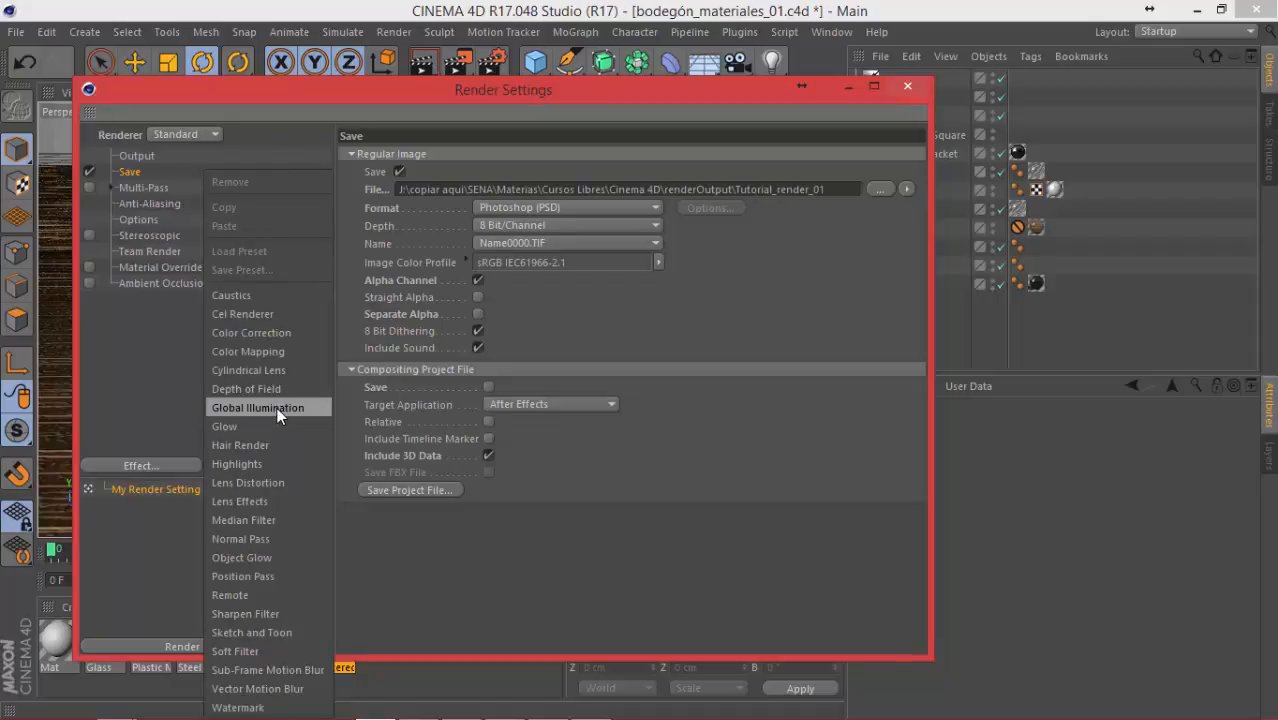
{"action": "left_click", "coordinate": [277, 407]}
{"action": "left_click", "coordinate": [180, 466]}
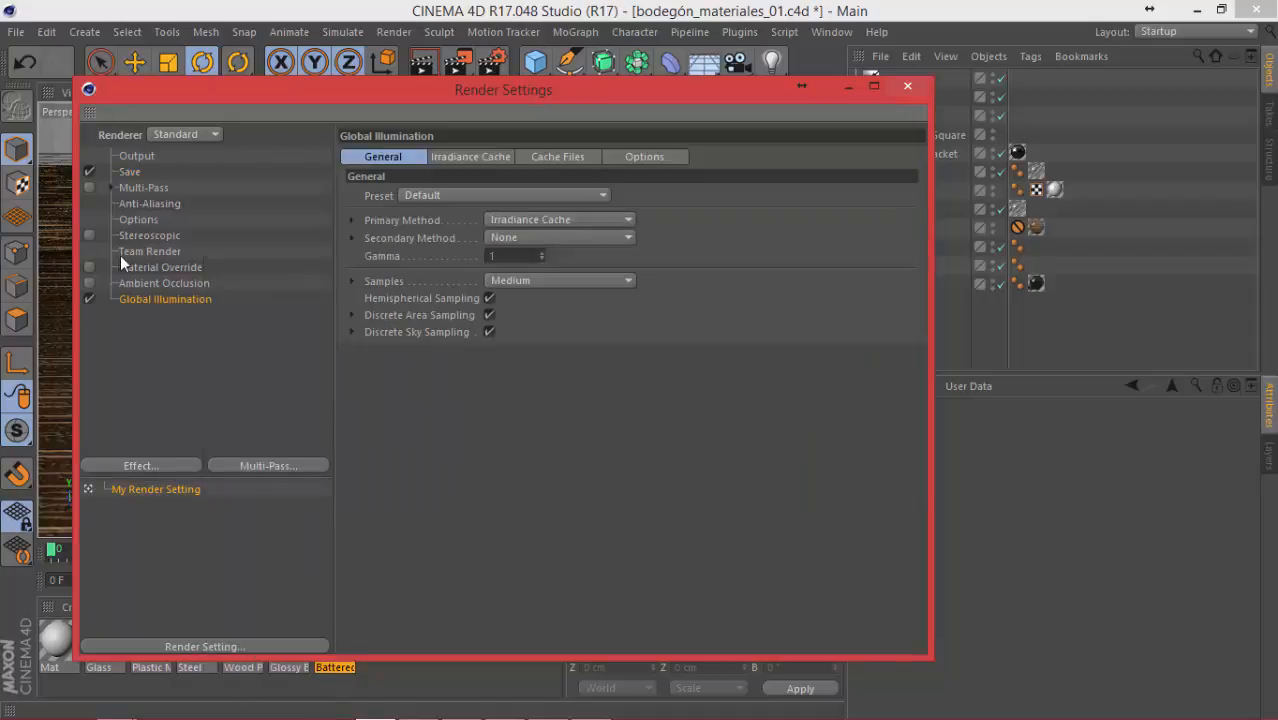
Step: Switch the Ambient Occlusion effect and Multi-Pass rendering back on
{"action": "left_click", "coordinate": [138, 285]}
{"action": "left_click", "coordinate": [88, 283]}
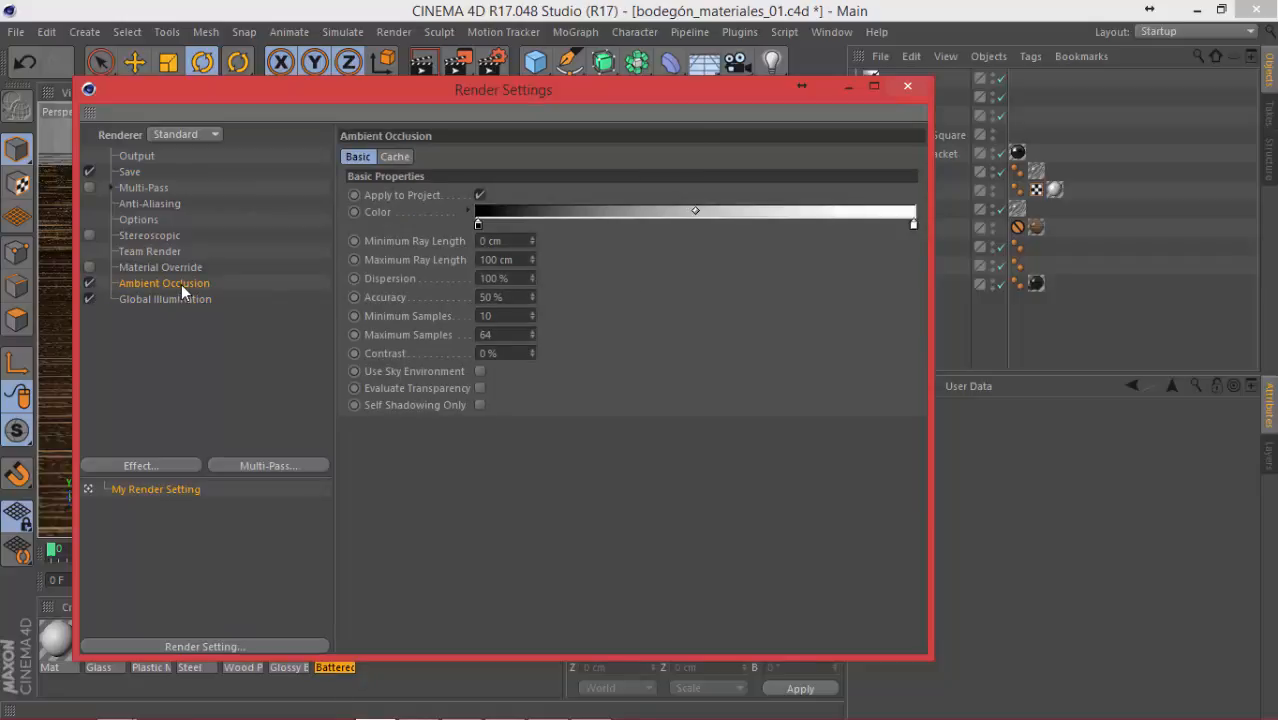
{"action": "left_click", "coordinate": [128, 188]}
{"action": "left_click", "coordinate": [88, 188]}
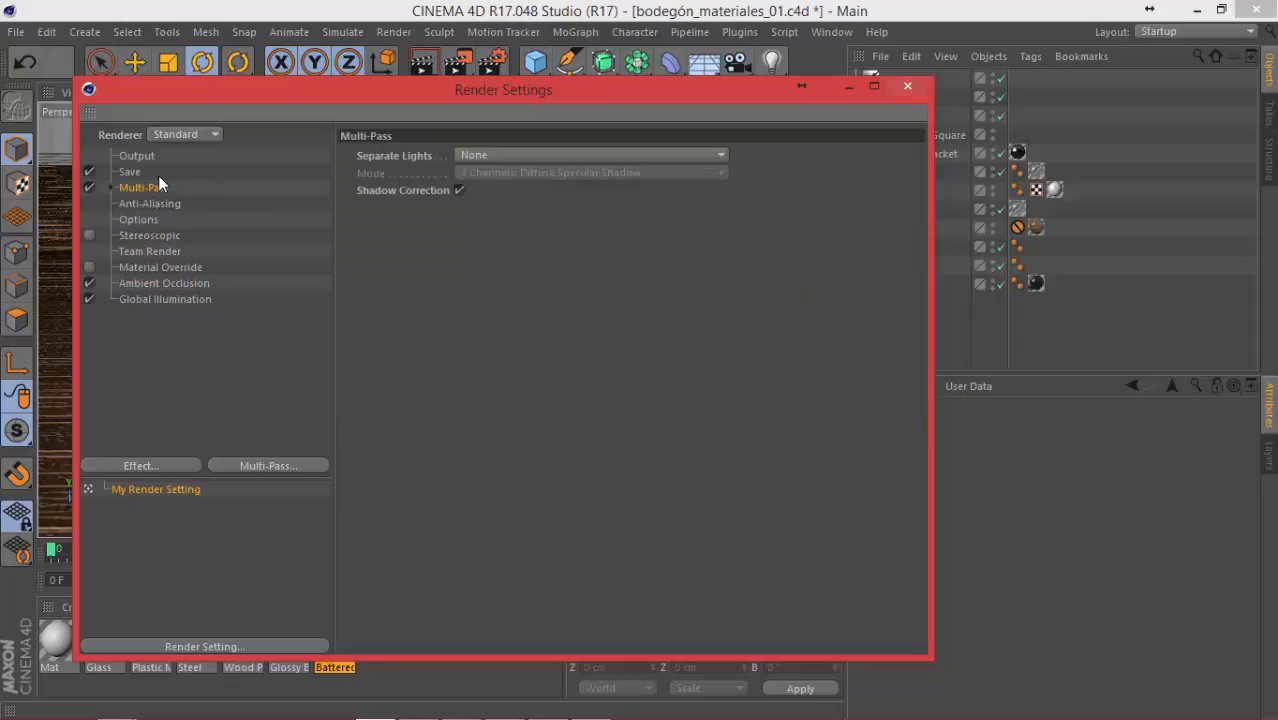
{"action": "left_click", "coordinate": [219, 368]}
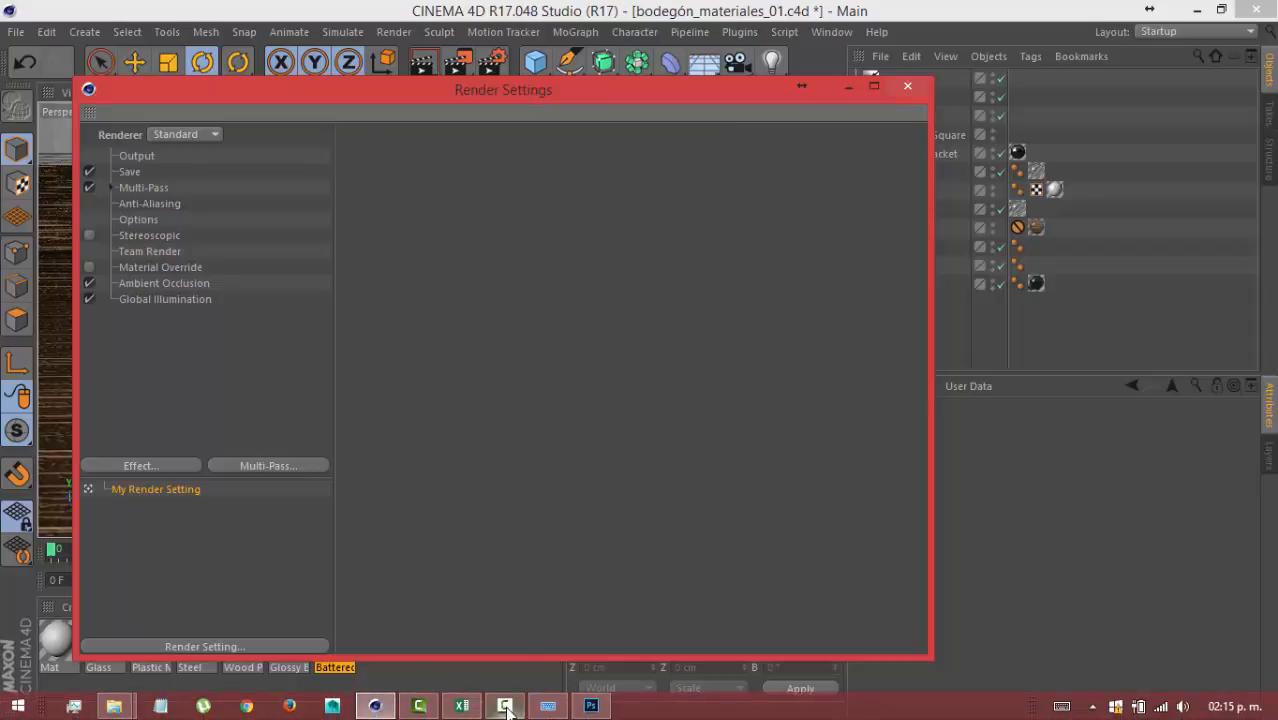
{"action": "left_click", "coordinate": [505, 711]}
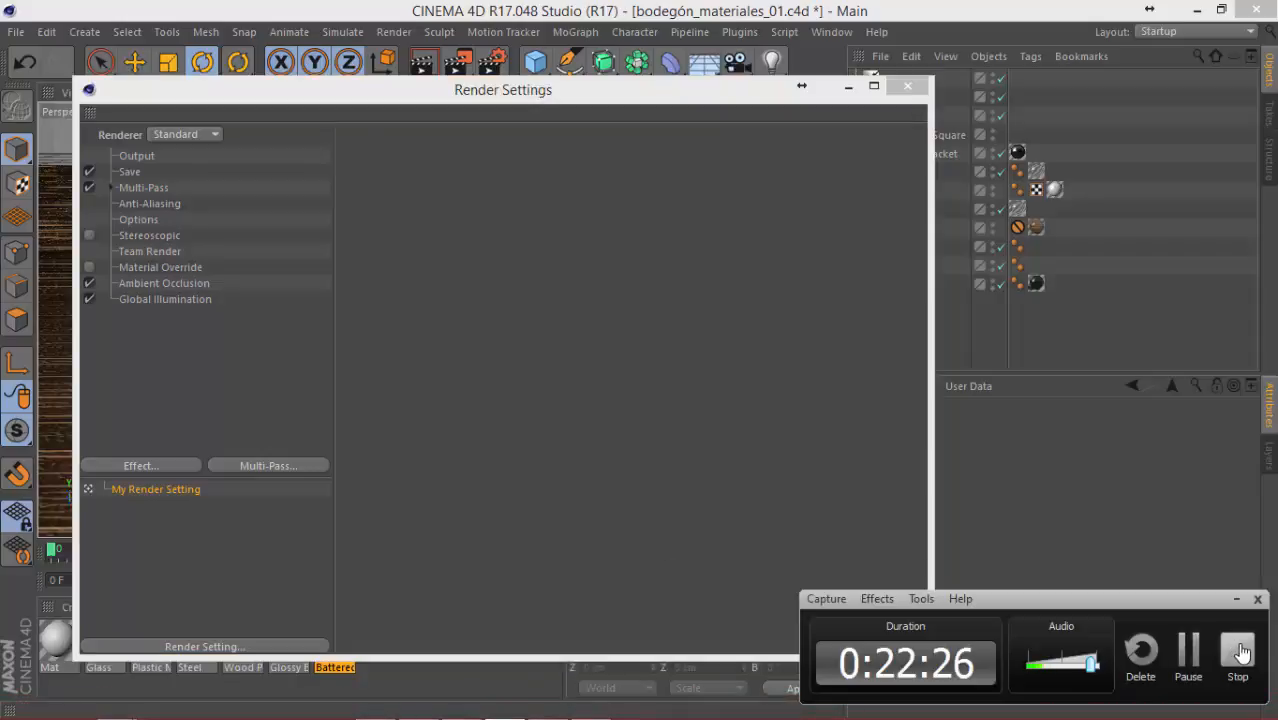